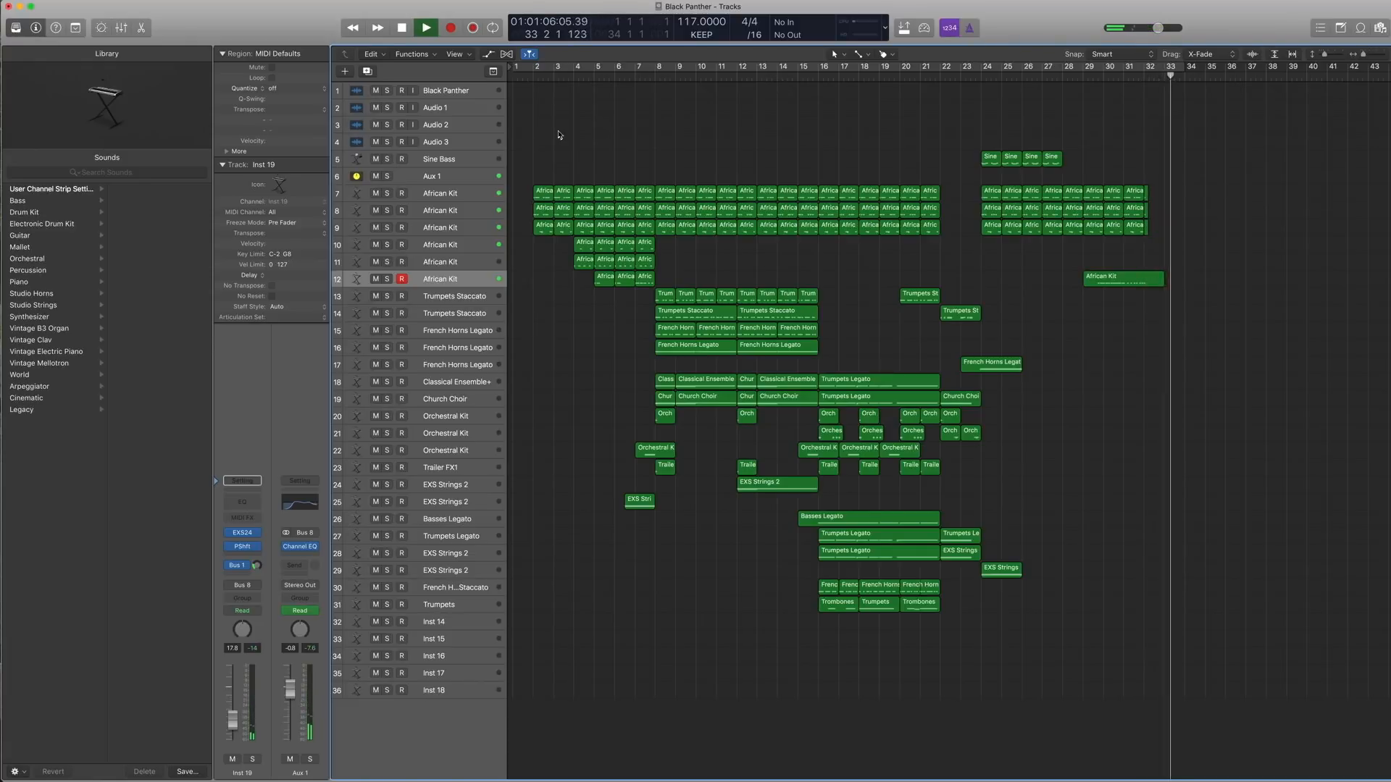
Step: Stop playback and return the playhead to the first African Kit region at bar 2
key(space)
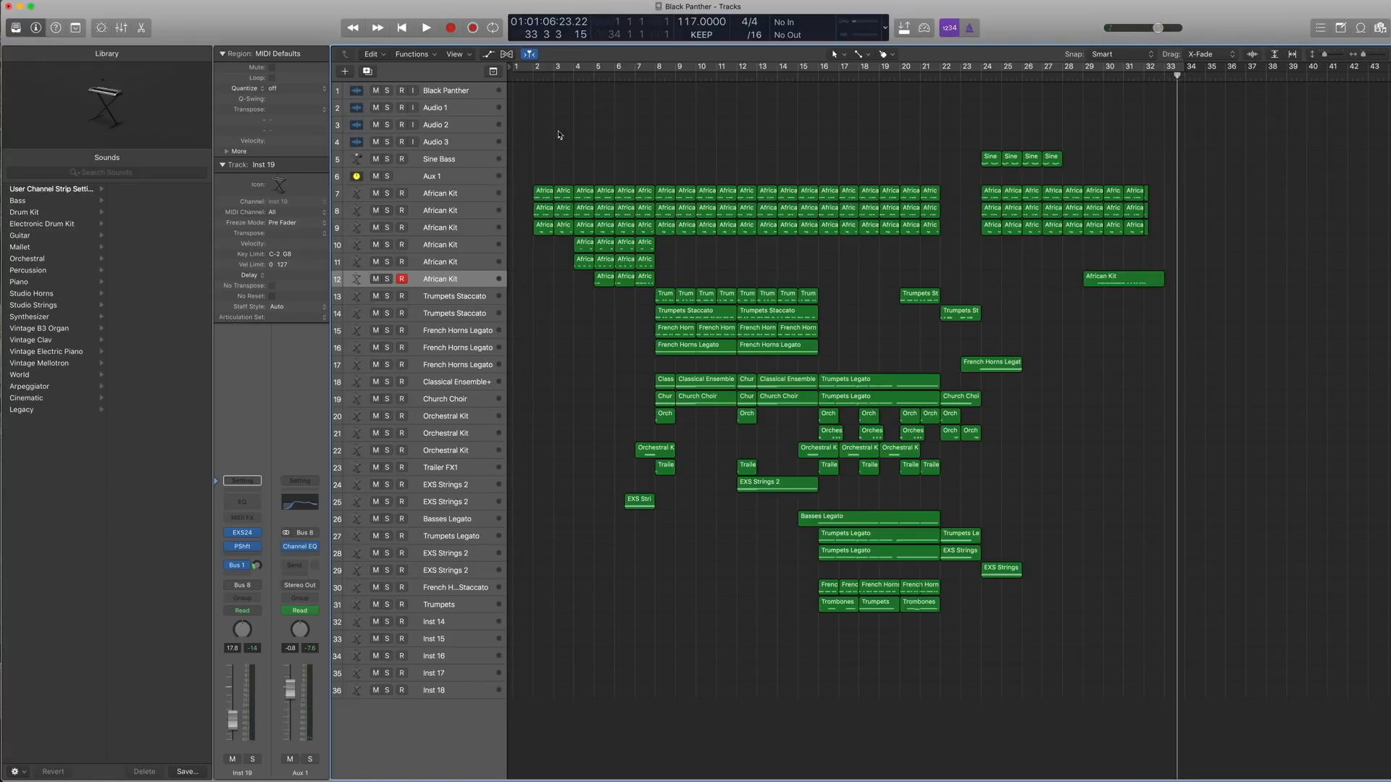
click(535, 77)
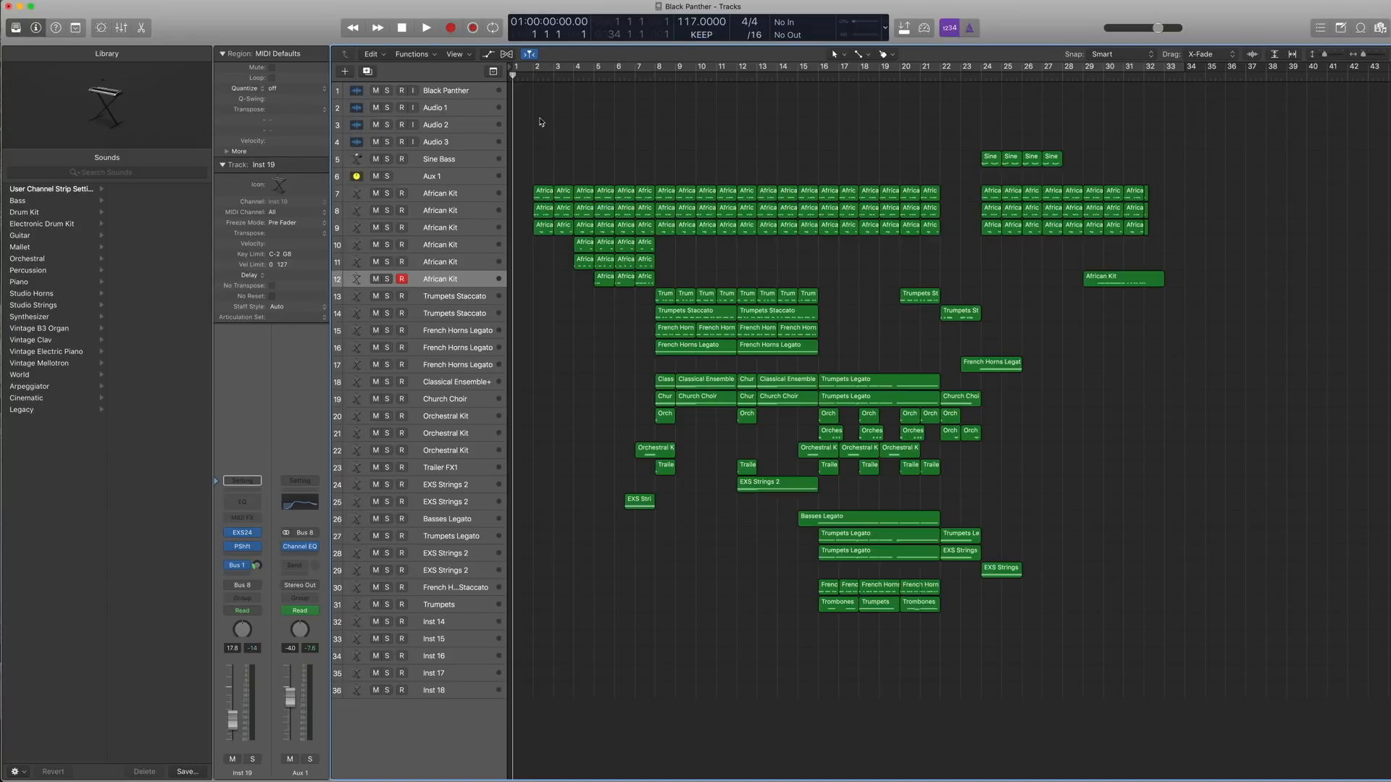
click(556, 192)
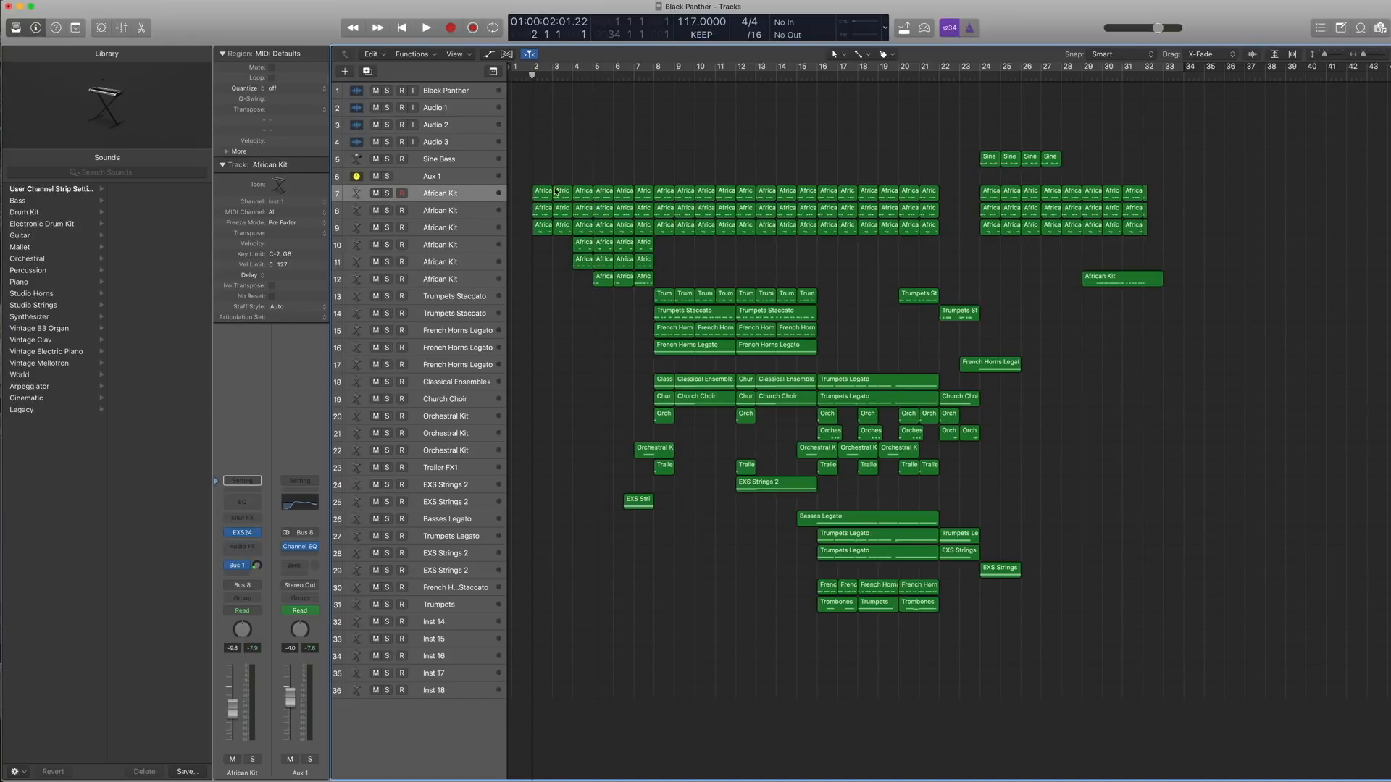
Step: Select the first African Kit track and look up its patch among the African sounds in the World category of the library
click(471, 192)
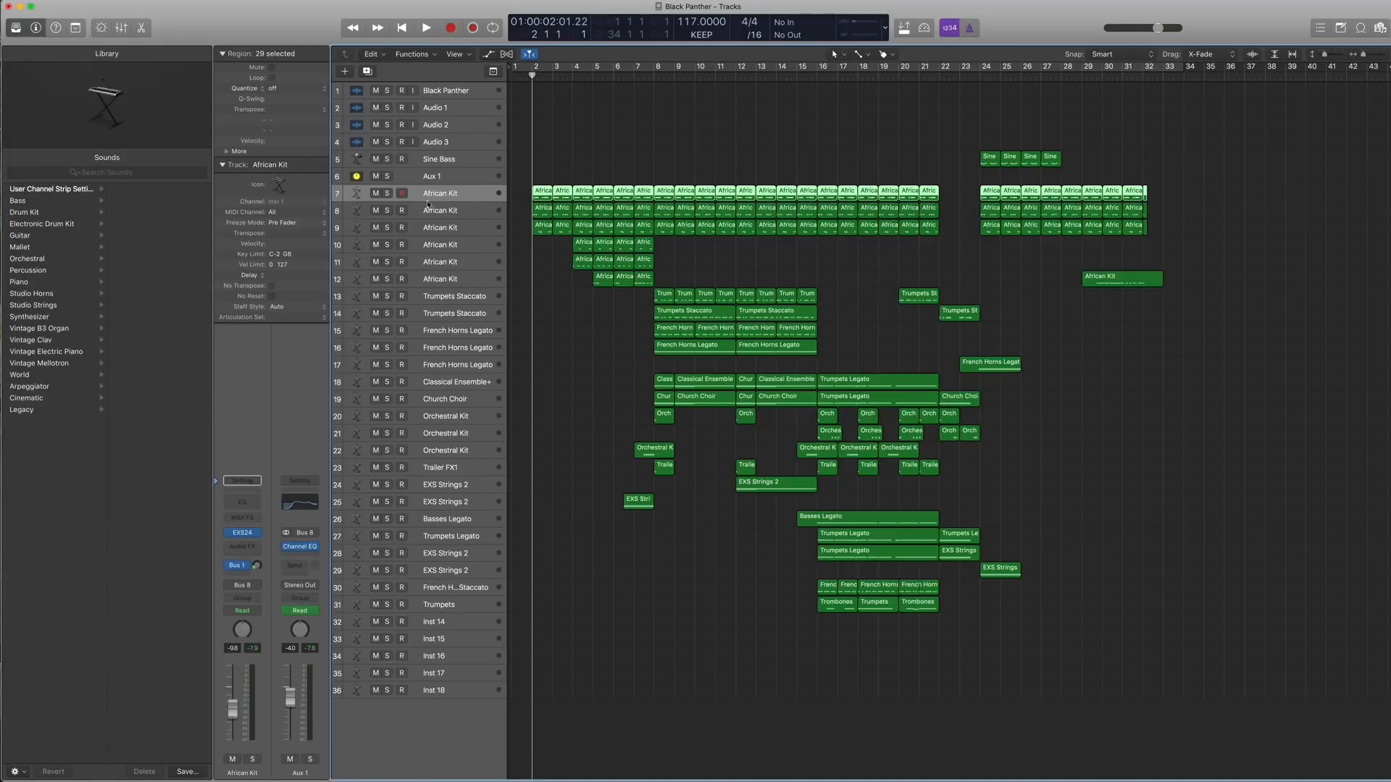
click(218, 534)
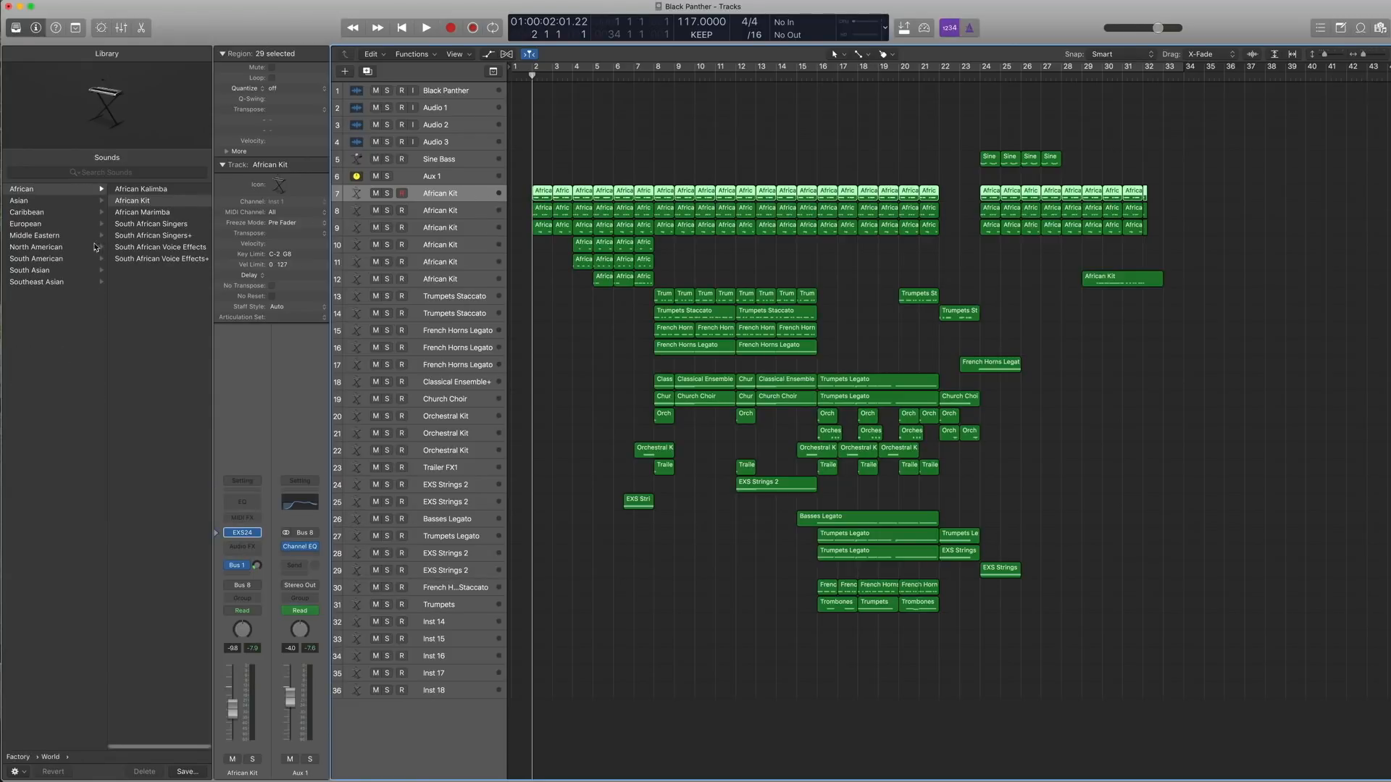
click(61, 293)
click(143, 189)
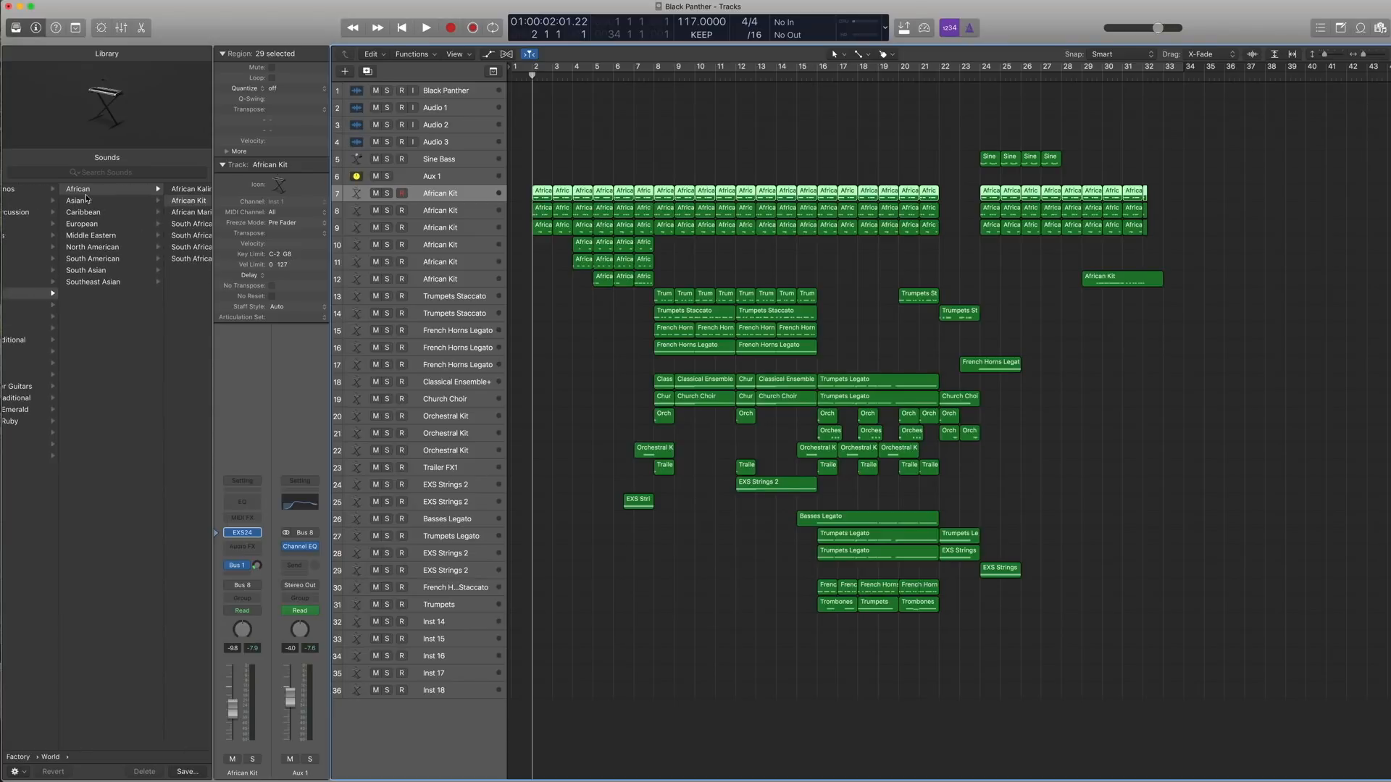
Step: Show the first African Kit track's notes in the Piano Roll and audition its regions in solo
double_click(540, 191)
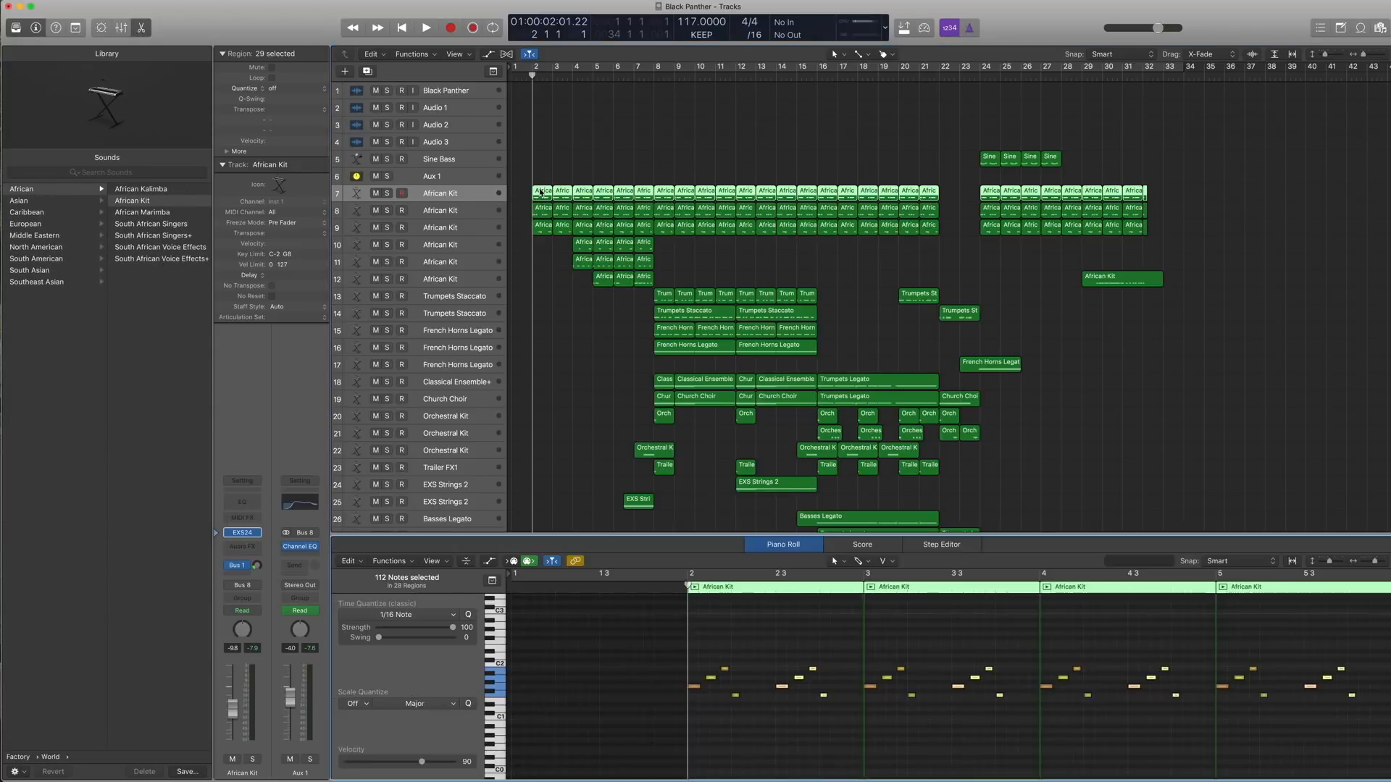
key(ctrl+s)
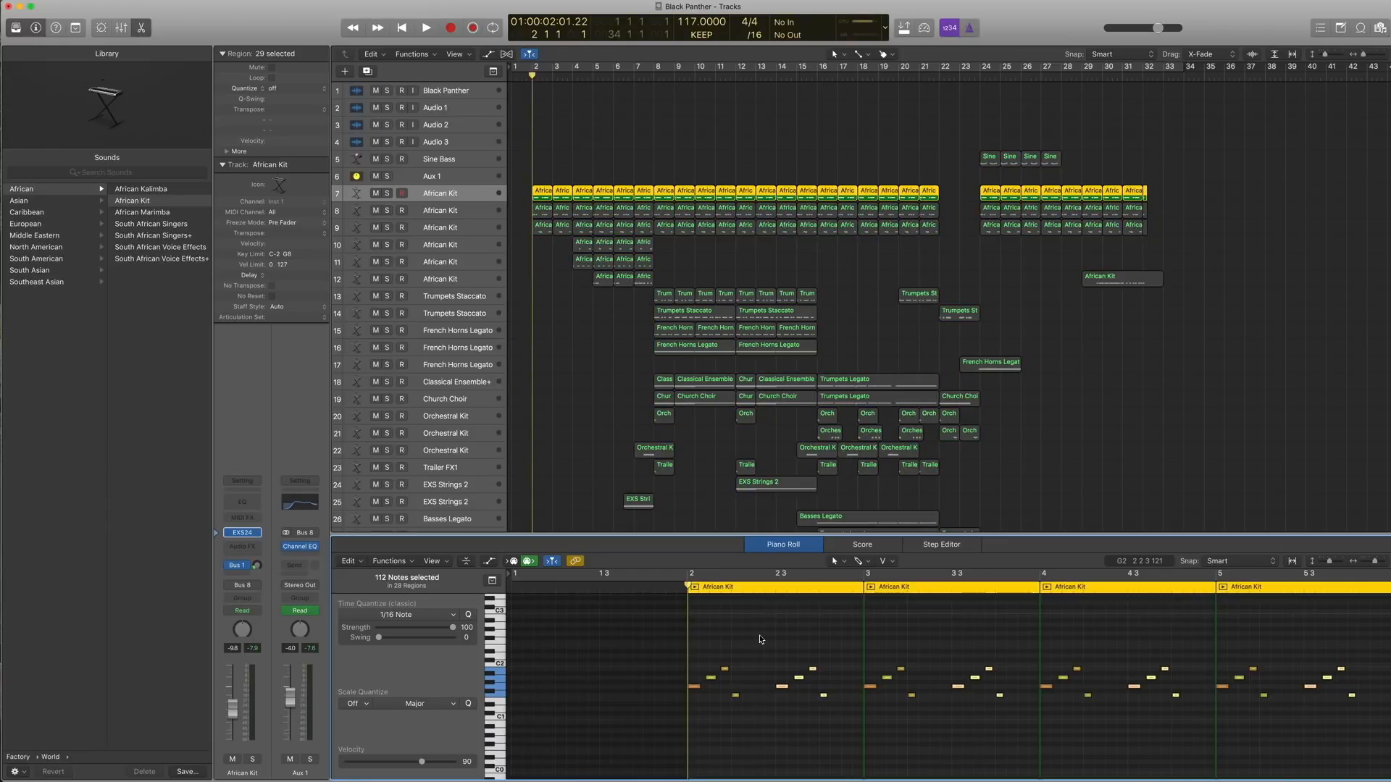
key(space)
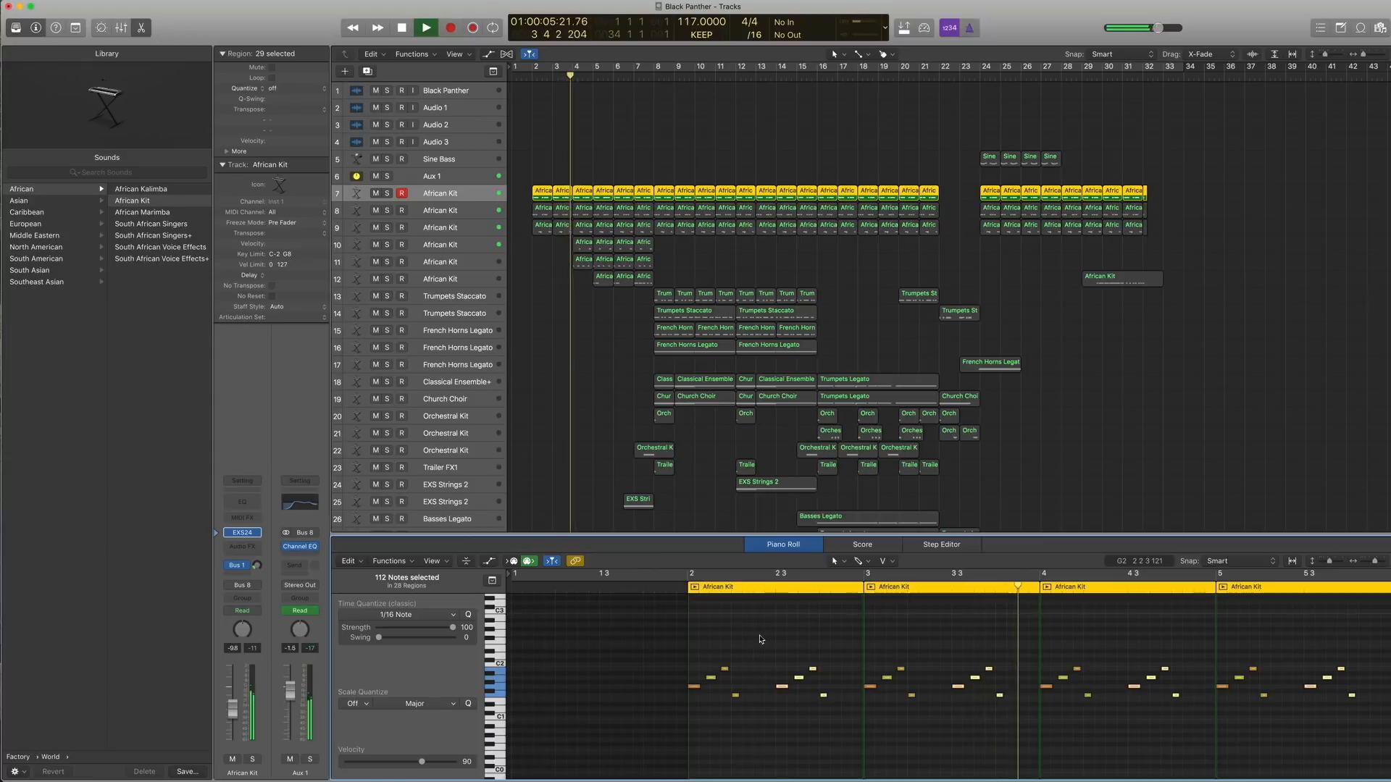
key(space)
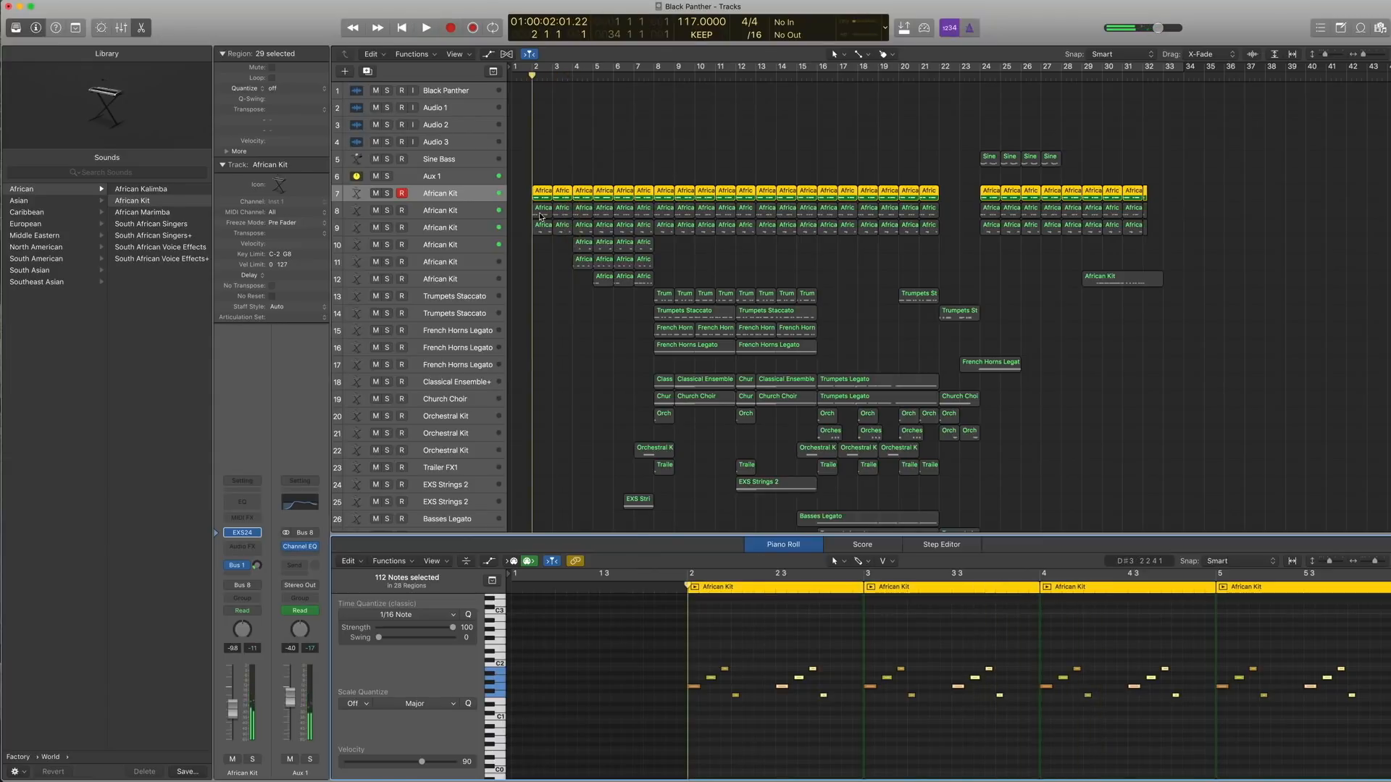
Step: Audition the bar 2 region of the second African Kit track, alone and together with the first track's region
click(540, 210)
key(space)
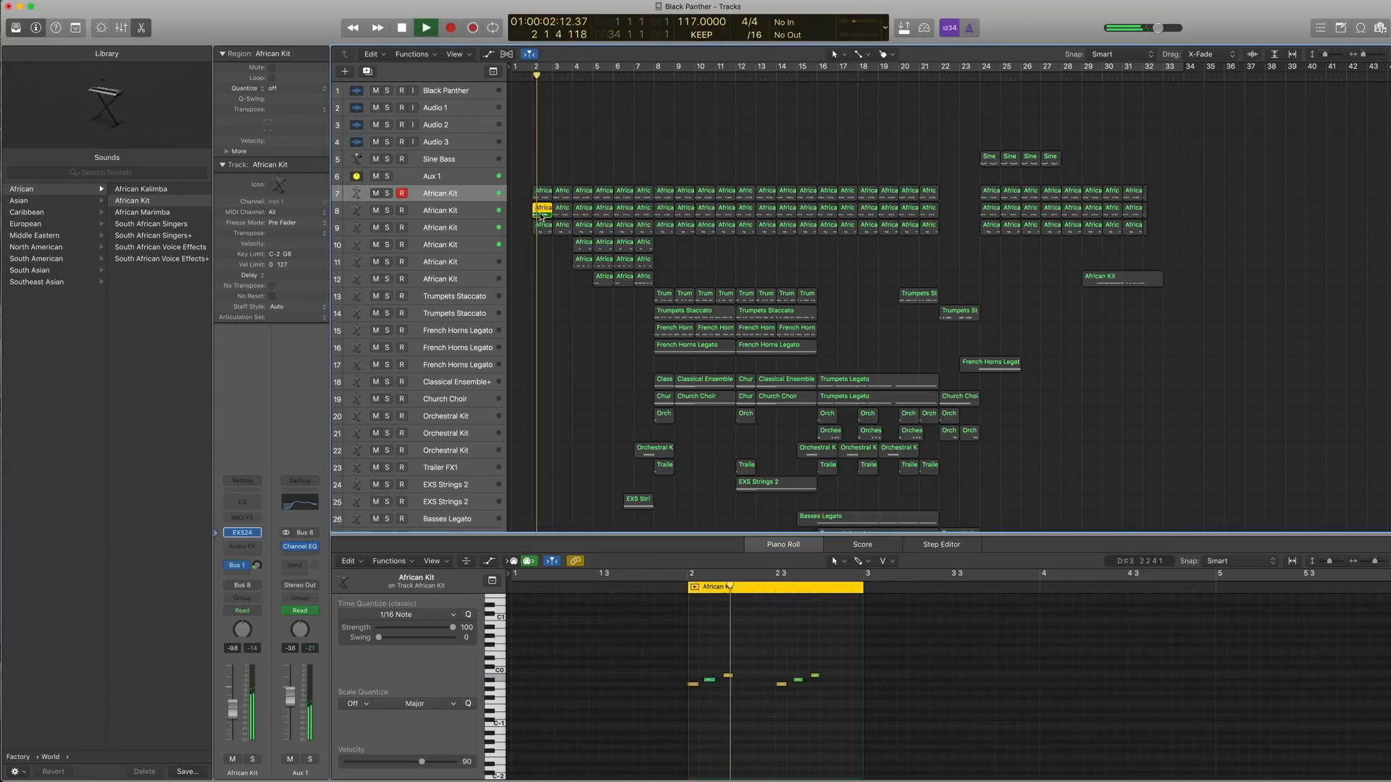
shift+click(544, 198)
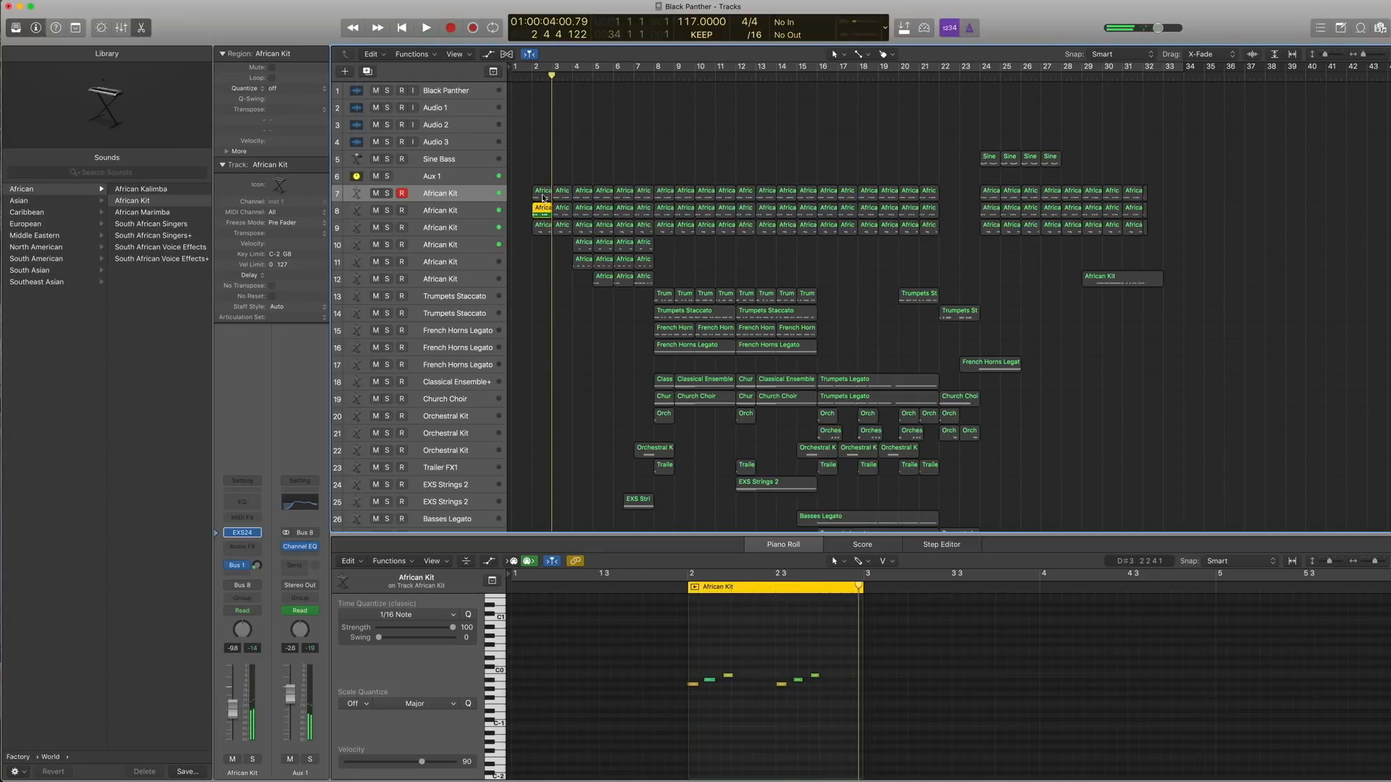
key(space)
scroll(775, 630, down, 3)
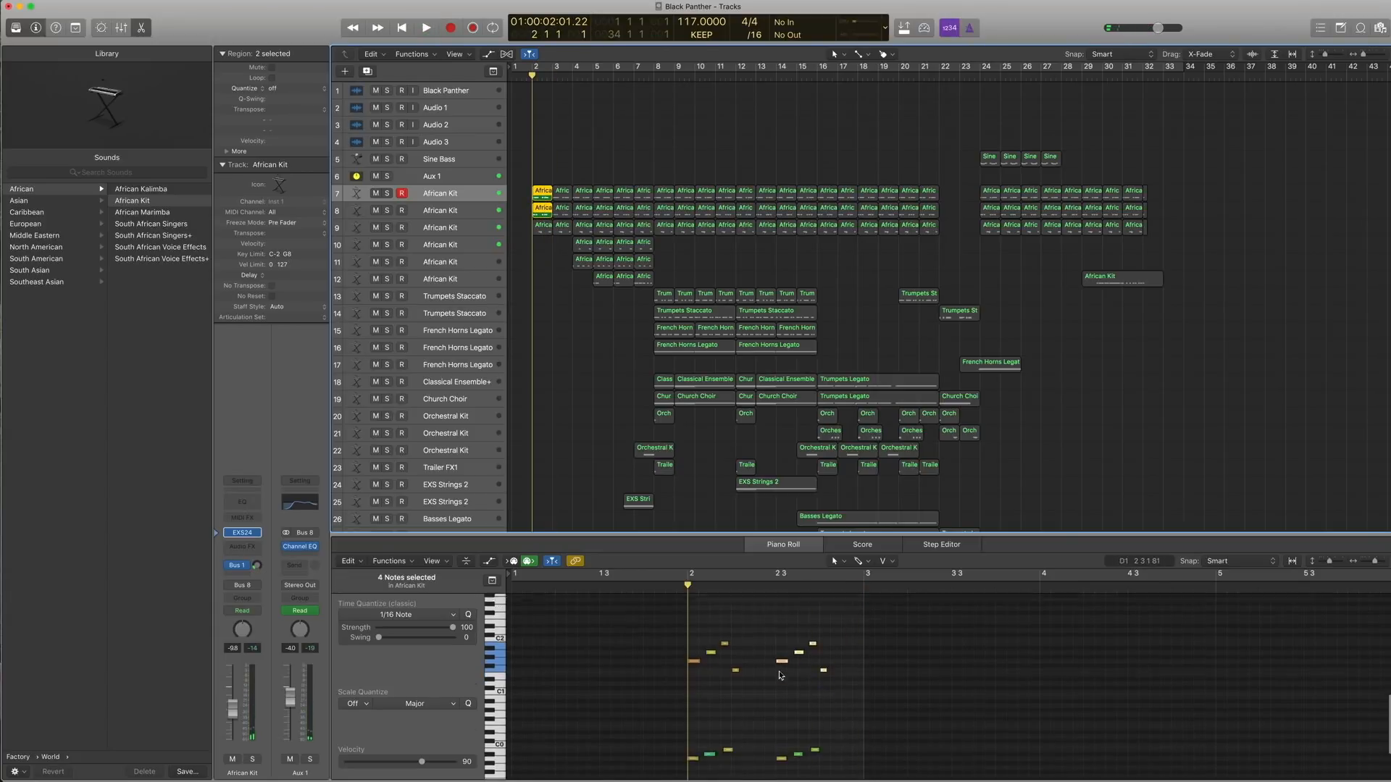
key(space)
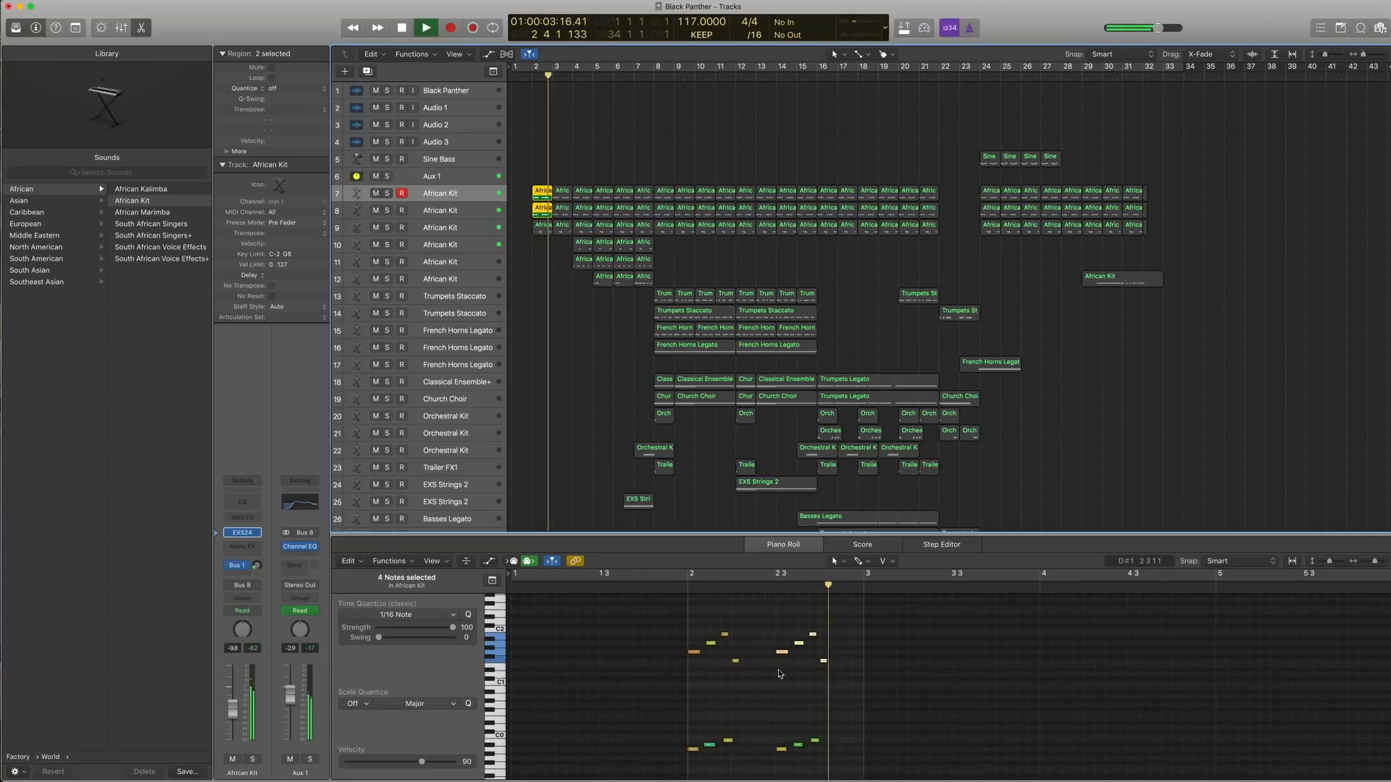
key(space)
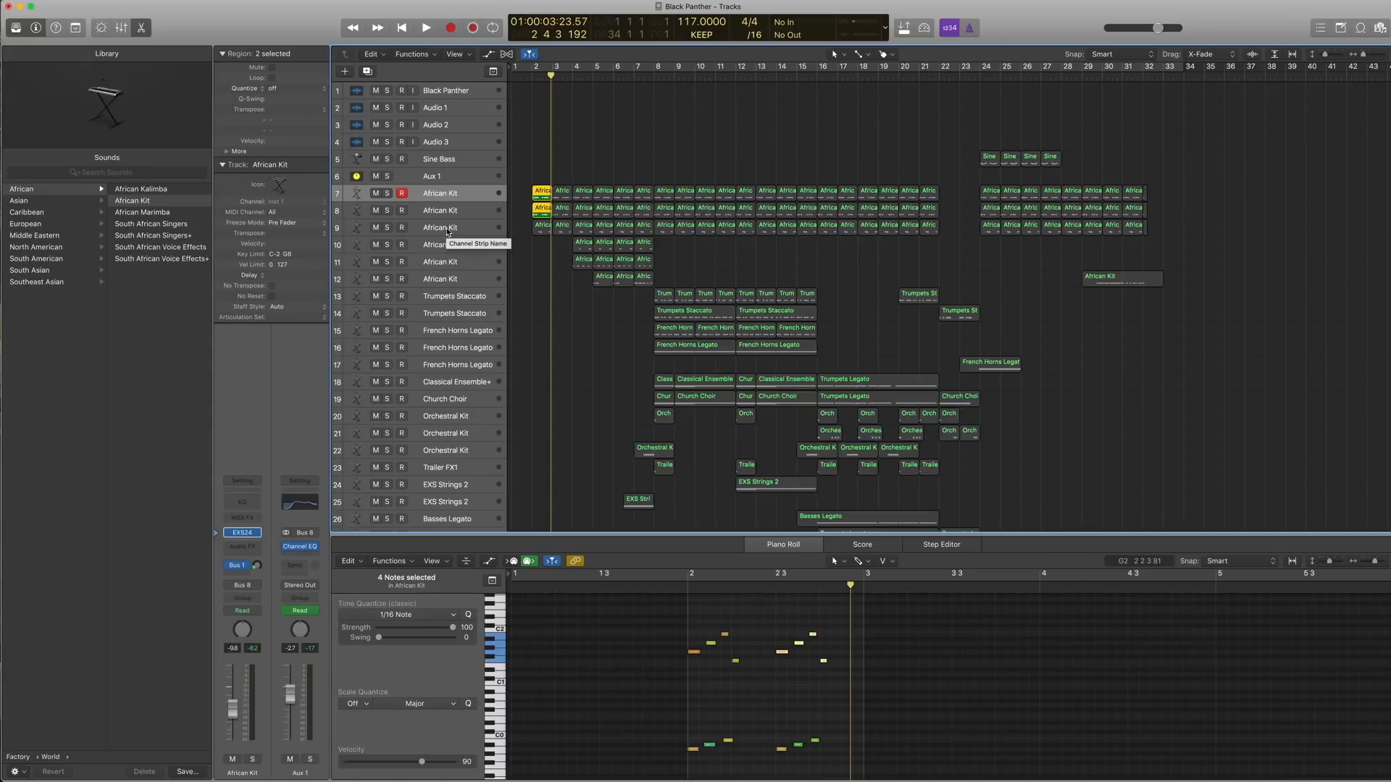
Step: Select the third African Kit track and audition all its regions in solo
click(483, 233)
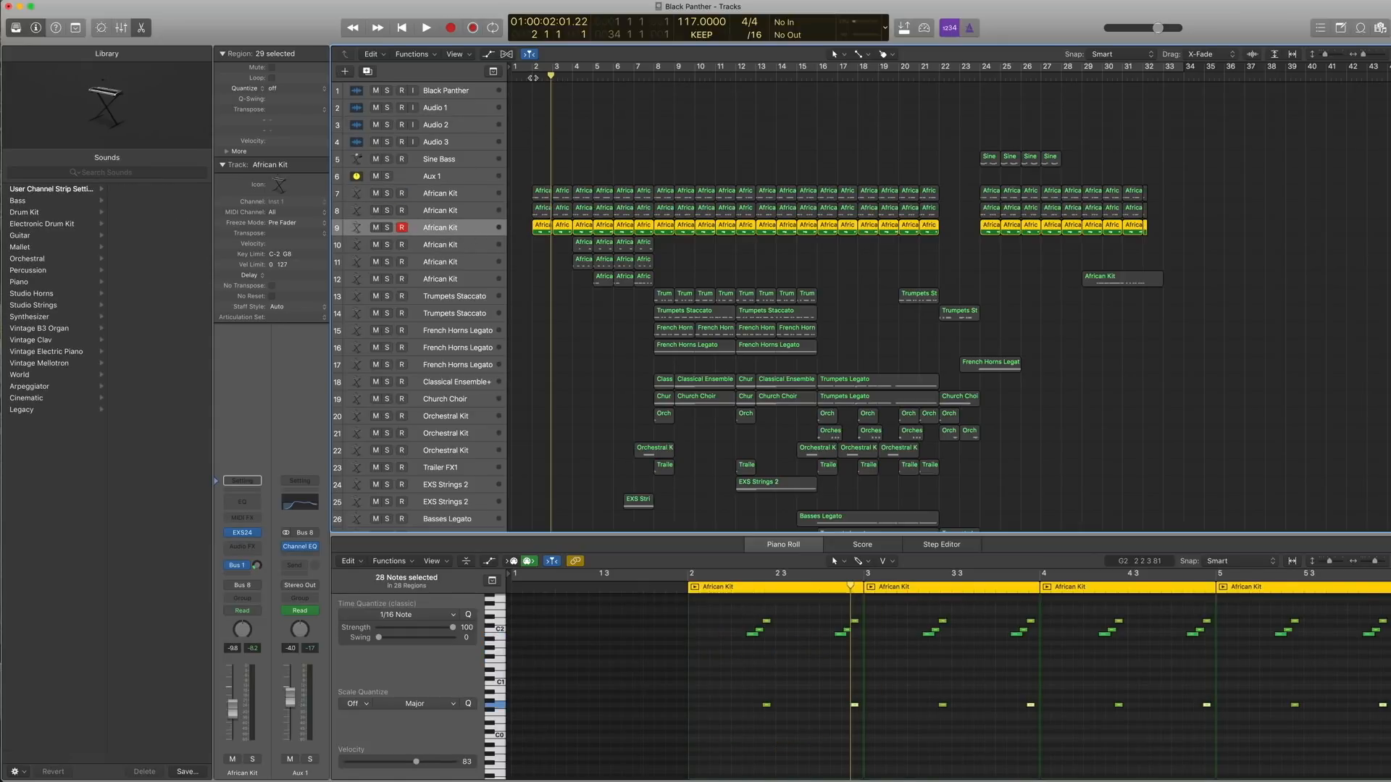
key(space)
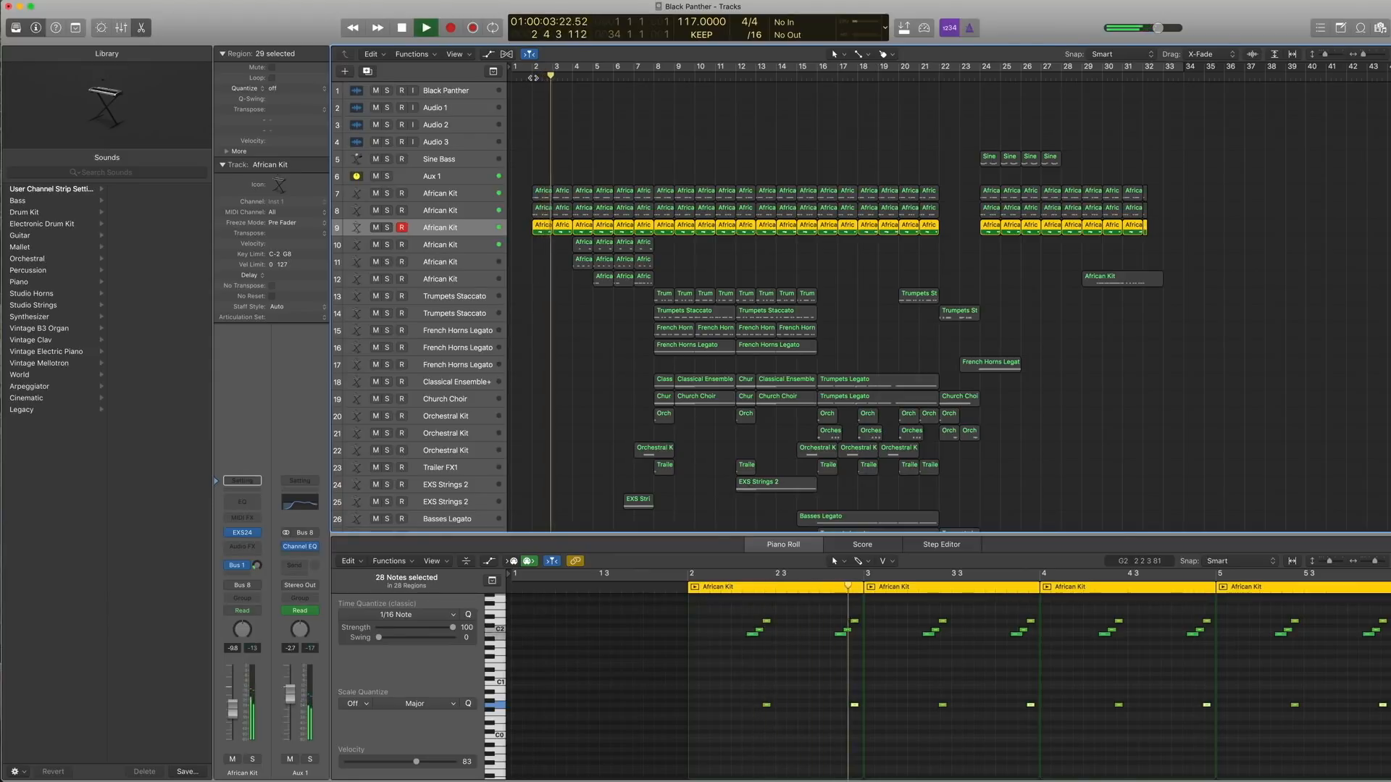
key(space)
Step: Audition the bar 2 regions of the first three African Kit tracks together from bar 2
drag(540, 170, 543, 244)
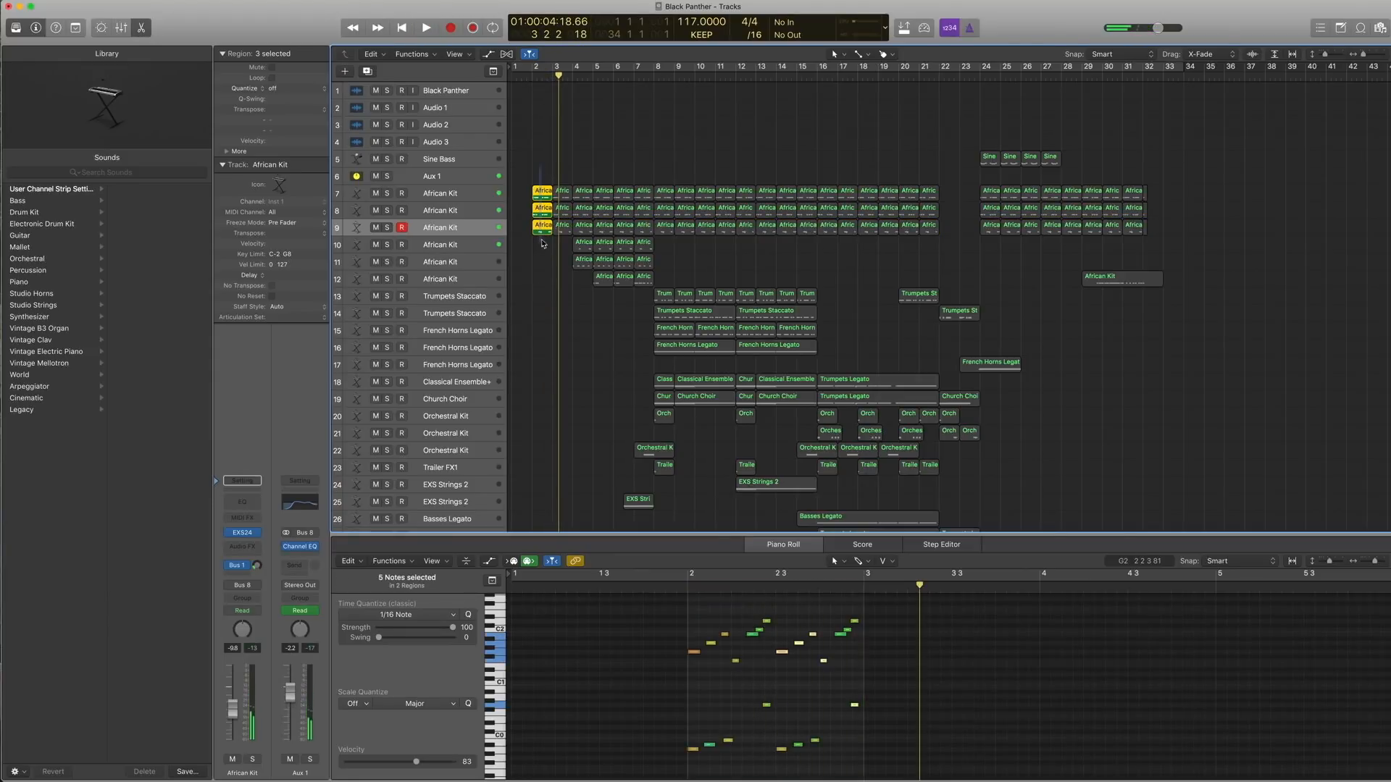
click(531, 78)
key(space)
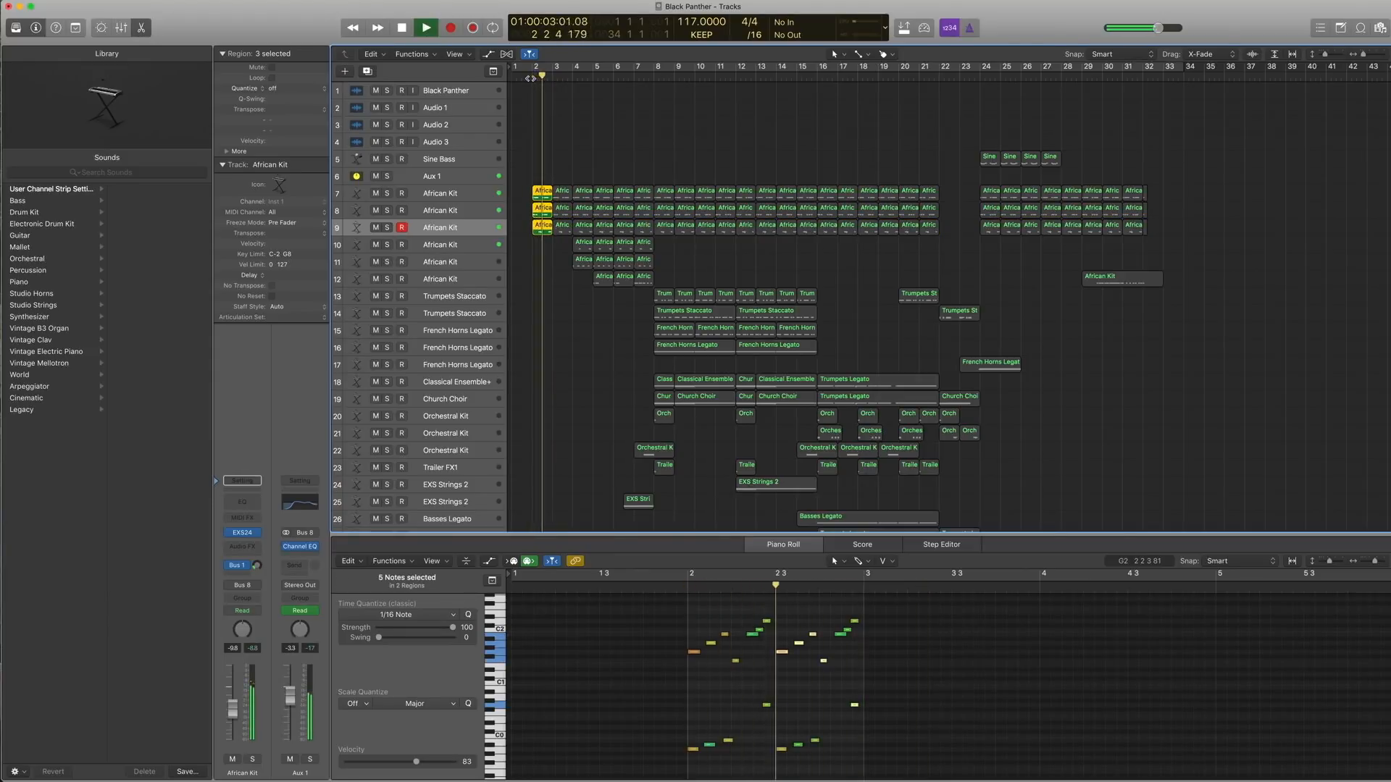
key(space)
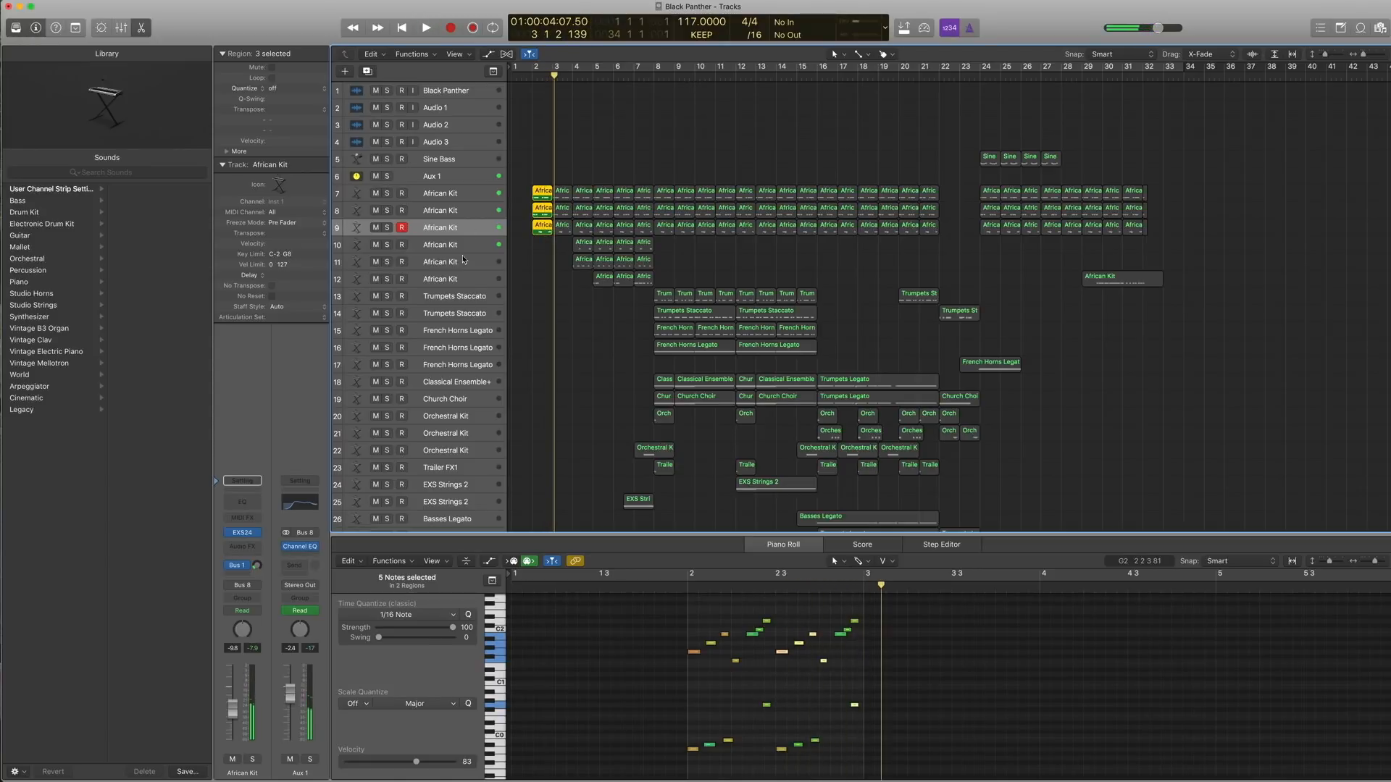
Step: Select all six African Kit tracks and inspect the output bus routing of the first one without changing it
click(457, 197)
shift+click(462, 283)
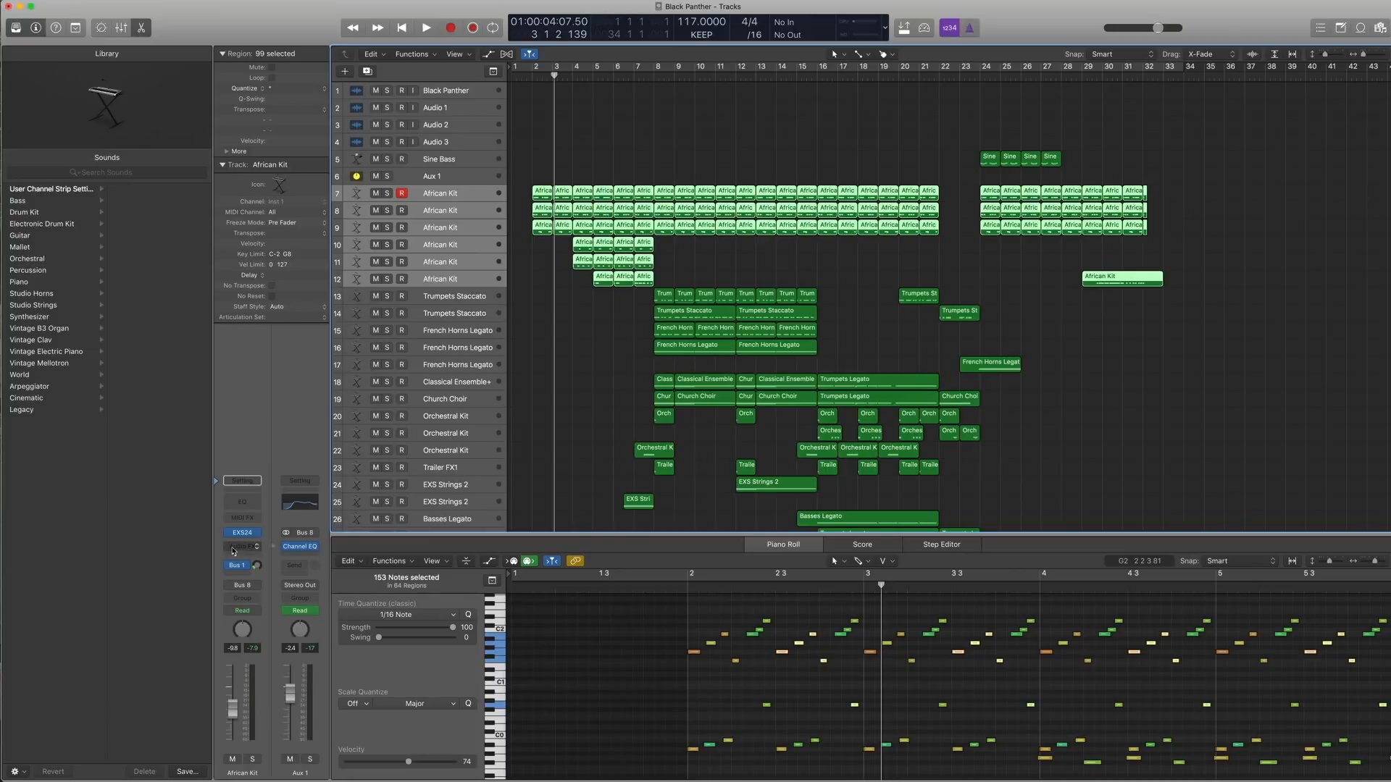
click(444, 197)
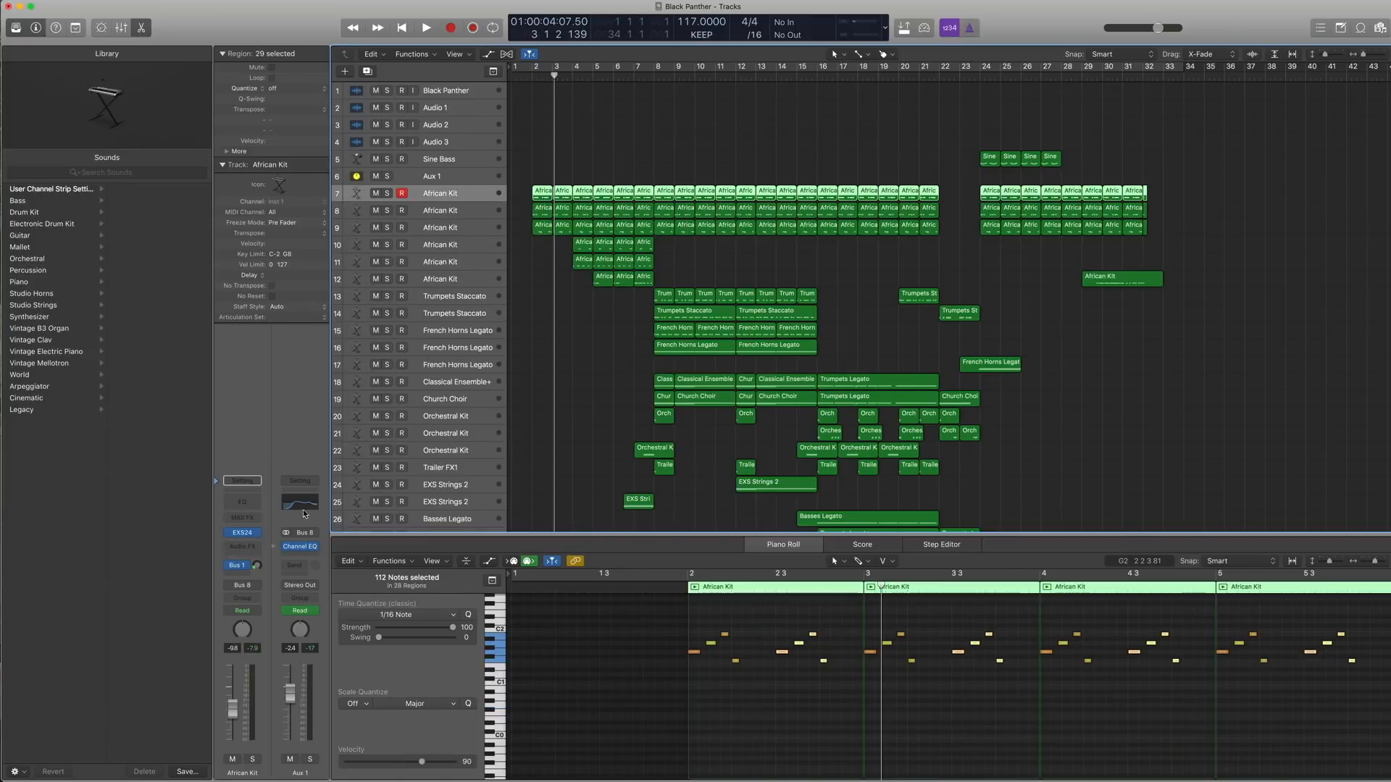
click(258, 589)
mouse_move(260, 625)
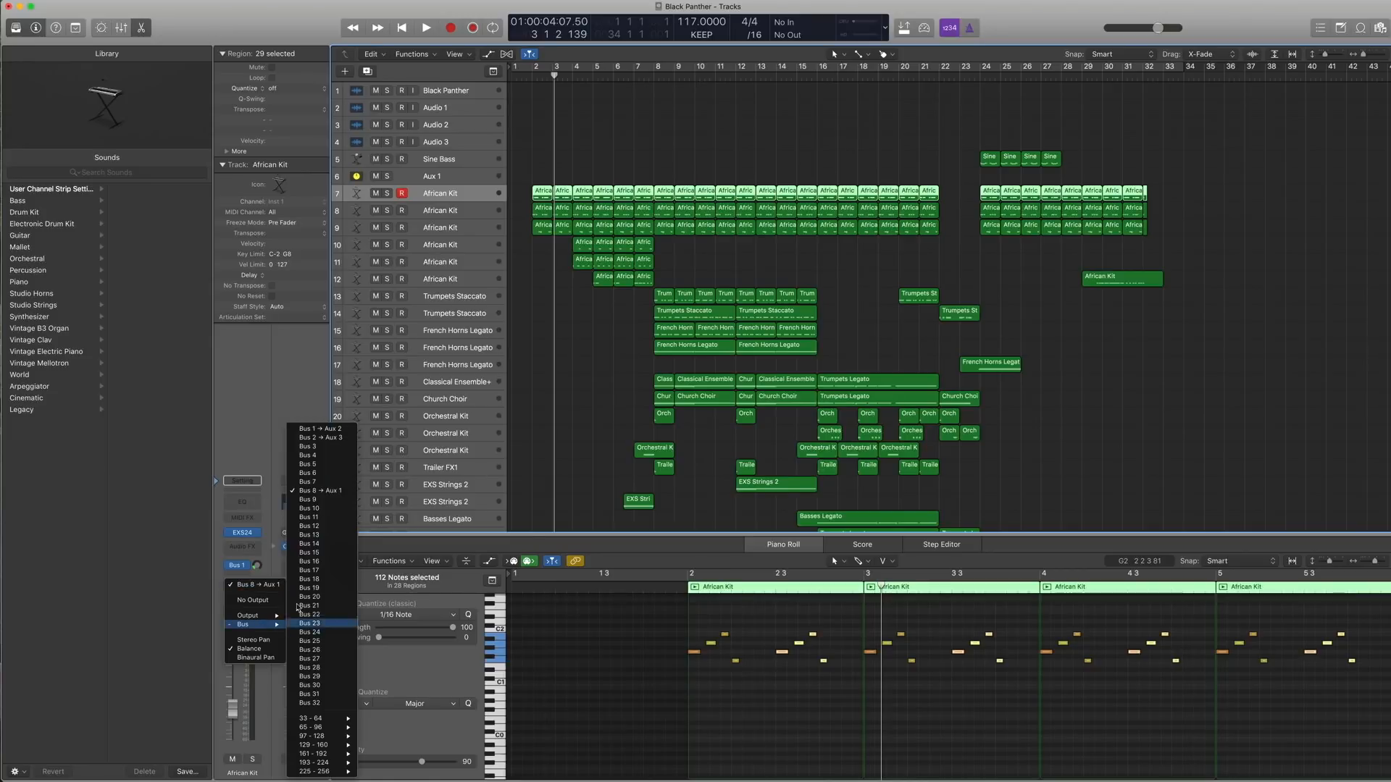
click(270, 445)
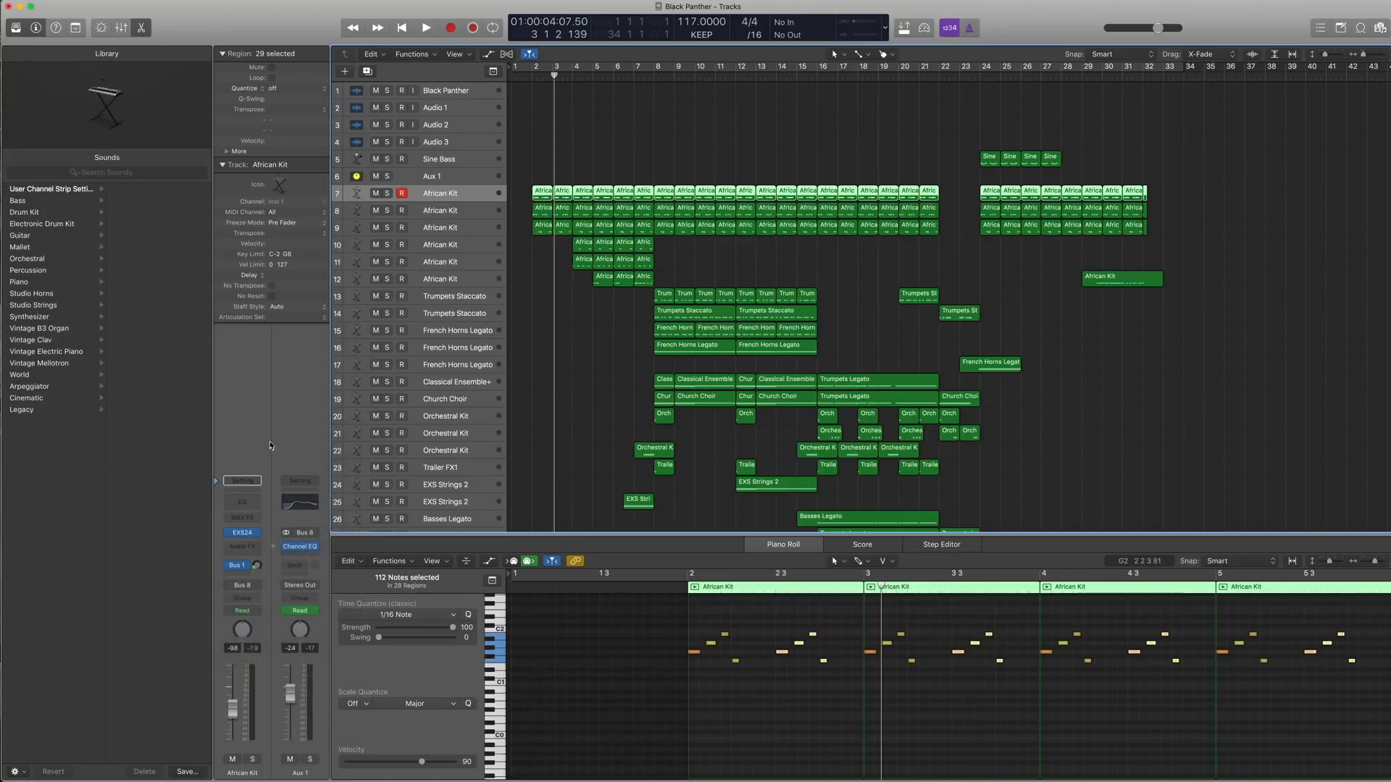
Step: Examine the Channel EQ on Aux 1 while auditioning the opening African Kit regions of all six tracks in solo
click(301, 549)
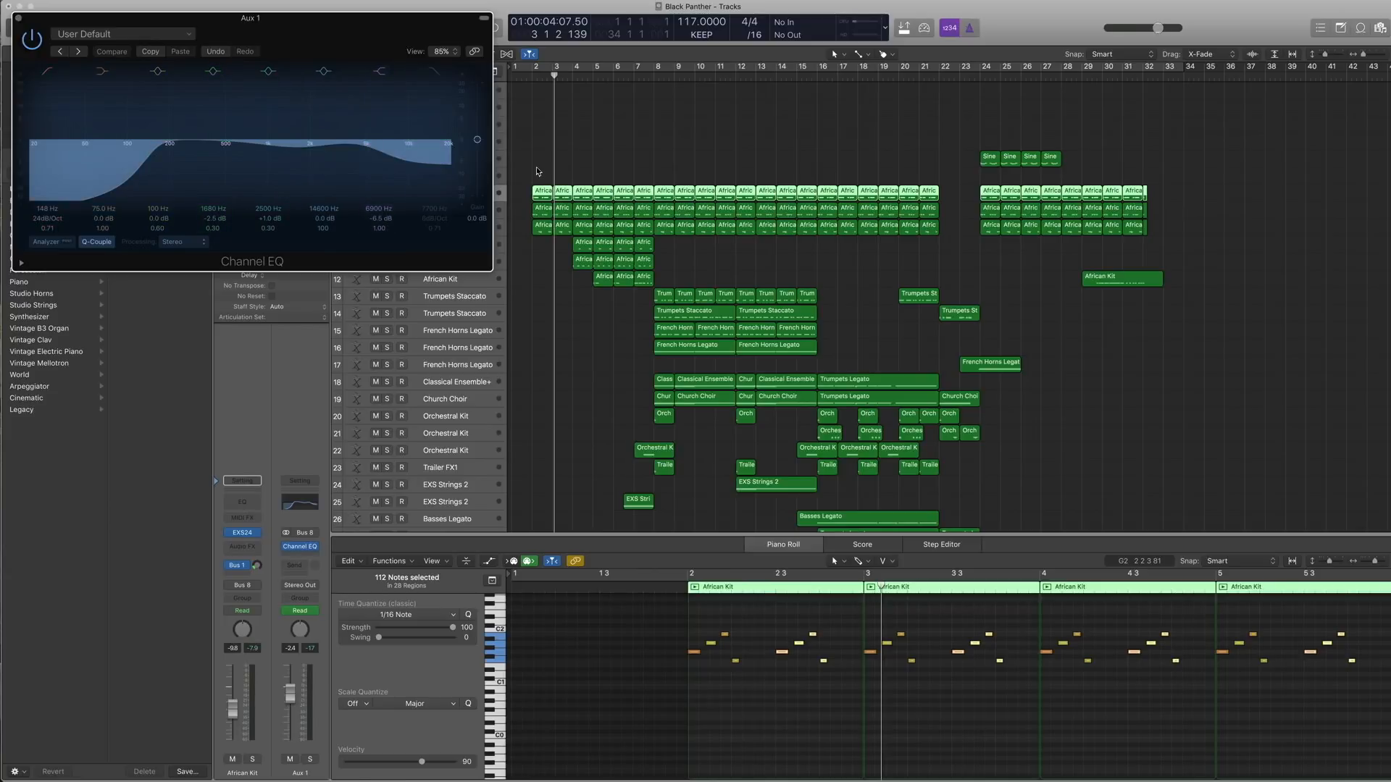
drag(536, 167, 659, 282)
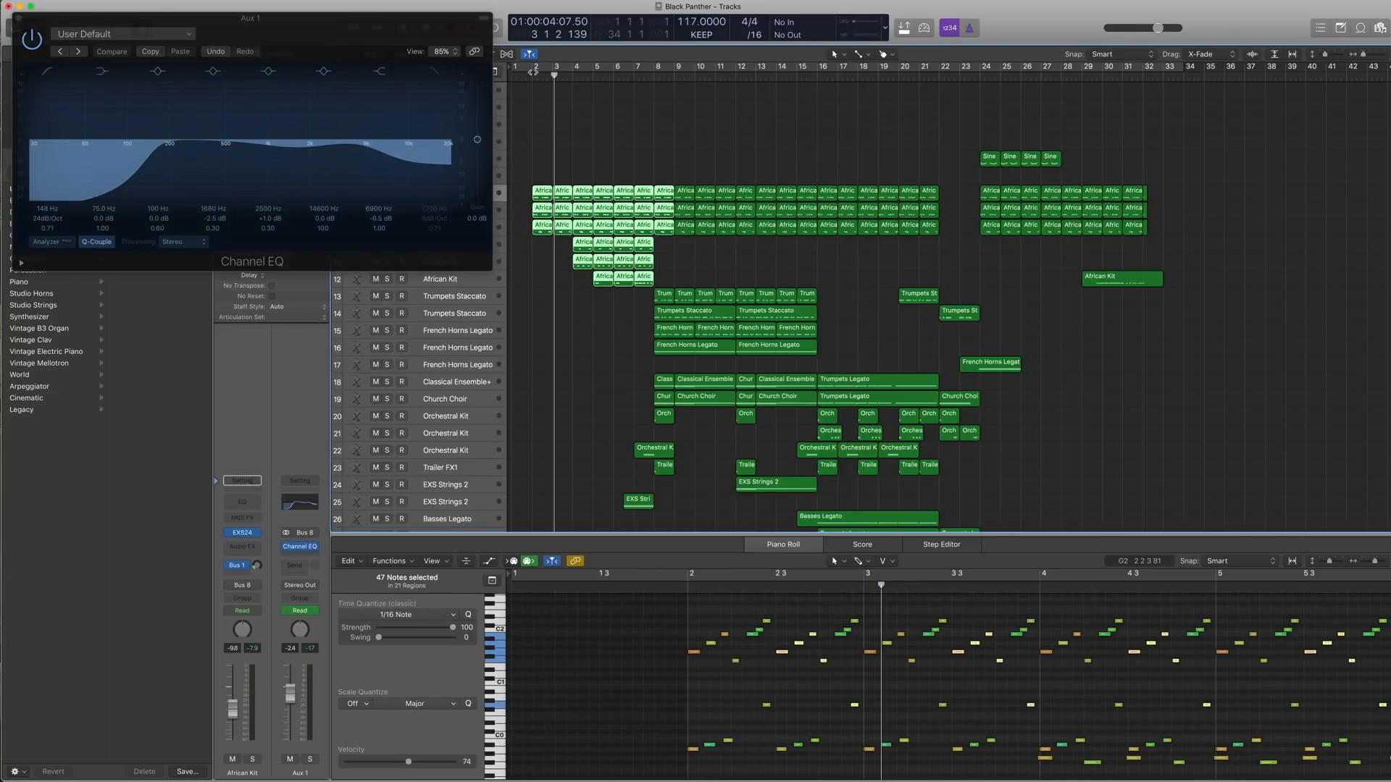
key(ctrl+s)
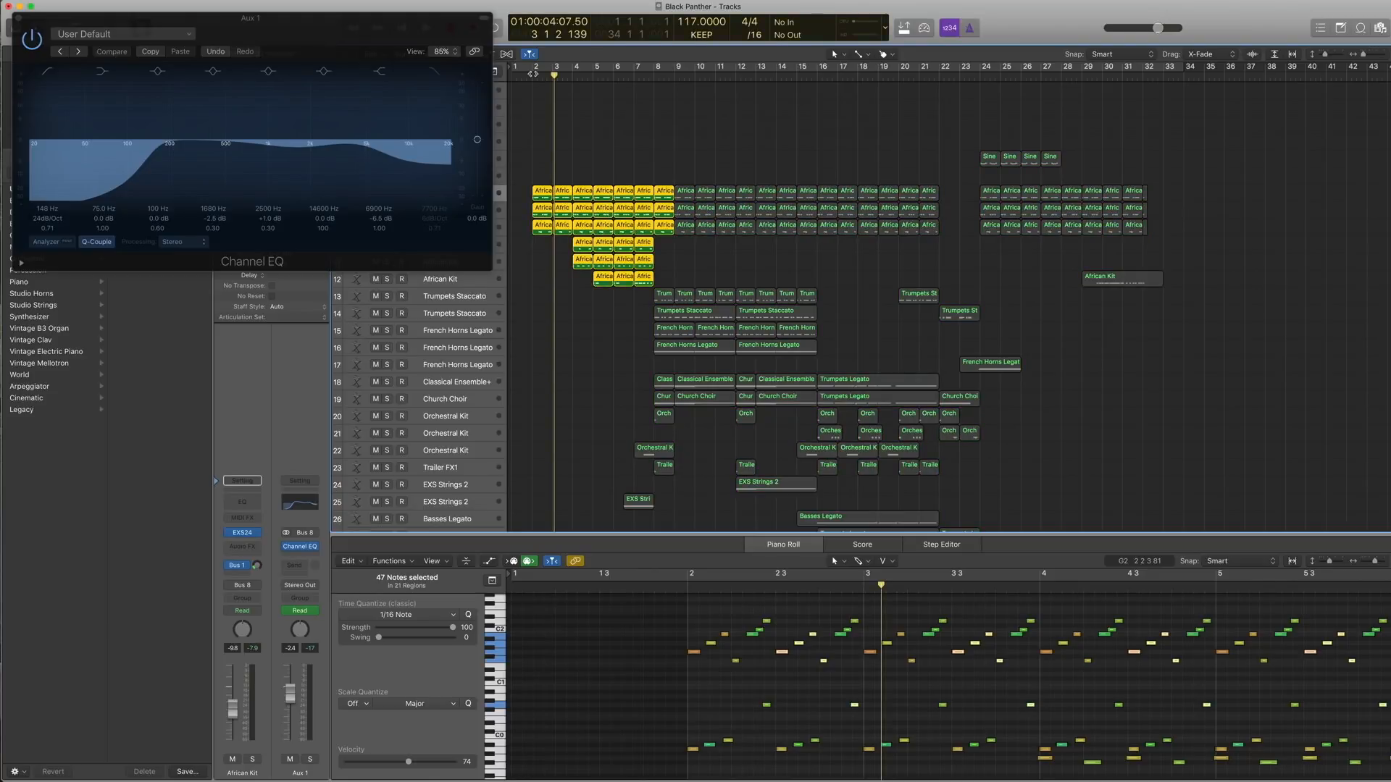
key(space)
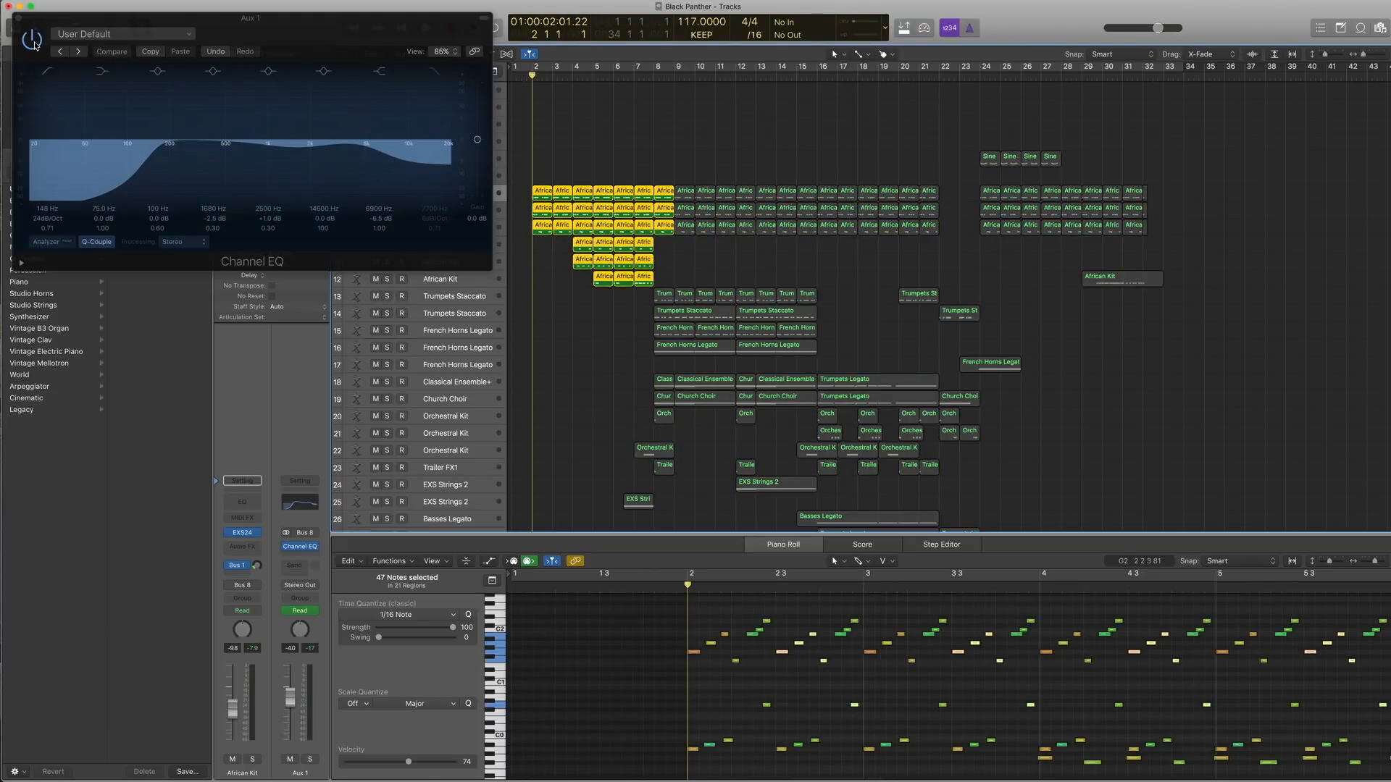
key(space)
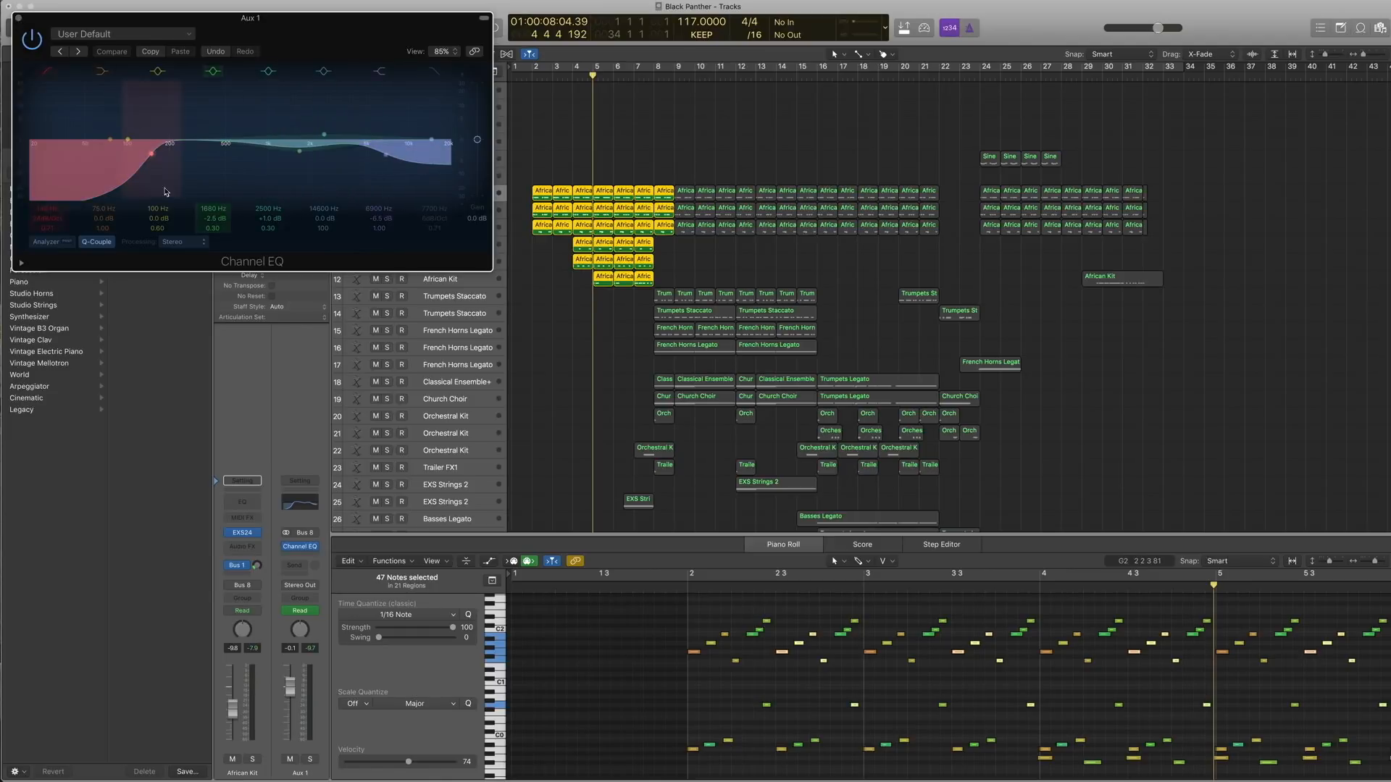
click(18, 16)
Step: Inspect the send bus assignment of the first African Kit track without changing it
click(459, 196)
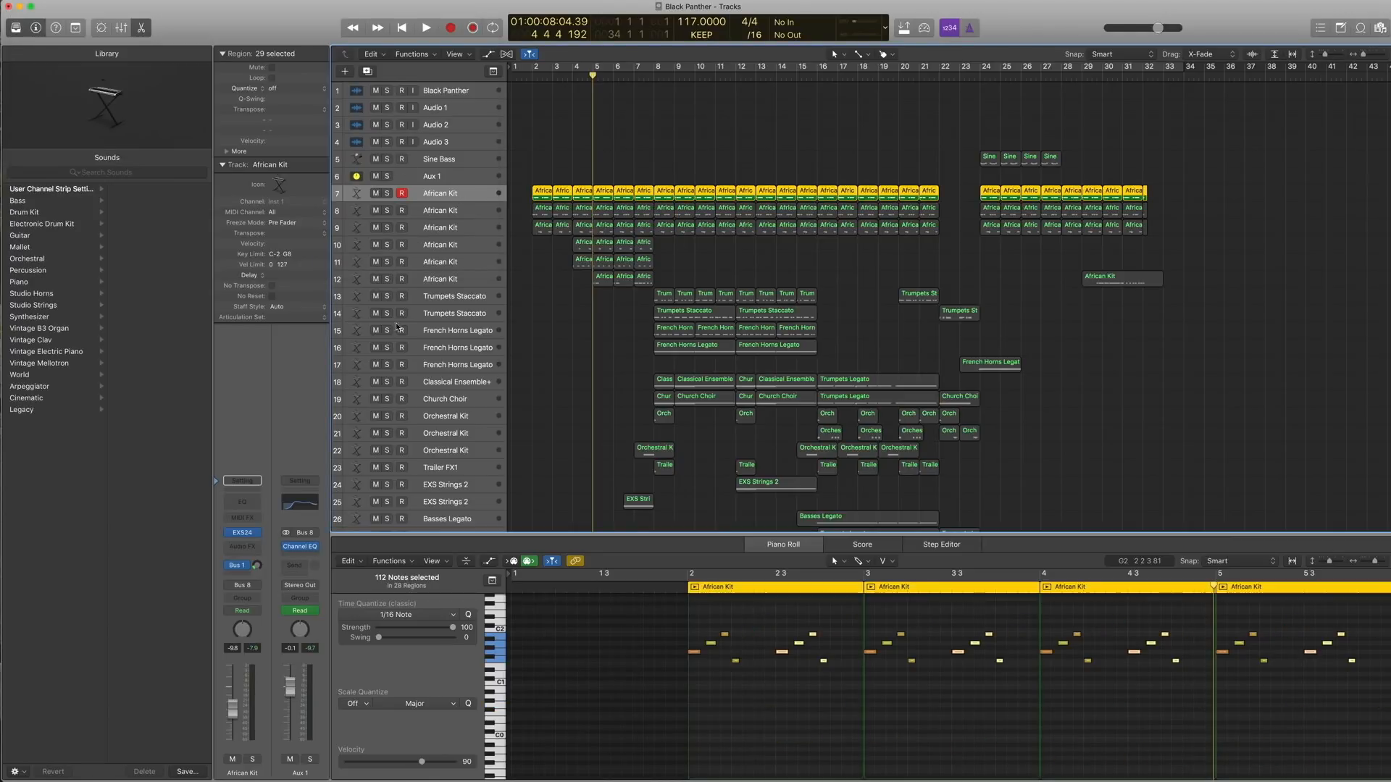
click(244, 570)
mouse_move(253, 629)
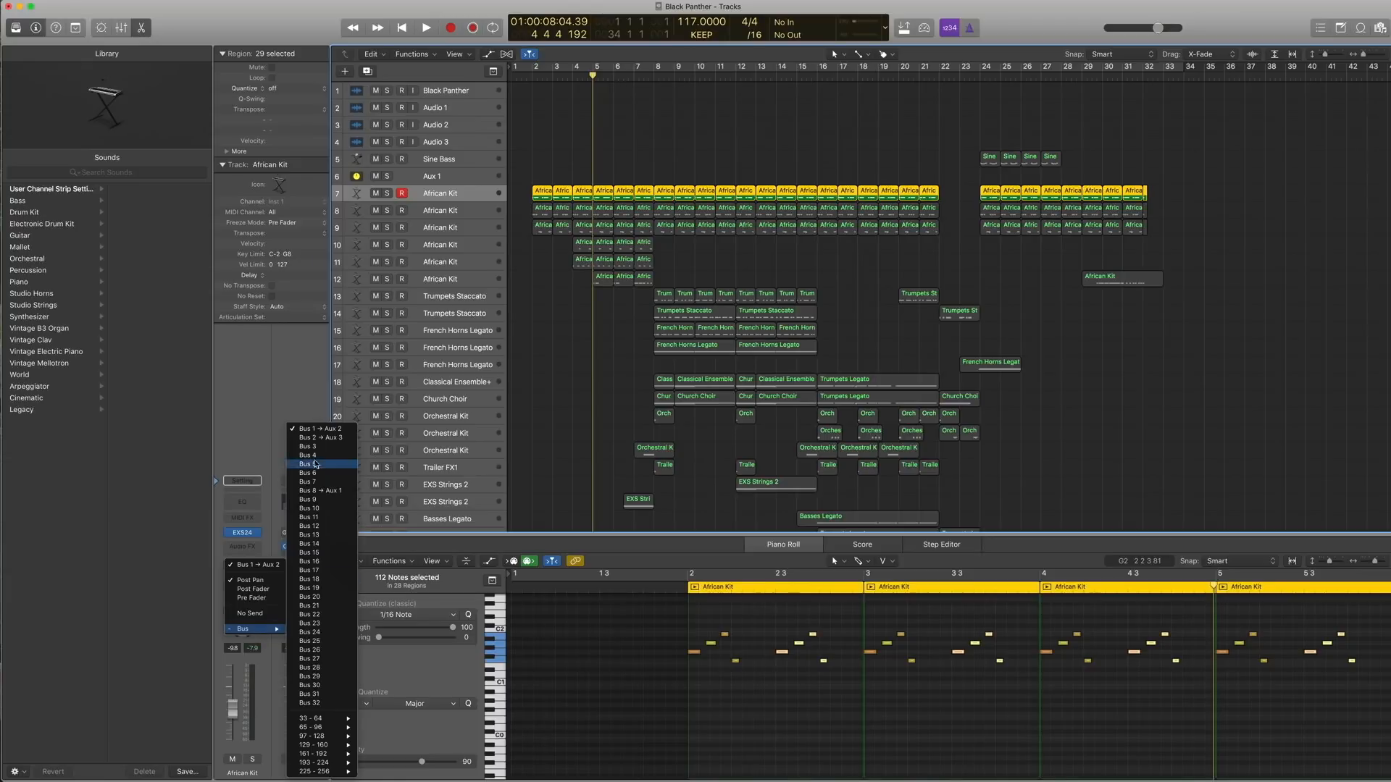
click(247, 415)
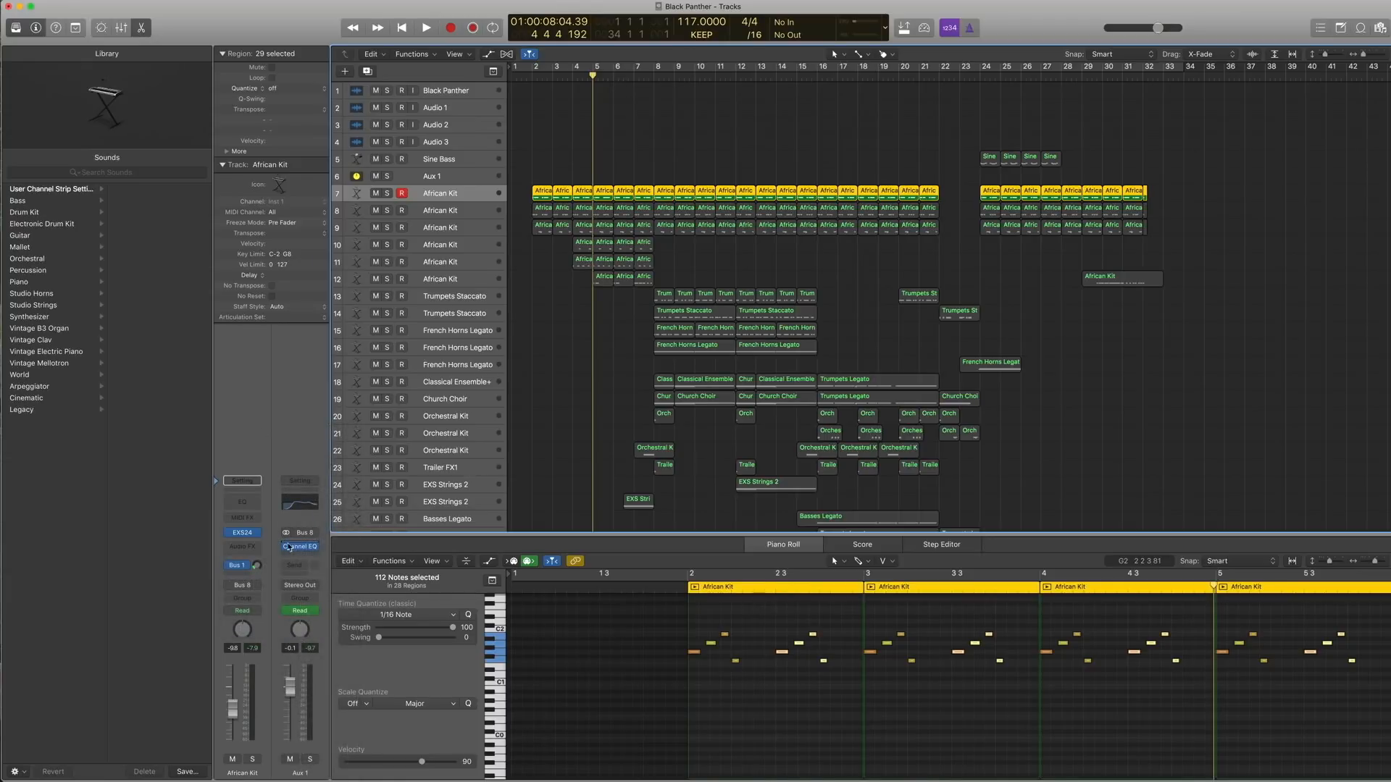
Step: Inspect the Space Designer reverb on the Bus 1 aux and its 02.5s Soft Hall preset among the Large Spaces halls
double_click(242, 567)
click(297, 548)
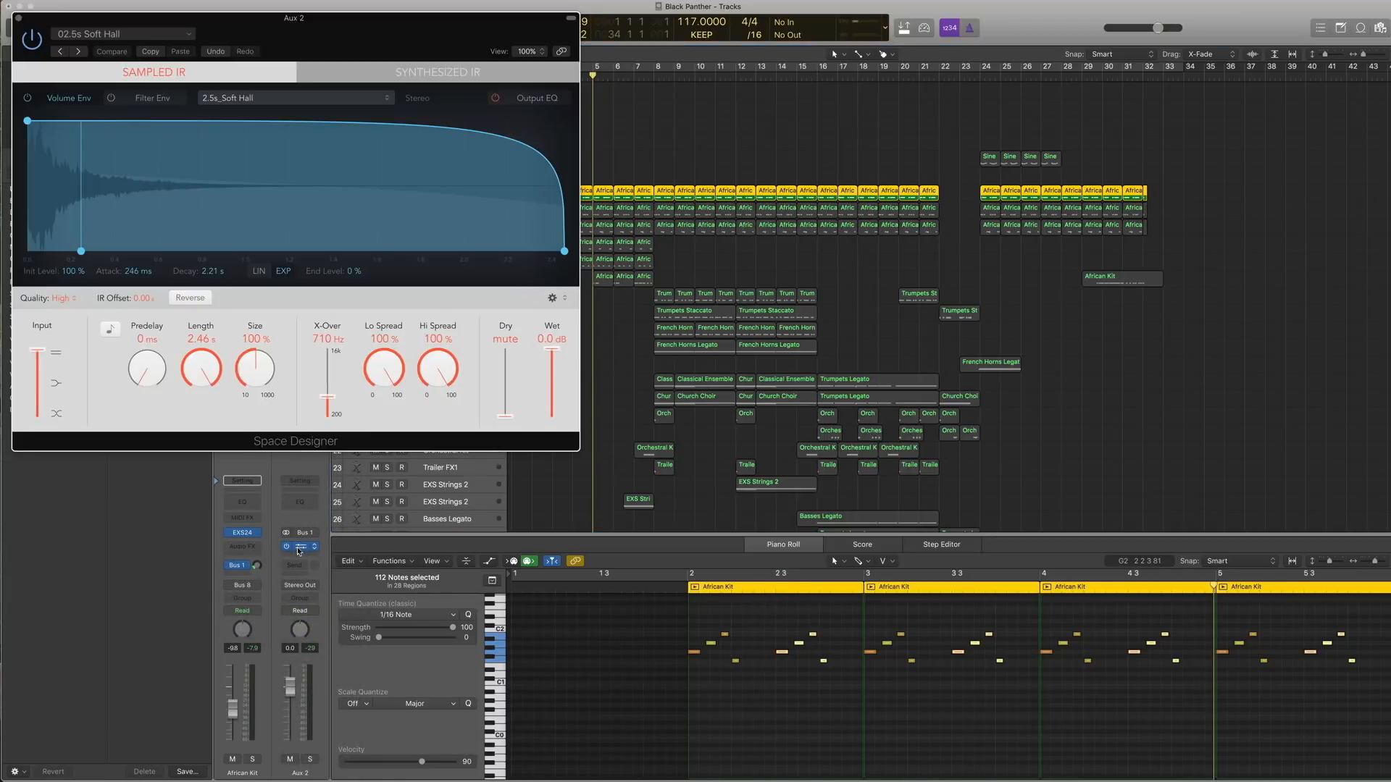
click(120, 34)
mouse_move(168, 251)
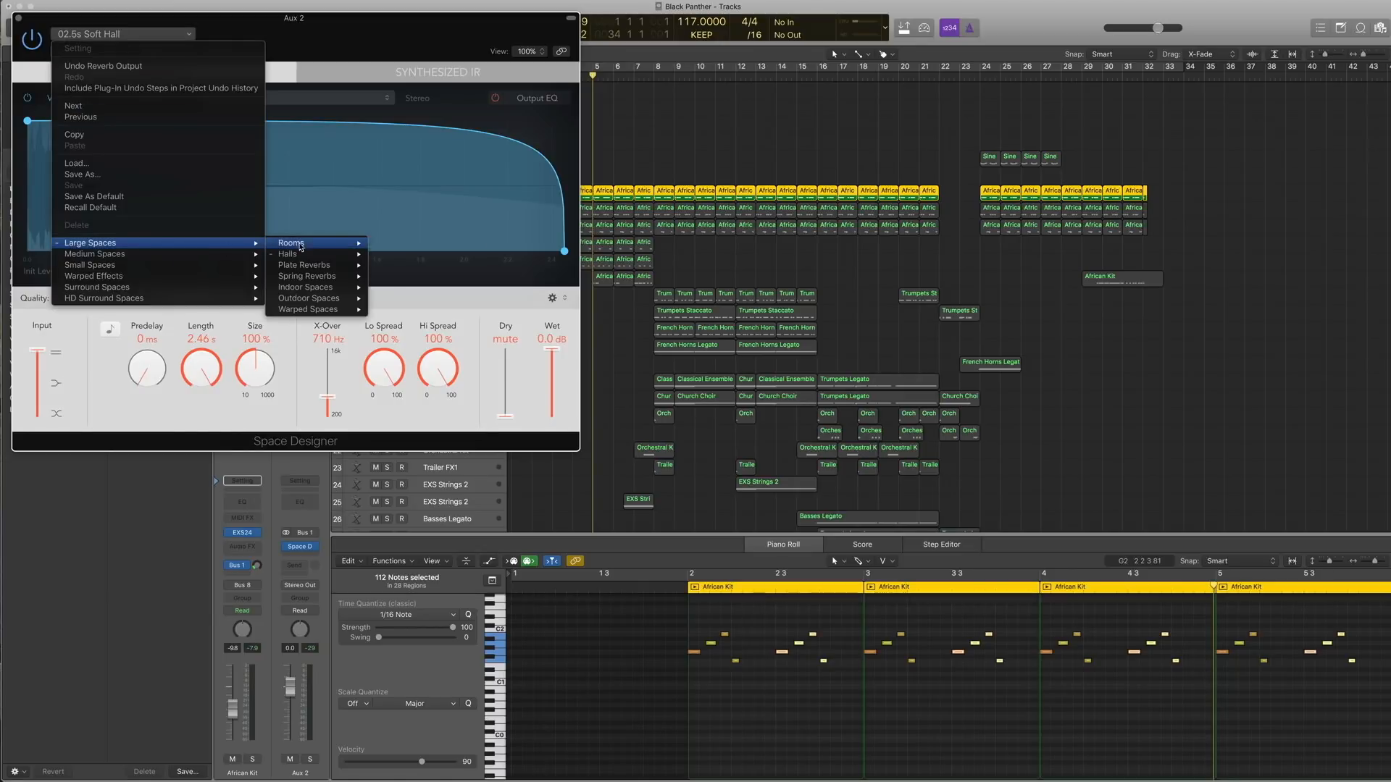
mouse_move(303, 257)
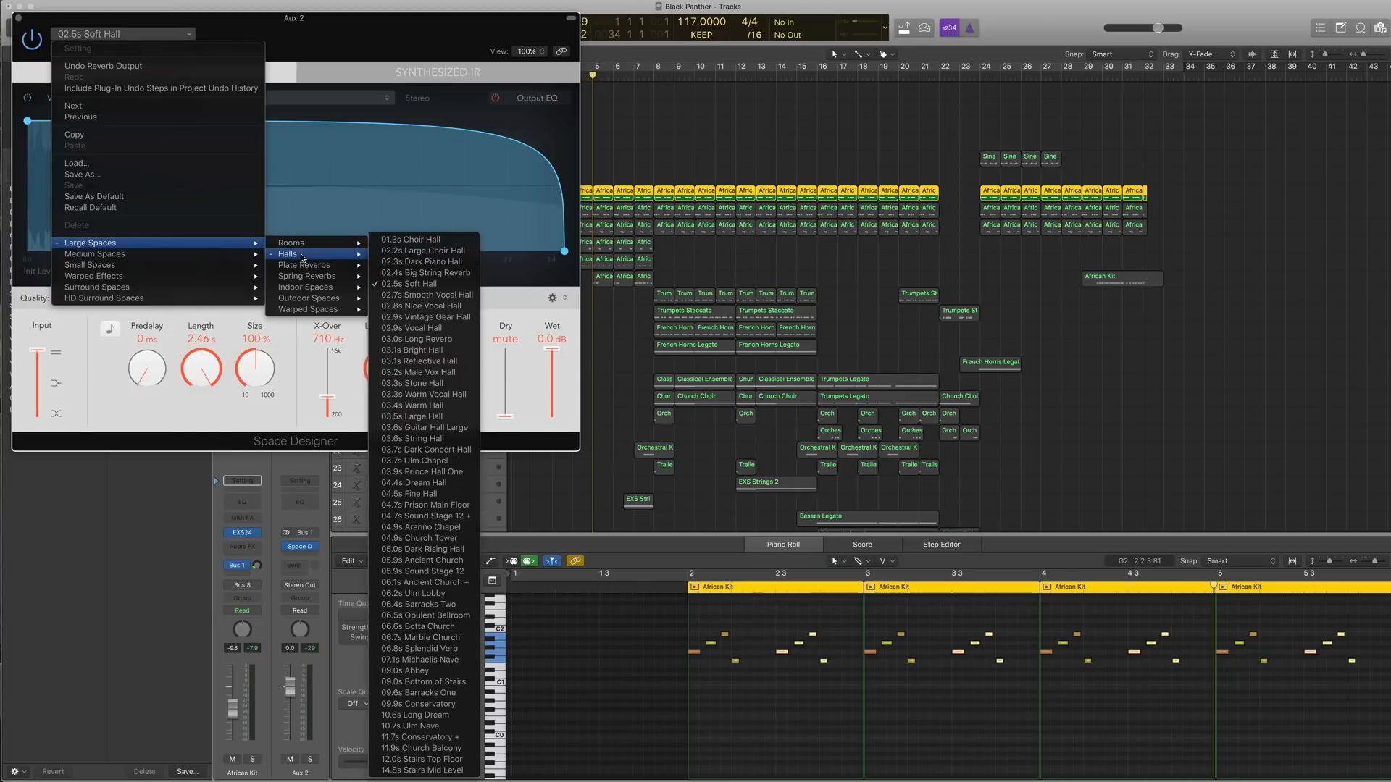
click(427, 287)
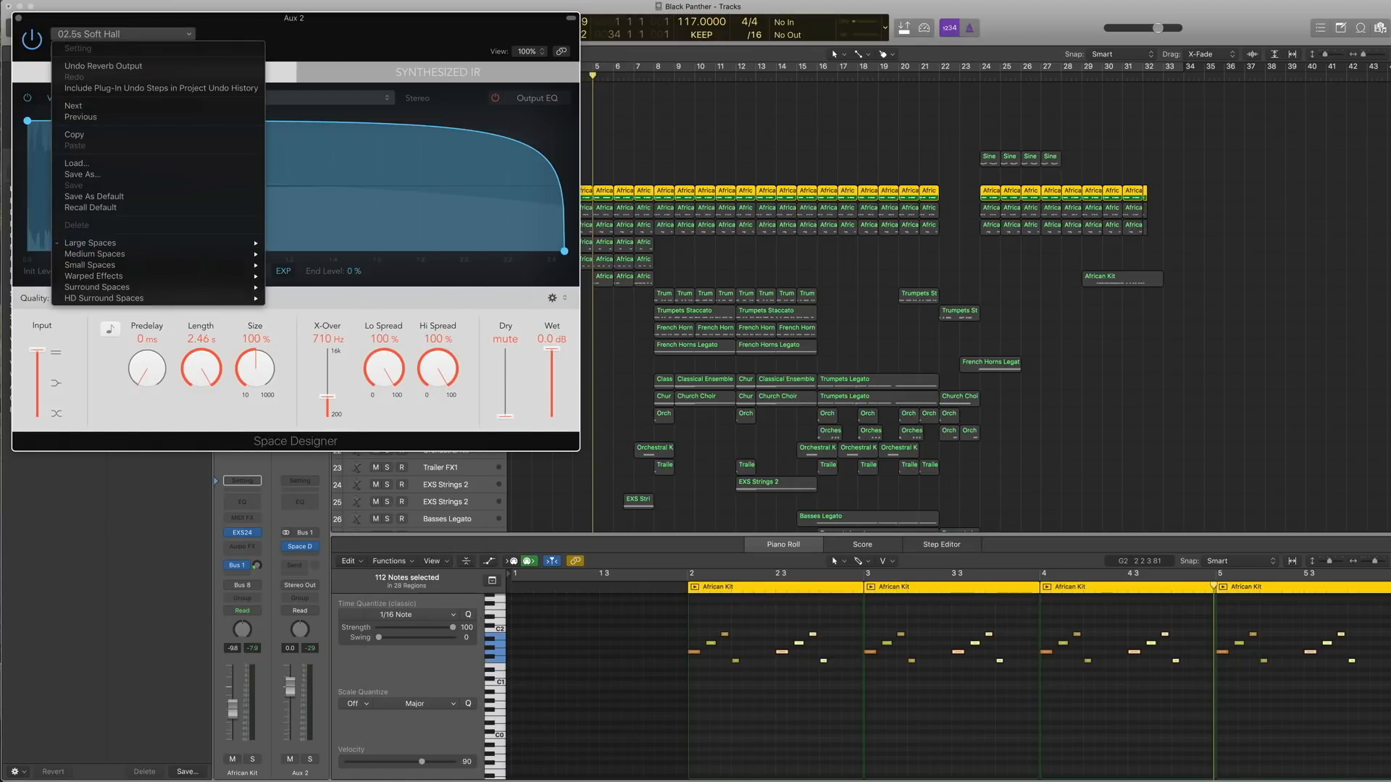
click(40, 22)
click(18, 16)
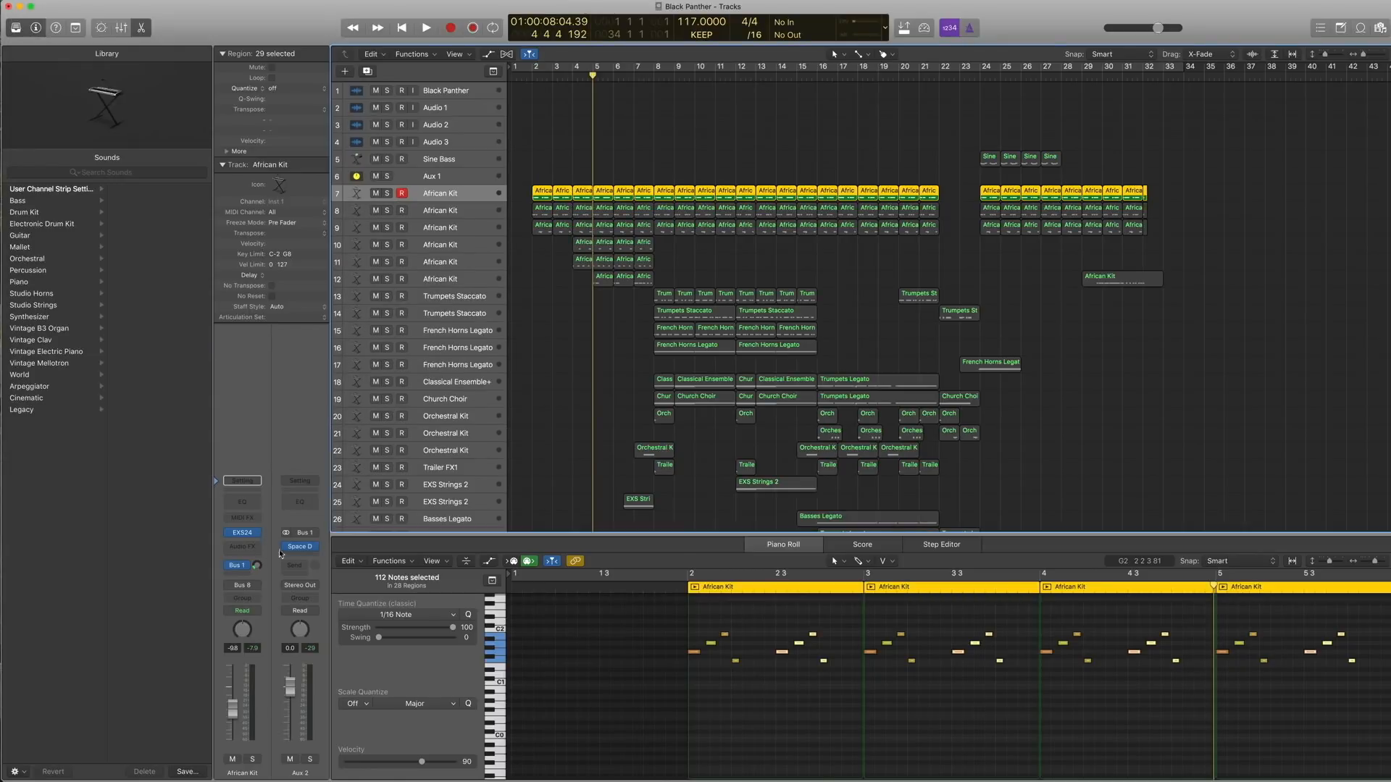
Step: Audition the bar 2 and 3 regions of the first three African Kit tracks in solo, and show their Bus 8 output channel
drag(540, 177, 571, 253)
click(531, 80)
key(space)
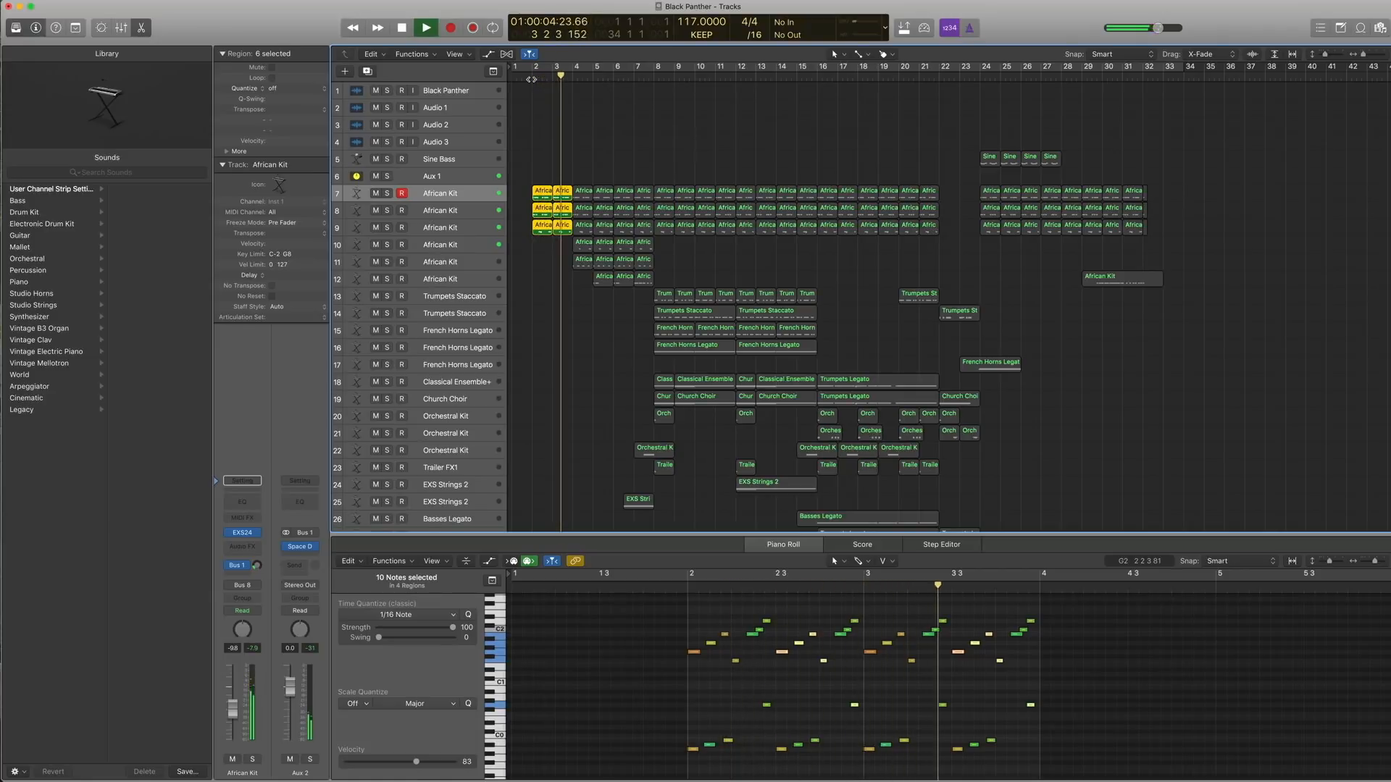
key(space)
key(super+a)
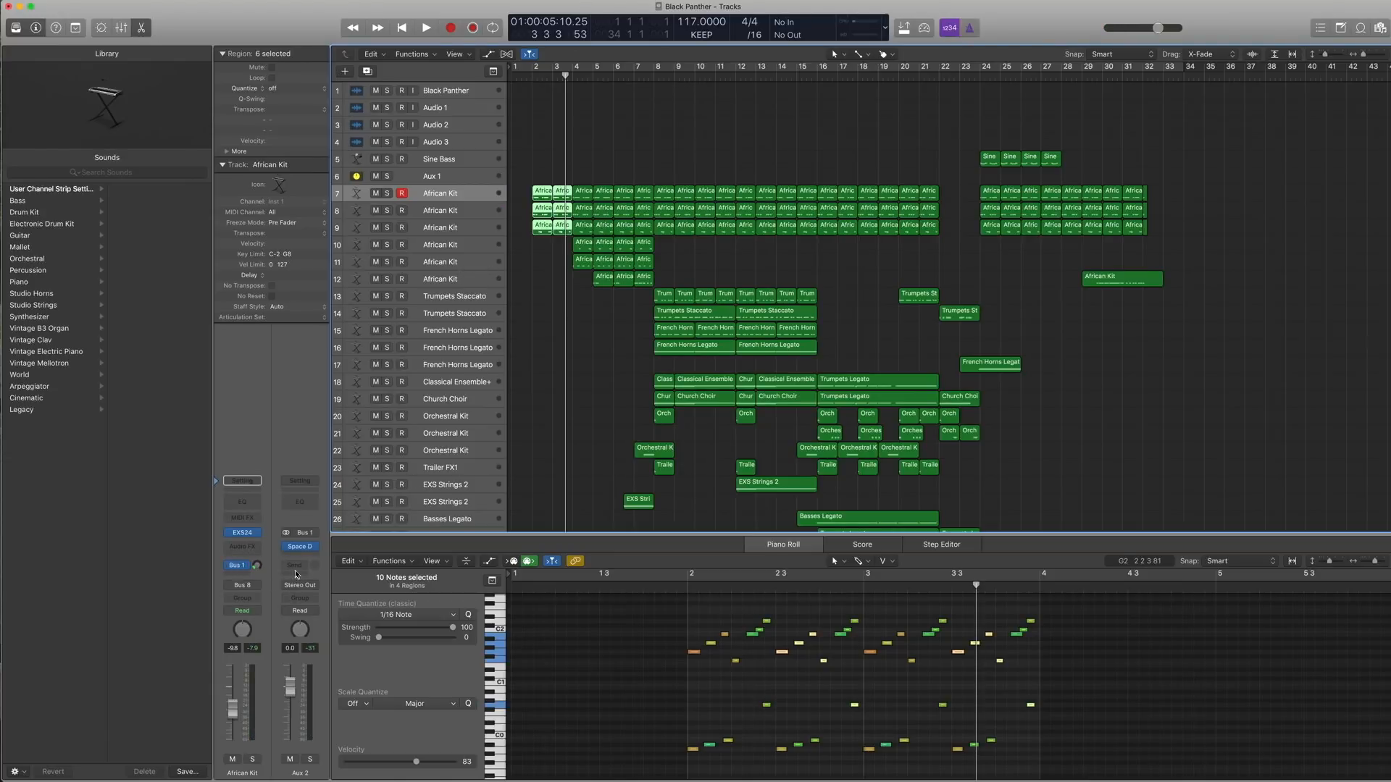
double_click(247, 588)
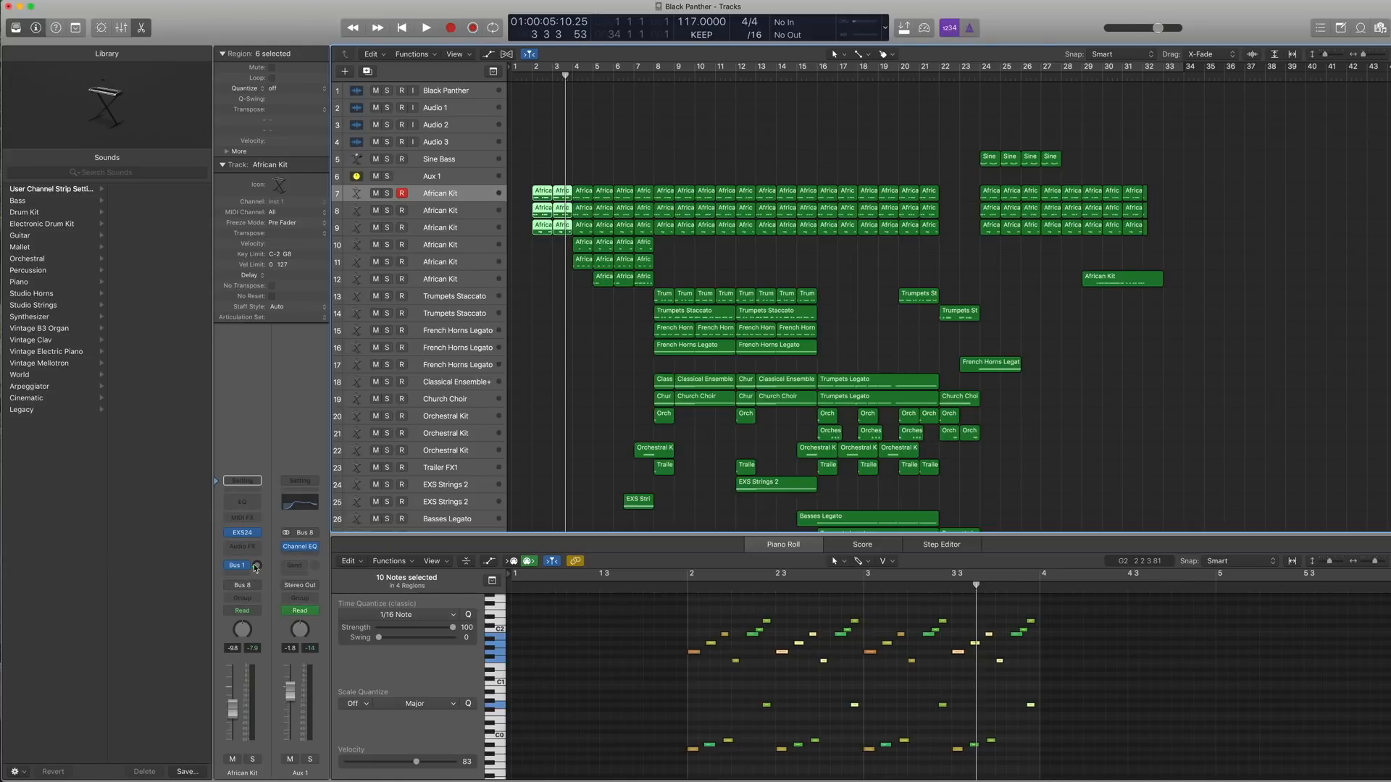
Step: Audition the bar 4 to 7 regions of the fourth and fifth African Kit tracks in solo and examine their MIDI notes
click(445, 282)
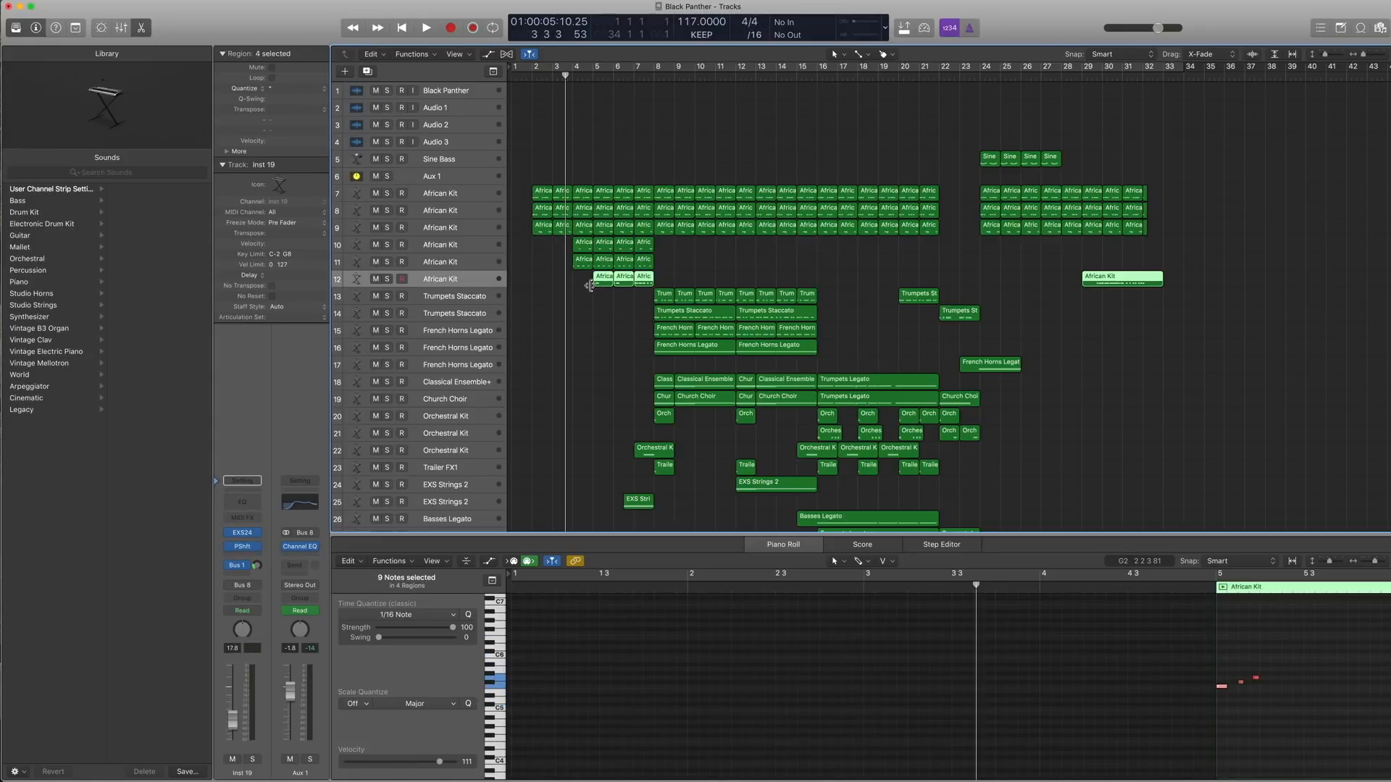
drag(588, 287, 649, 281)
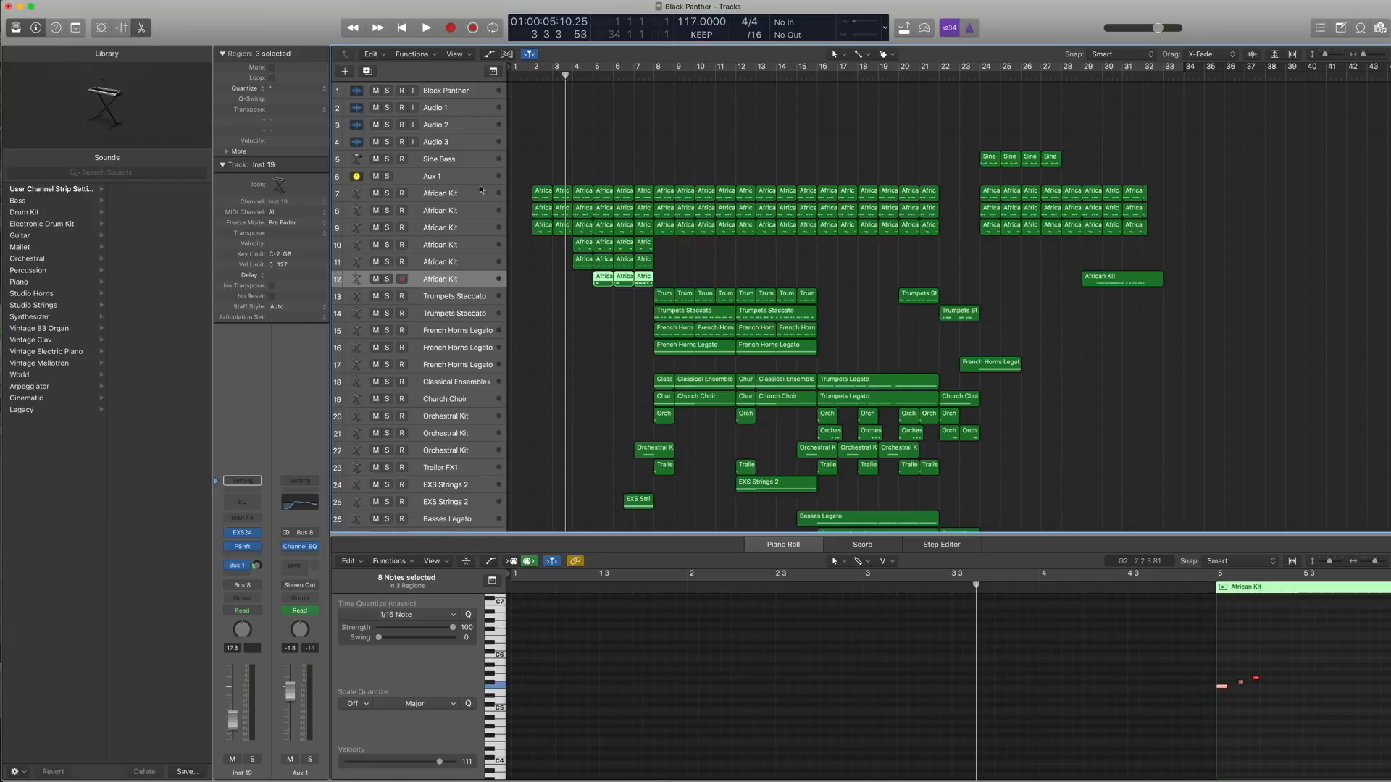
click(449, 245)
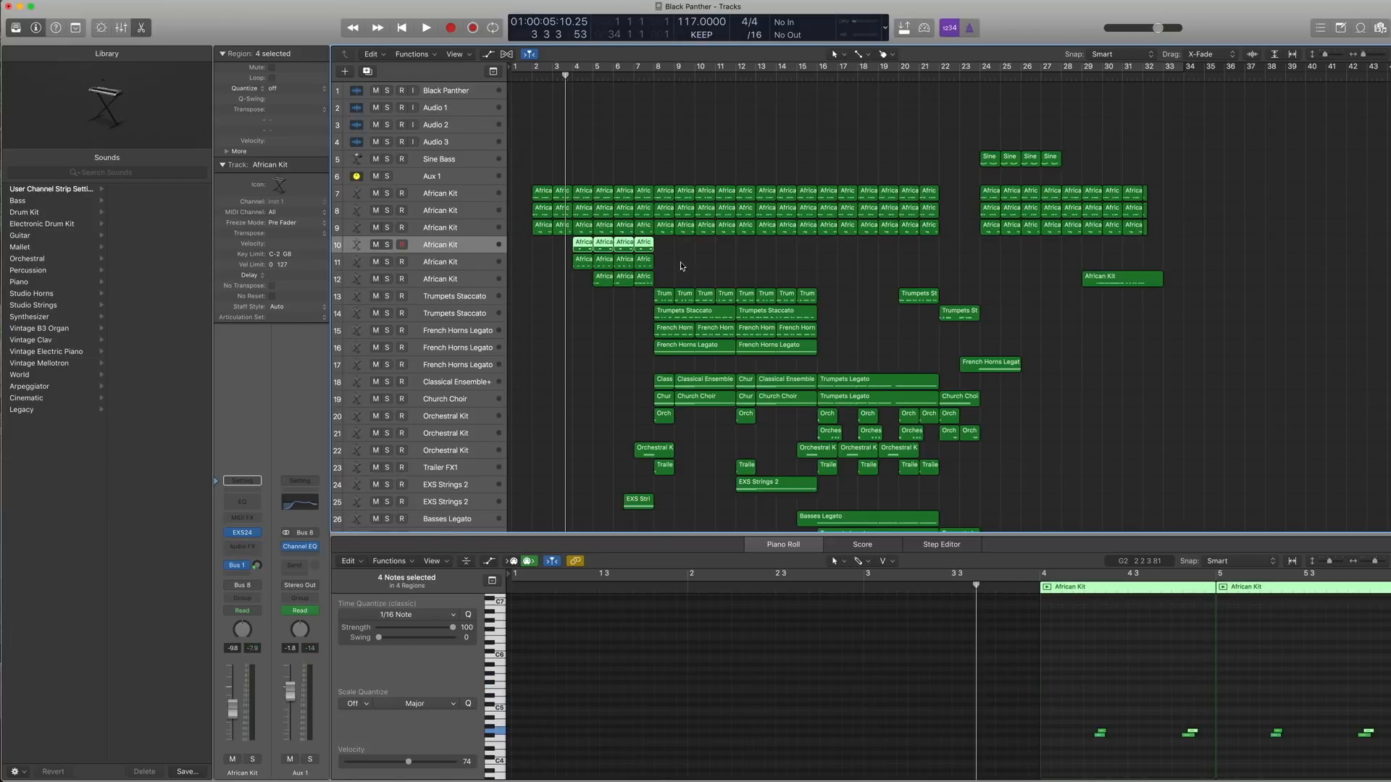
drag(680, 266, 572, 239)
scroll(866, 639, right, 3)
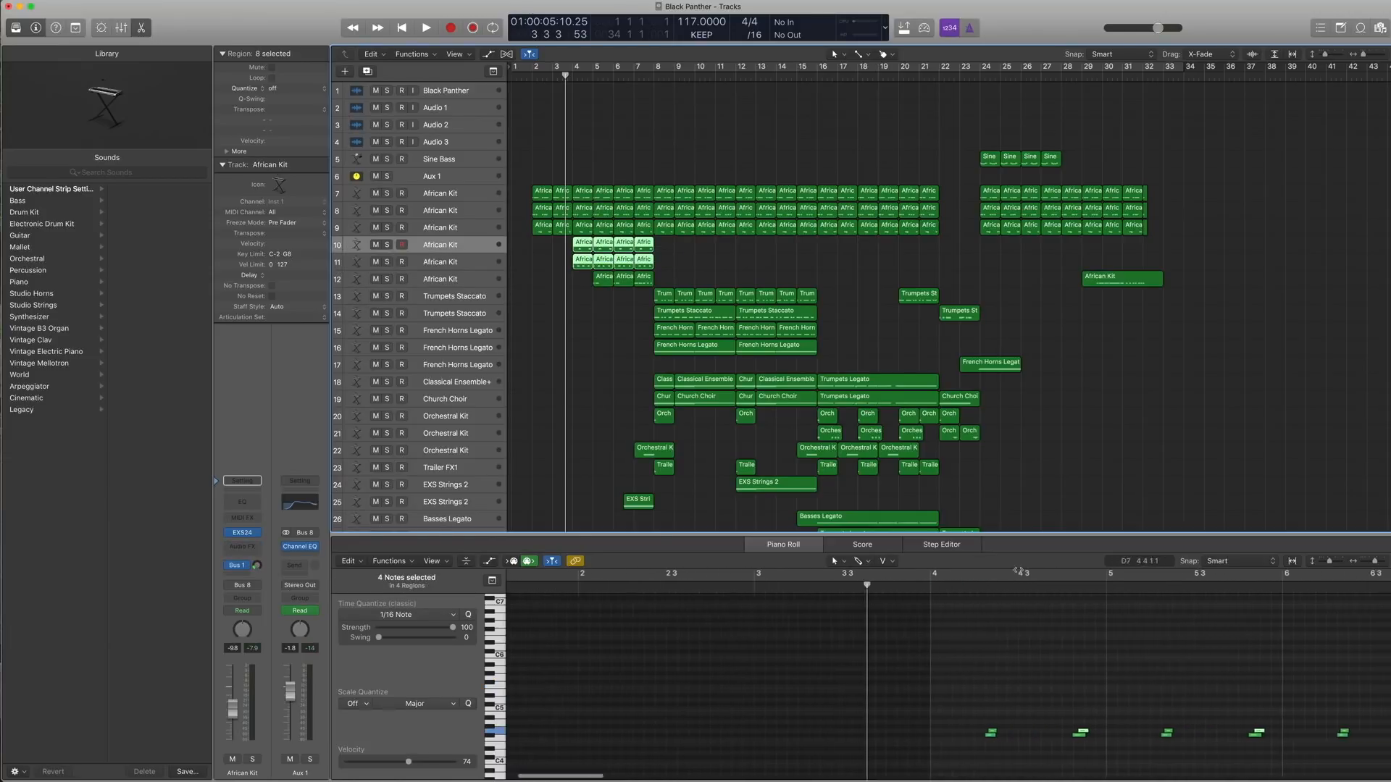
key(space)
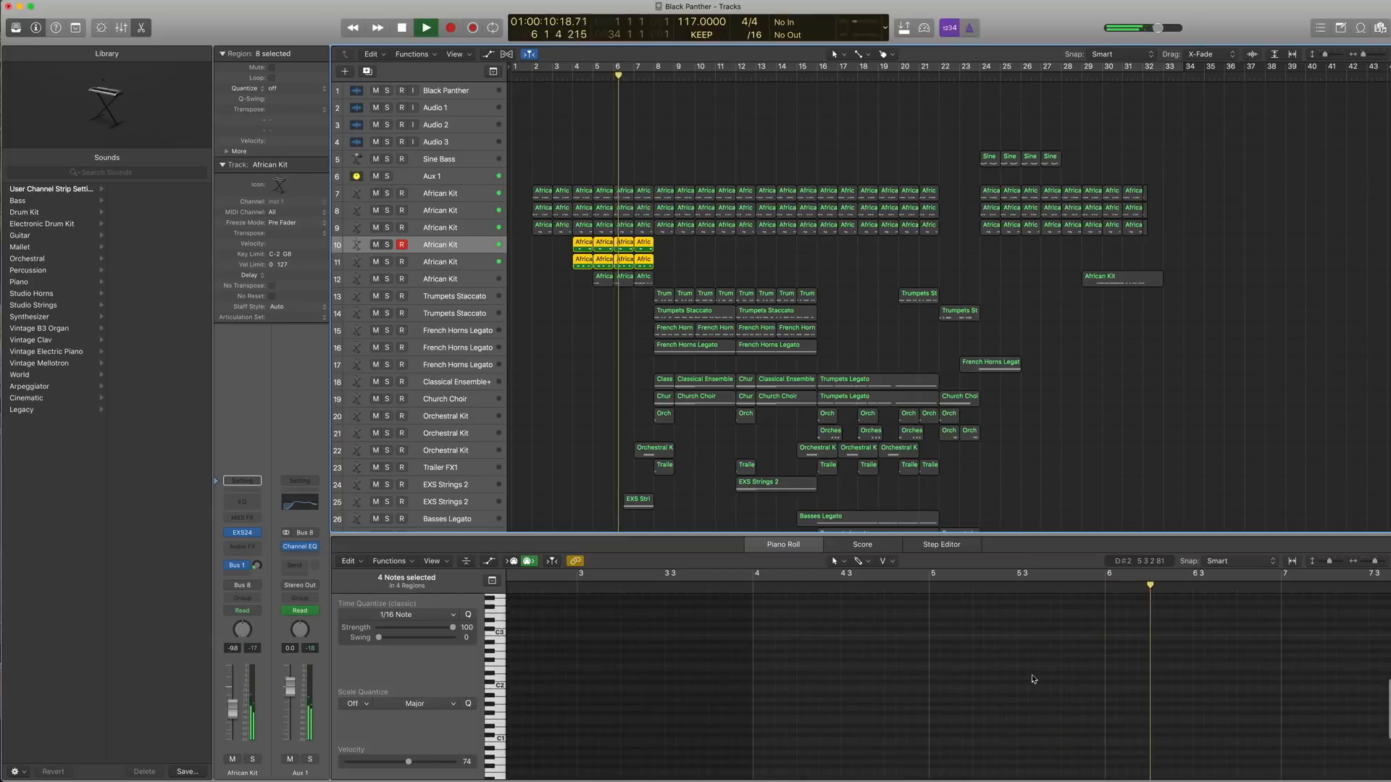
key(space)
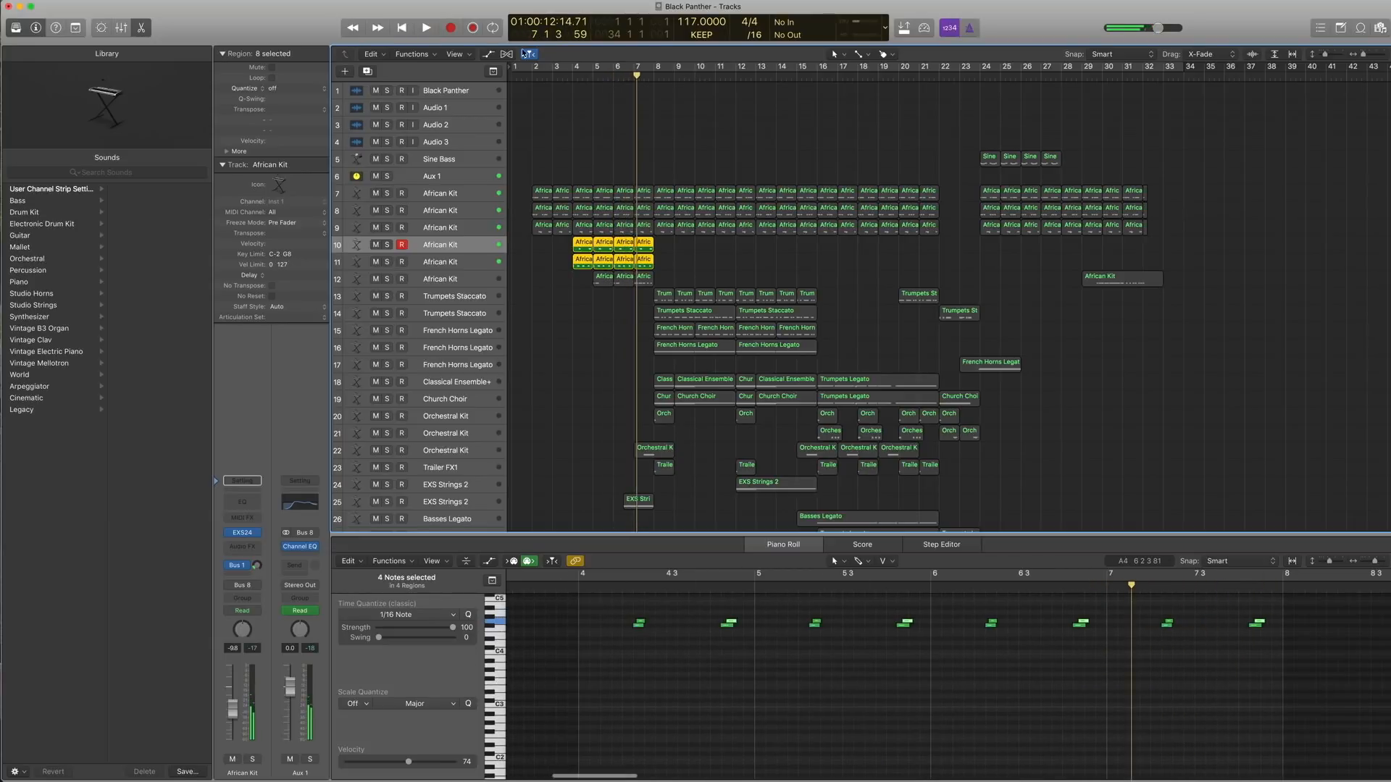
Step: Audition the regions of the first five African Kit tracks together in solo from bar 4
drag(572, 165, 645, 266)
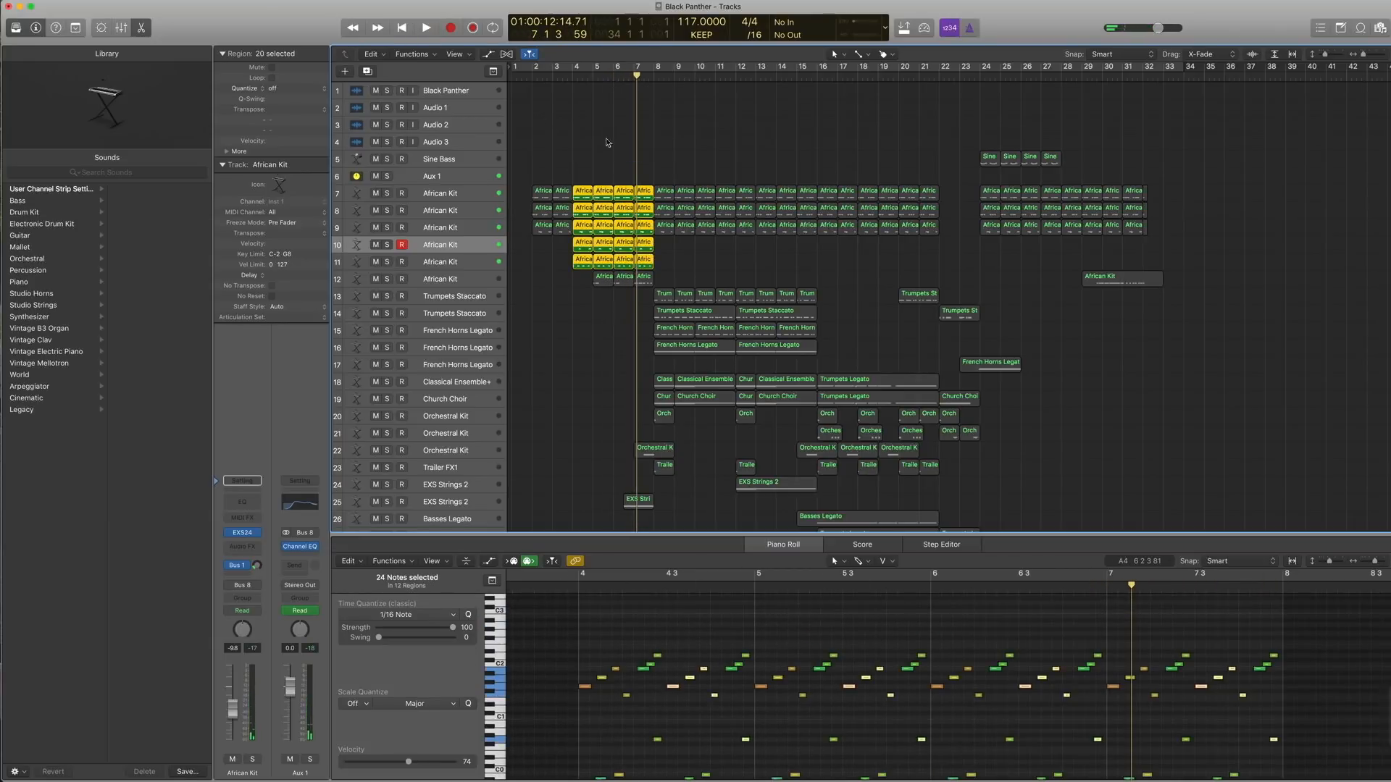
click(570, 77)
key(space)
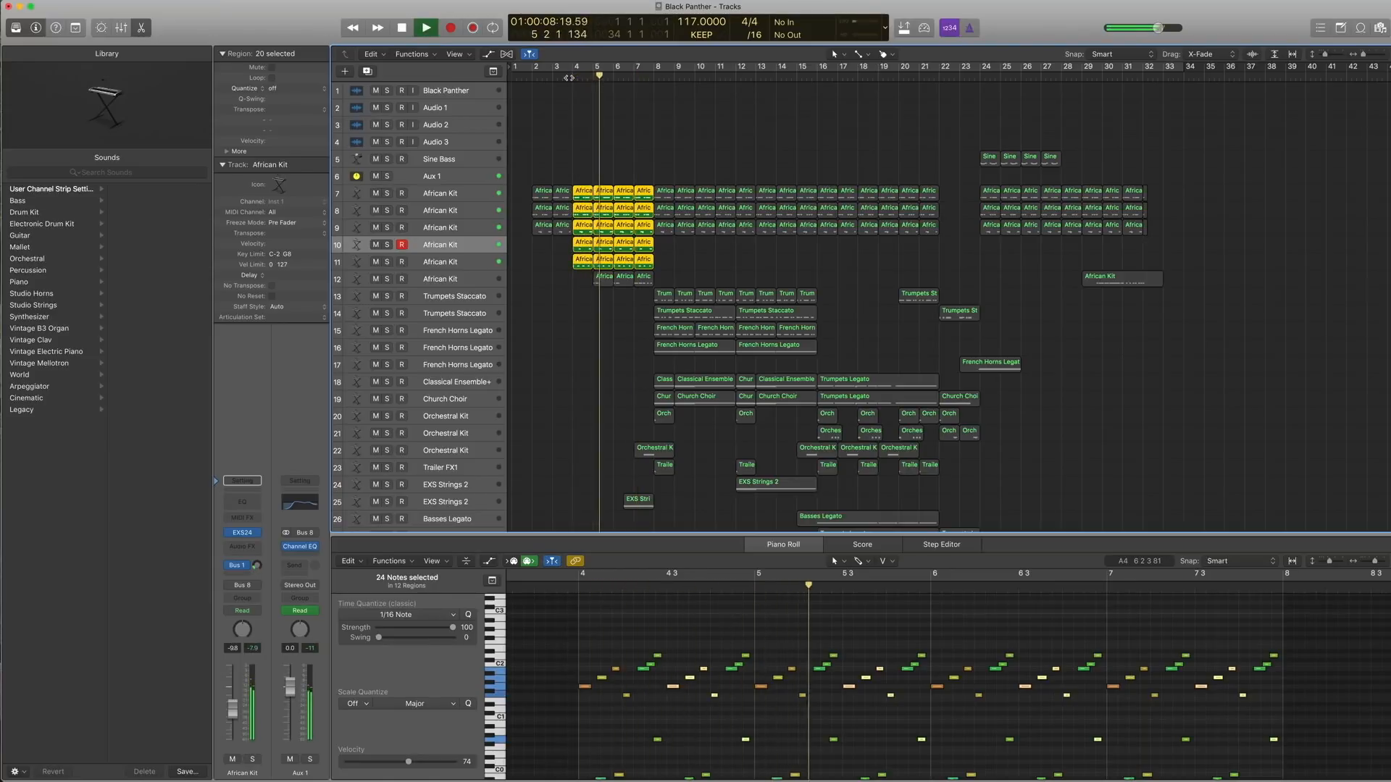
key(space)
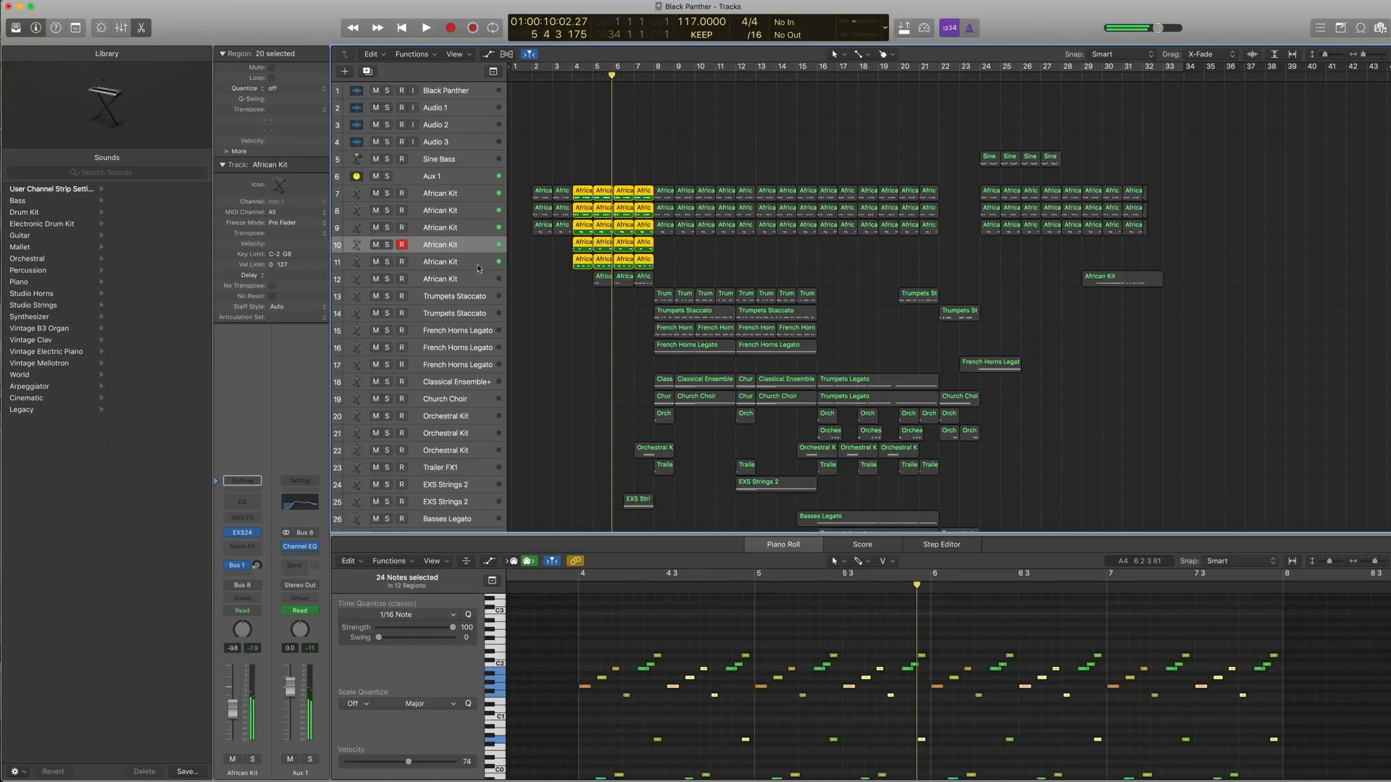
Step: Select the sixth African Kit track, place the playhead at bar 5 and inspect the track's Pitch Shifter settings
click(459, 284)
key(comma)
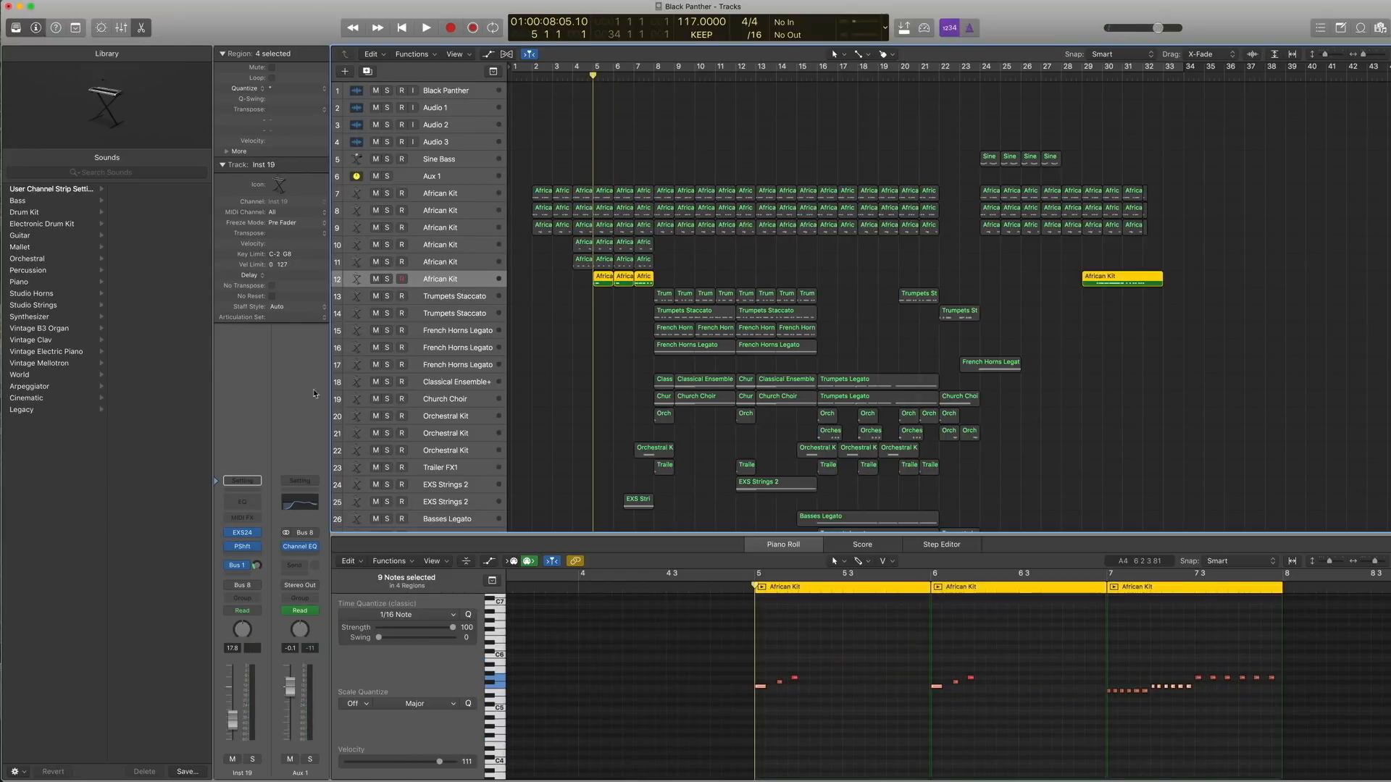
mouse_move(232, 551)
click(243, 548)
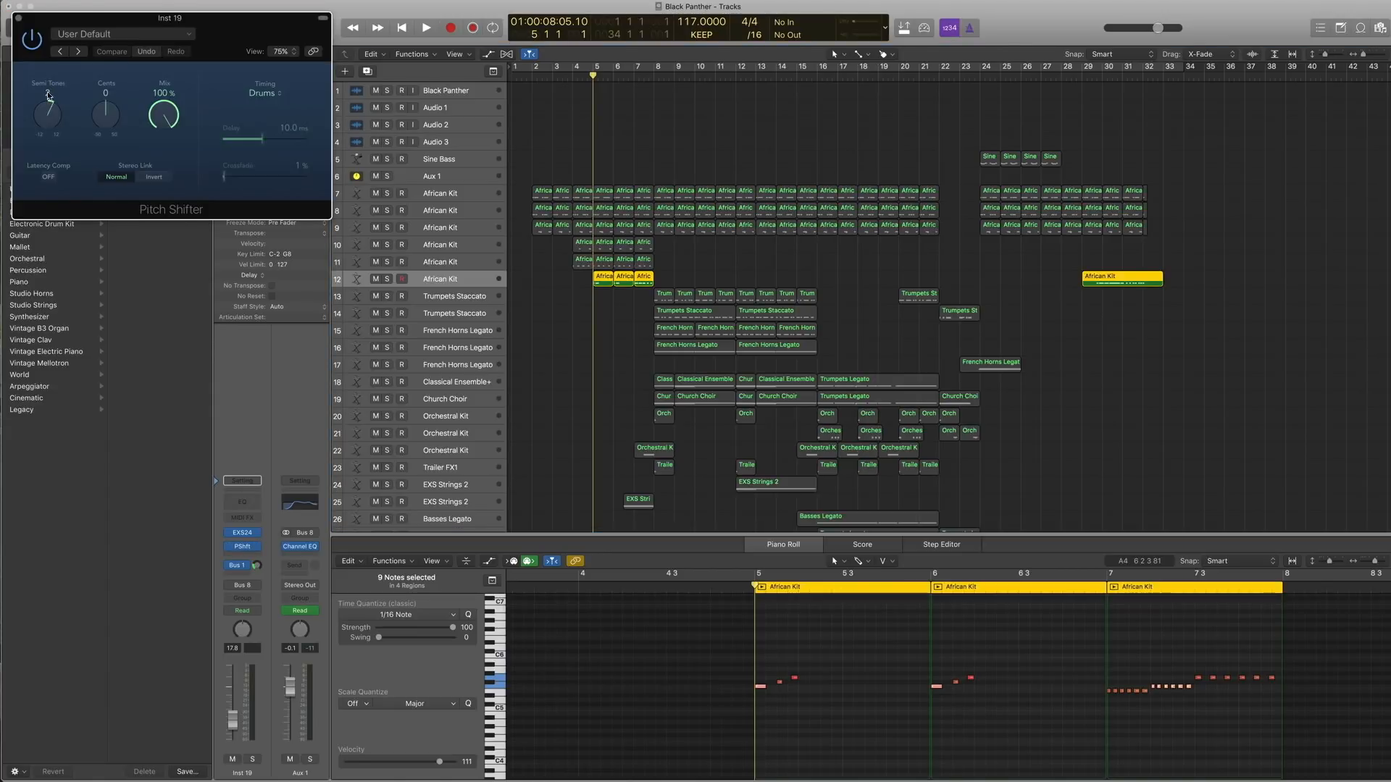
click(18, 18)
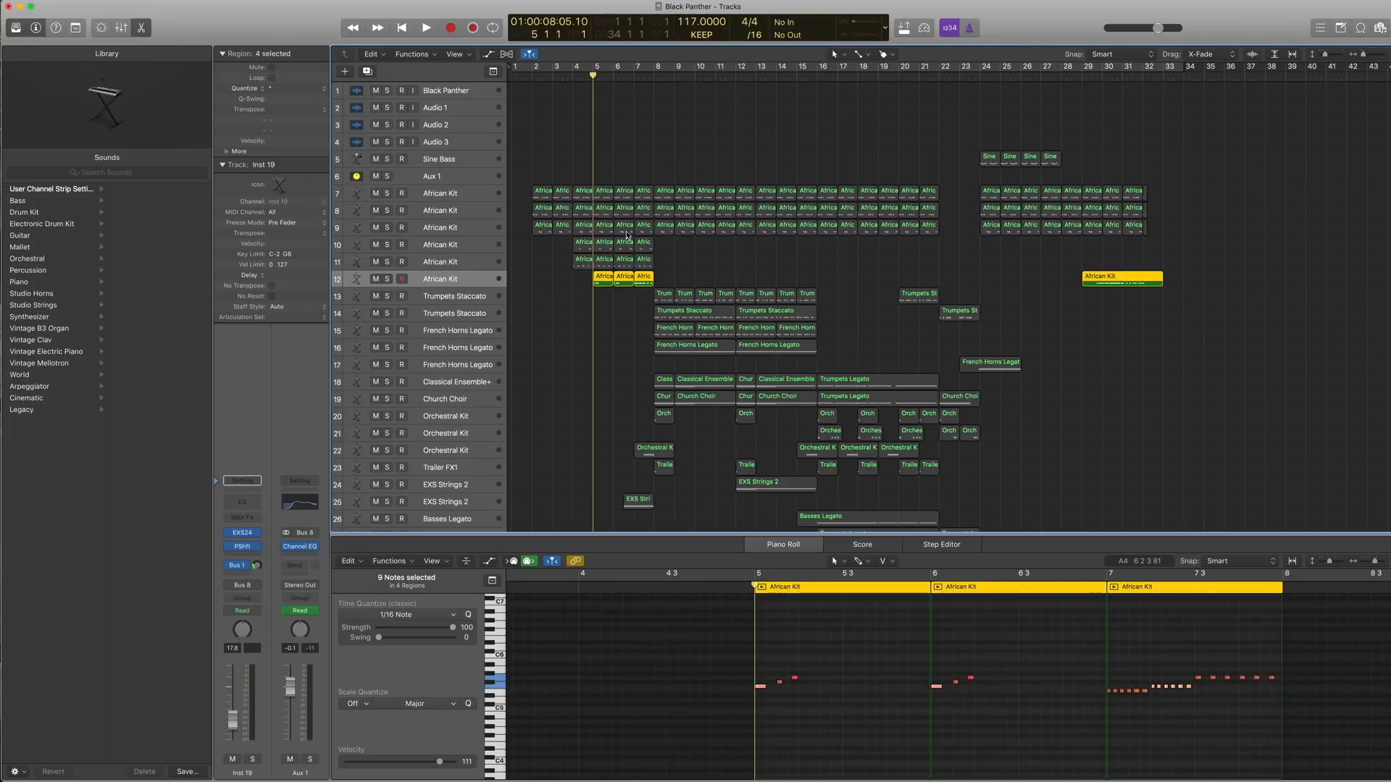
Step: Audition the sixth African Kit track's regions twice in solo from bar 5
key(space)
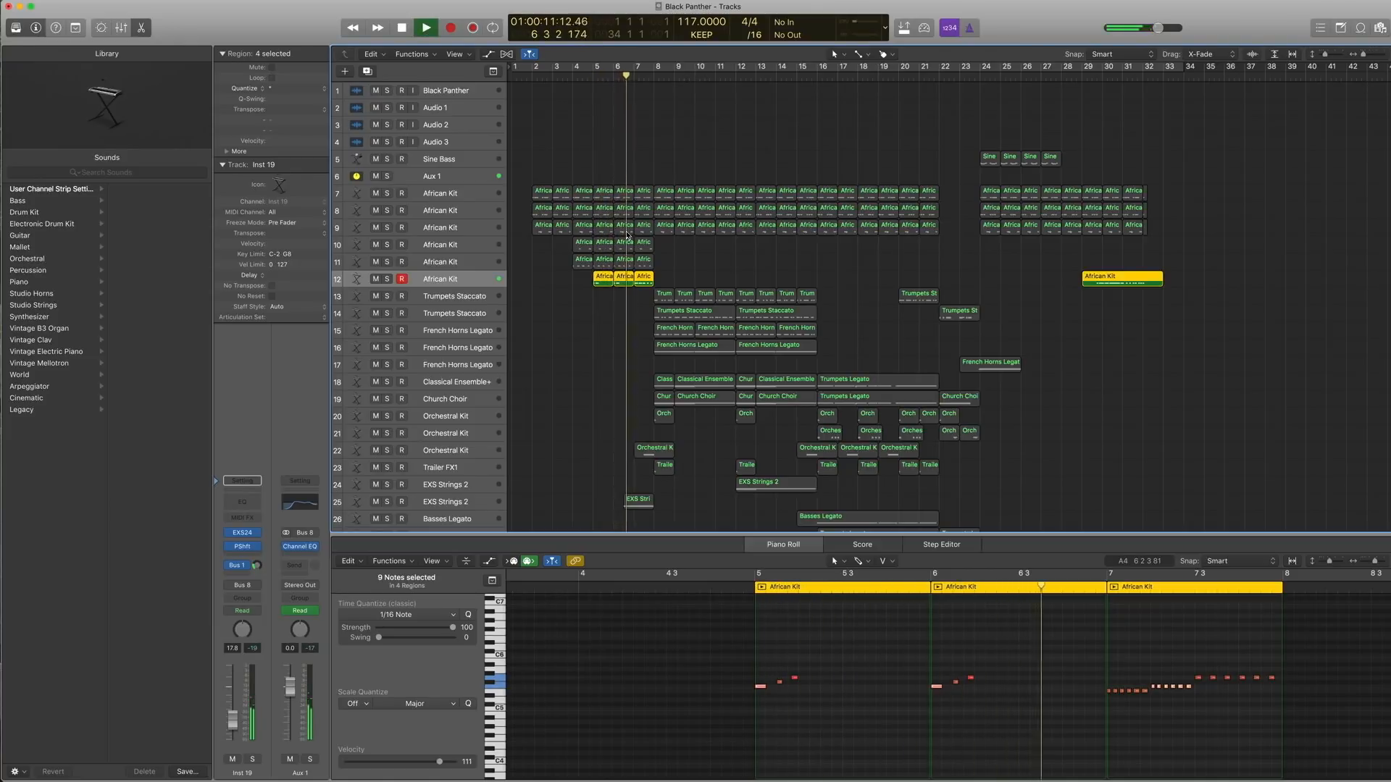
key(space)
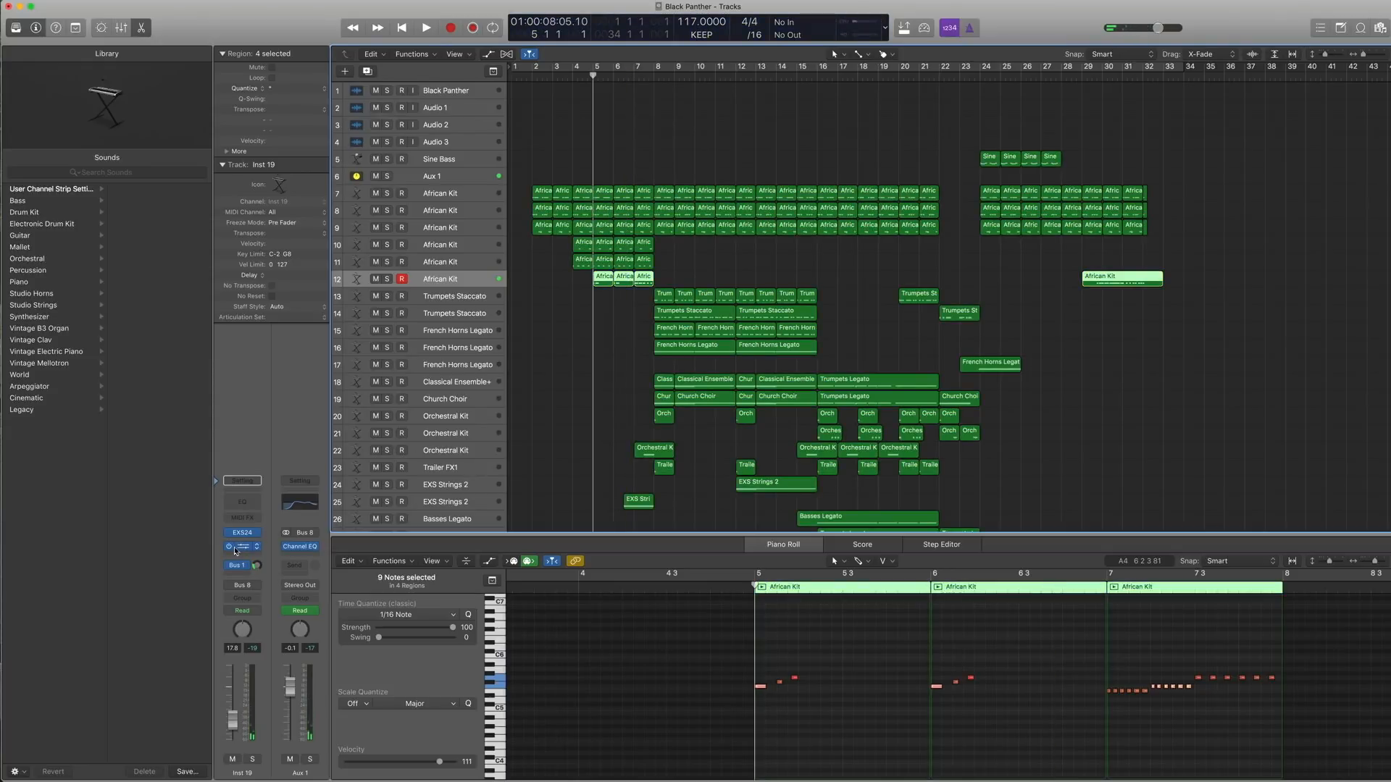
key(space)
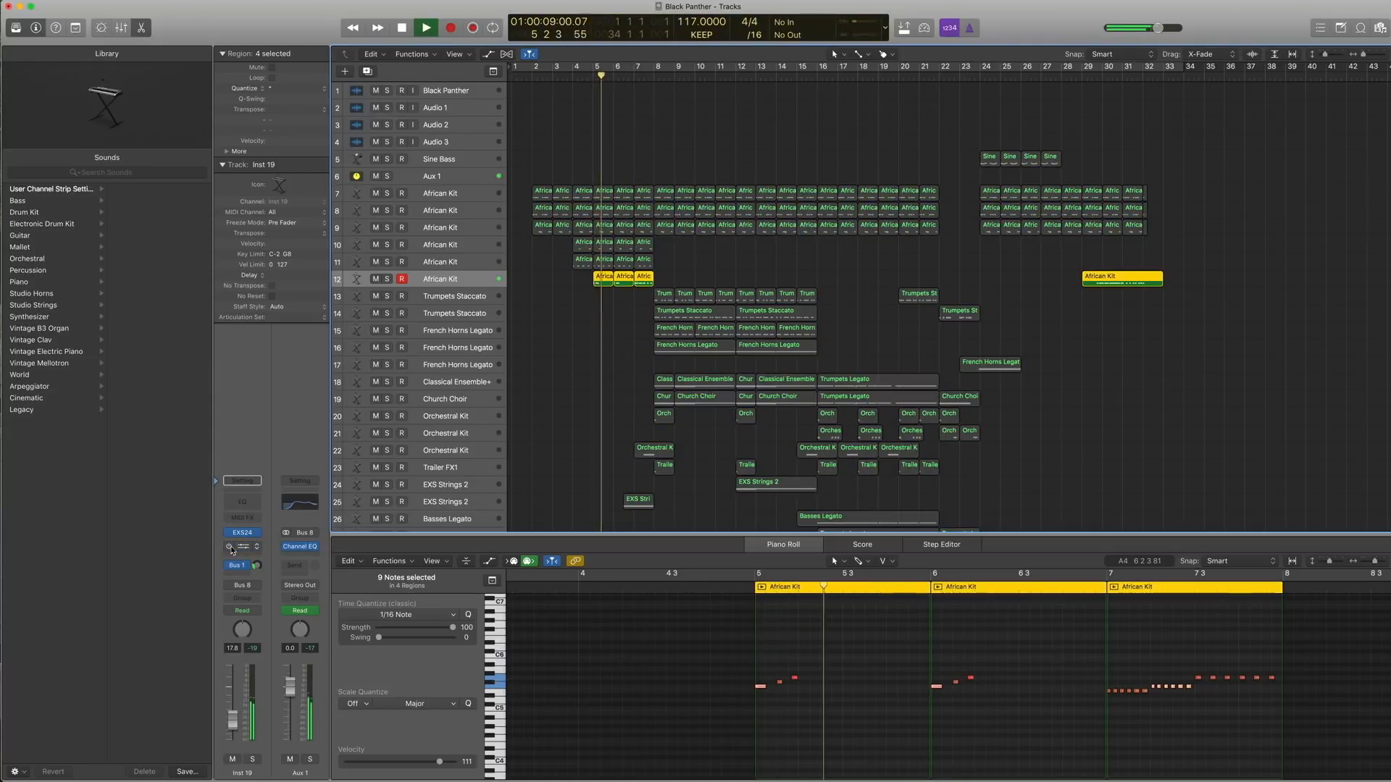
key(space)
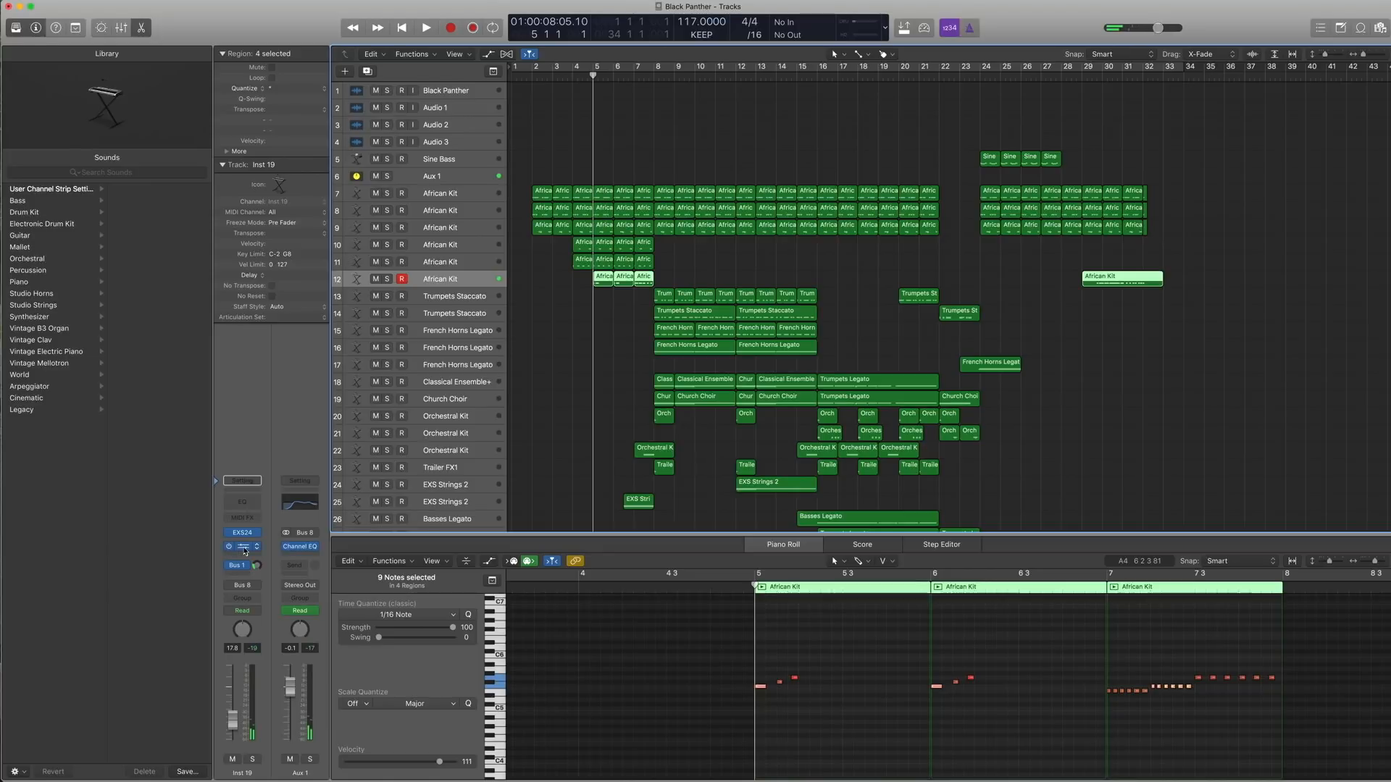
Step: Inspect the Timing options of the sixth African Kit track's Pitch Shifter without changing them
click(242, 547)
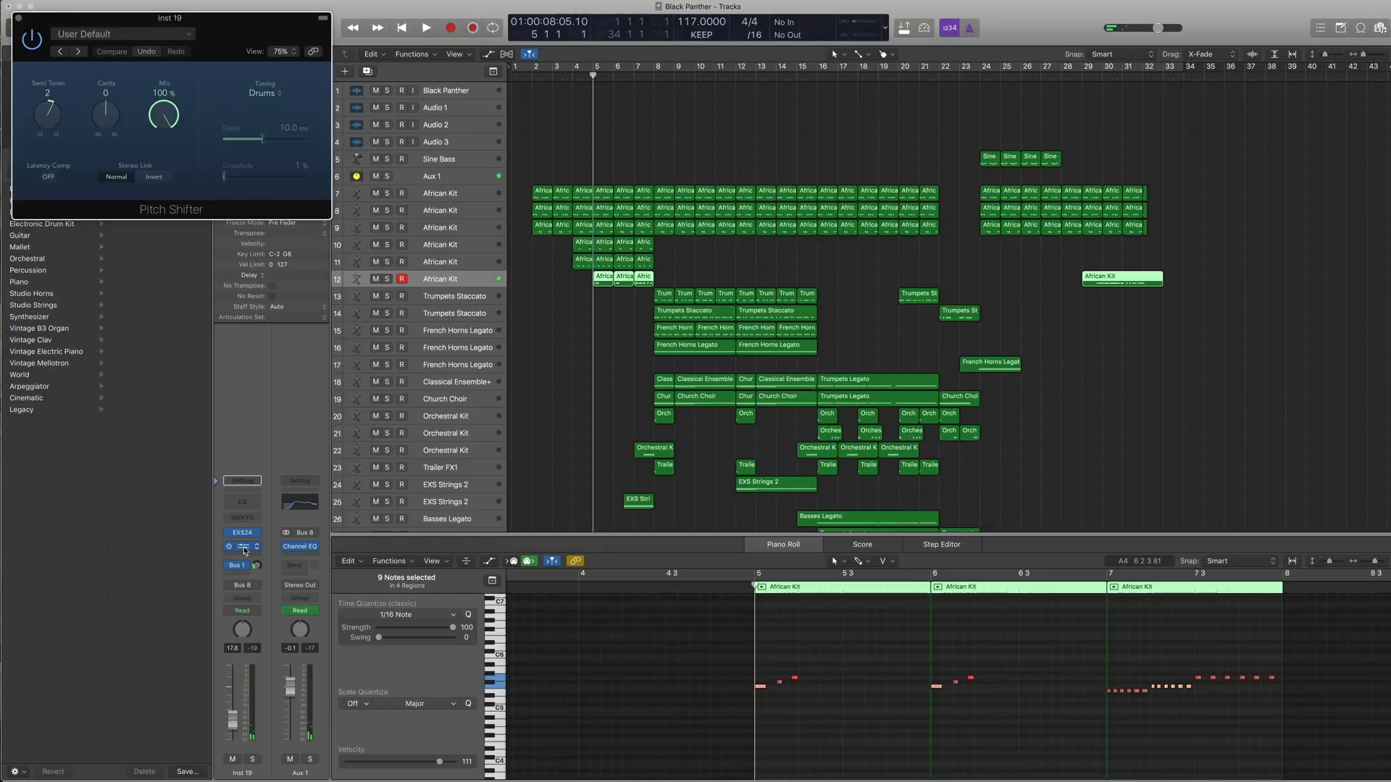
click(269, 97)
click(265, 95)
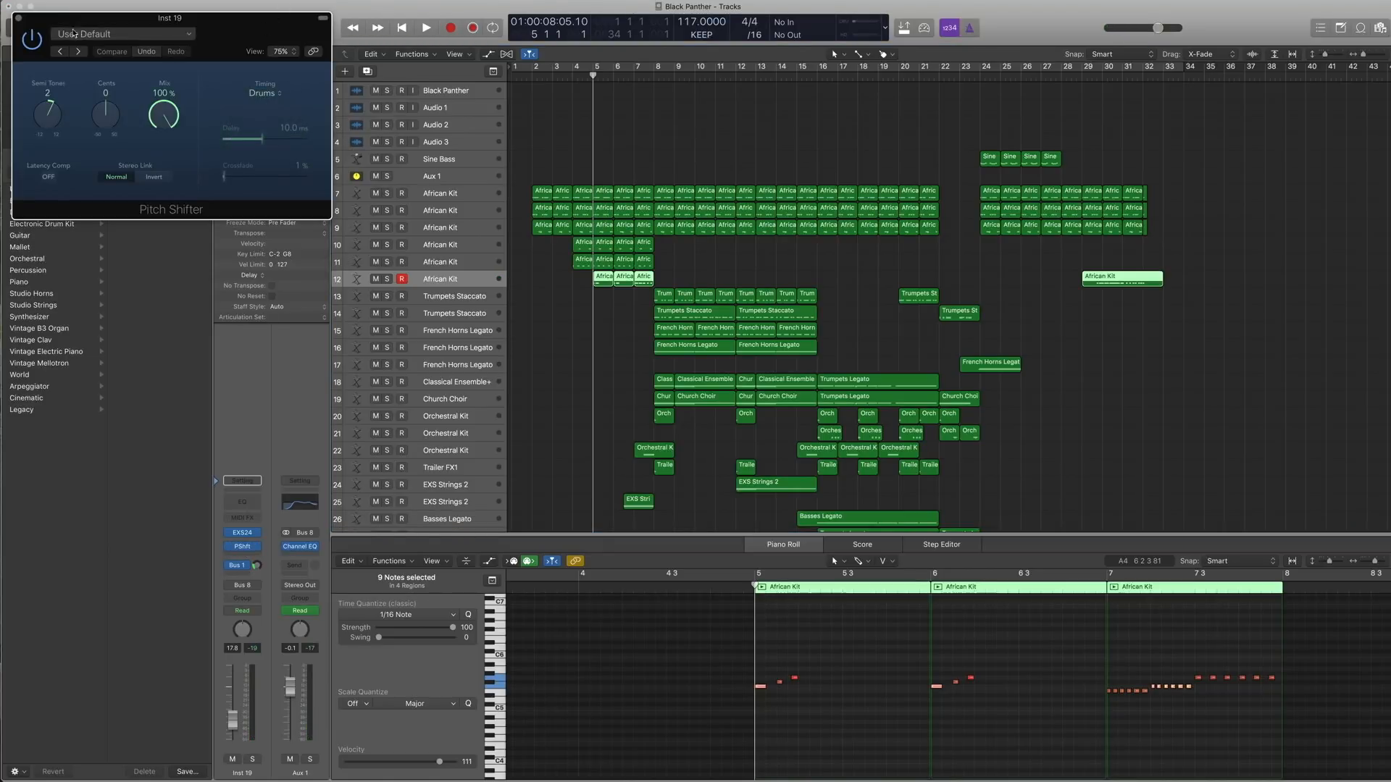
click(17, 18)
Step: Play the arrangement from bar 5 without solo, then hide the Piano Roll and place the playhead at bar 6
key(space)
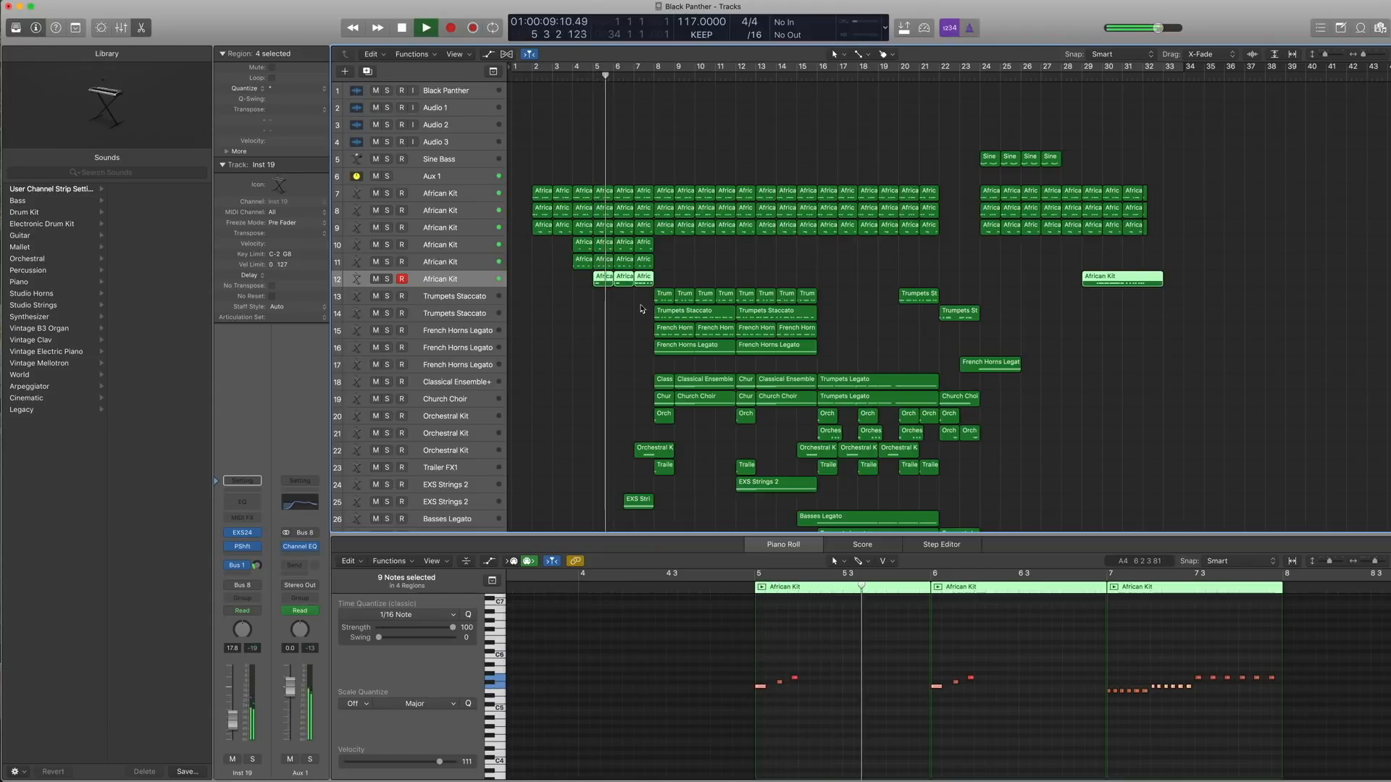
key(space)
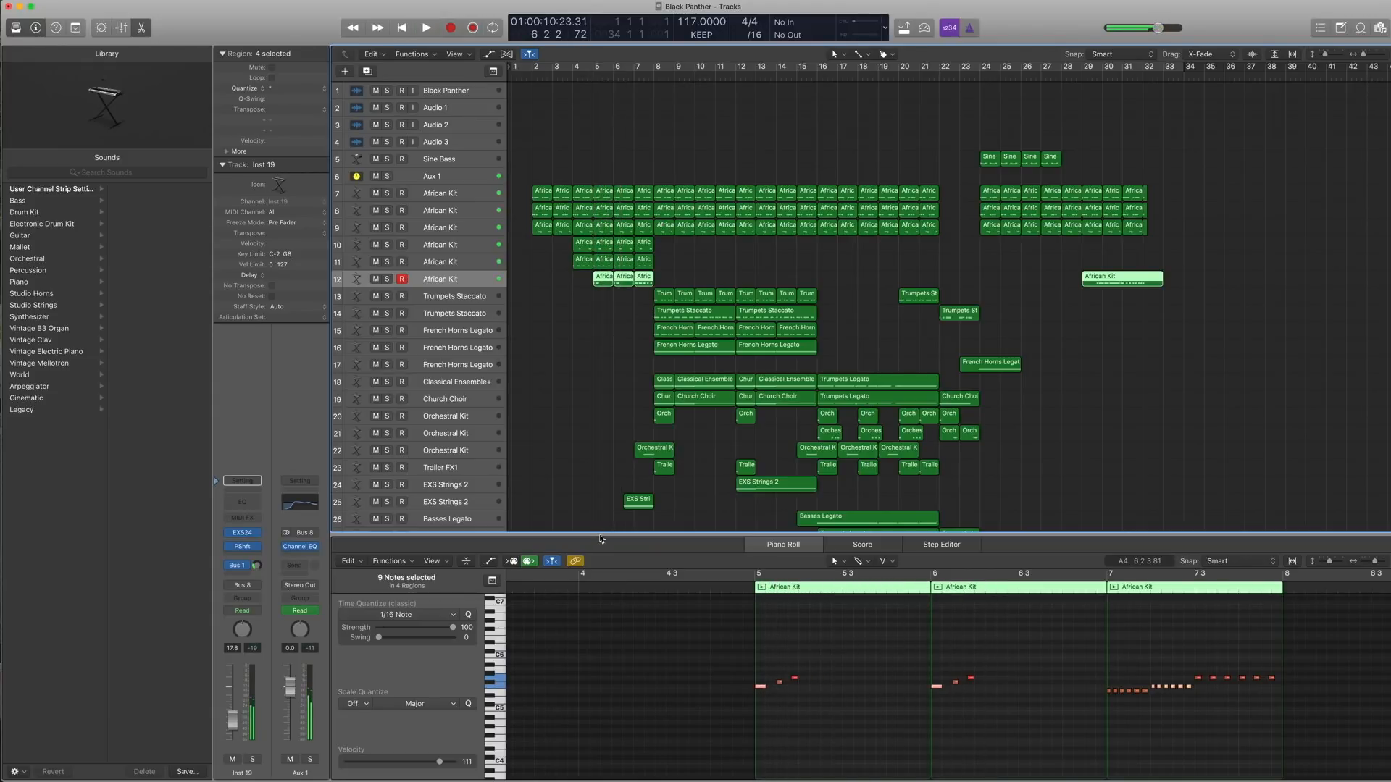
key(p)
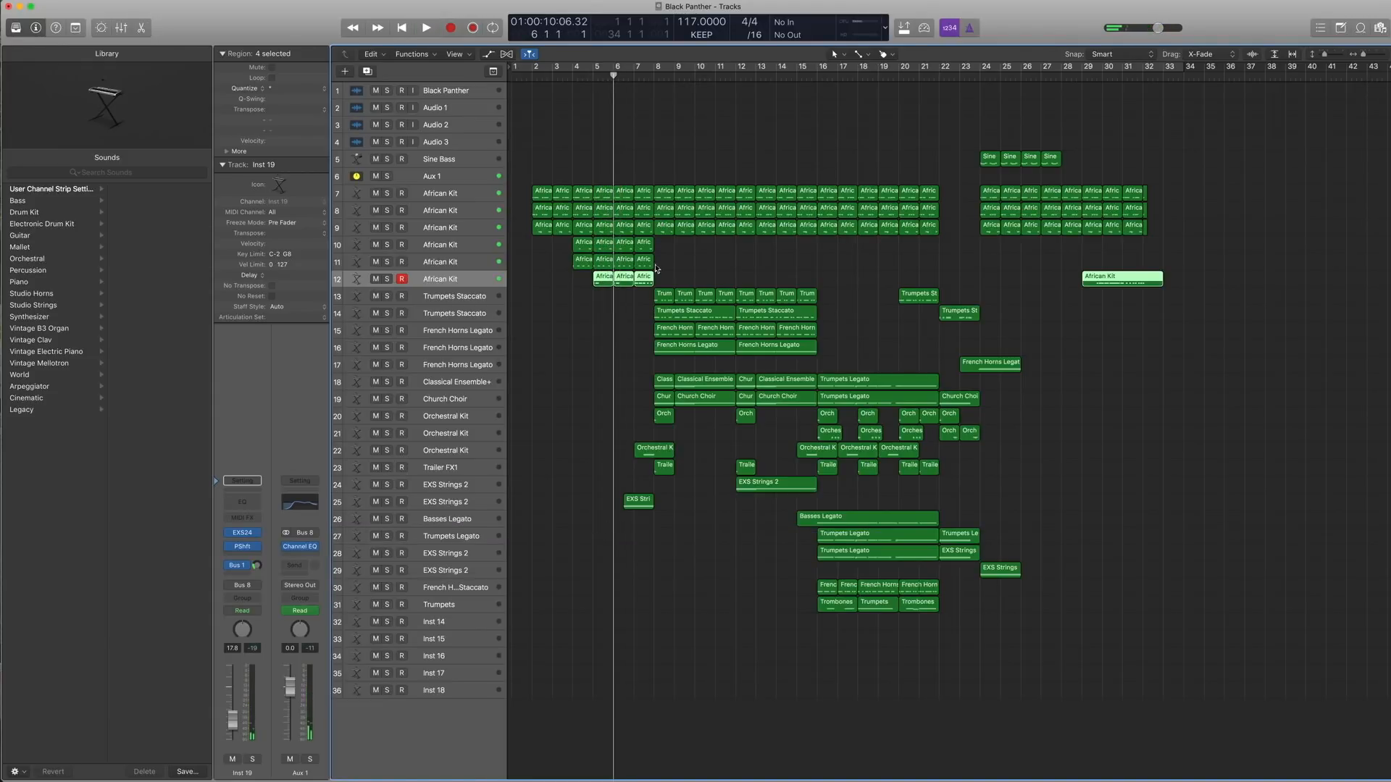
key(period)
key(comma)
Step: Select the EXS Strings 2 track with the bar 6 region and audition that region in solo from bar 6
click(461, 495)
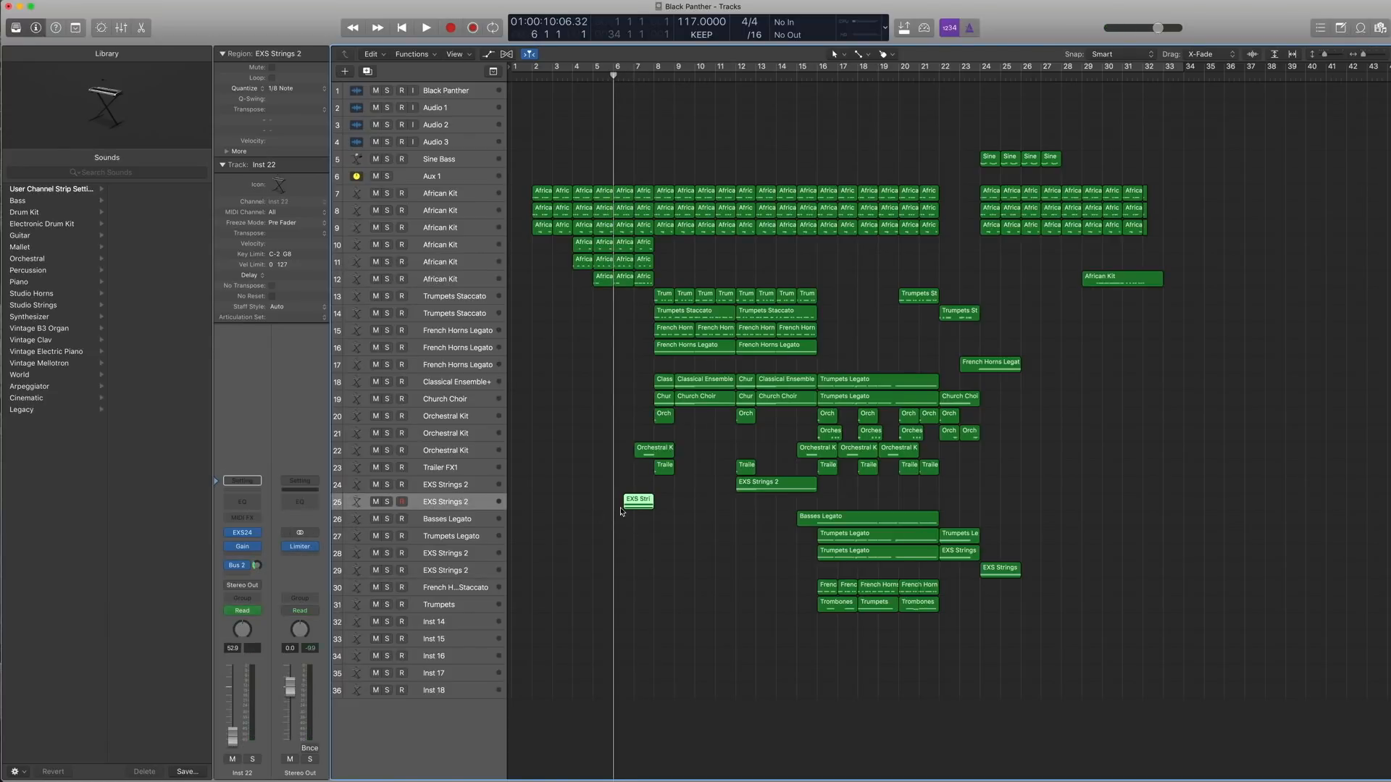
key(space)
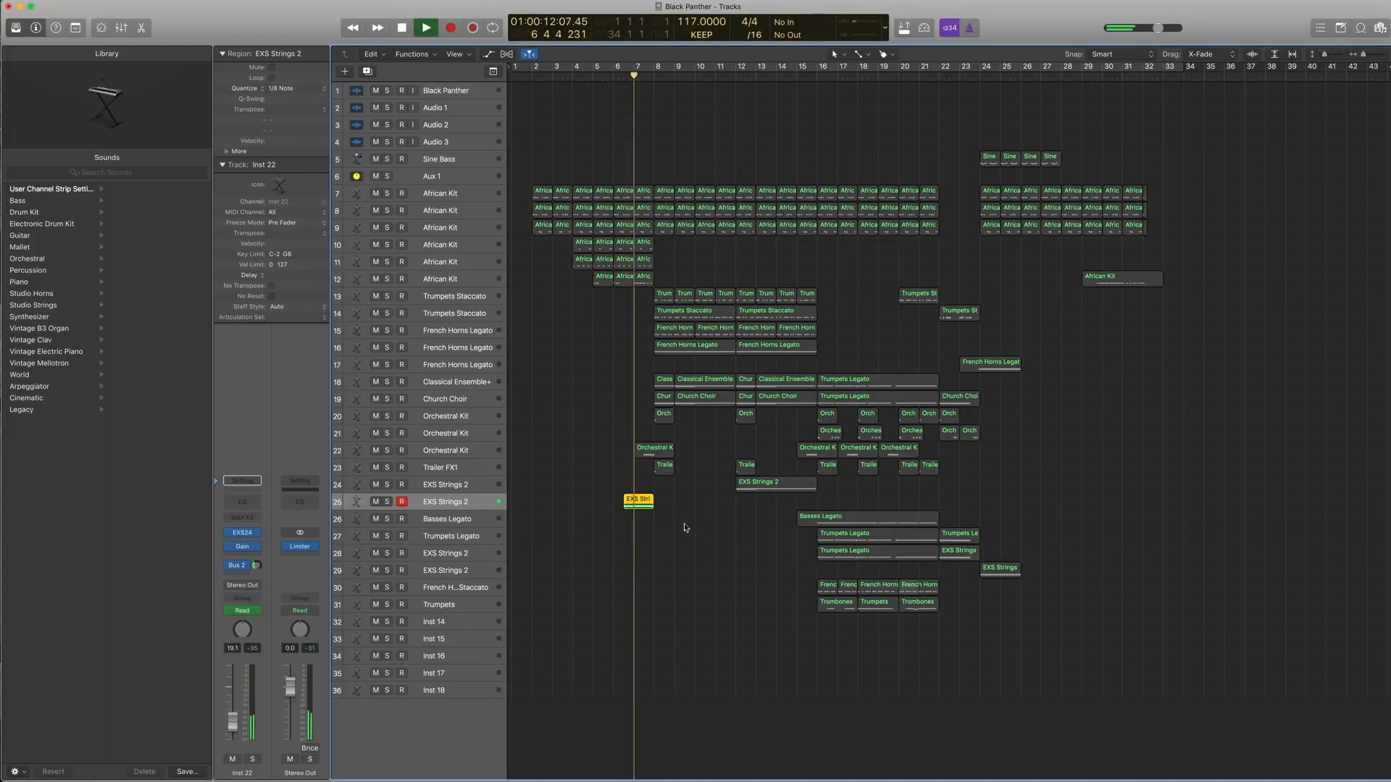
key(space)
Step: Examine the MIDI notes of the bar 6 EXS Strings 2 region, and reveal its EXS24 instrument patch in the library
double_click(640, 501)
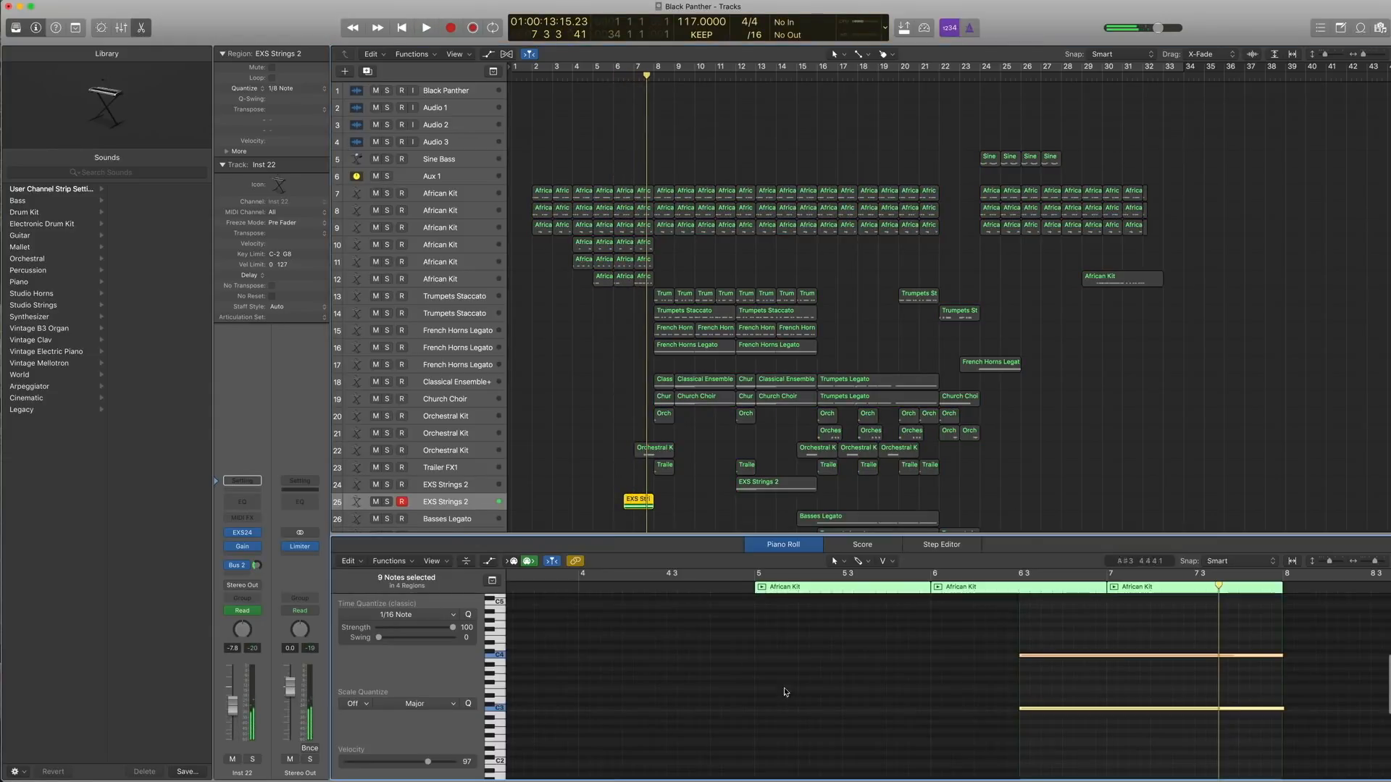
drag(1022, 696, 1045, 650)
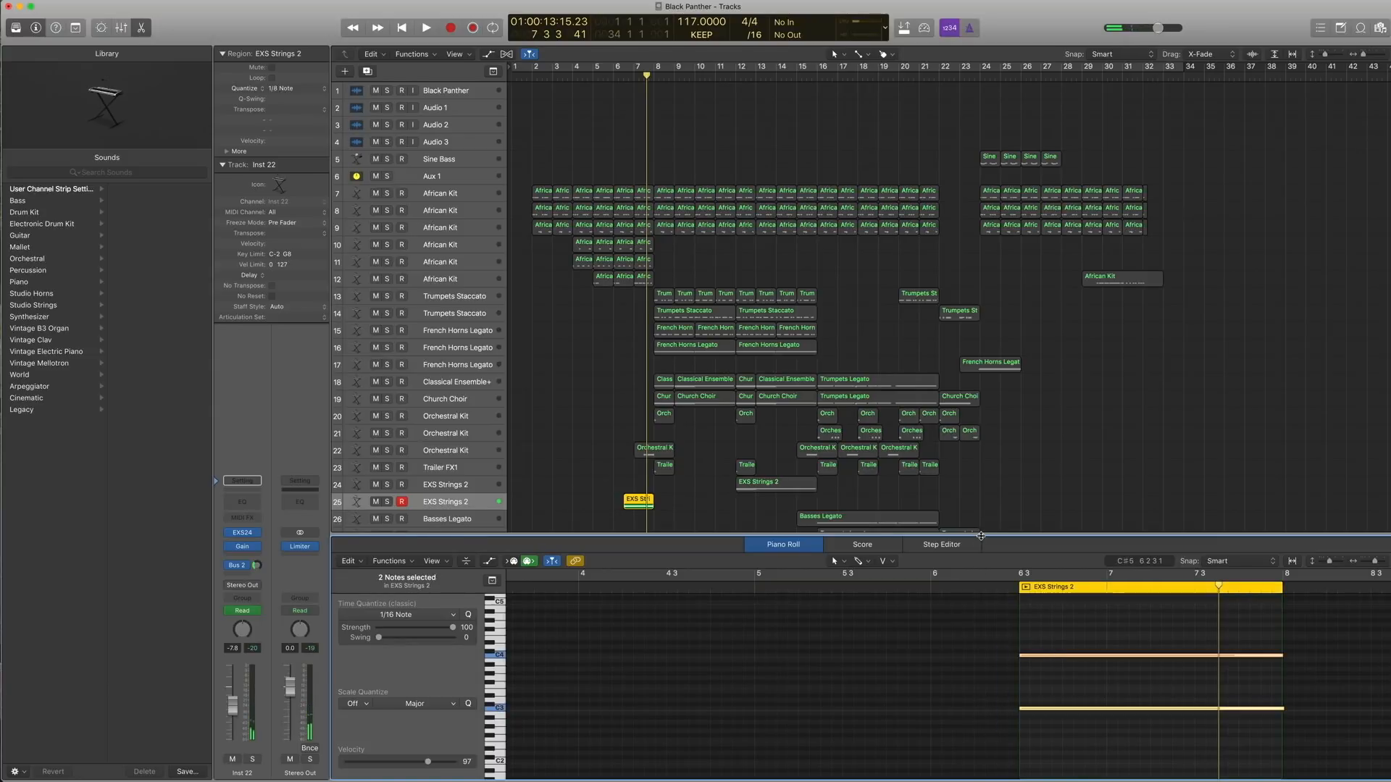
key(p)
key(comma)
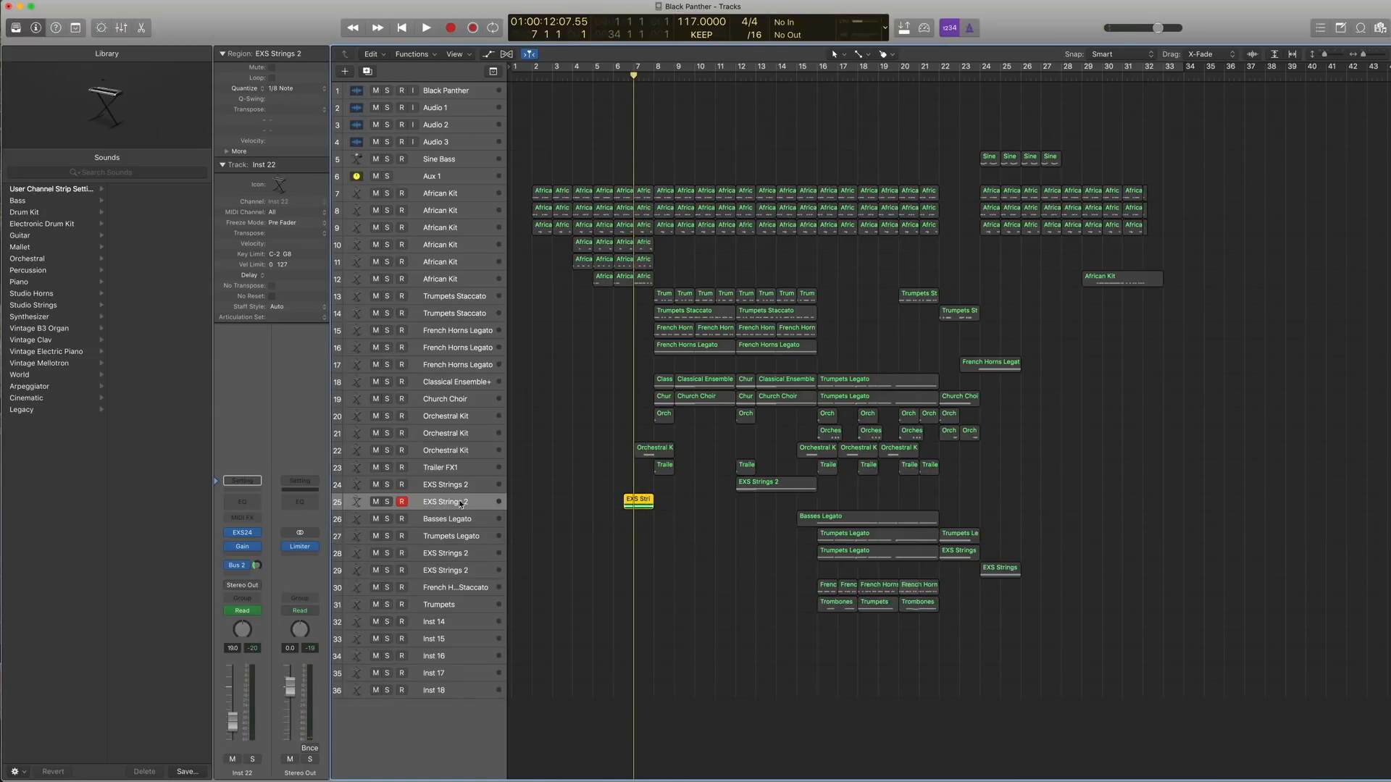
click(232, 534)
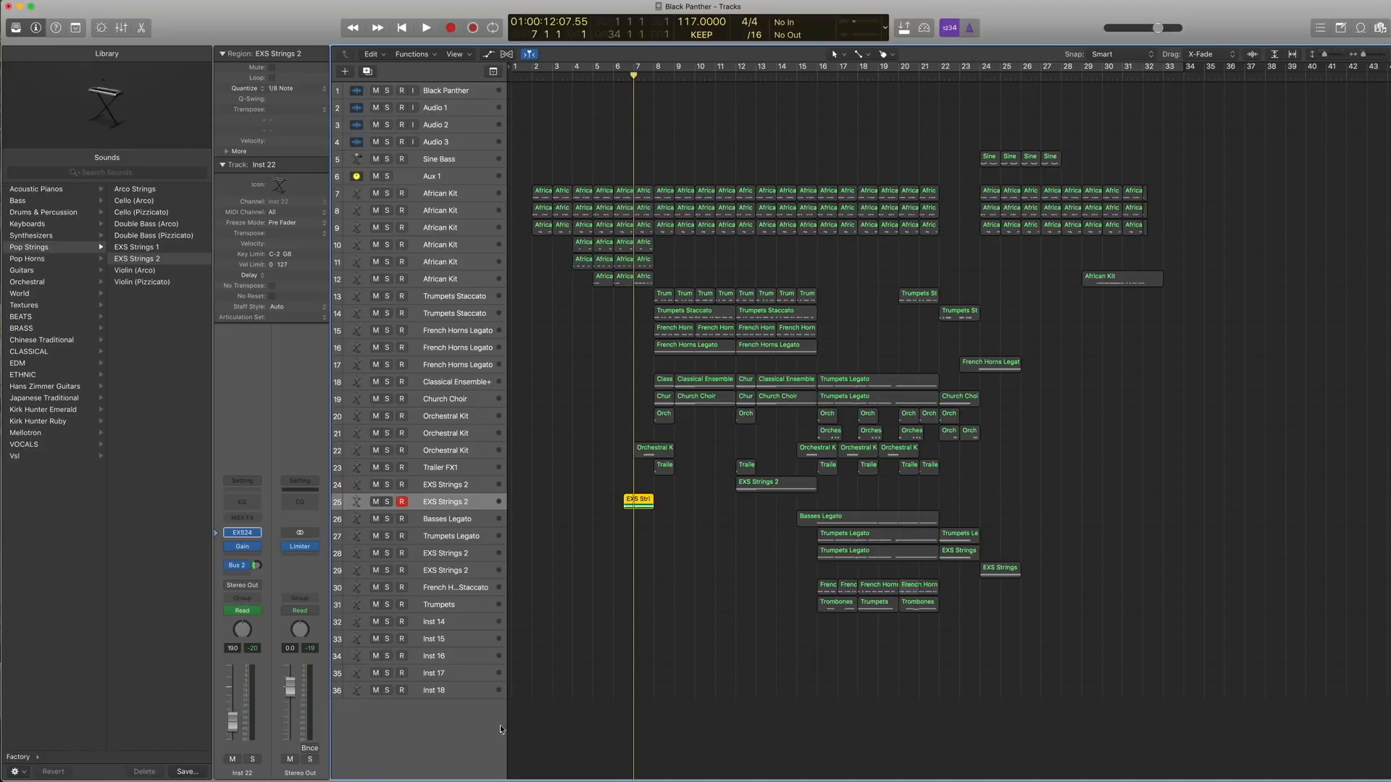
Step: Inspect the Space Designer reverb on the EXS Strings 2 track's Bus 2 send, browse its Large Spaces hall presets, and close it unchanged
click(240, 567)
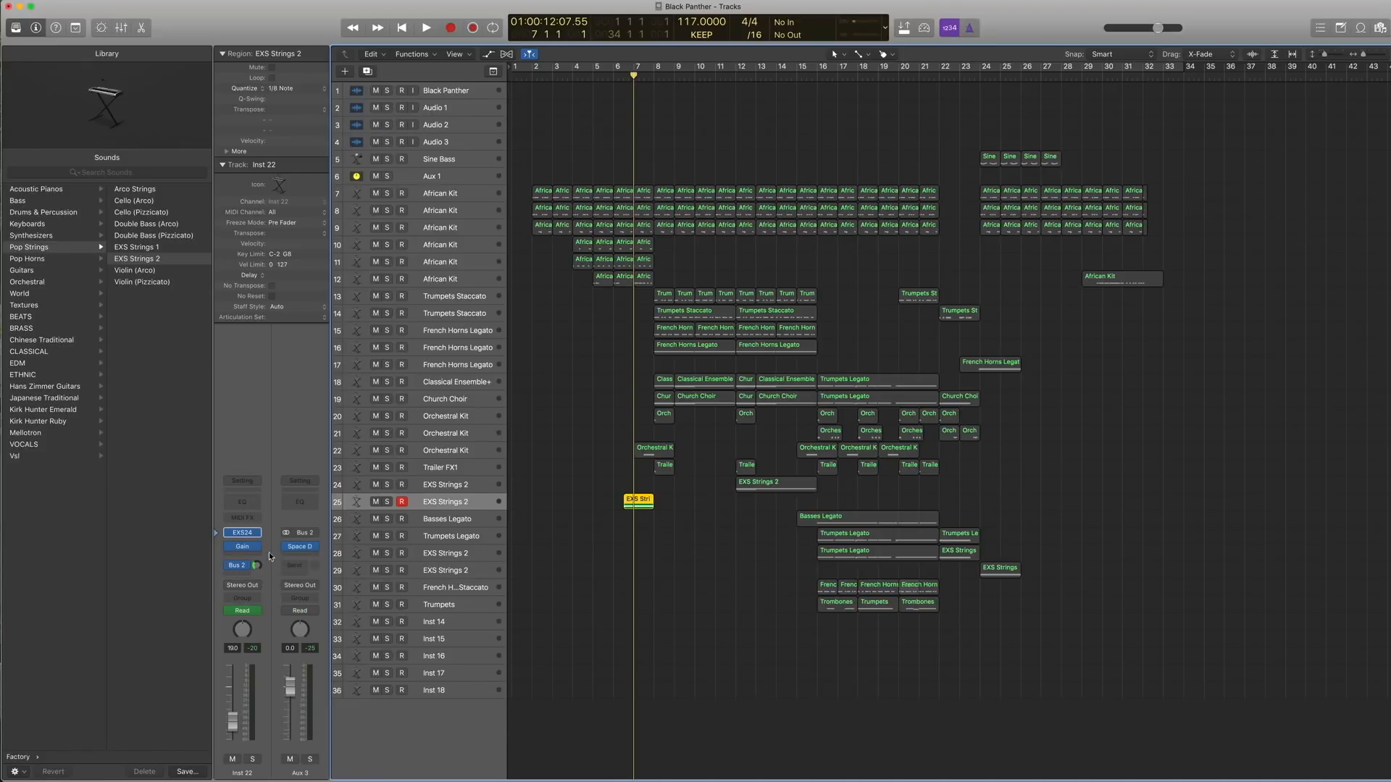
click(297, 552)
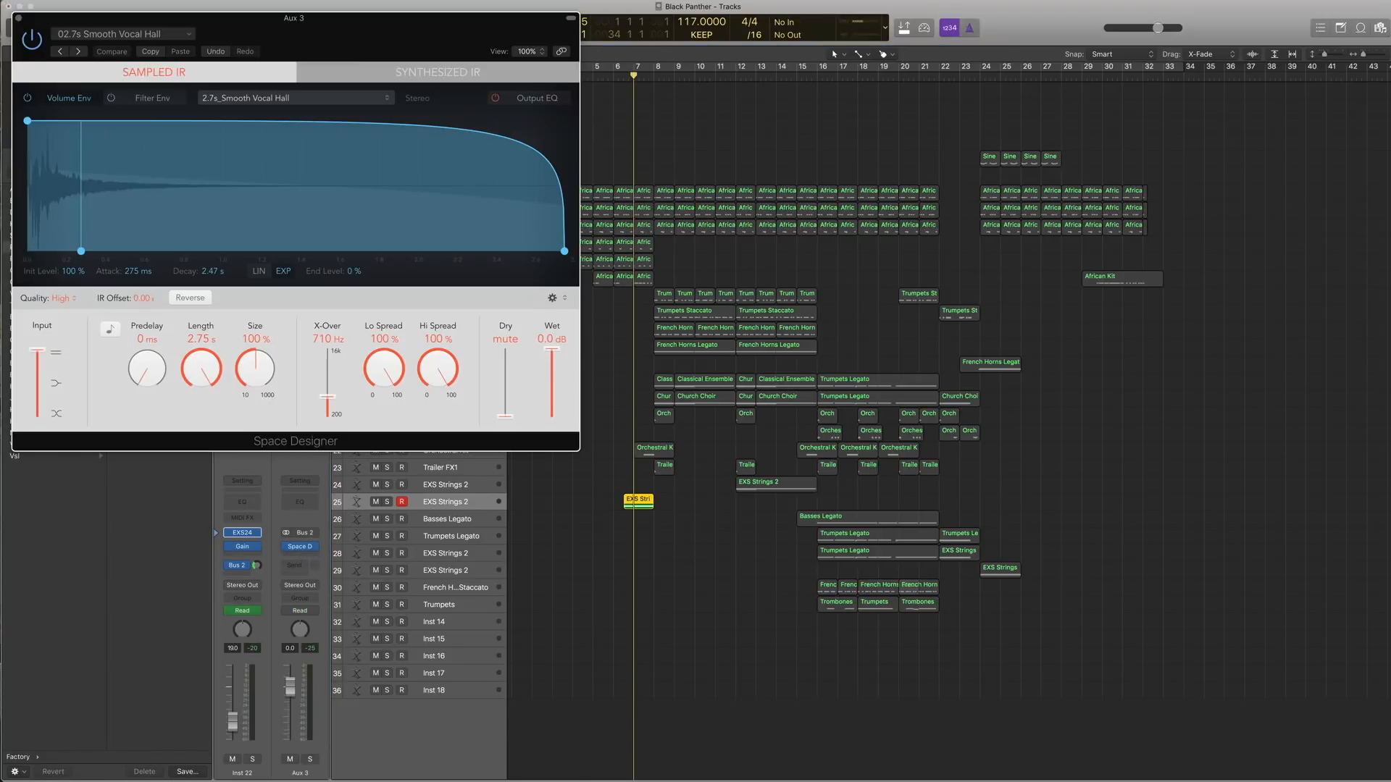
click(134, 34)
mouse_move(142, 249)
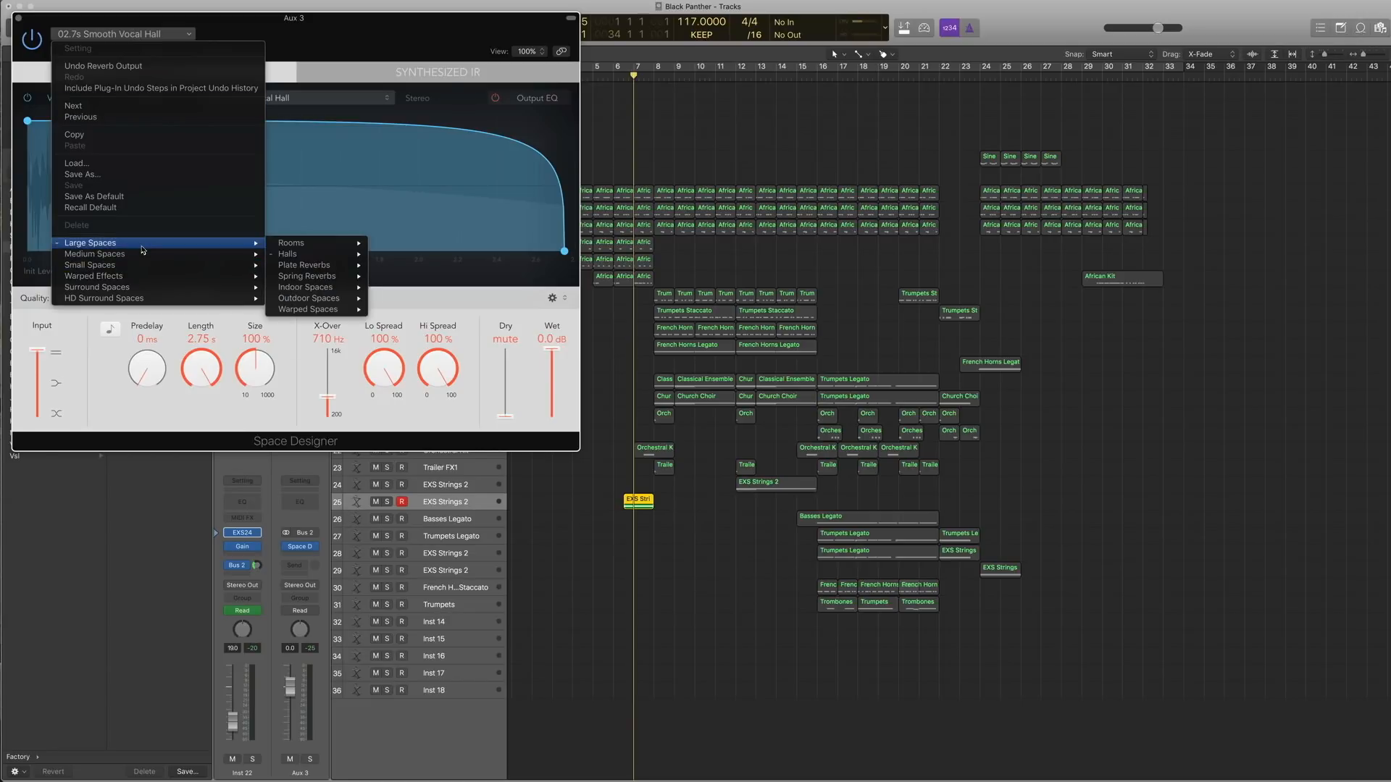
mouse_move(290, 259)
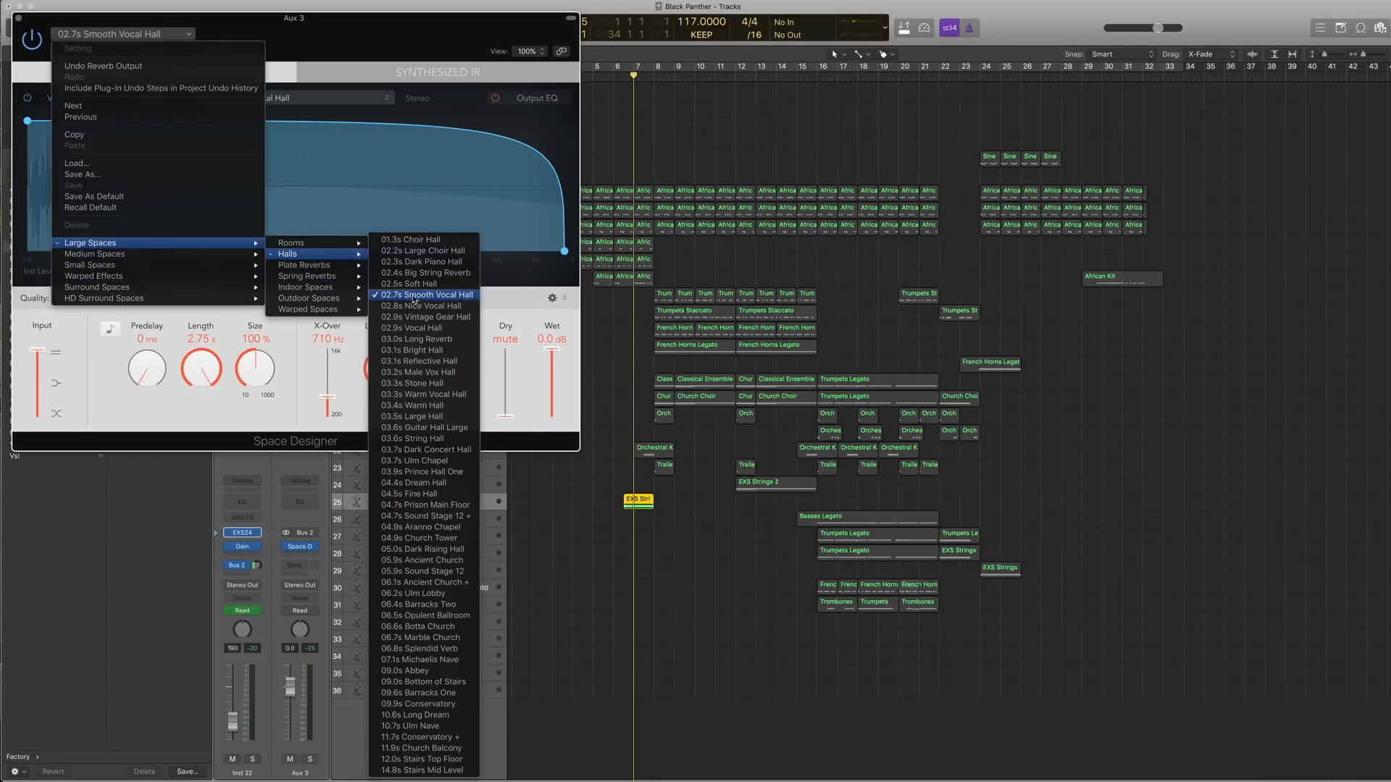
click(20, 19)
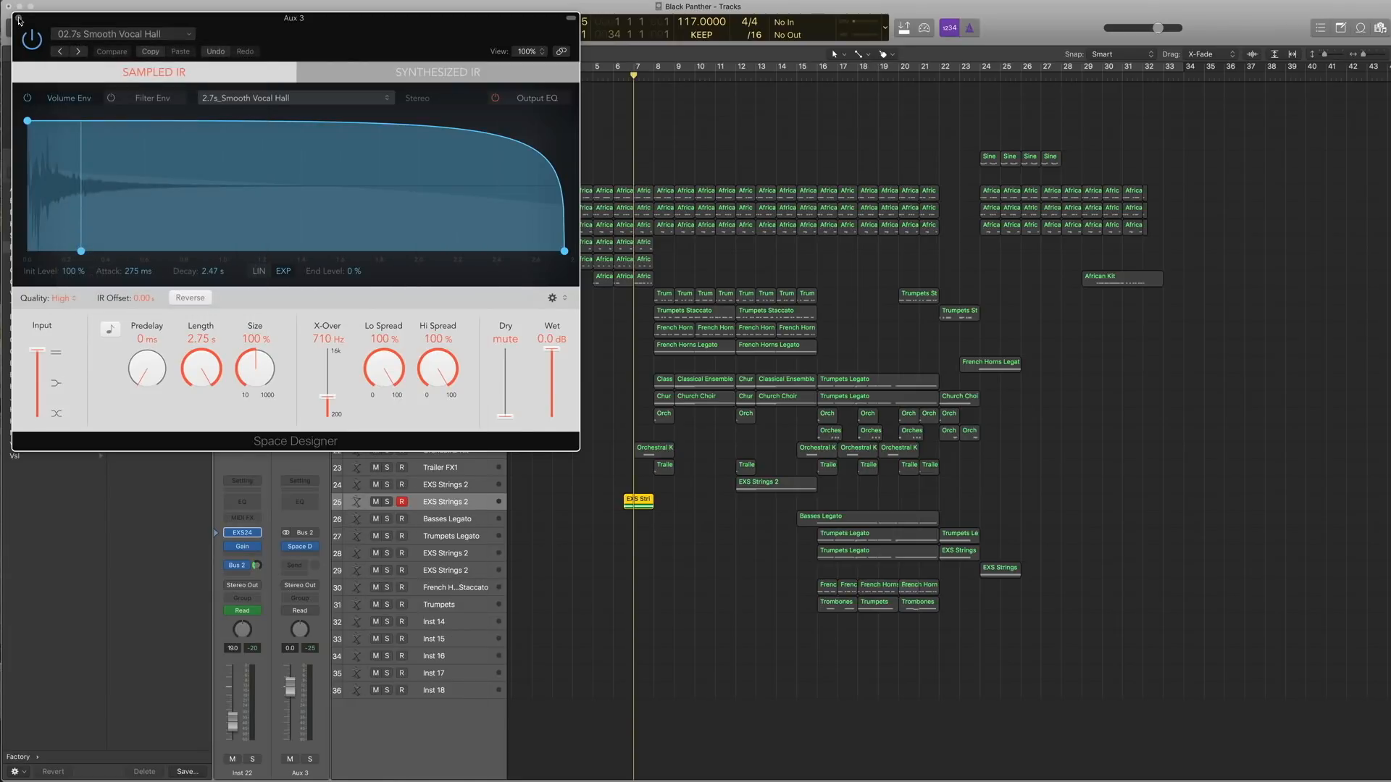
click(18, 18)
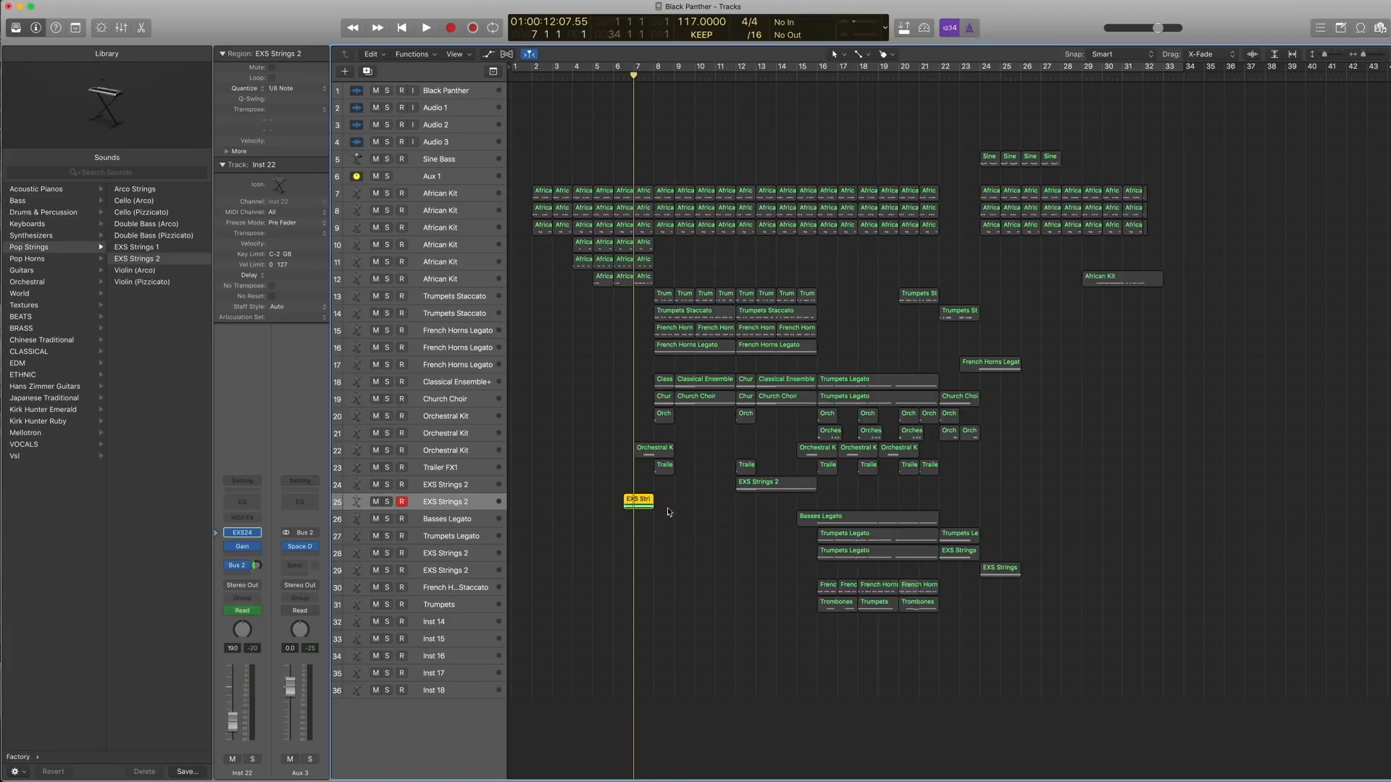
Step: Examine the volume automation of the bar 6 EXS Strings 2 region while playing it in solo, and hide the automation
click(489, 55)
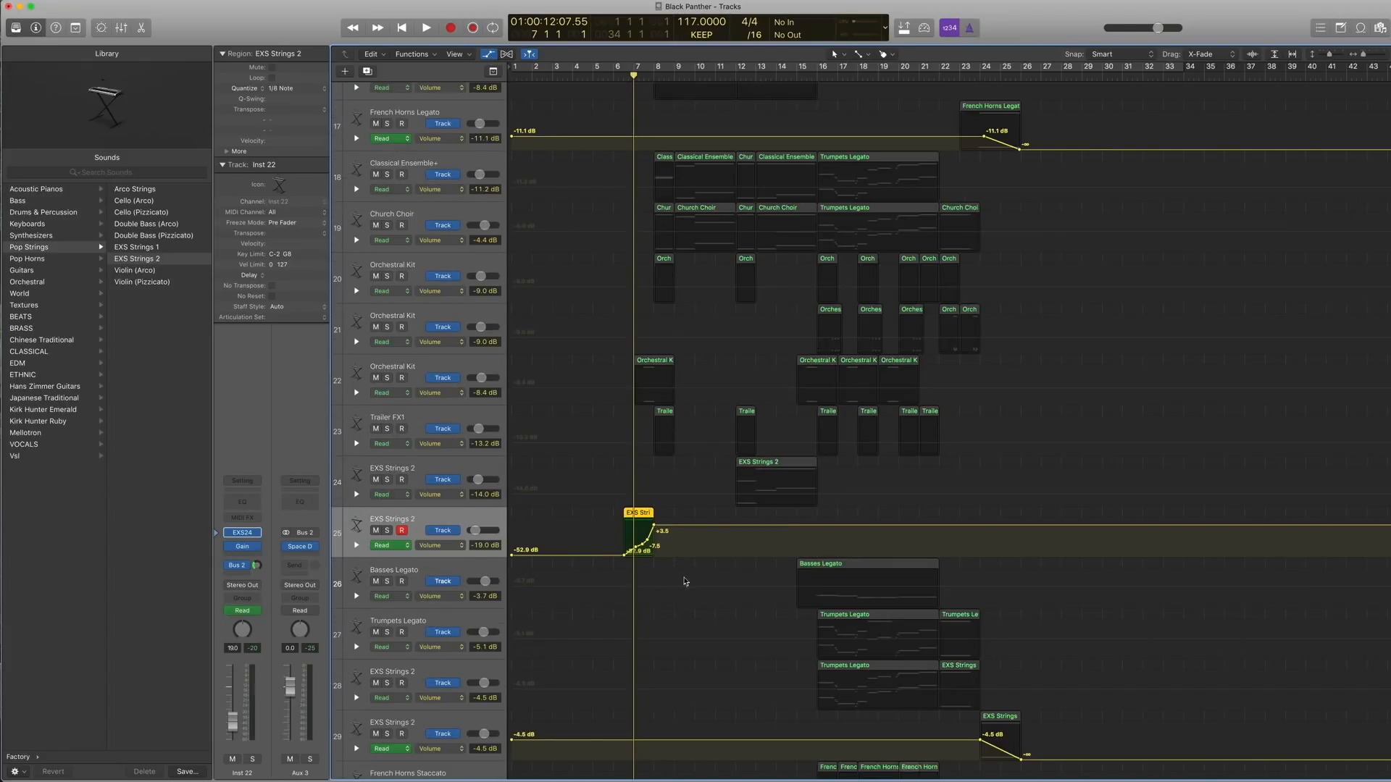
drag(697, 576, 613, 511)
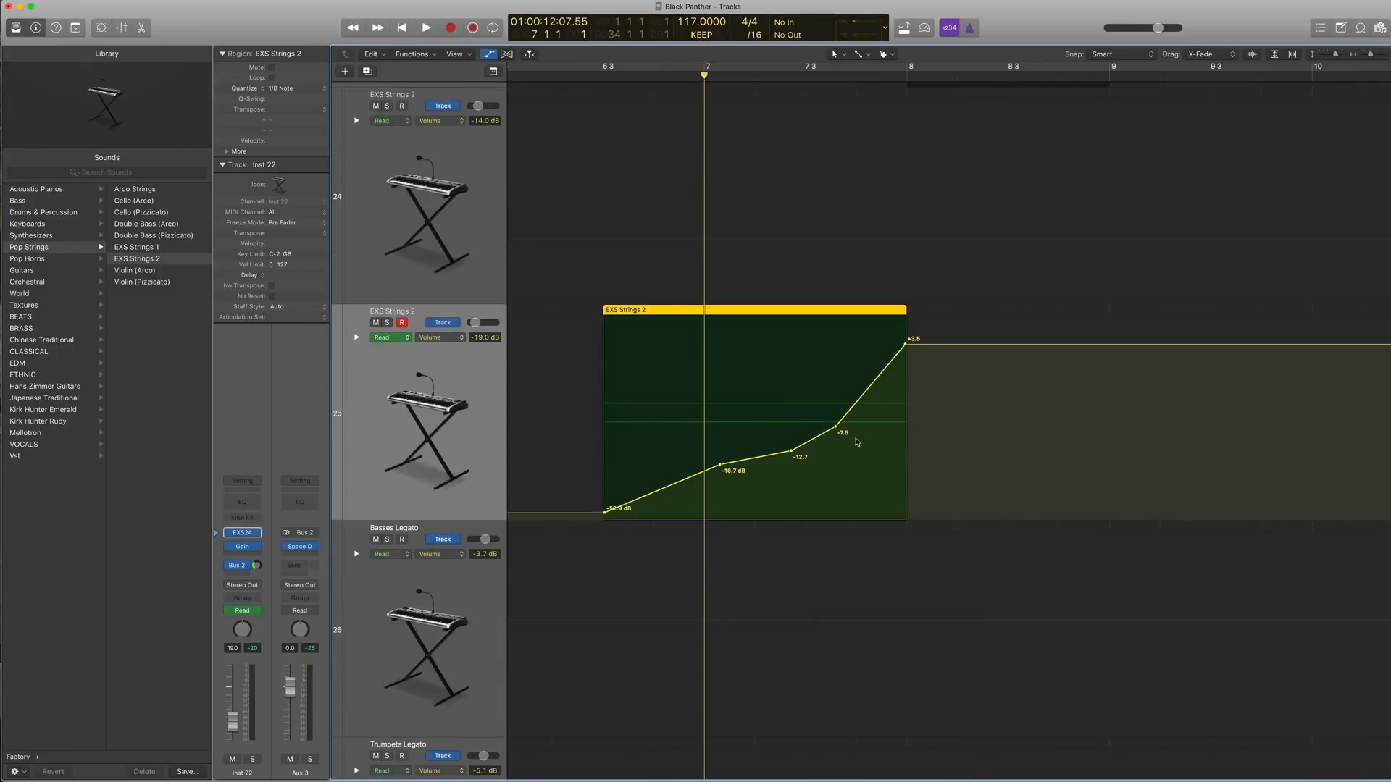
double_click(588, 73)
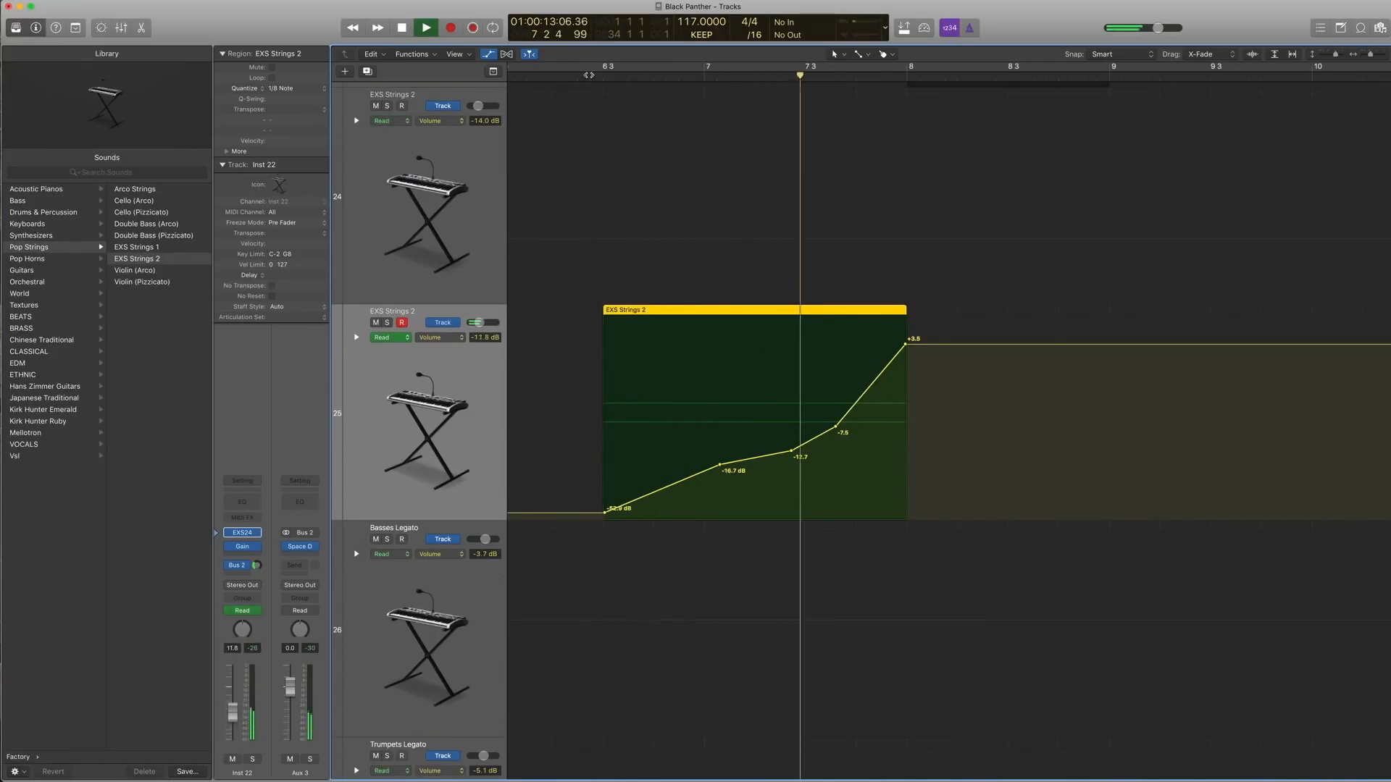
key(space)
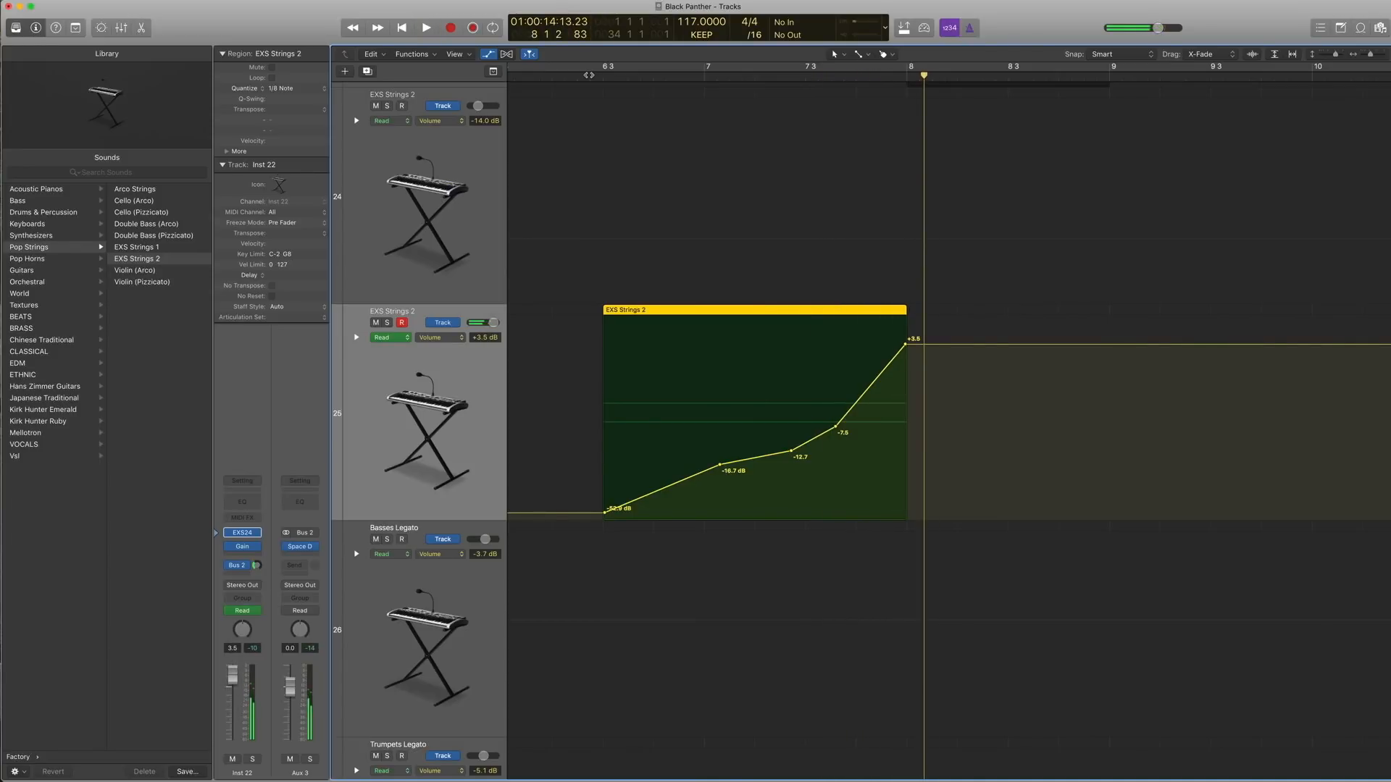
key(a)
ctrl+alt+click(653, 268)
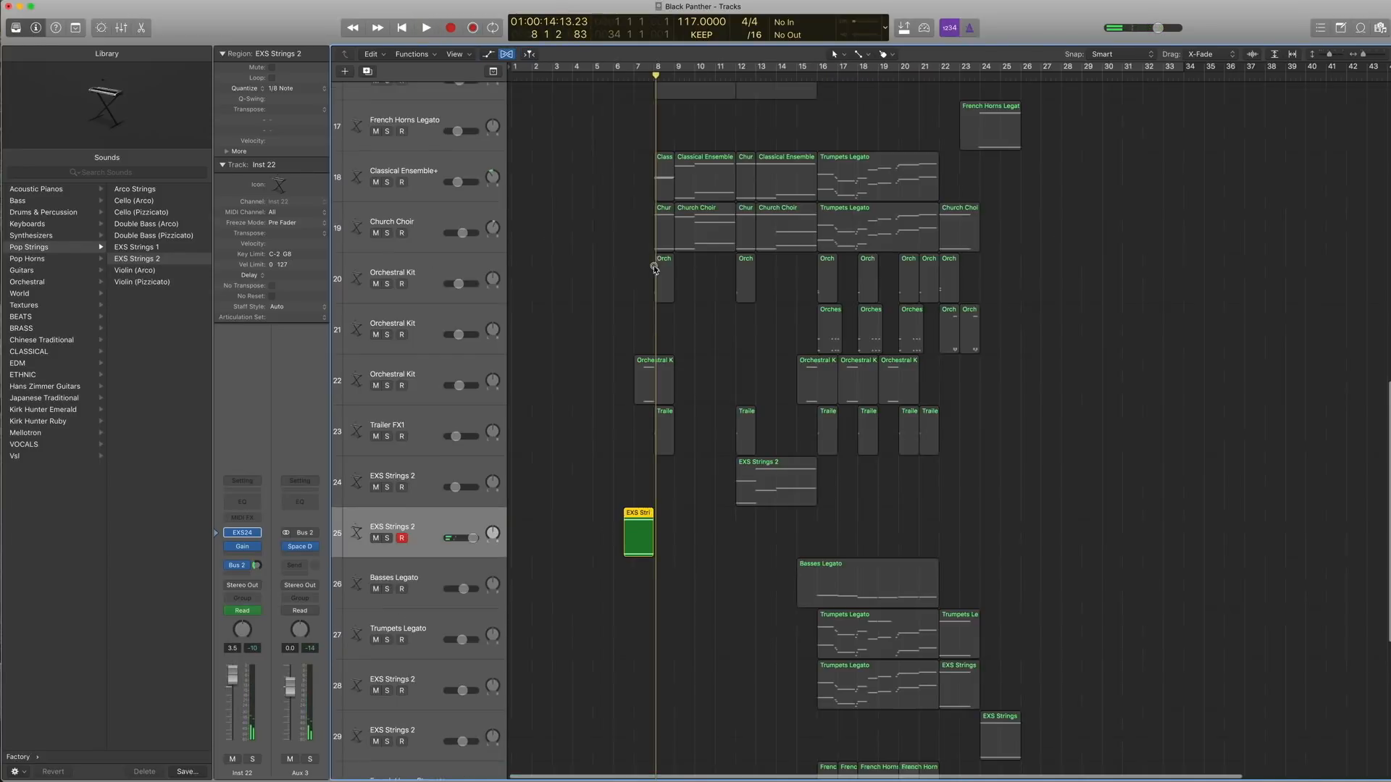
Step: Turn off solo and play the full arrangement from about bar 6 up to bar 8
key(ctrl+s)
scroll(654, 270, up, 2)
scroll(654, 269, up, 3)
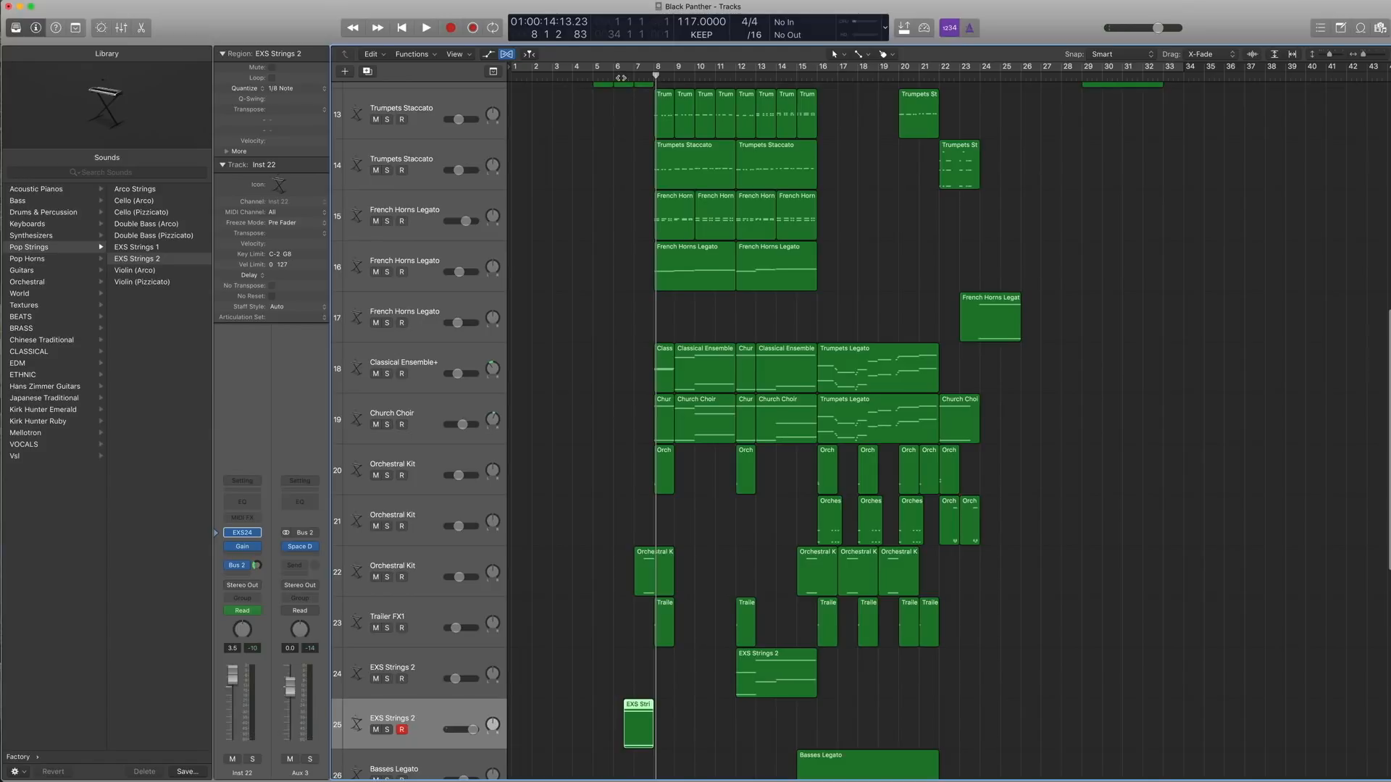
double_click(614, 77)
scroll(627, 304, down, 1)
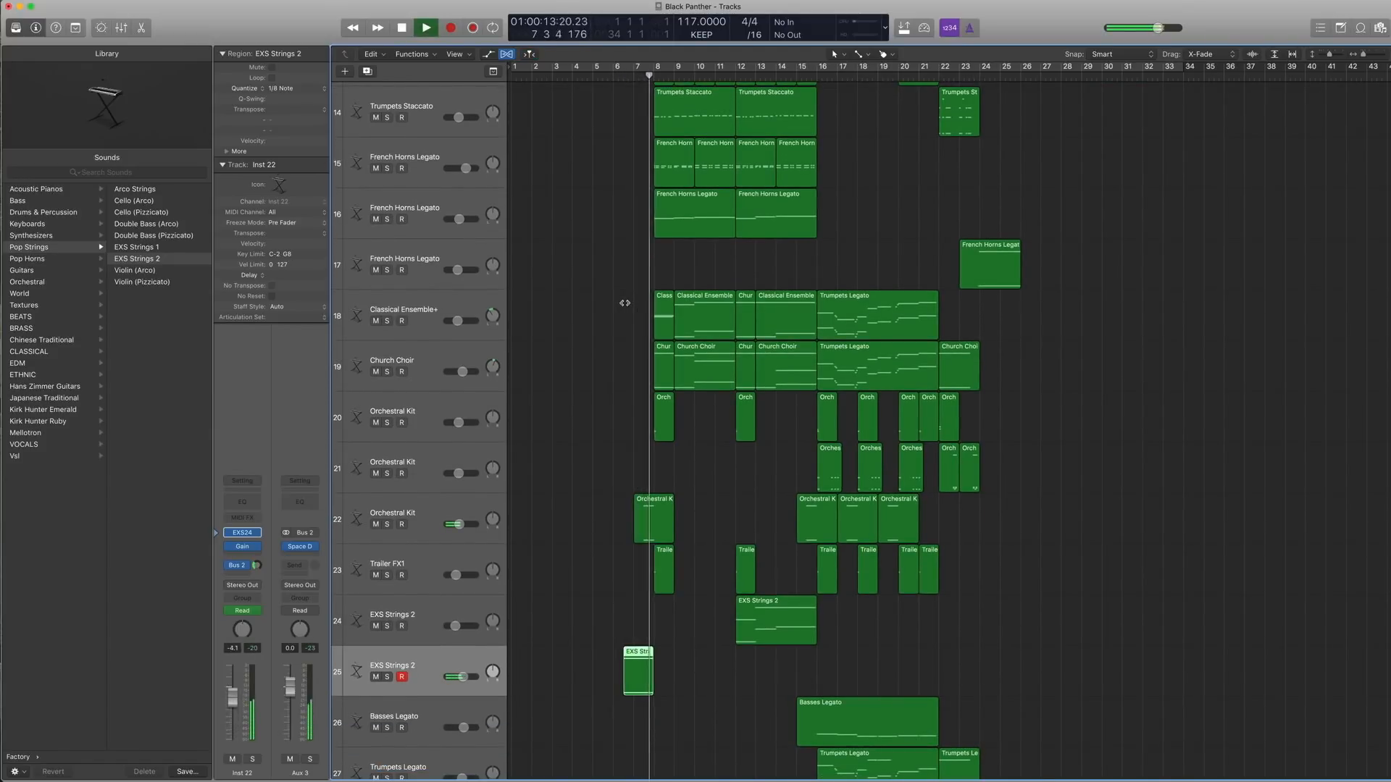
key(space)
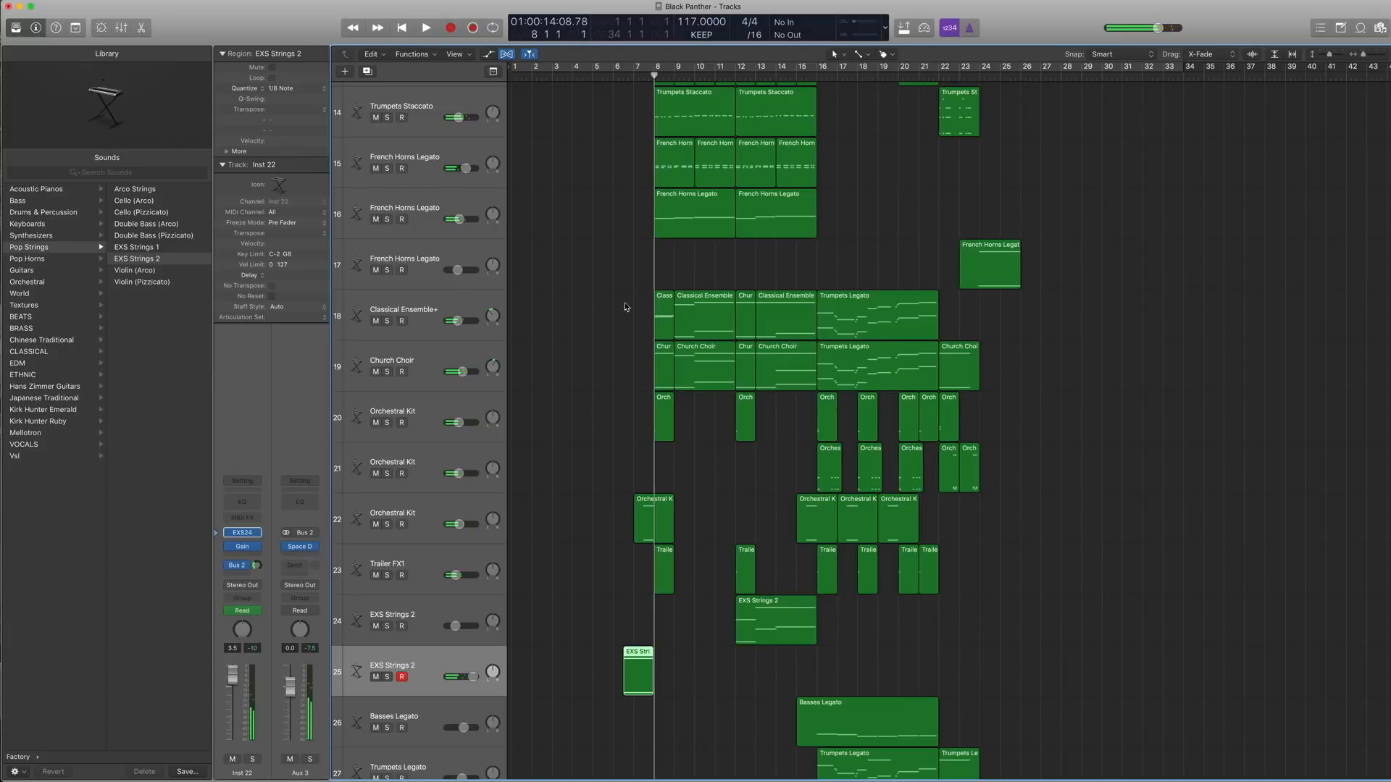
Step: Select only the bar 7 region on Orchestral Kit track 22 and solo it
scroll(604, 451, down, 8)
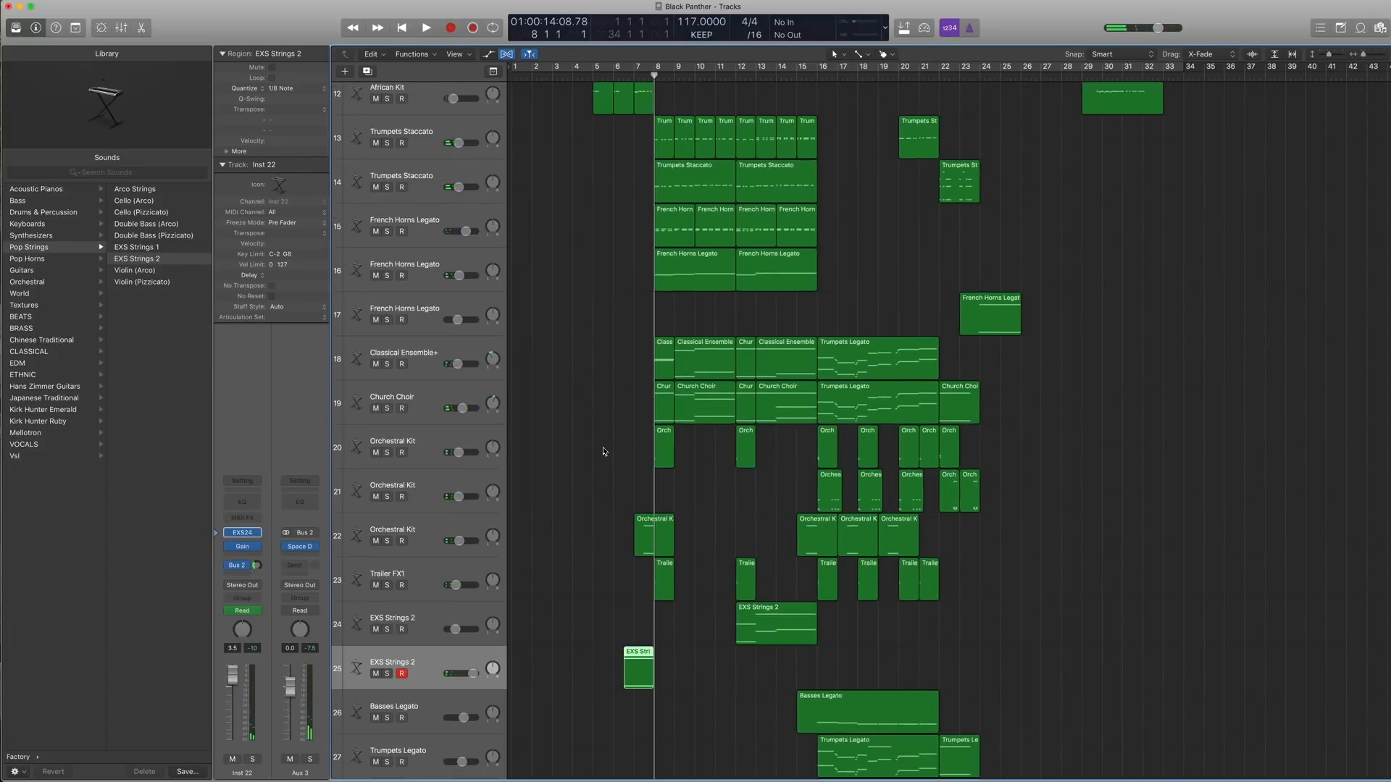
scroll(604, 449, down, 4)
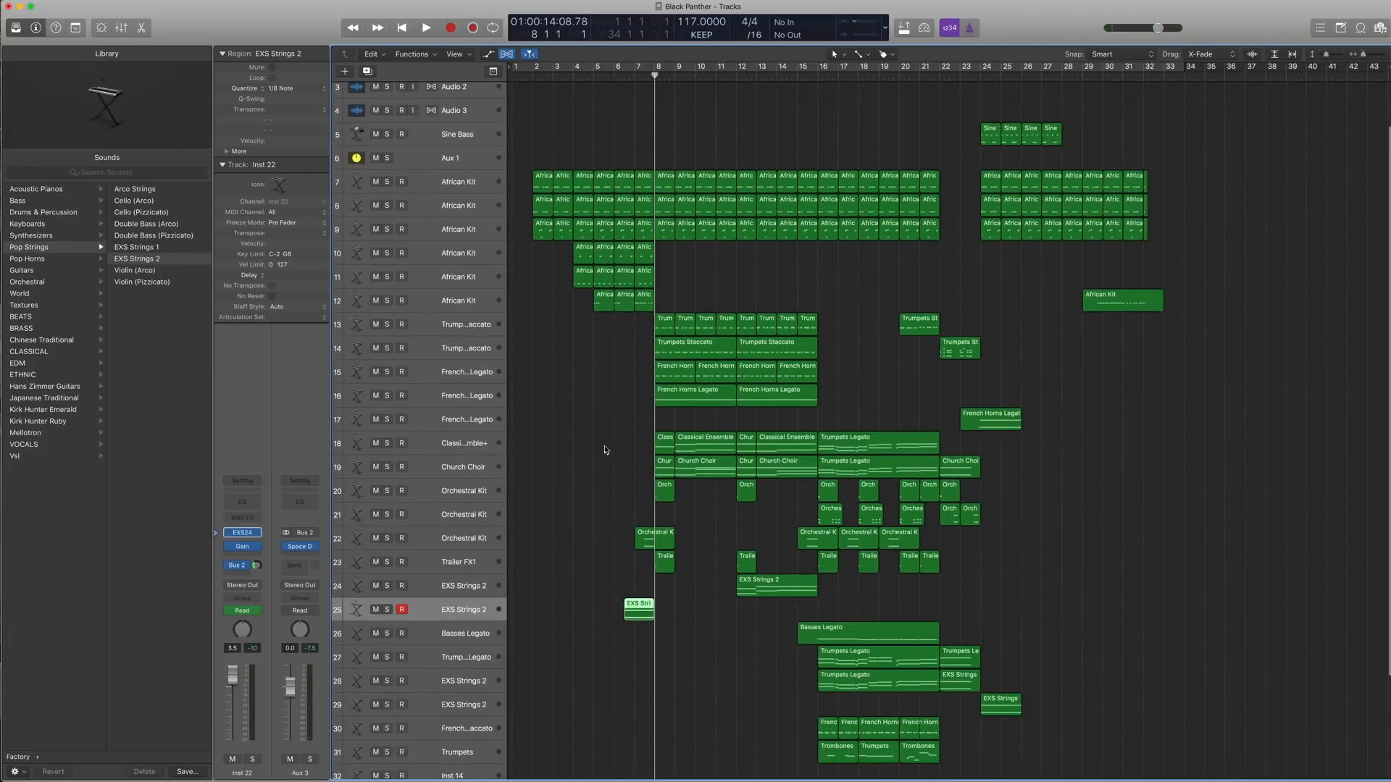
click(651, 524)
click(475, 529)
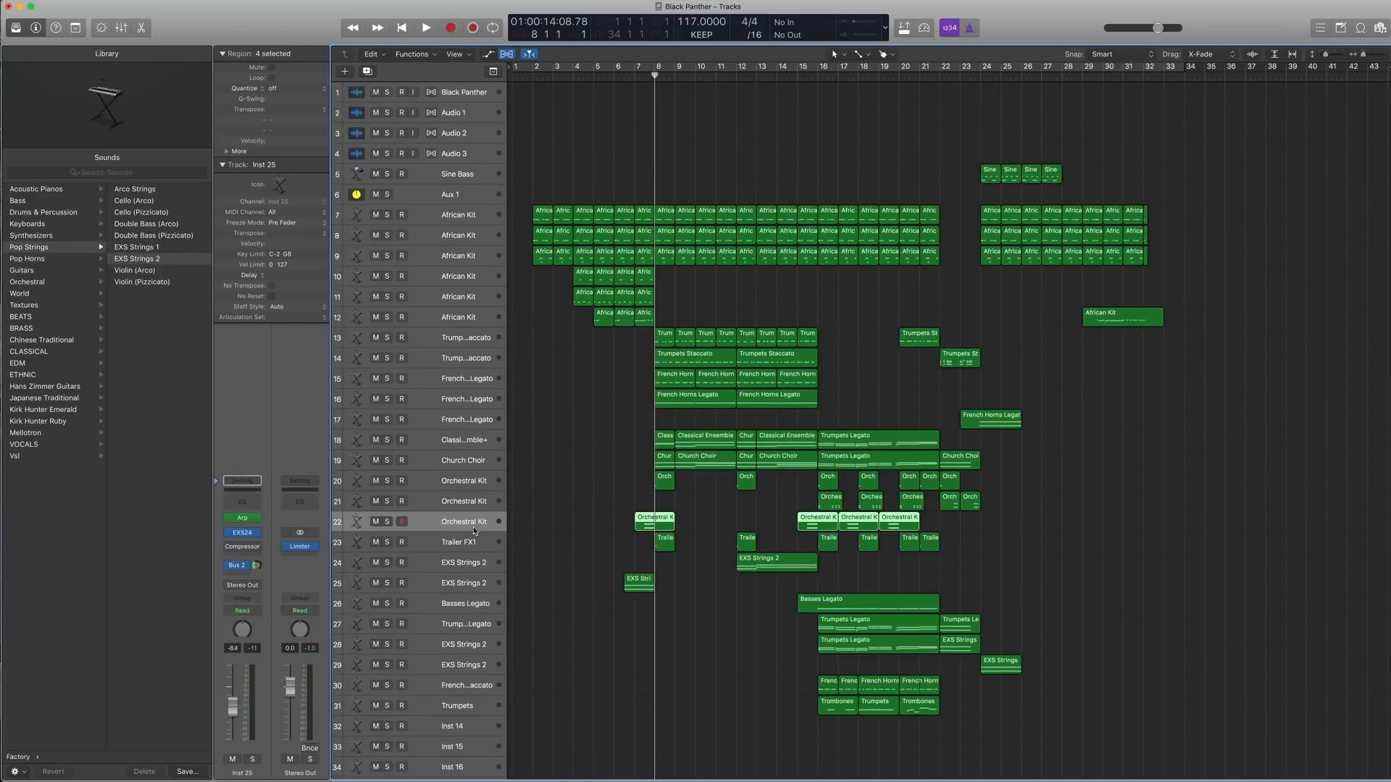
drag(717, 631, 612, 411)
click(782, 426)
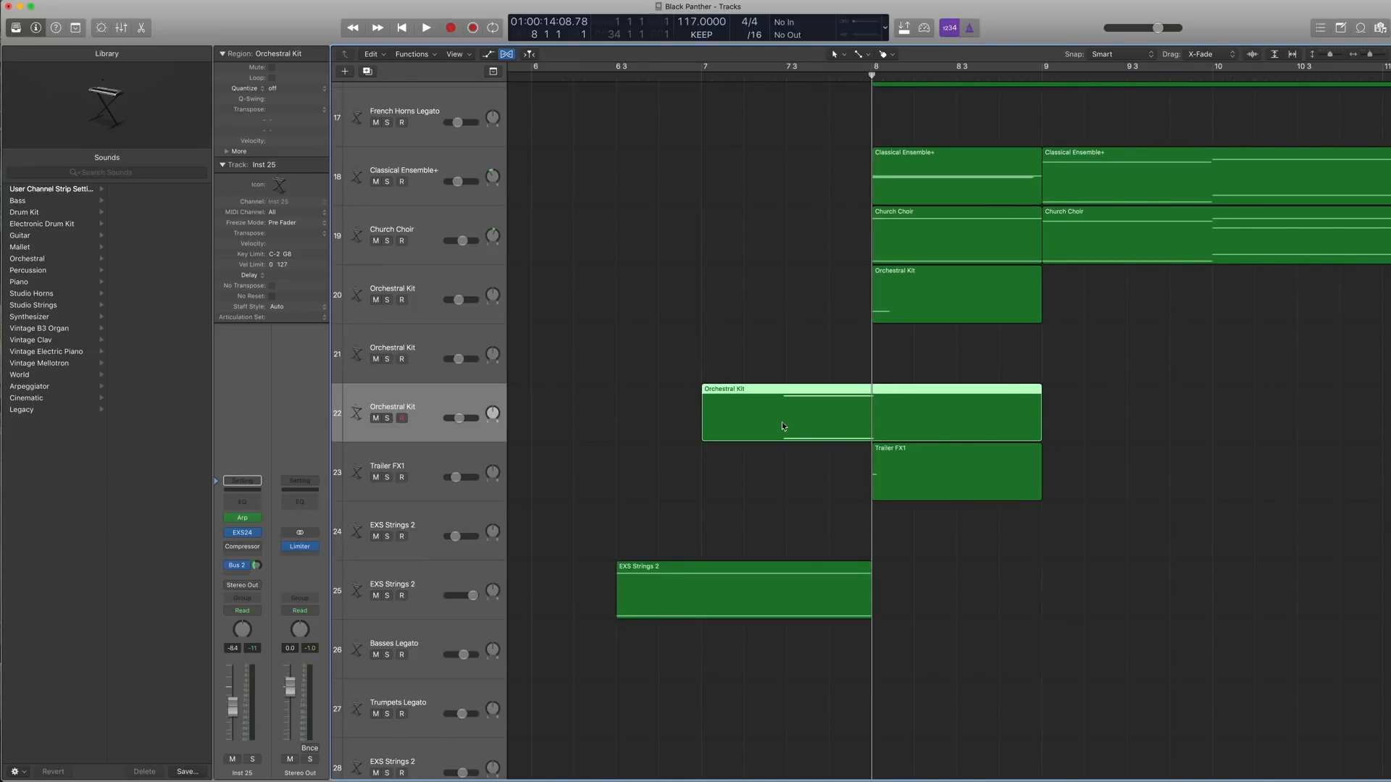
key(ctrl+s)
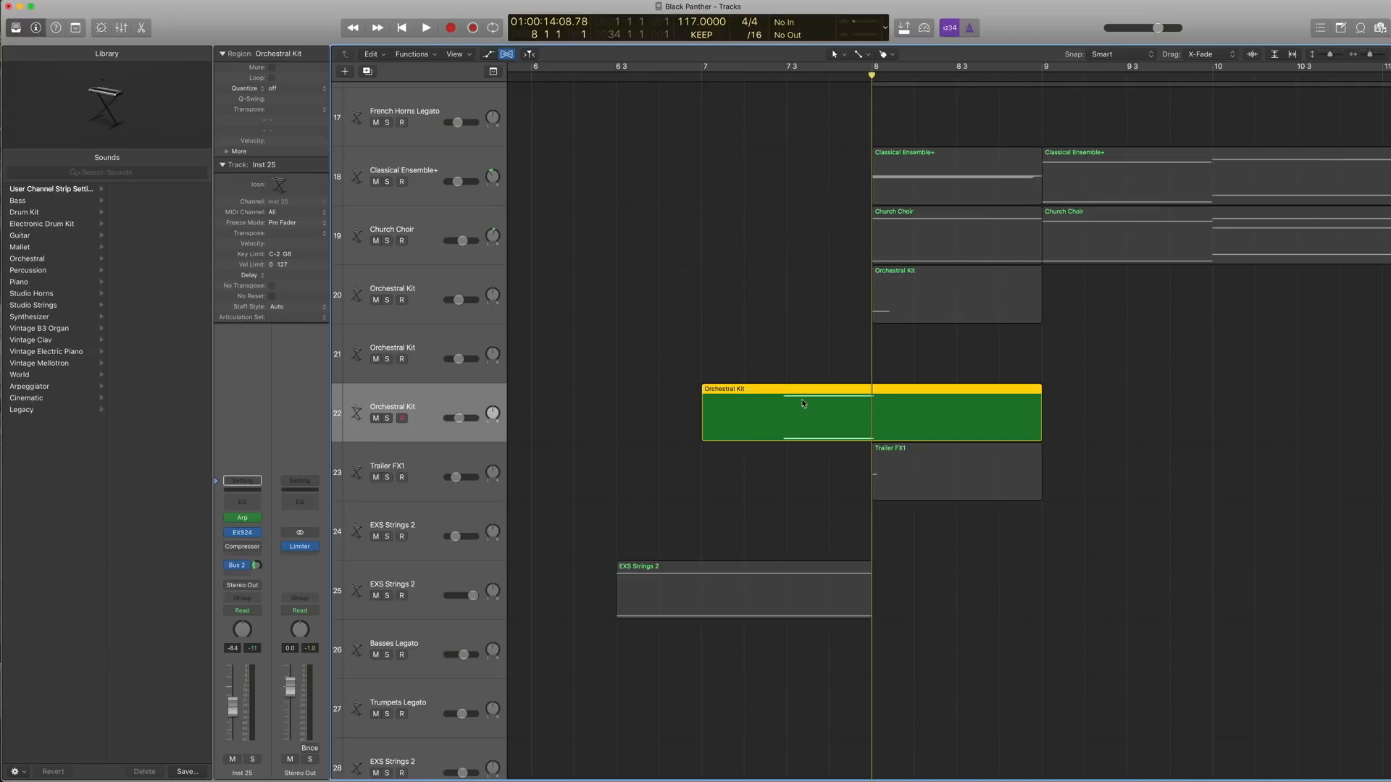
Step: Show the bar 7 Orchestral Kit region in the Piano Roll and audition it with the track's Arpeggiator open
key(e)
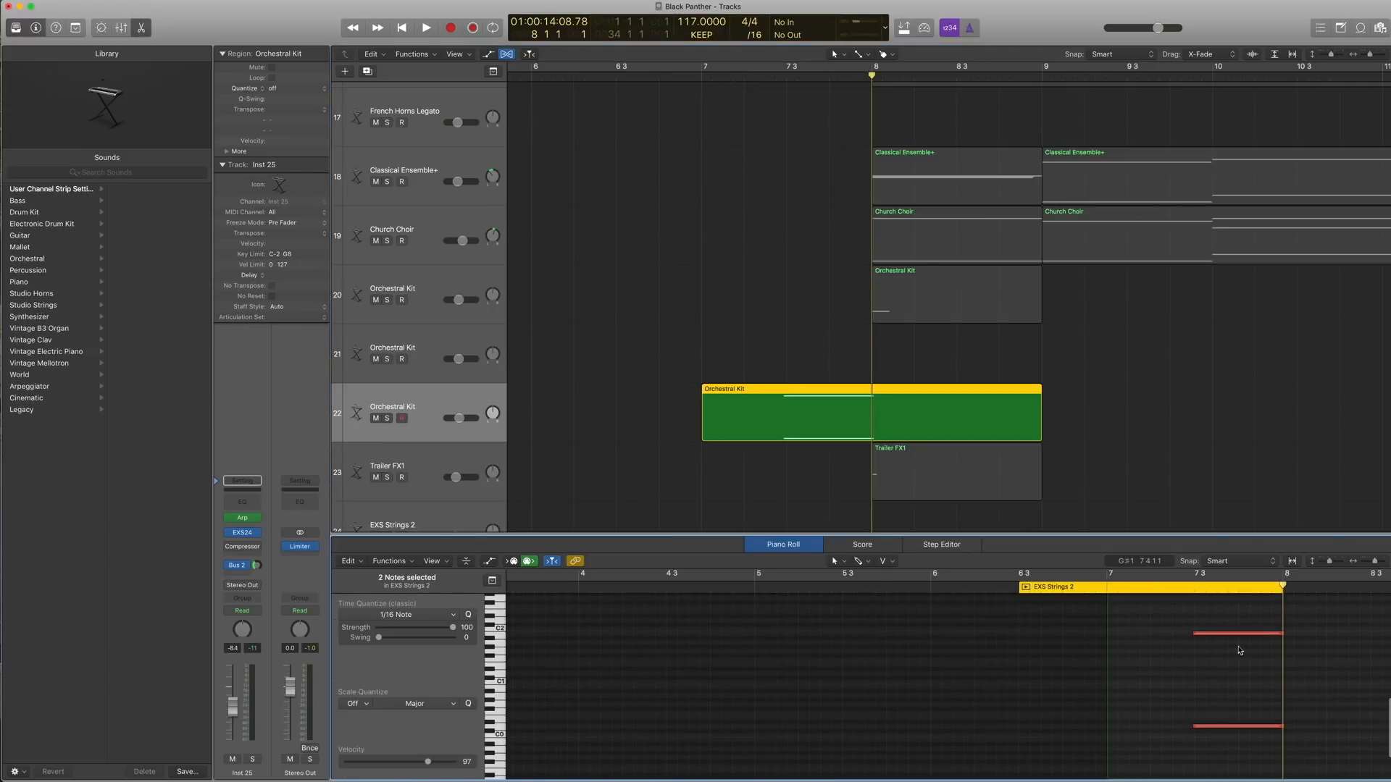
click(241, 519)
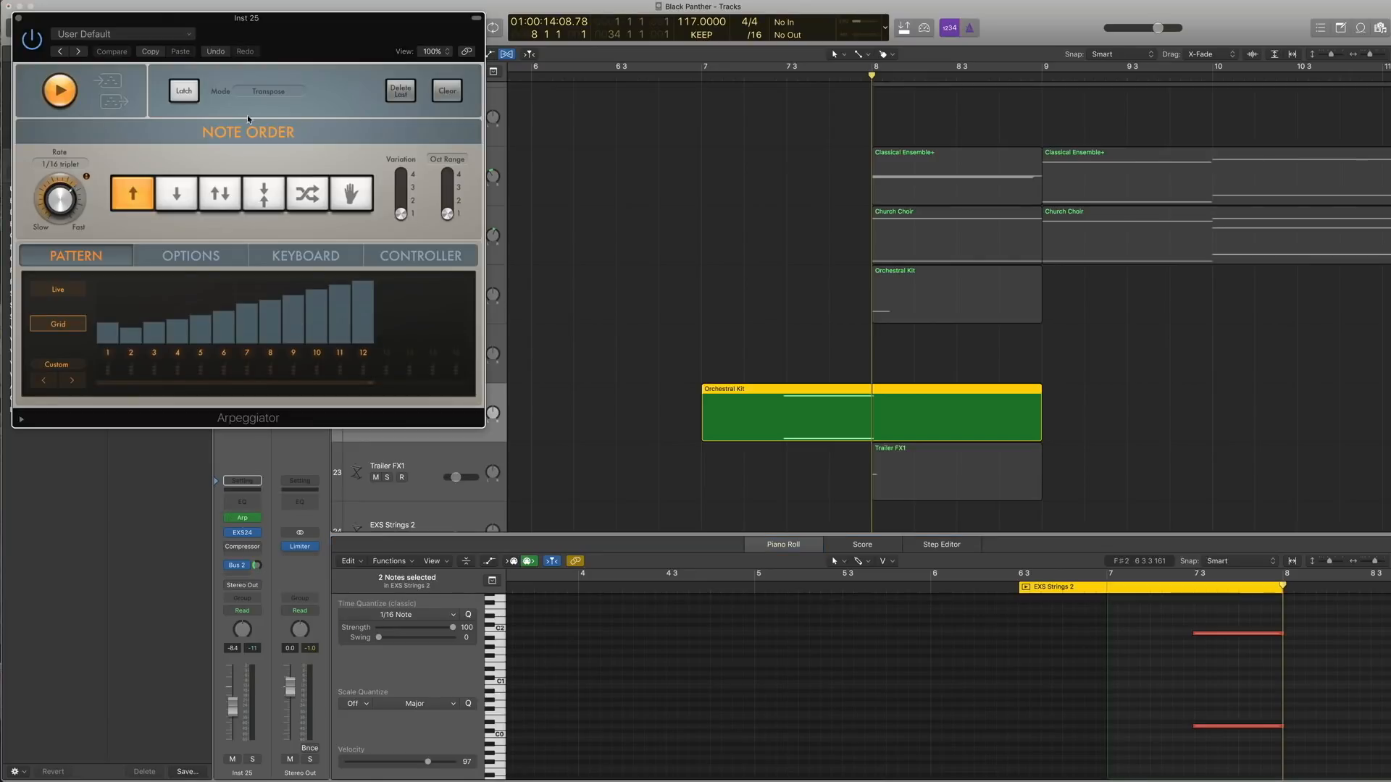
drag(157, 22, 426, 90)
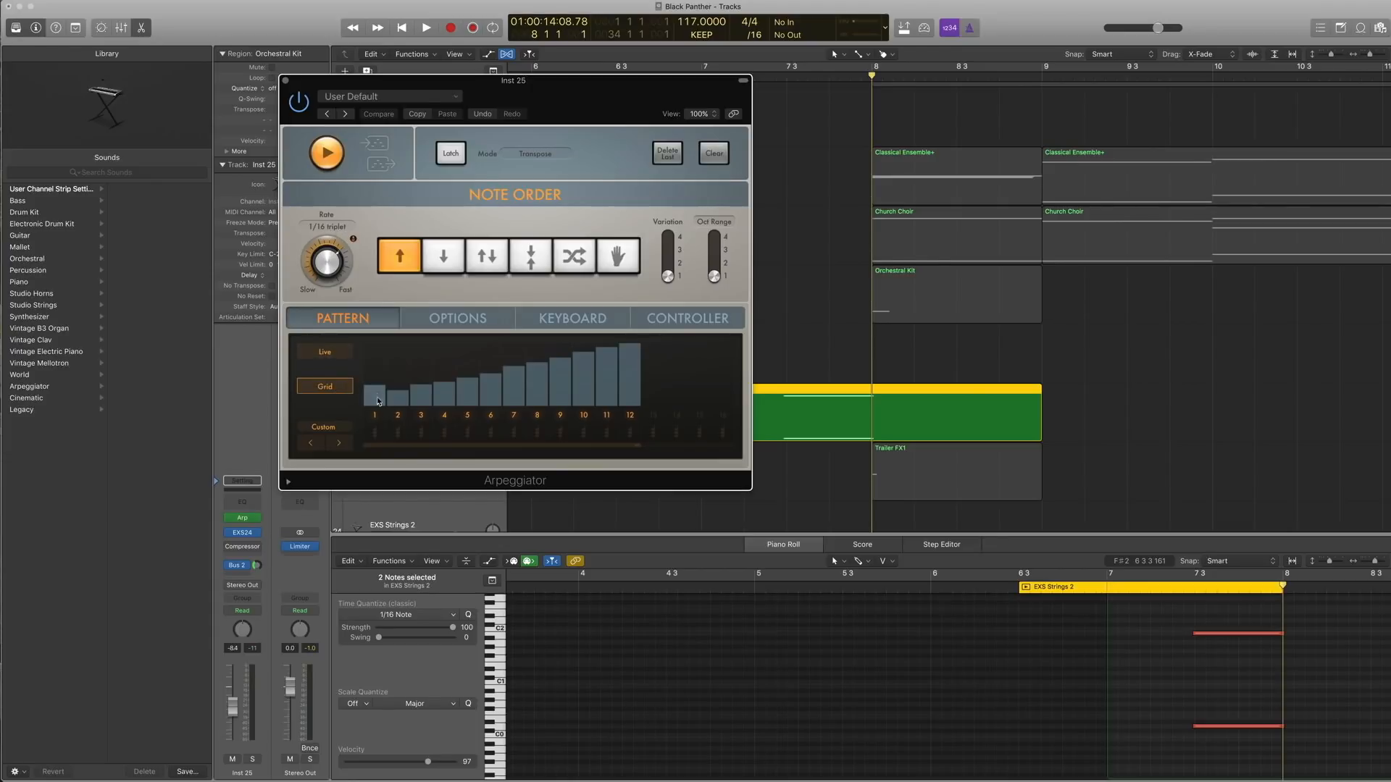
key(space)
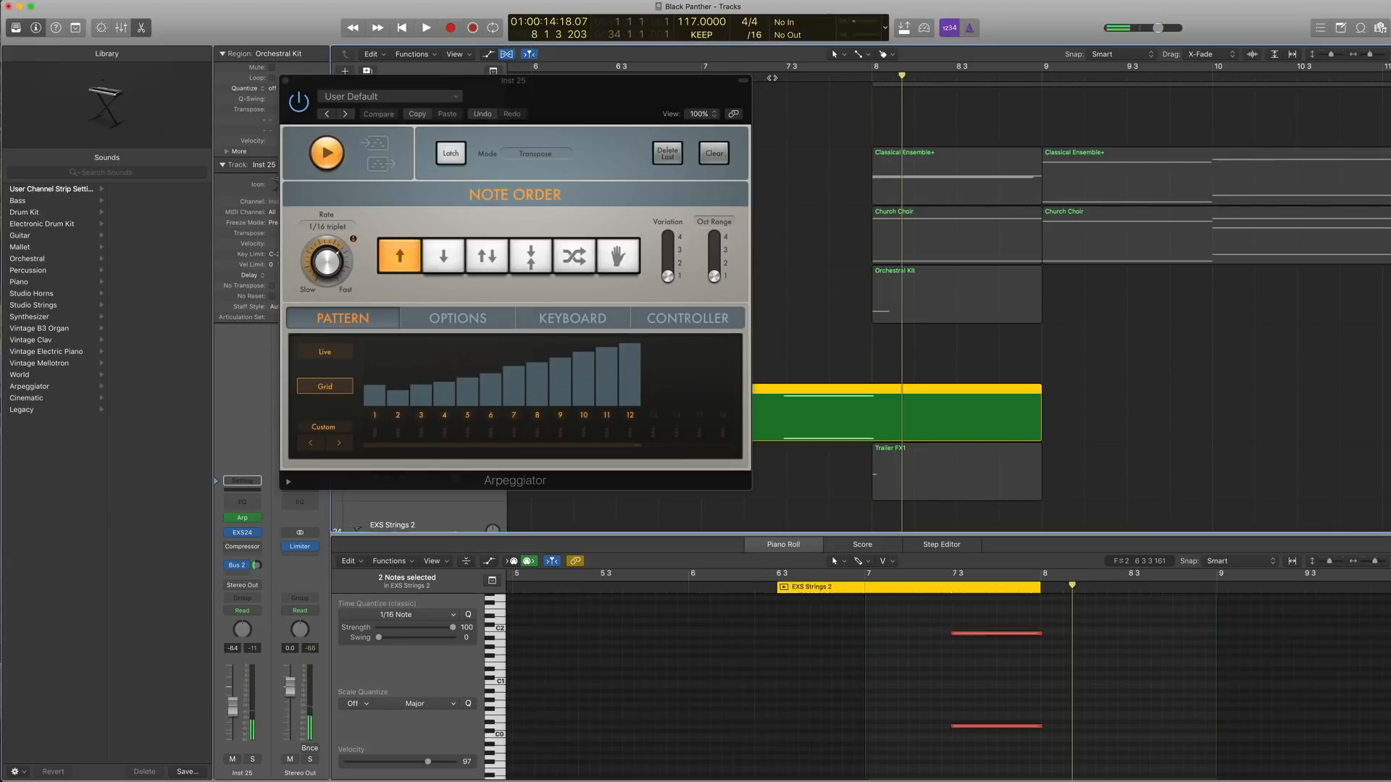
Step: Audition the B1 and D0 notes of the bar 7 Orchestral Kit region individually through the Arpeggiator, and close the Arpeggiator
click(972, 635)
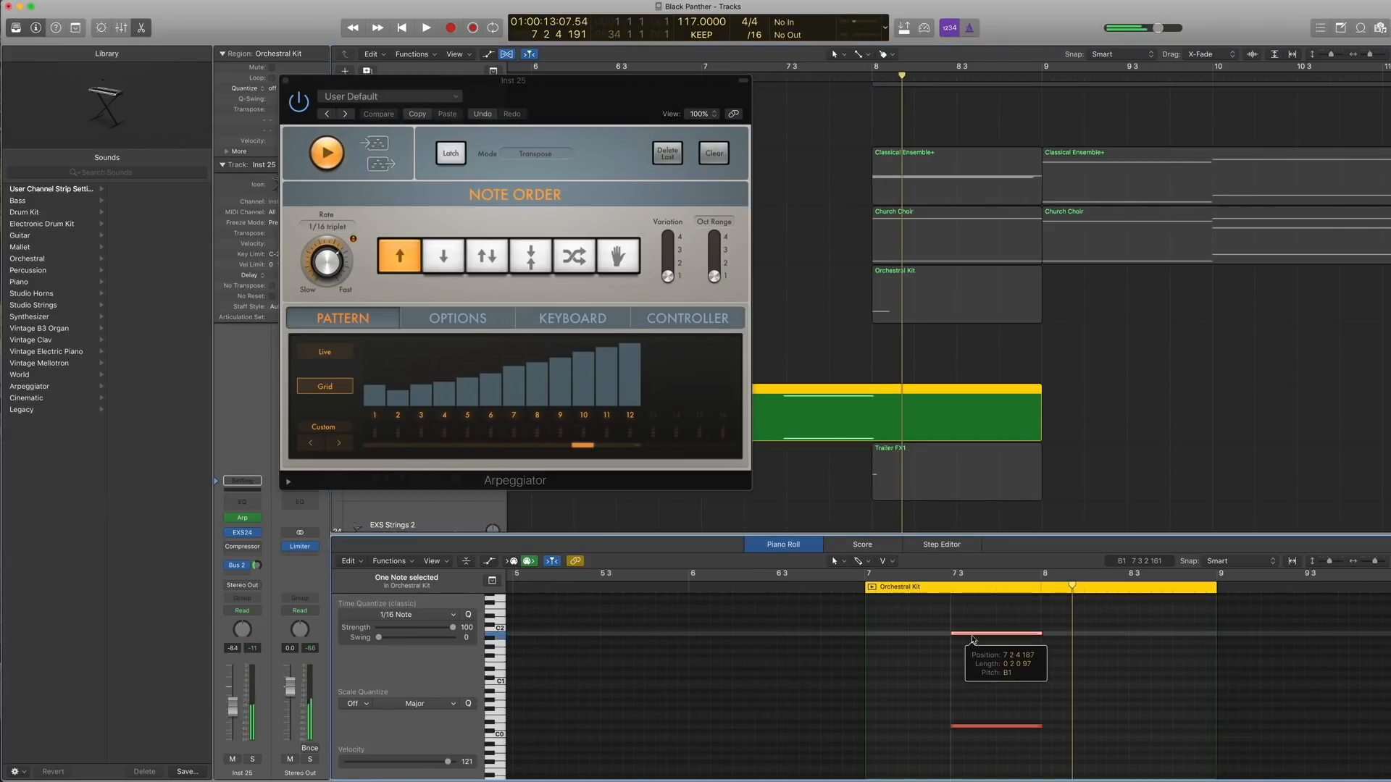
click(971, 726)
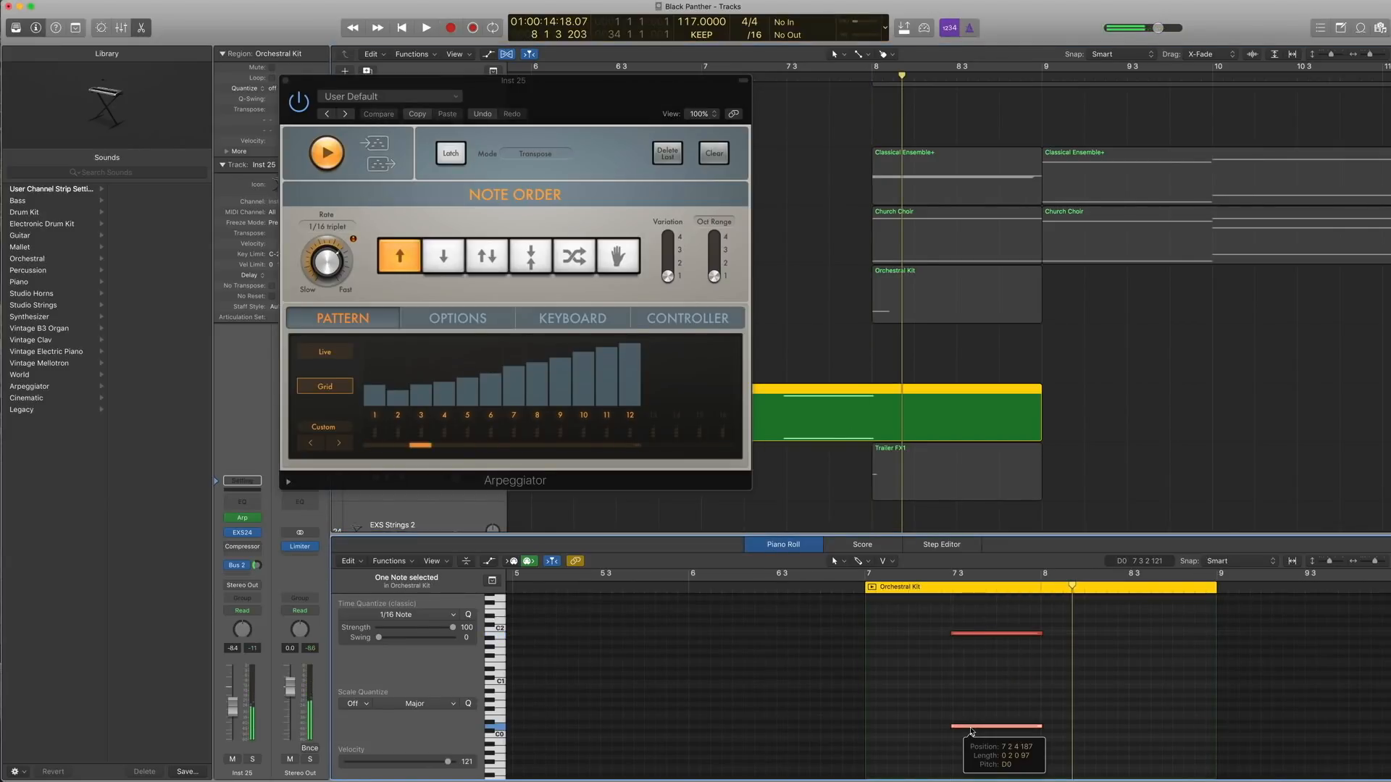
click(970, 728)
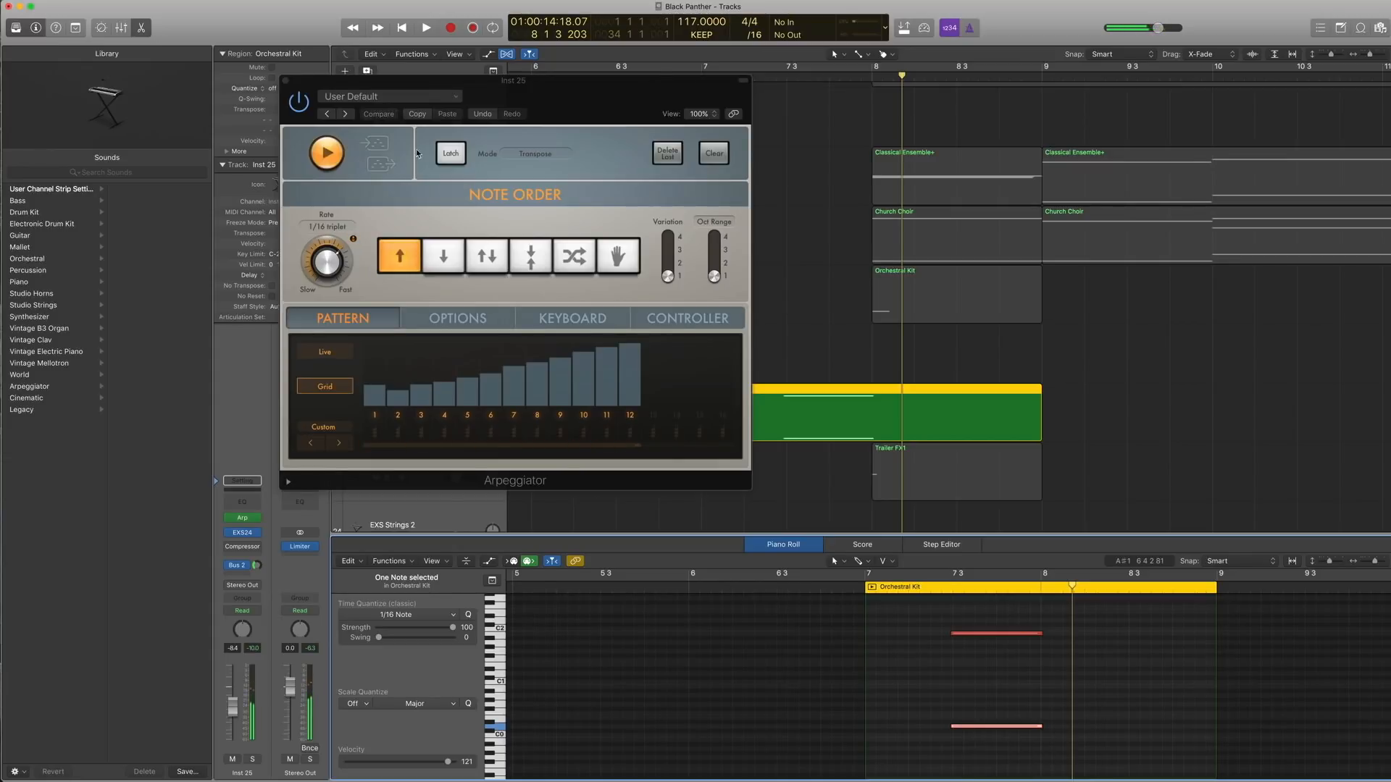
click(285, 82)
Step: Play the arrangement without solo from bar 7, stop, and return the playhead to bar 8
key(space)
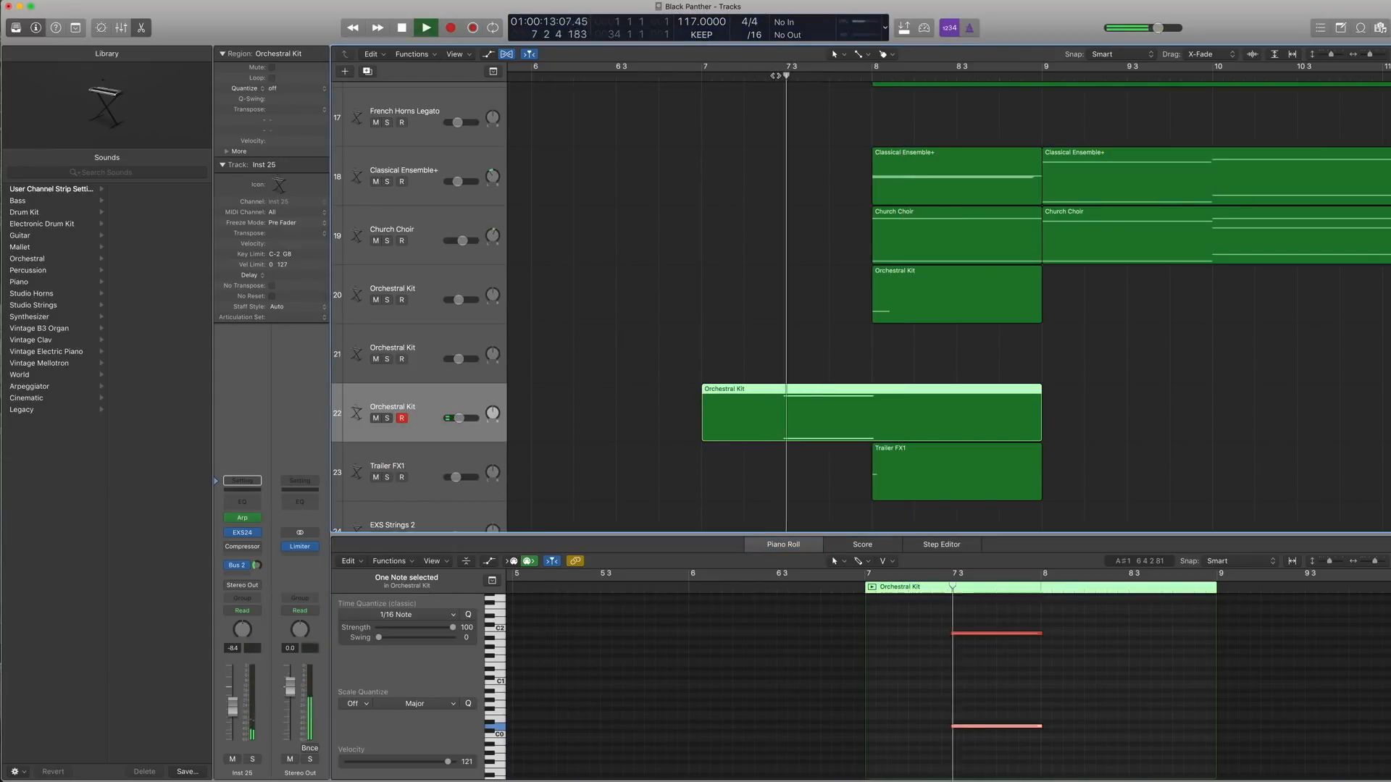
key(z)
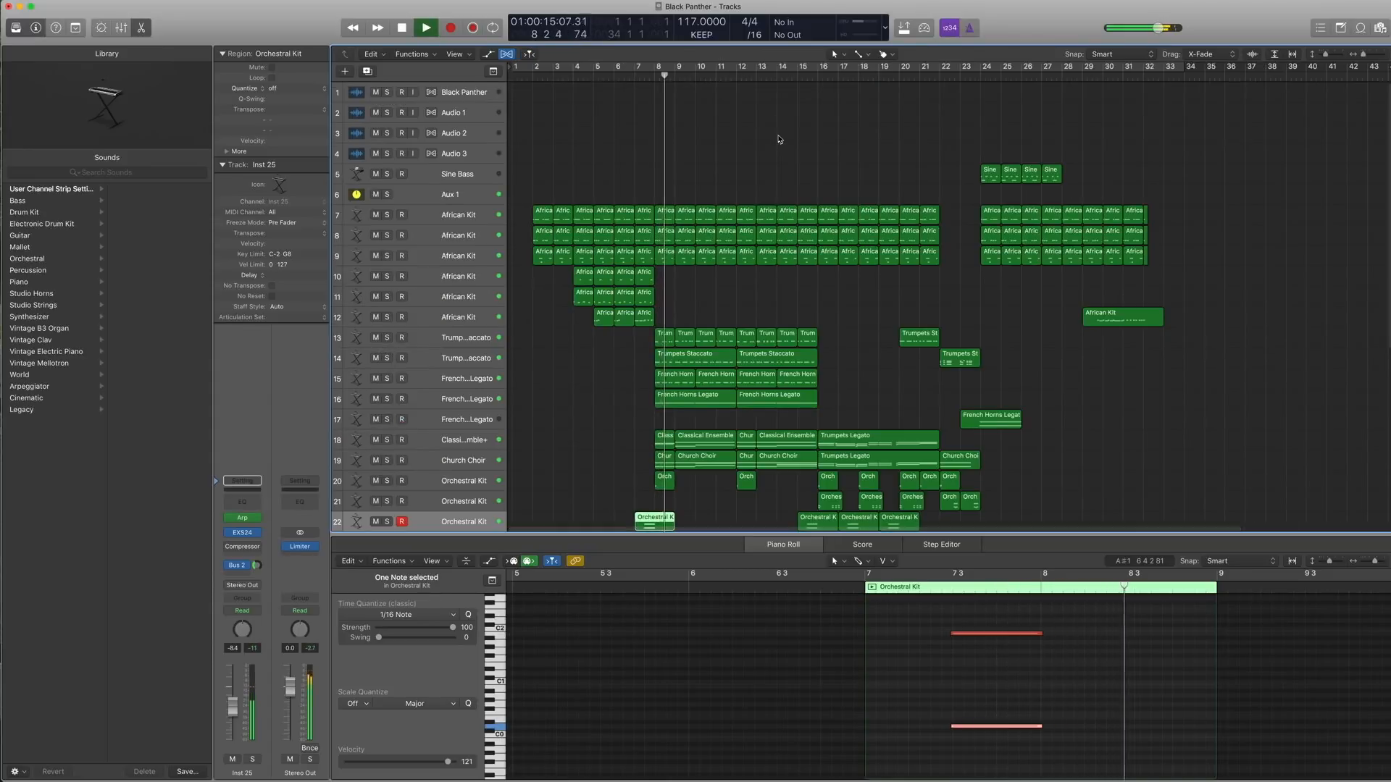
key(space)
key(comma)
scroll(678, 428, down, 3)
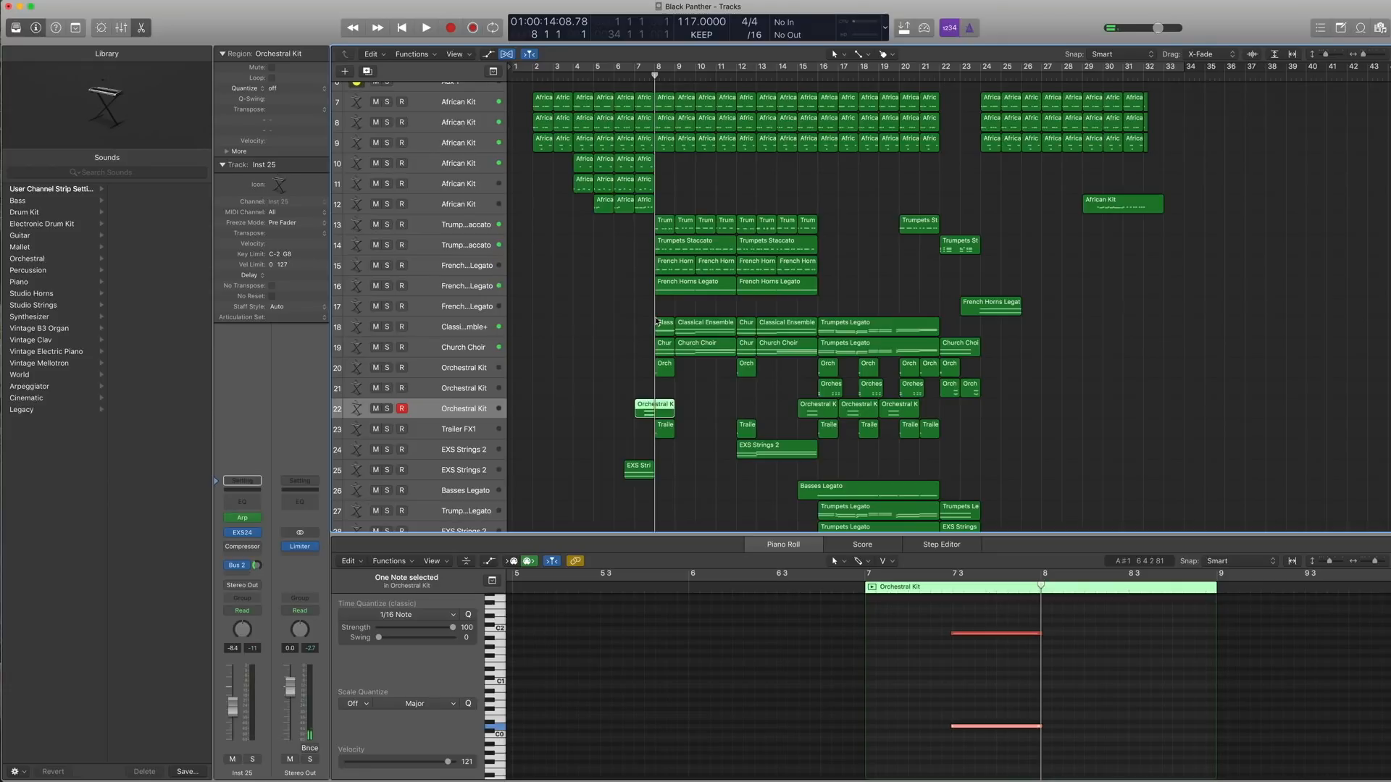
Step: Solo Orchestral Kit track 20, reveal its EXS24 patch in the library, and audition its bar 8 note
click(455, 368)
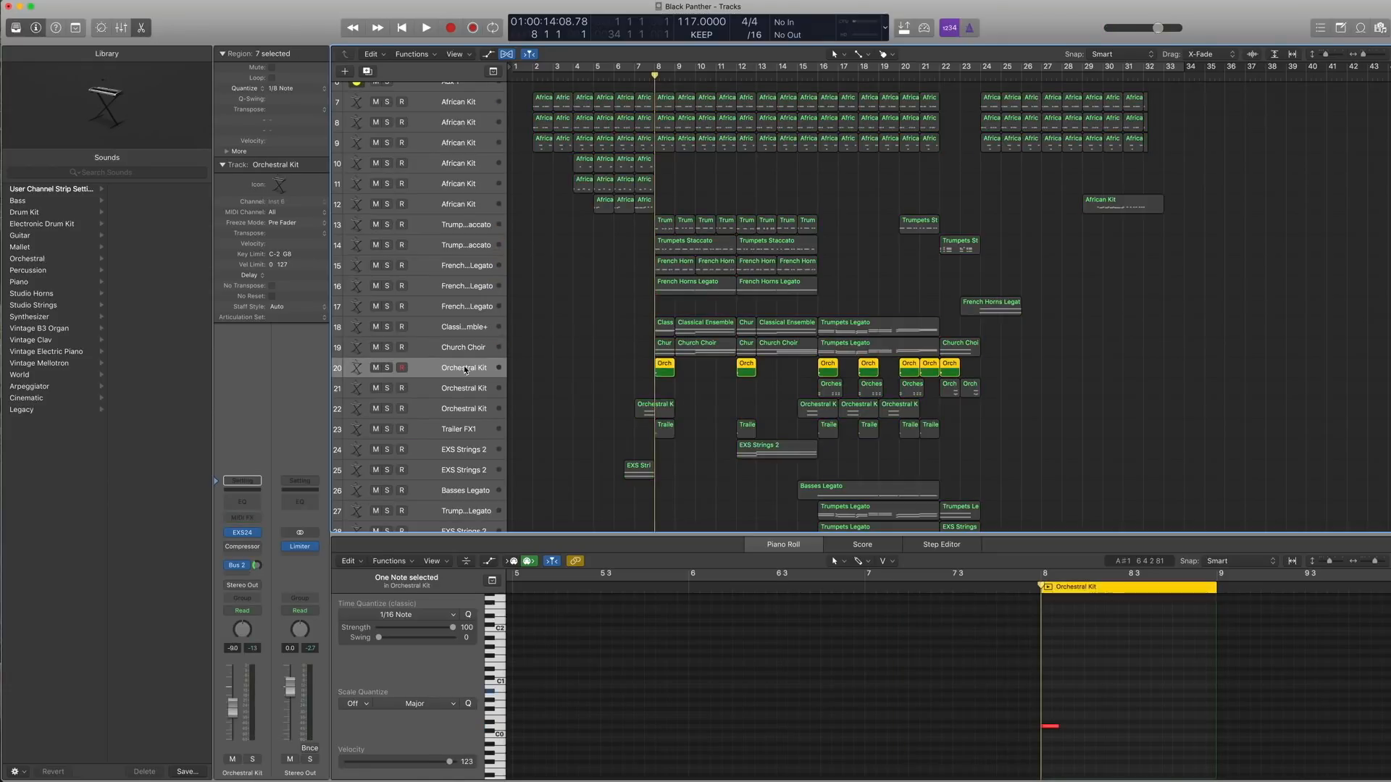
click(232, 534)
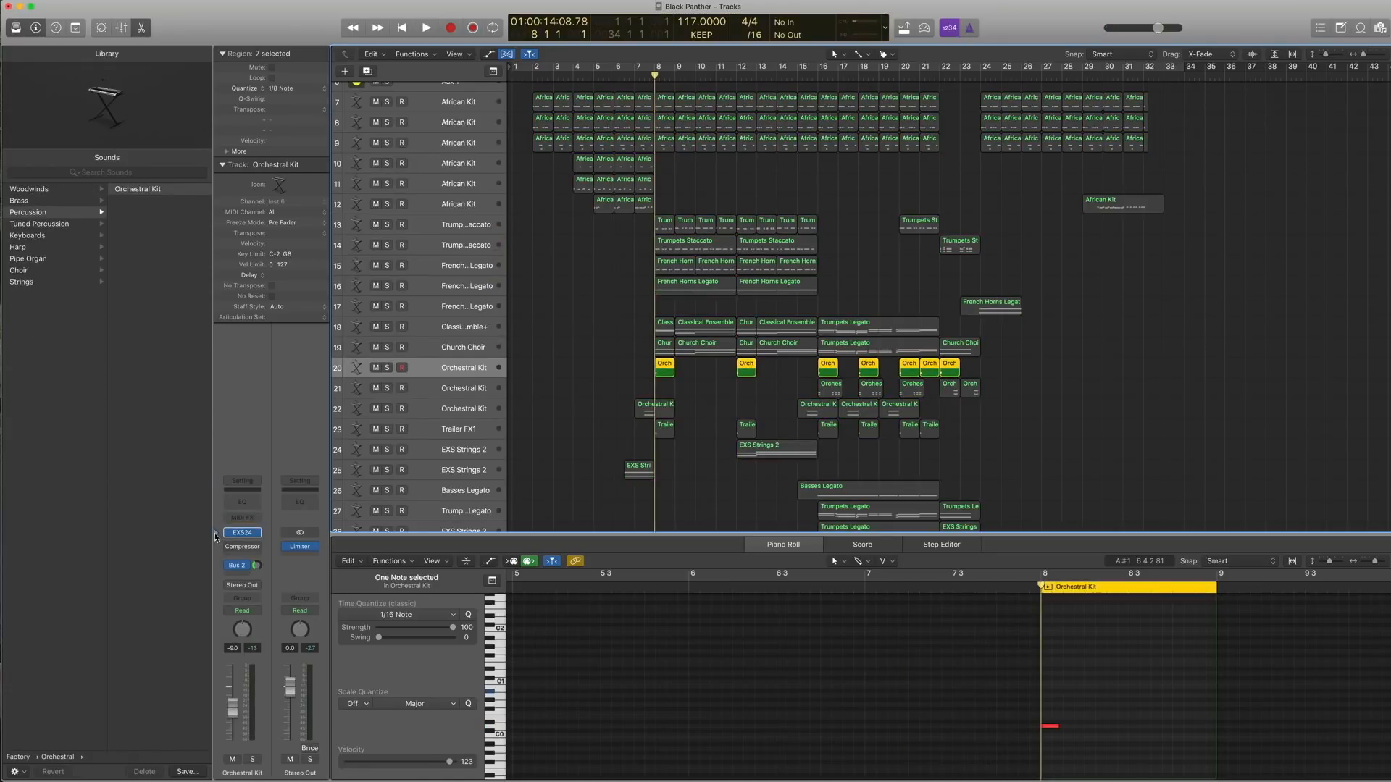
scroll(61, 299, right, 5)
click(1050, 728)
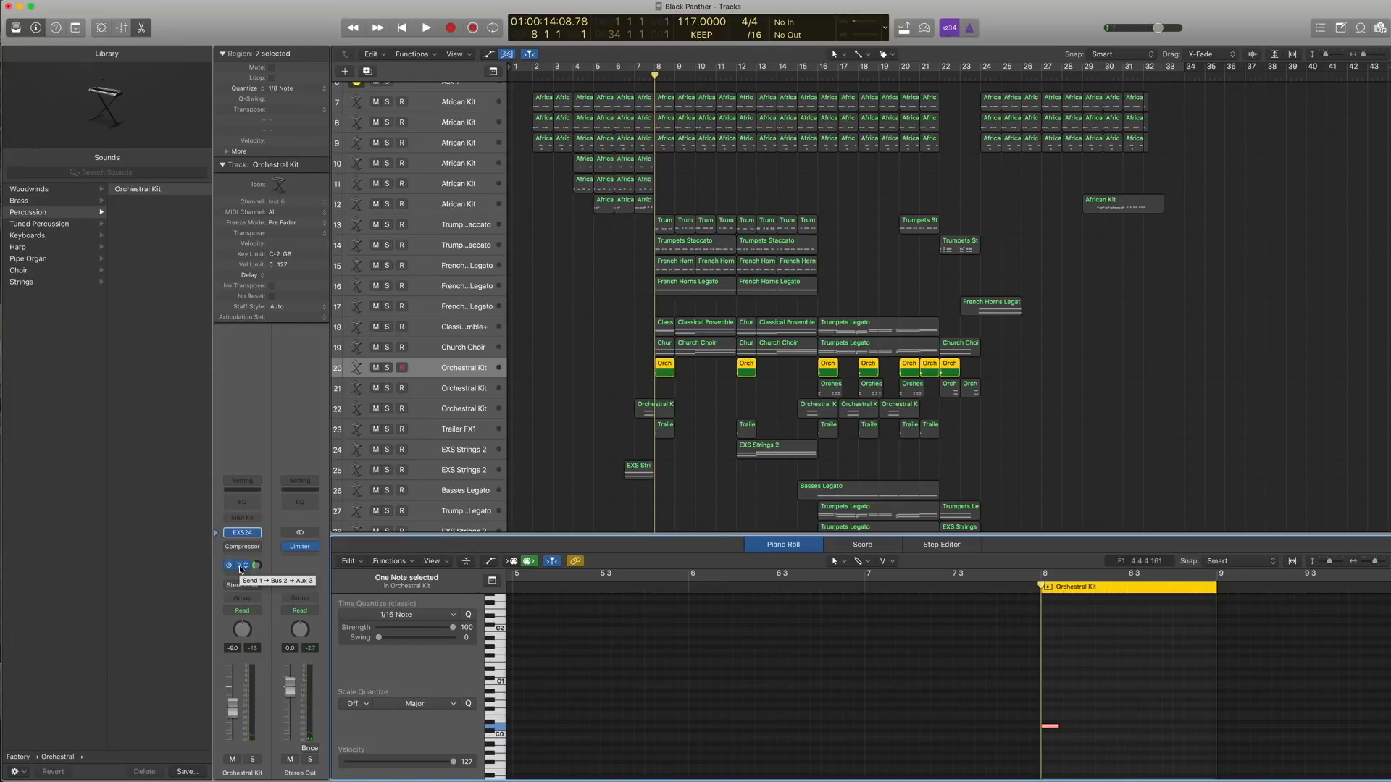
Step: Play the regions of Orchestral Kit track 20 in solo from bar 8
scroll(612, 407, down, 3)
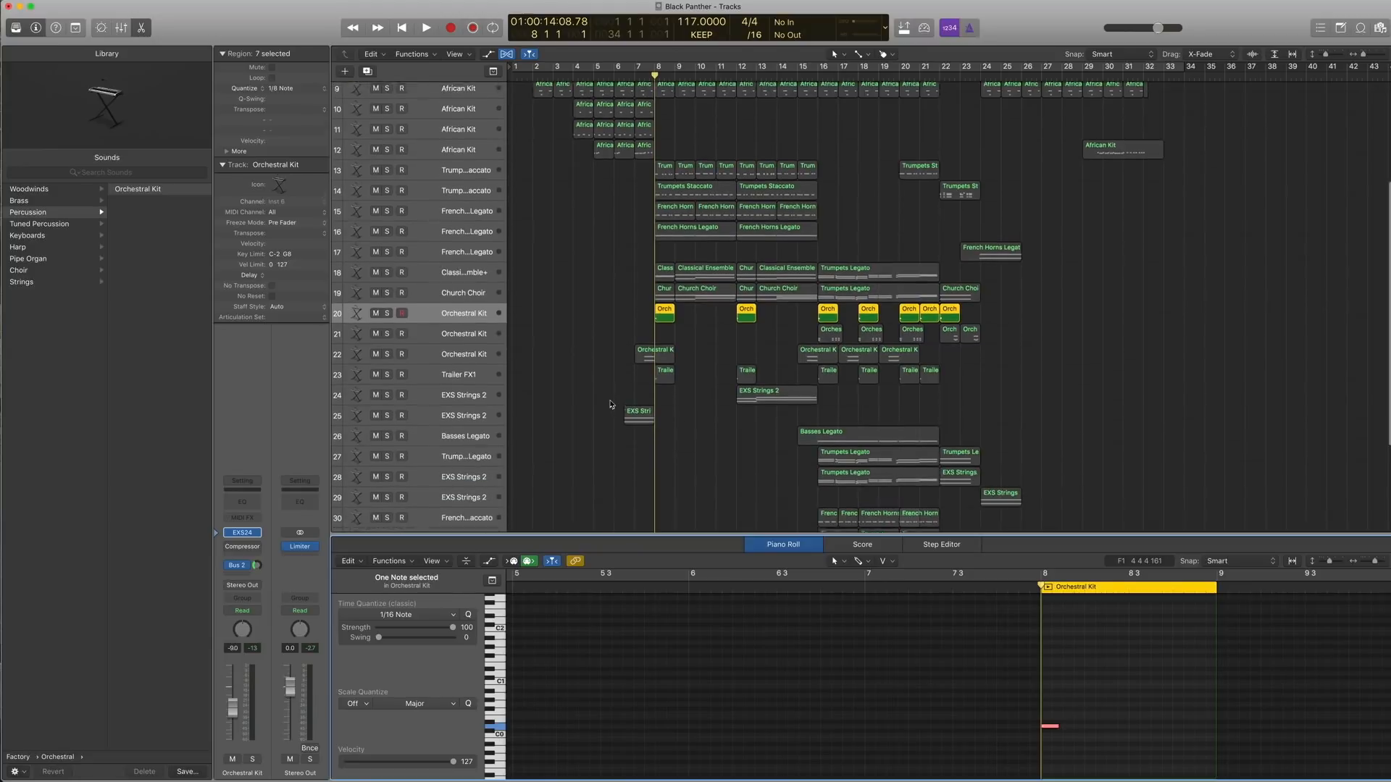
click(652, 78)
key(space)
key(space)
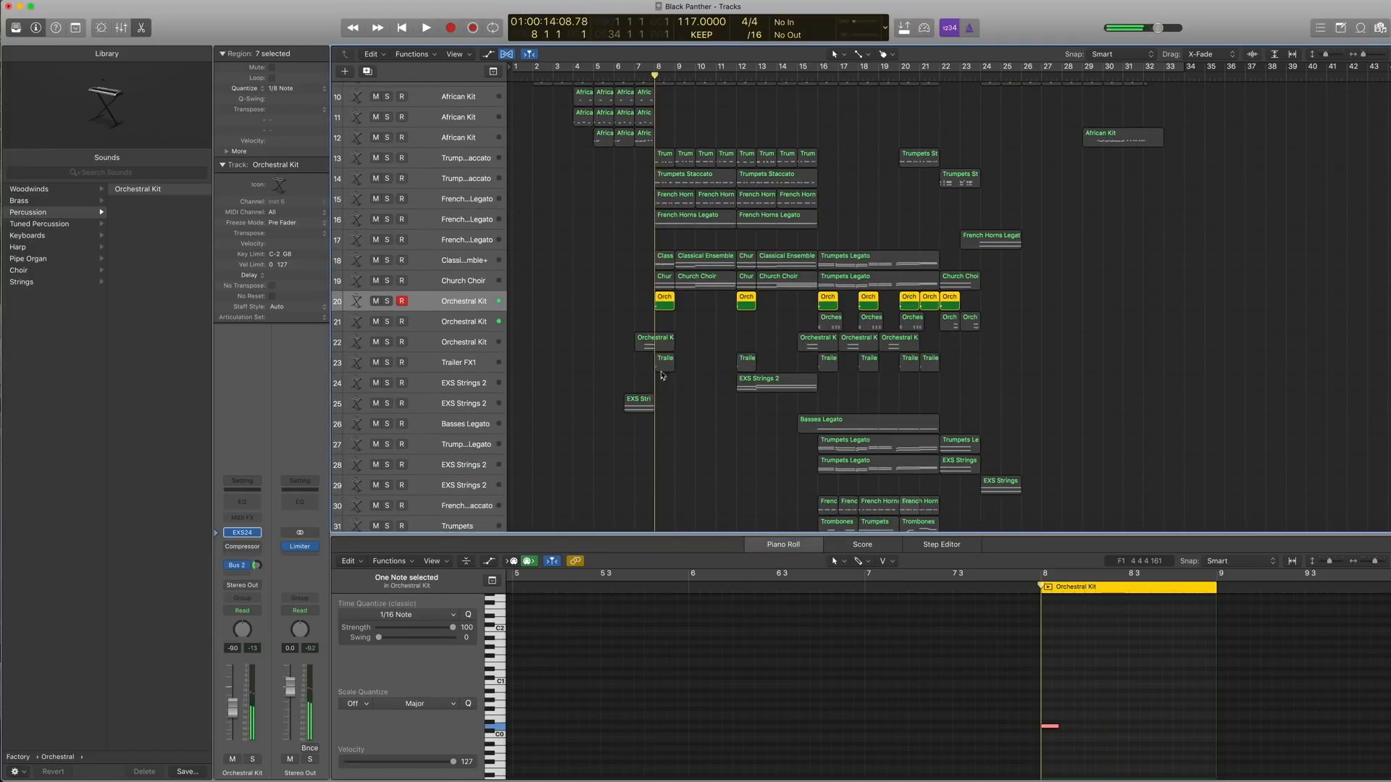
Step: Select Trailer FX1 track 23, reveal its EXS24 patch among the Textures FX sounds, and play its bar 8 region in solo
click(466, 365)
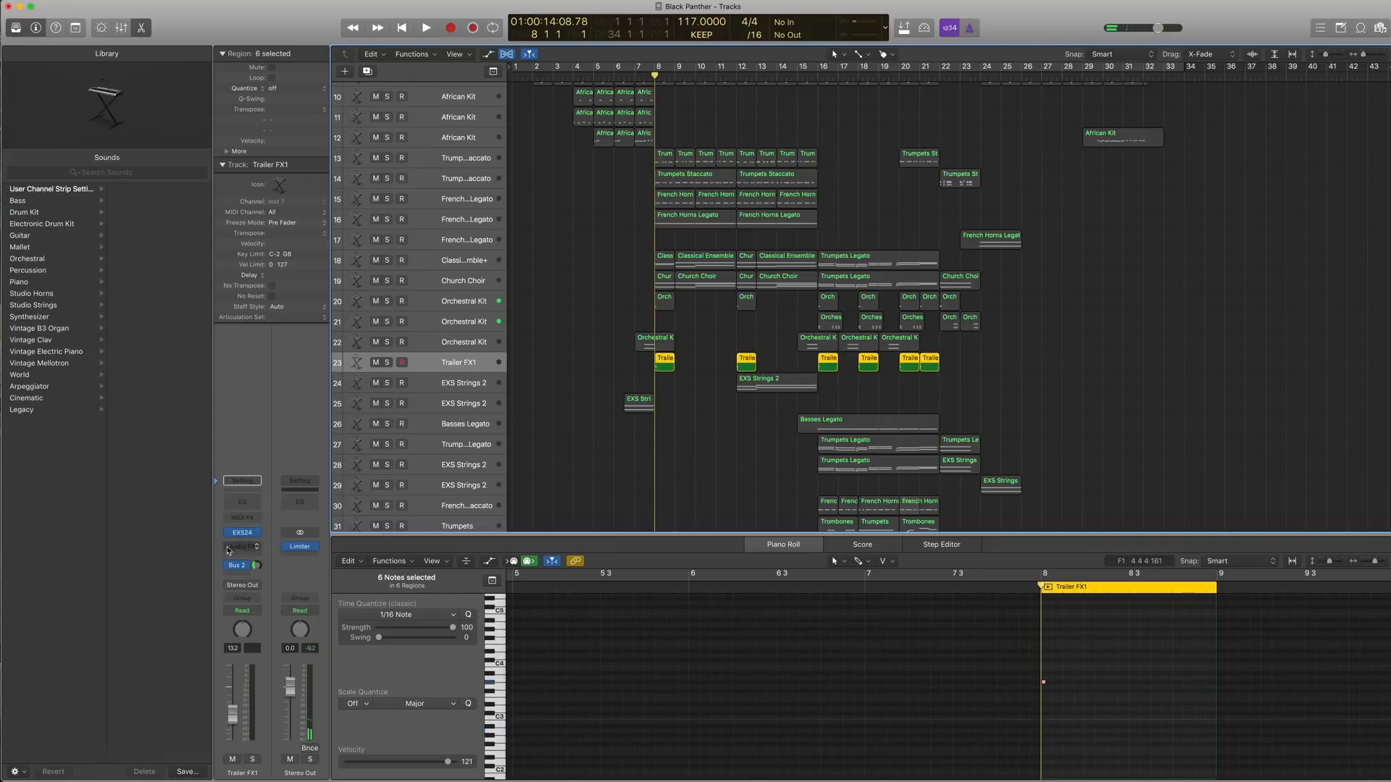
scroll(194, 493, left, 5)
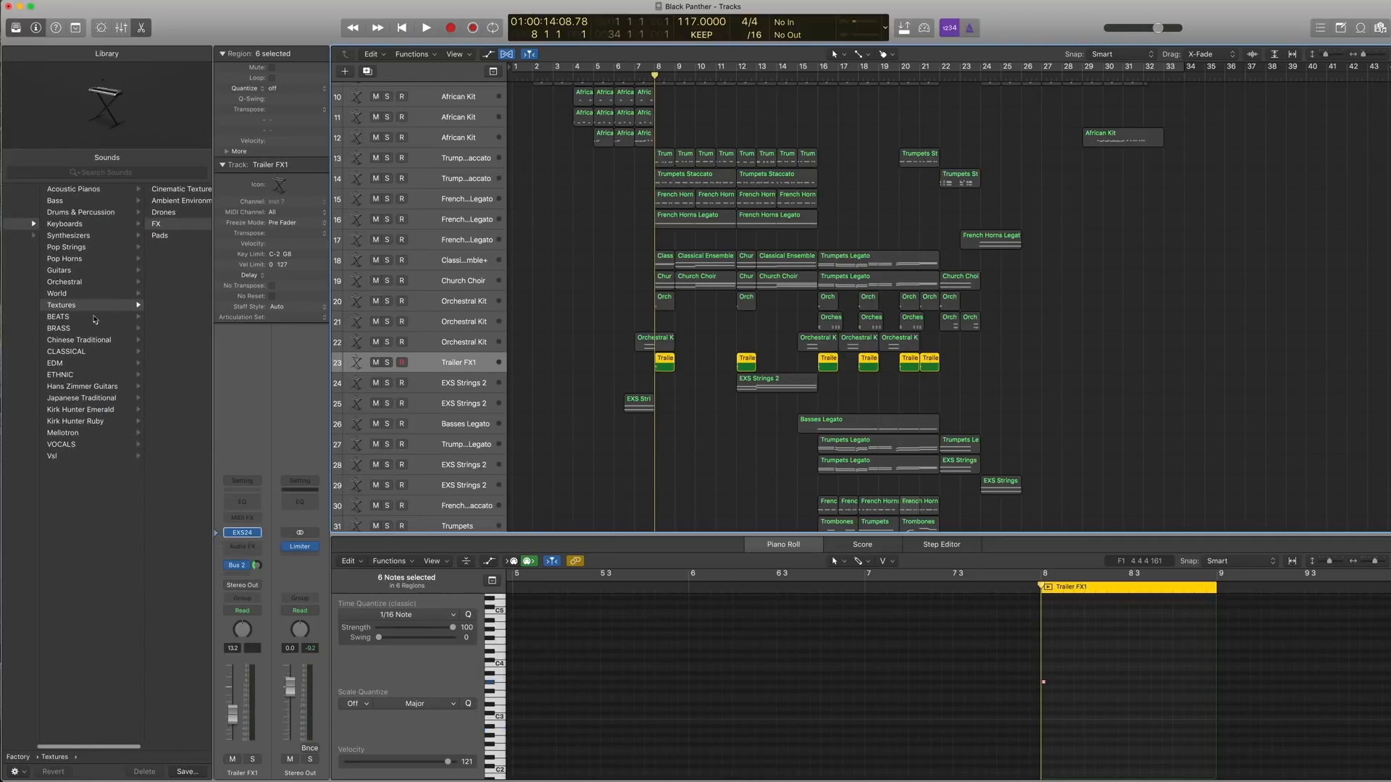
scroll(24, 316, right, 5)
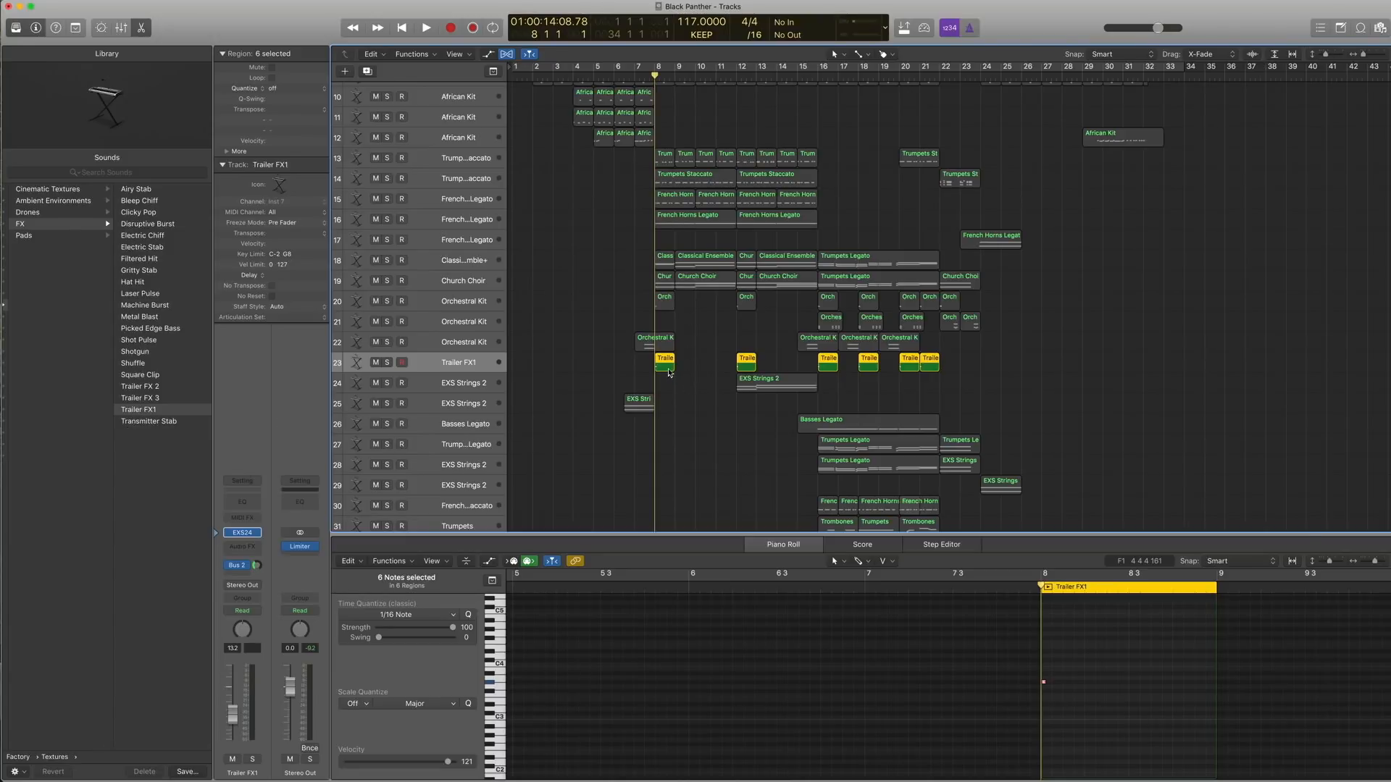
key(space)
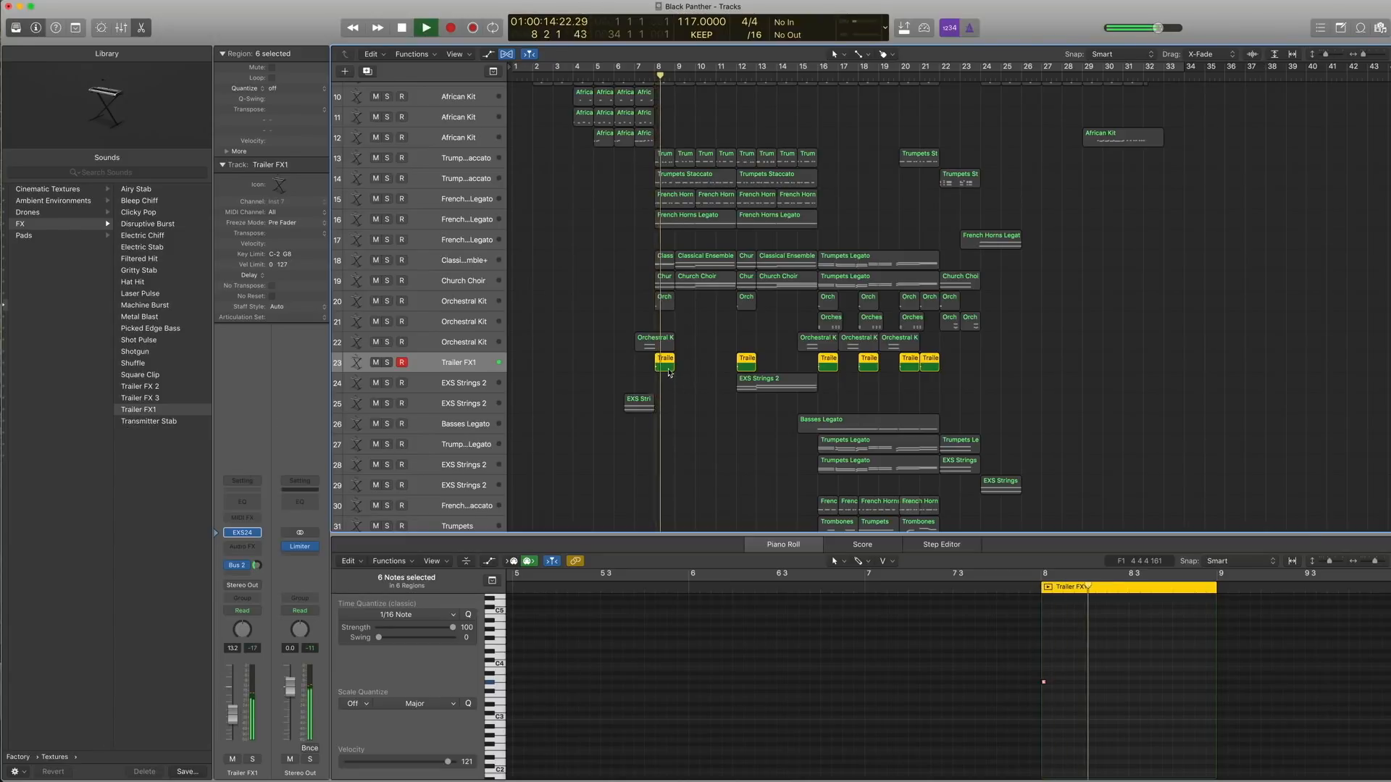
key(space)
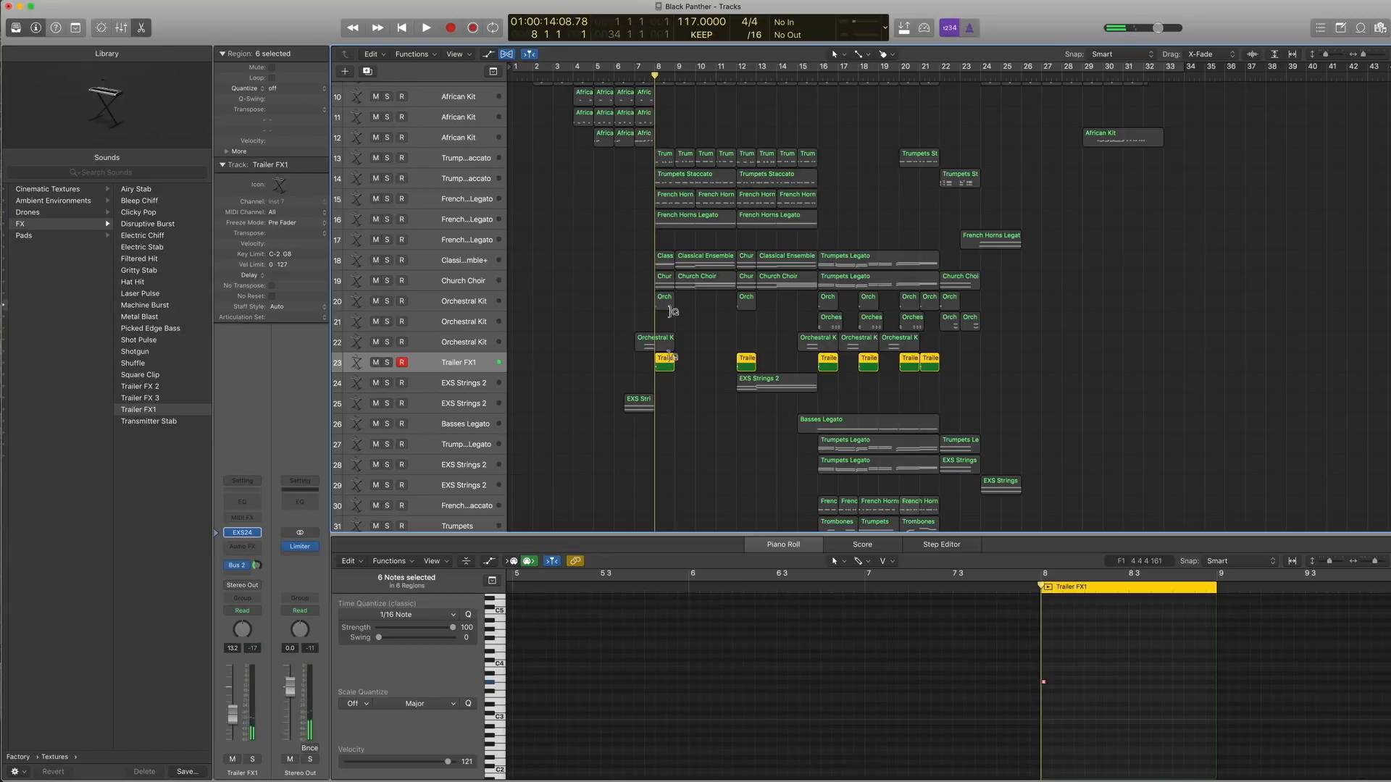
Step: Add the bar 8 region of Orchestral Kit track 20 to the Trailer FX1 selection and play both in solo
shift+click(667, 305)
key(space)
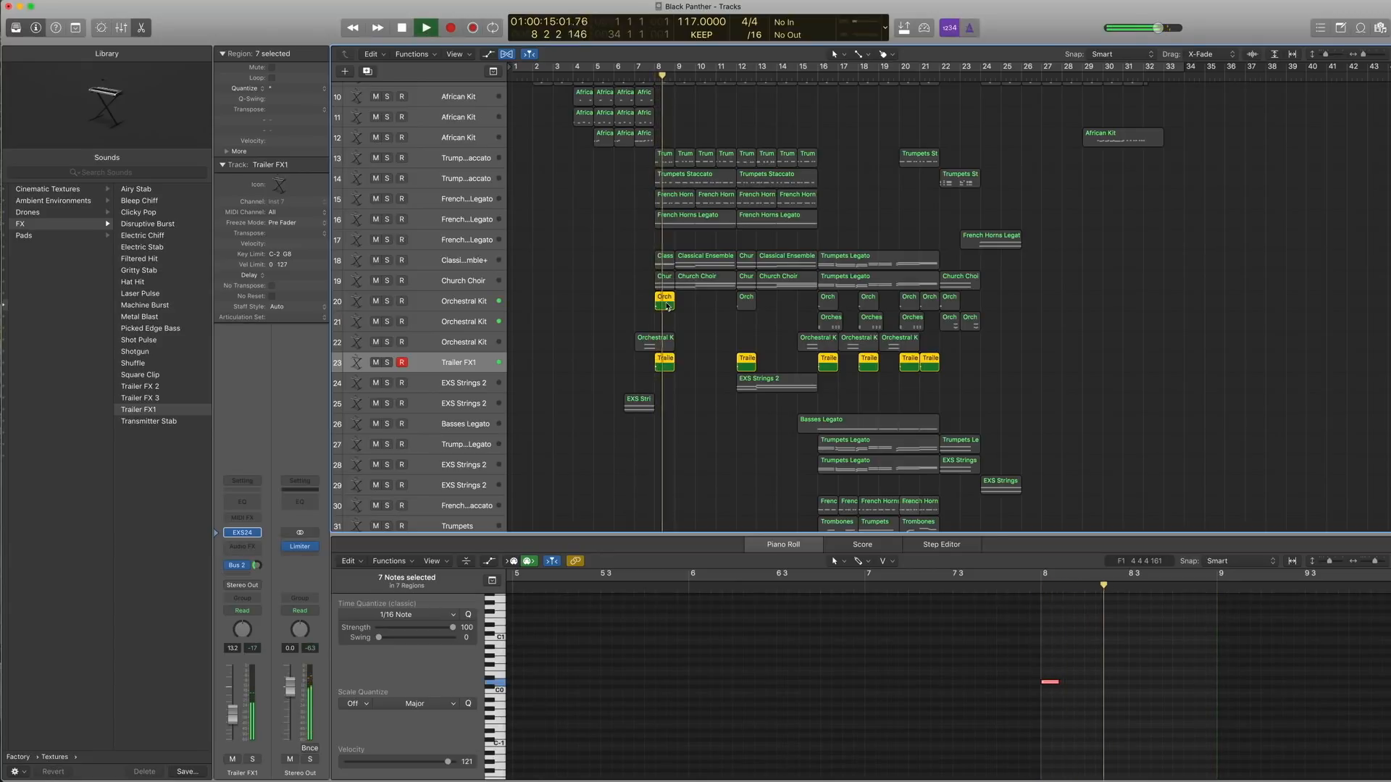
key(space)
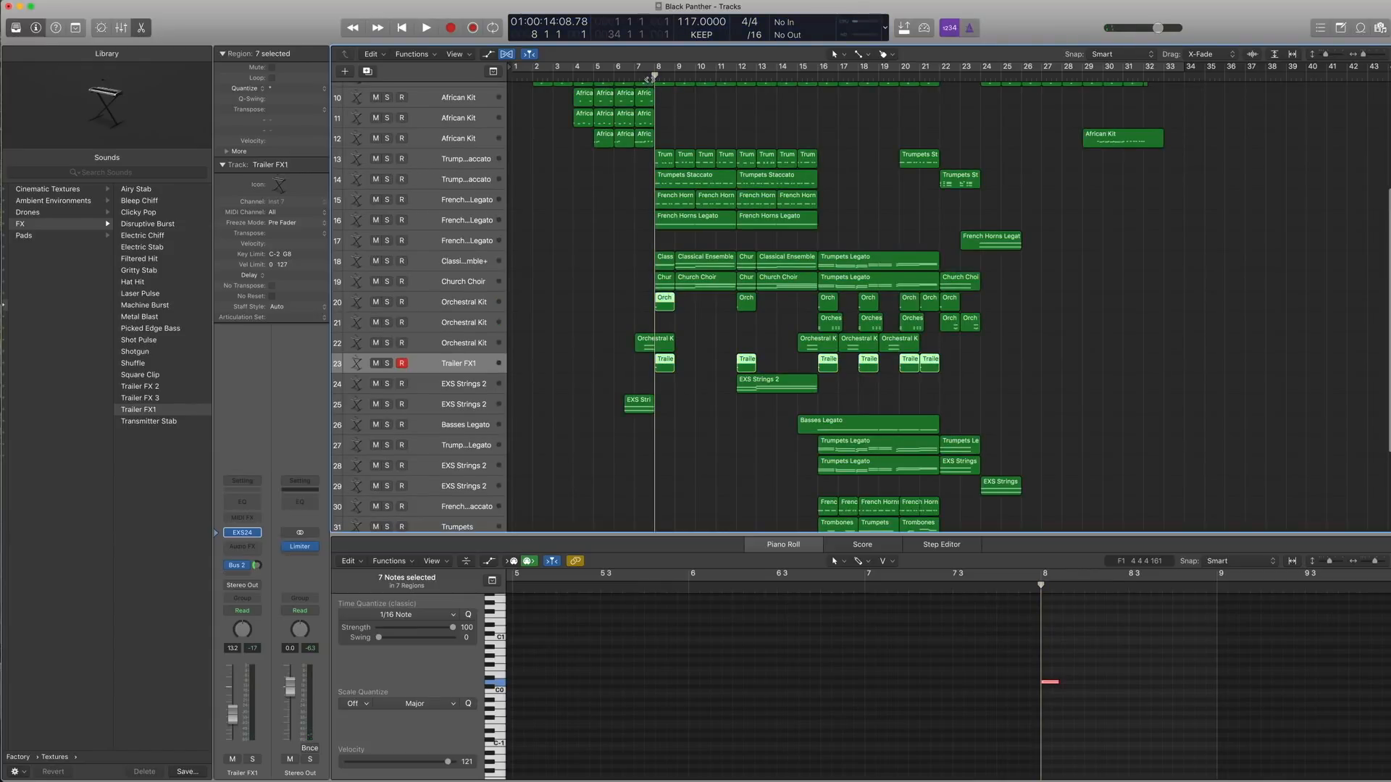
Step: Play the full arrangement without solo from bar 8, stop, and select only the bar 8 Trailer FX1 region
key(space)
key(space)
click(666, 364)
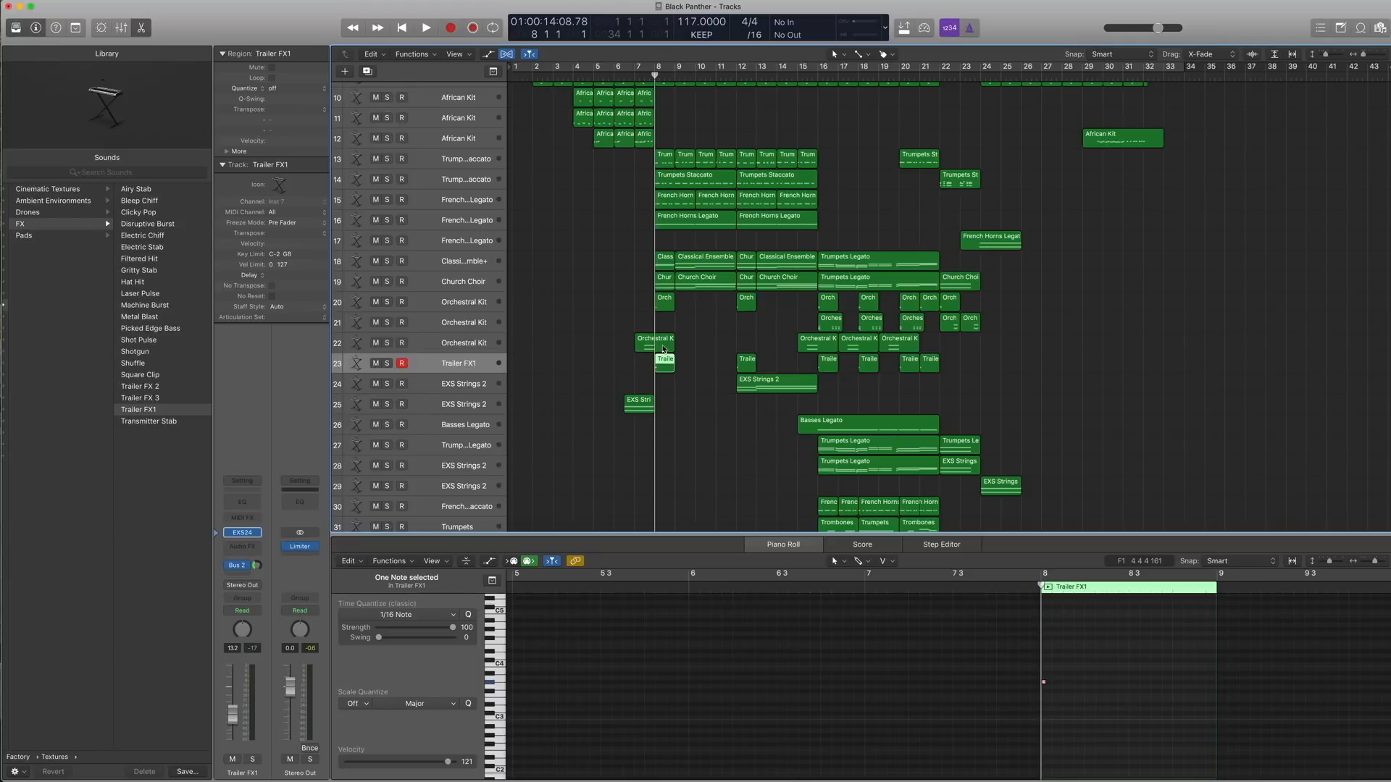
Step: Select Trumpets Staccato track 13 and play its regions in solo from bar 8
scroll(658, 290, up, 3)
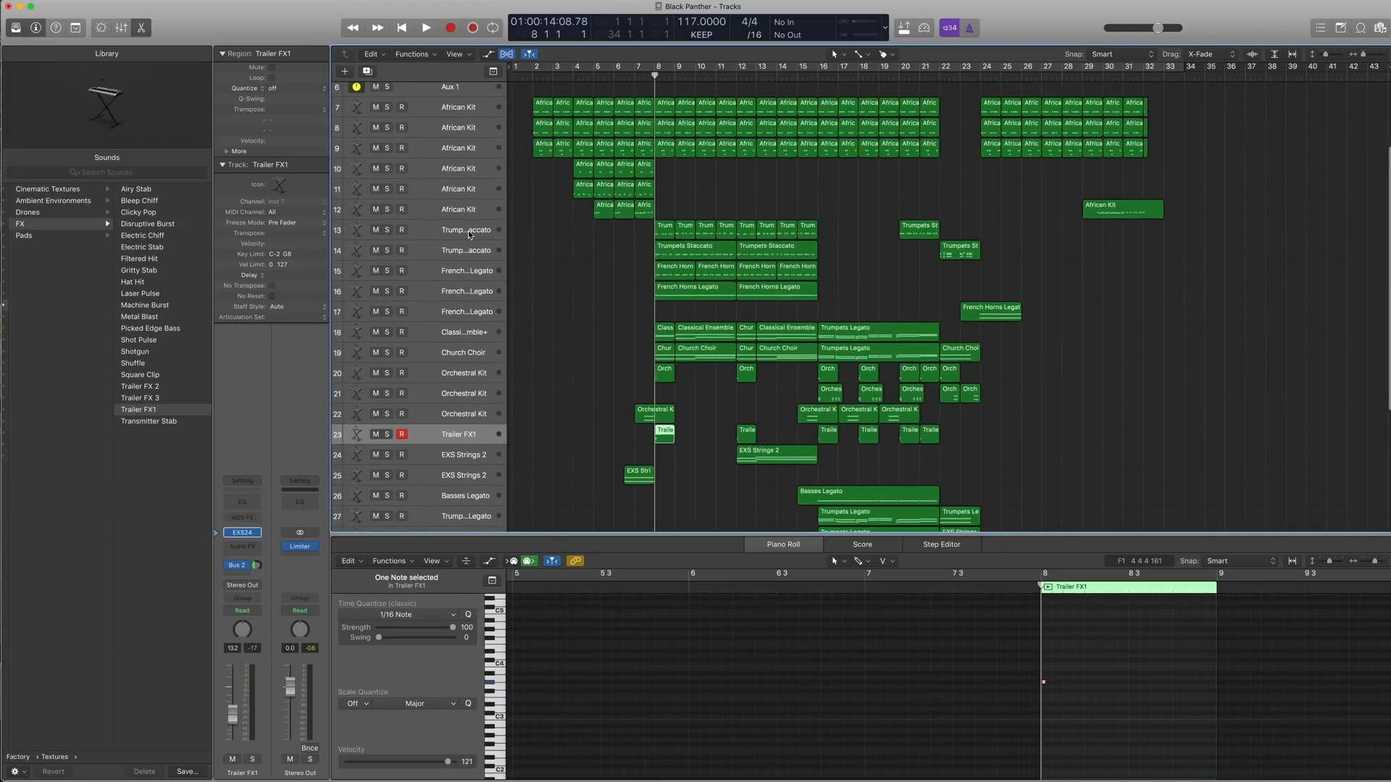
click(469, 234)
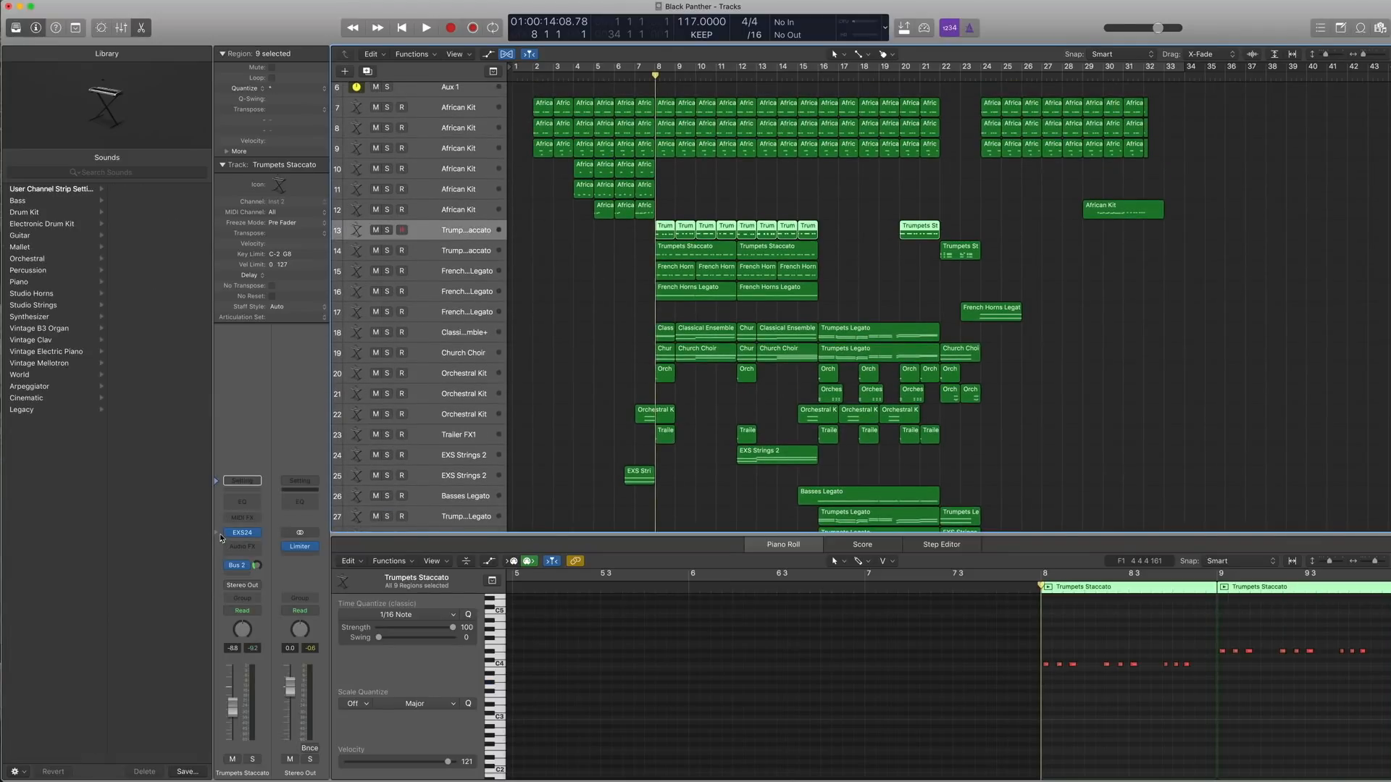
key(ctrl+s)
key(space)
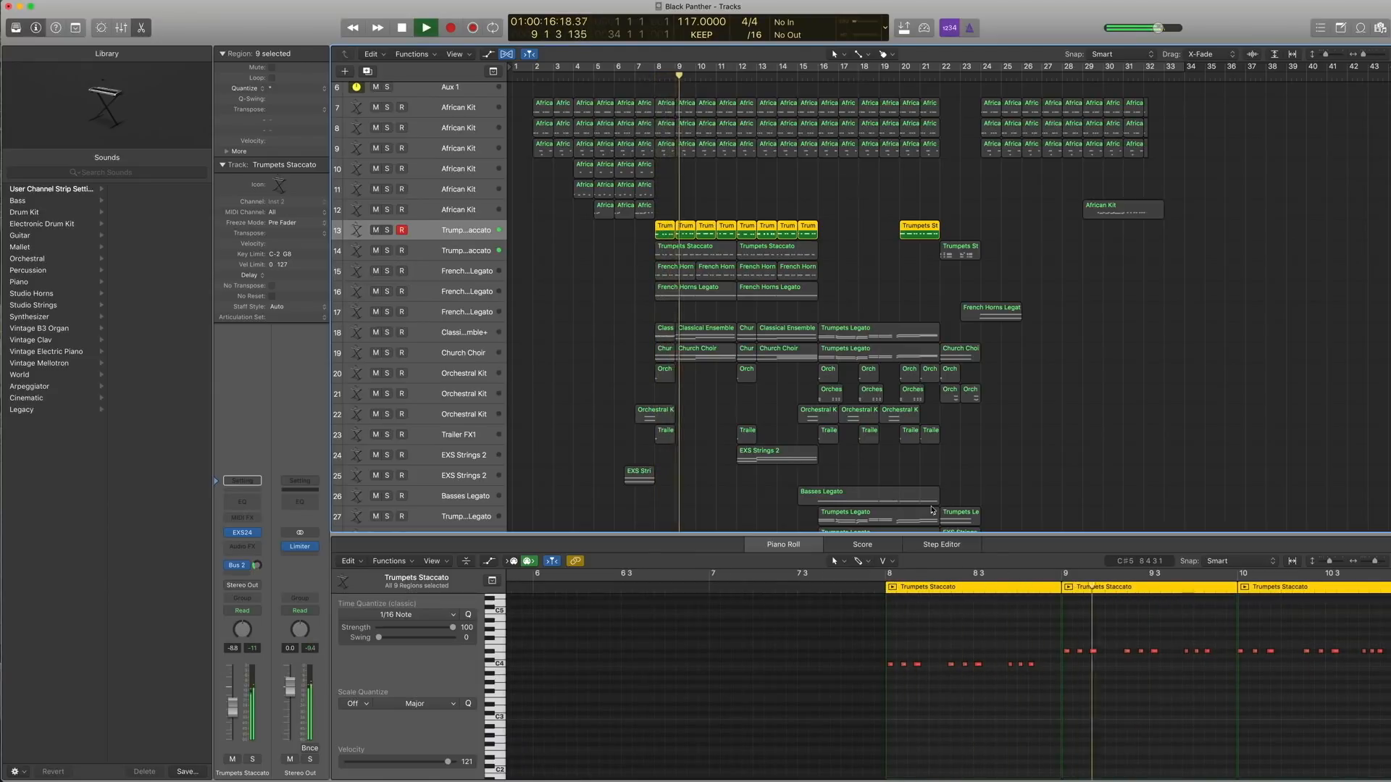
key(space)
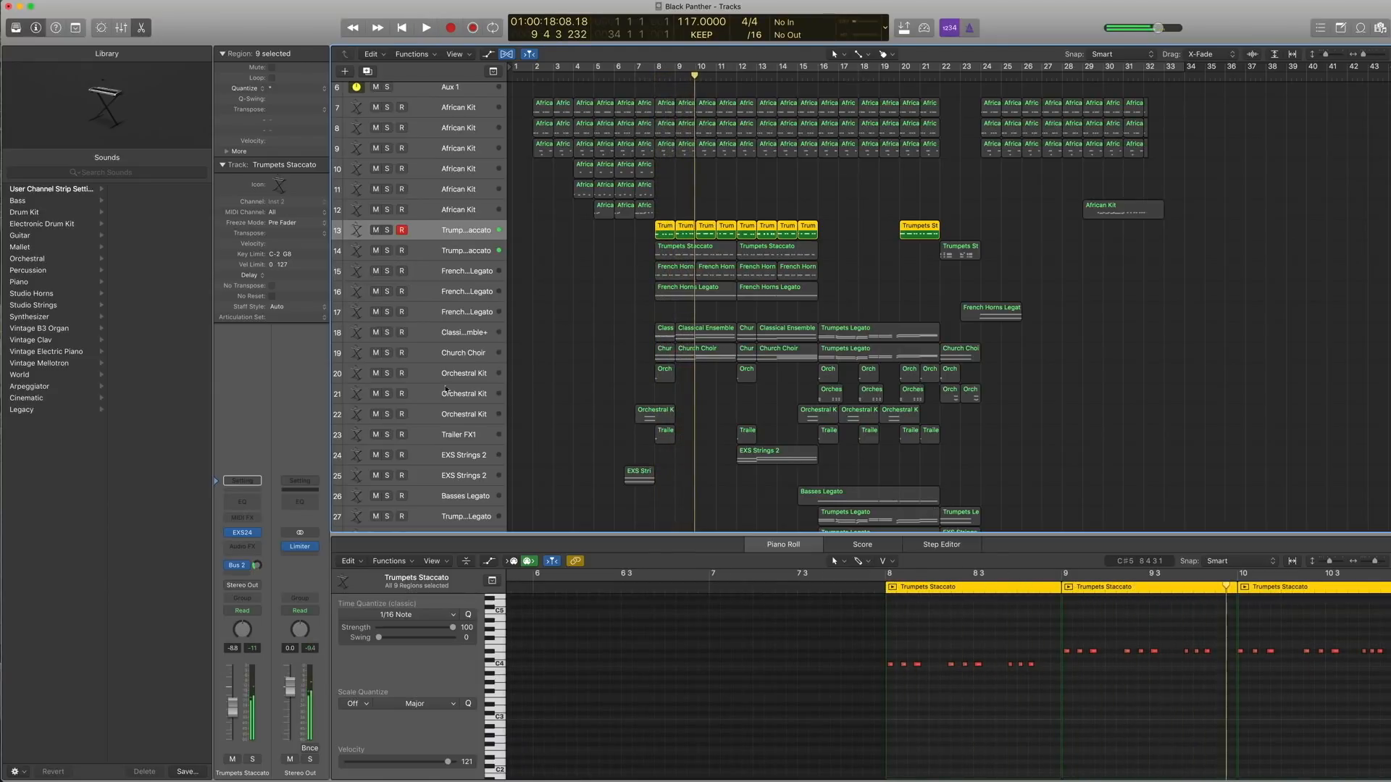
Step: Reveal the EXS24 patch of track 13, Trumpets Staccato, among the Orchestral Brass sounds in the library
click(218, 534)
scroll(83, 240, left, 5)
scroll(71, 288, right, 3)
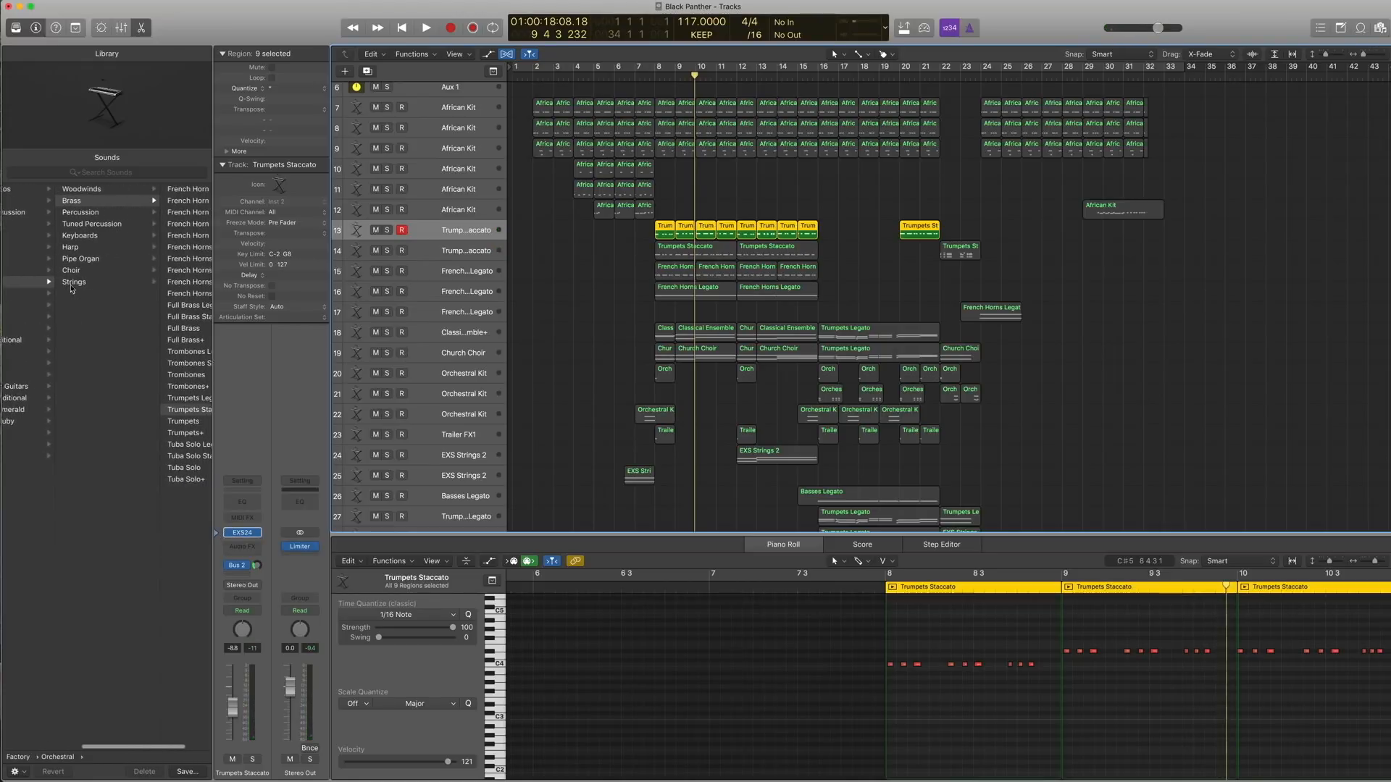
scroll(71, 288, right, 3)
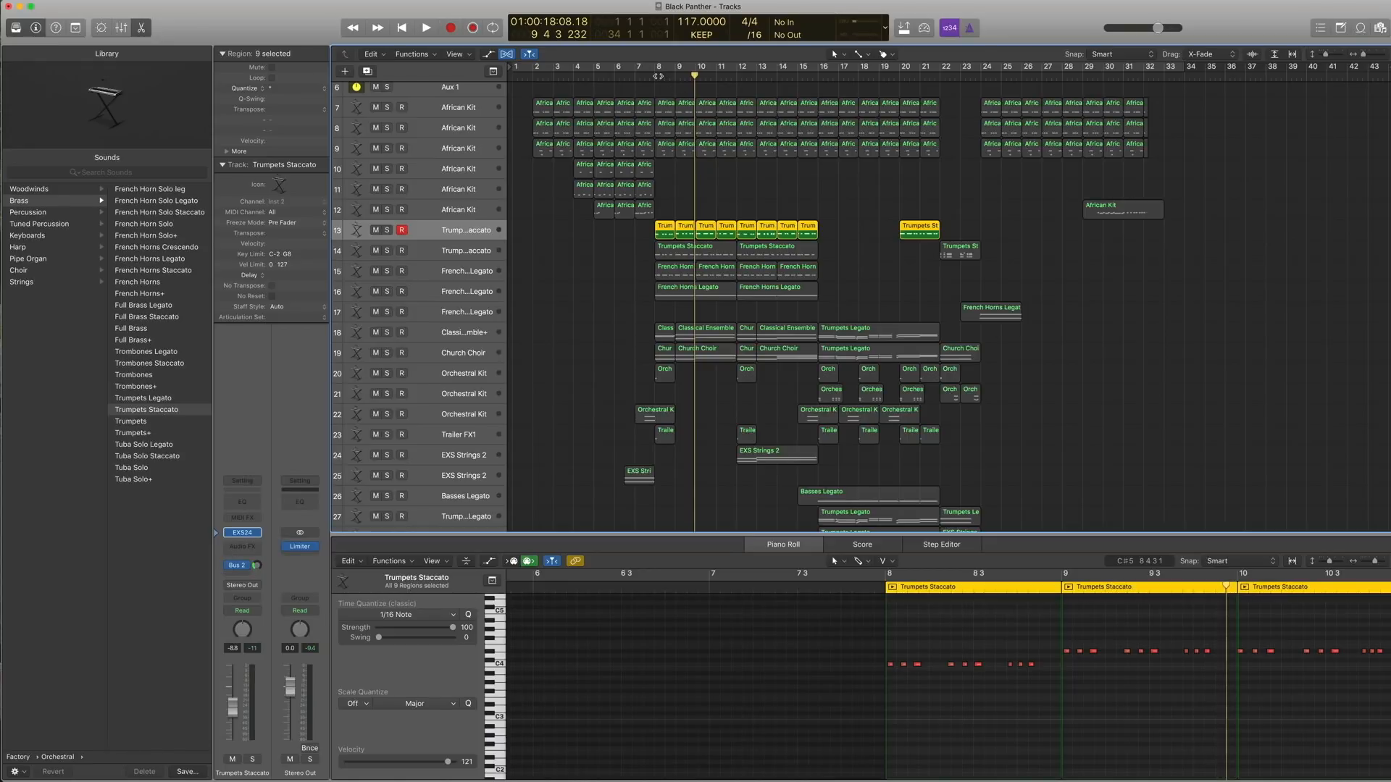
Step: Return the playhead to bar 8 and replay the soloed Trumpets Staccato regions of track 13
click(657, 76)
key(space)
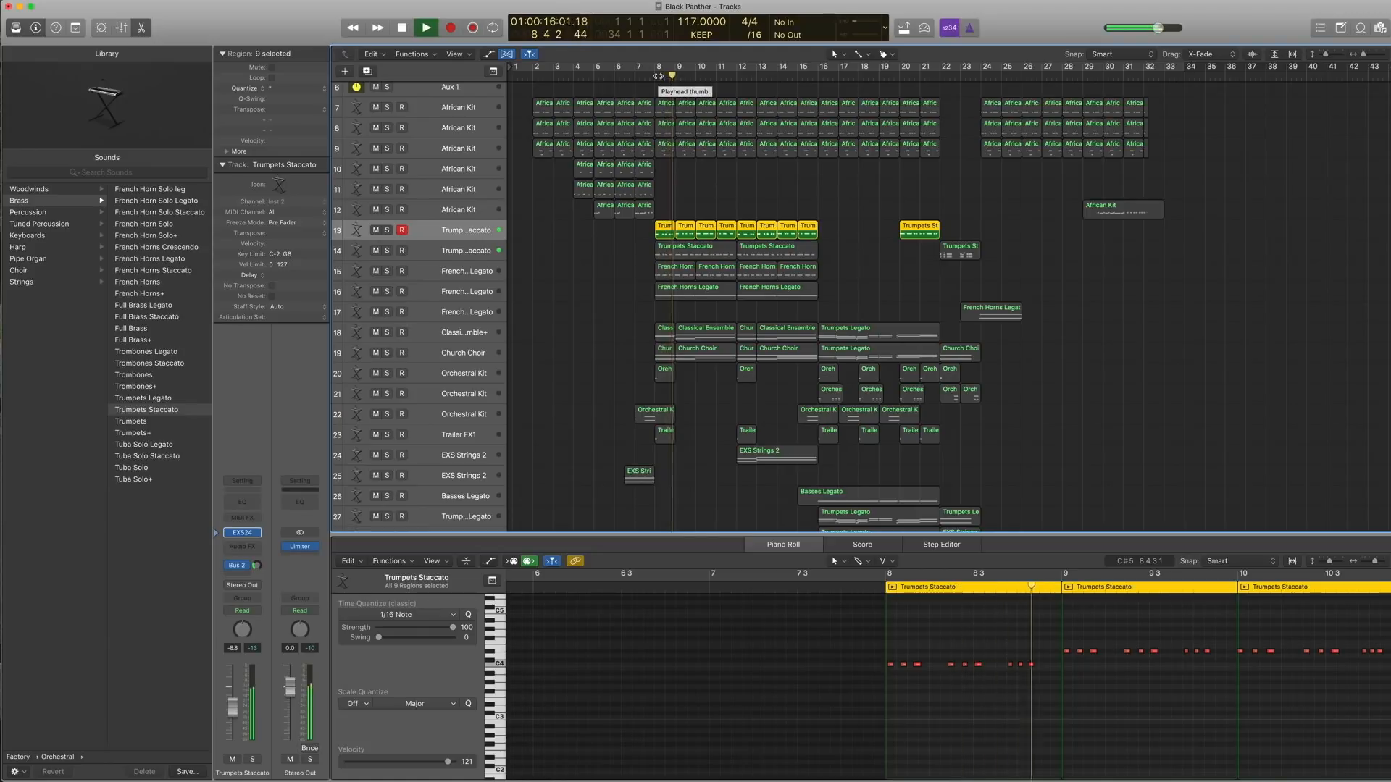
key(space)
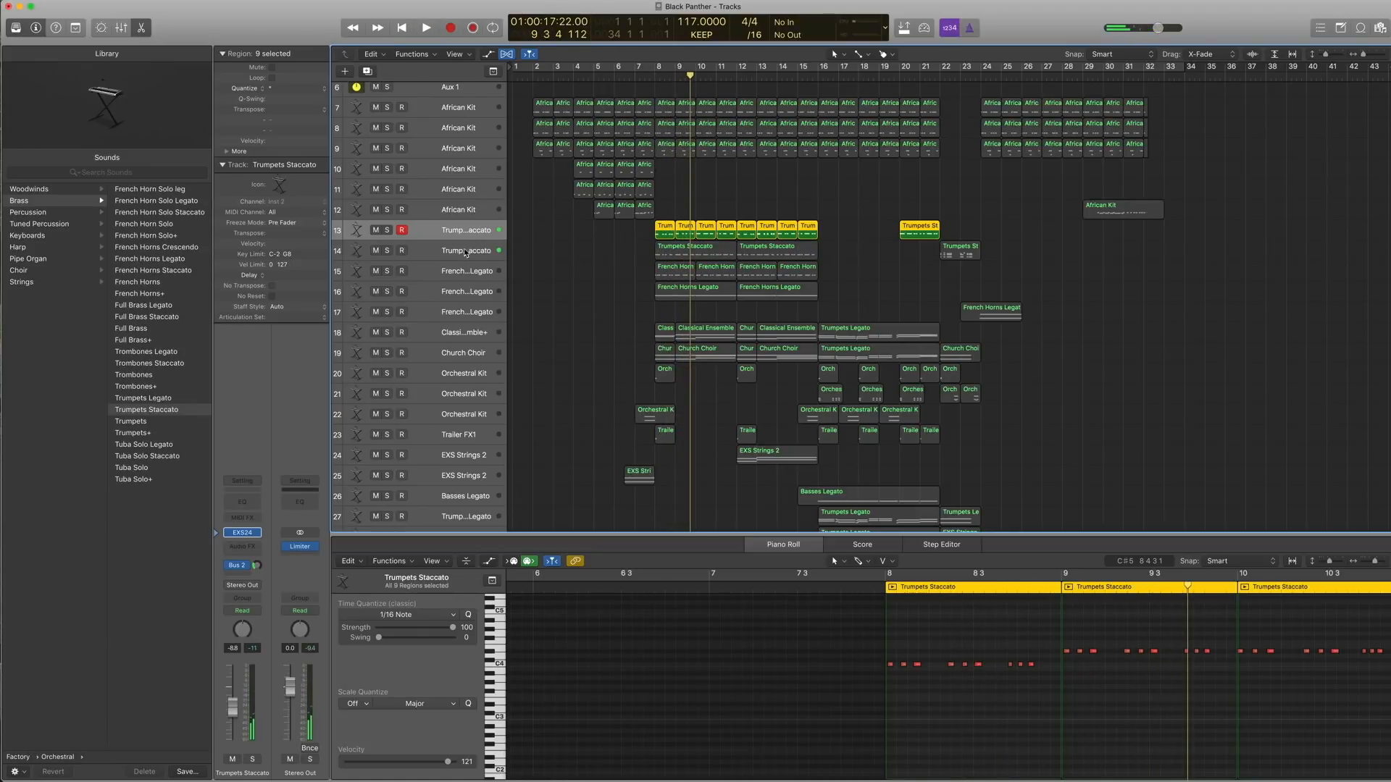
Step: Add the first Trumpets Staccato region of track 14 to the solo selection, rewind two bars, and play both trumpet parts together
shift+click(673, 255)
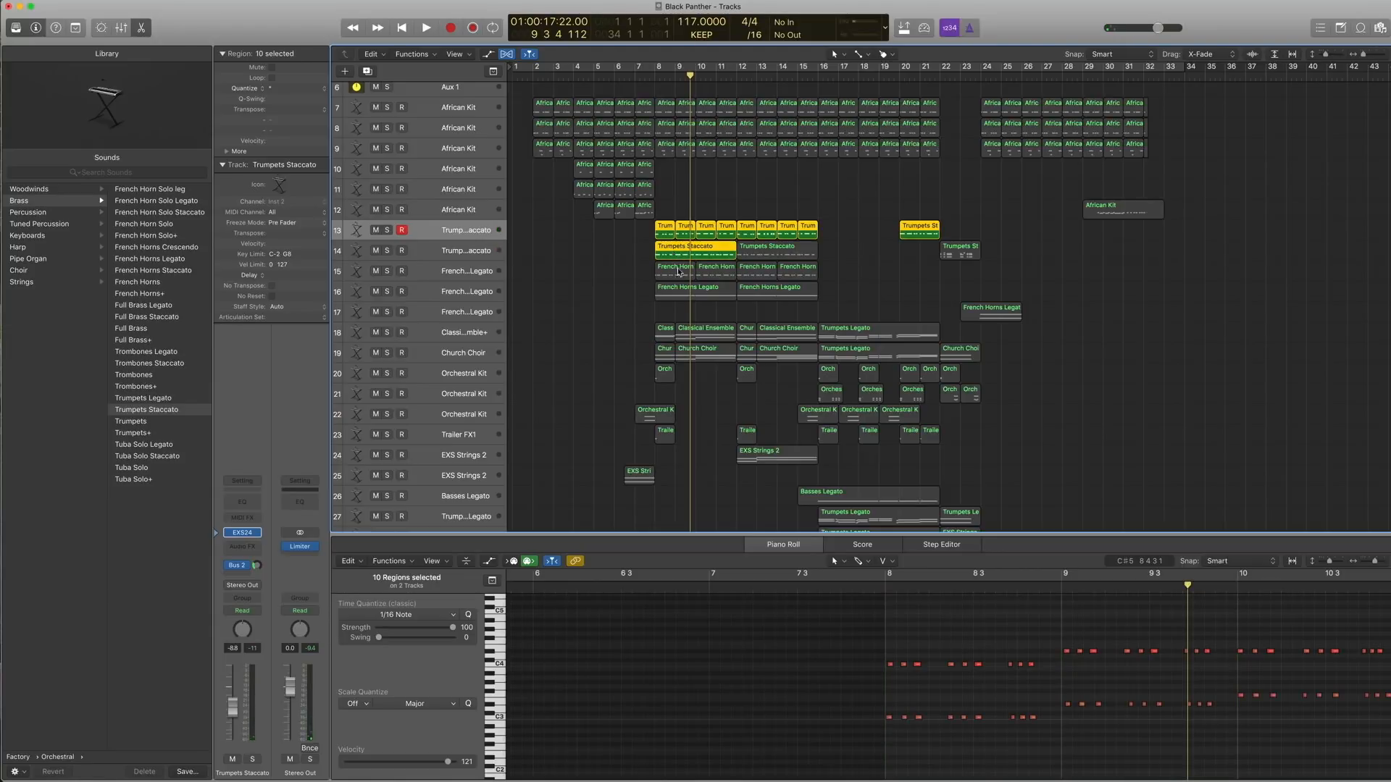
key(comma)
key(comma)
key(space)
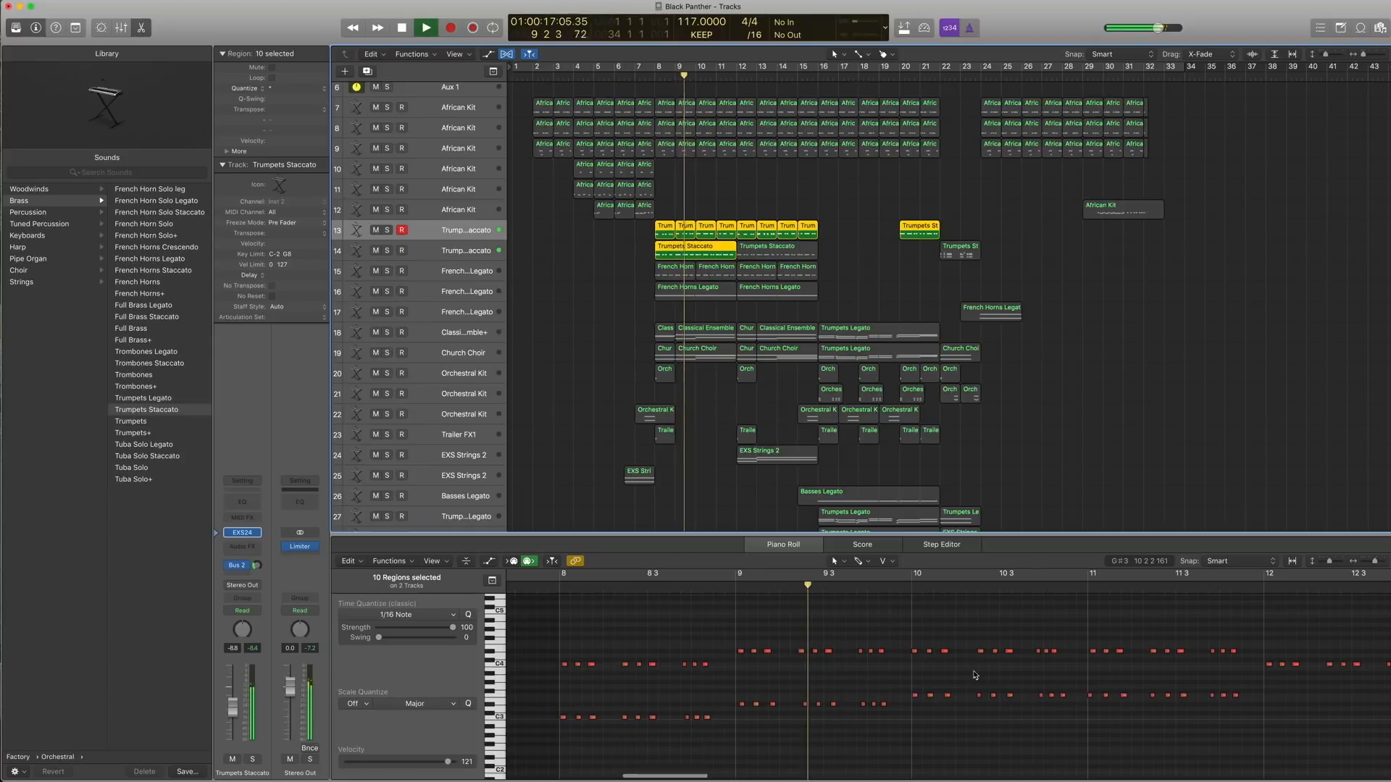
key(space)
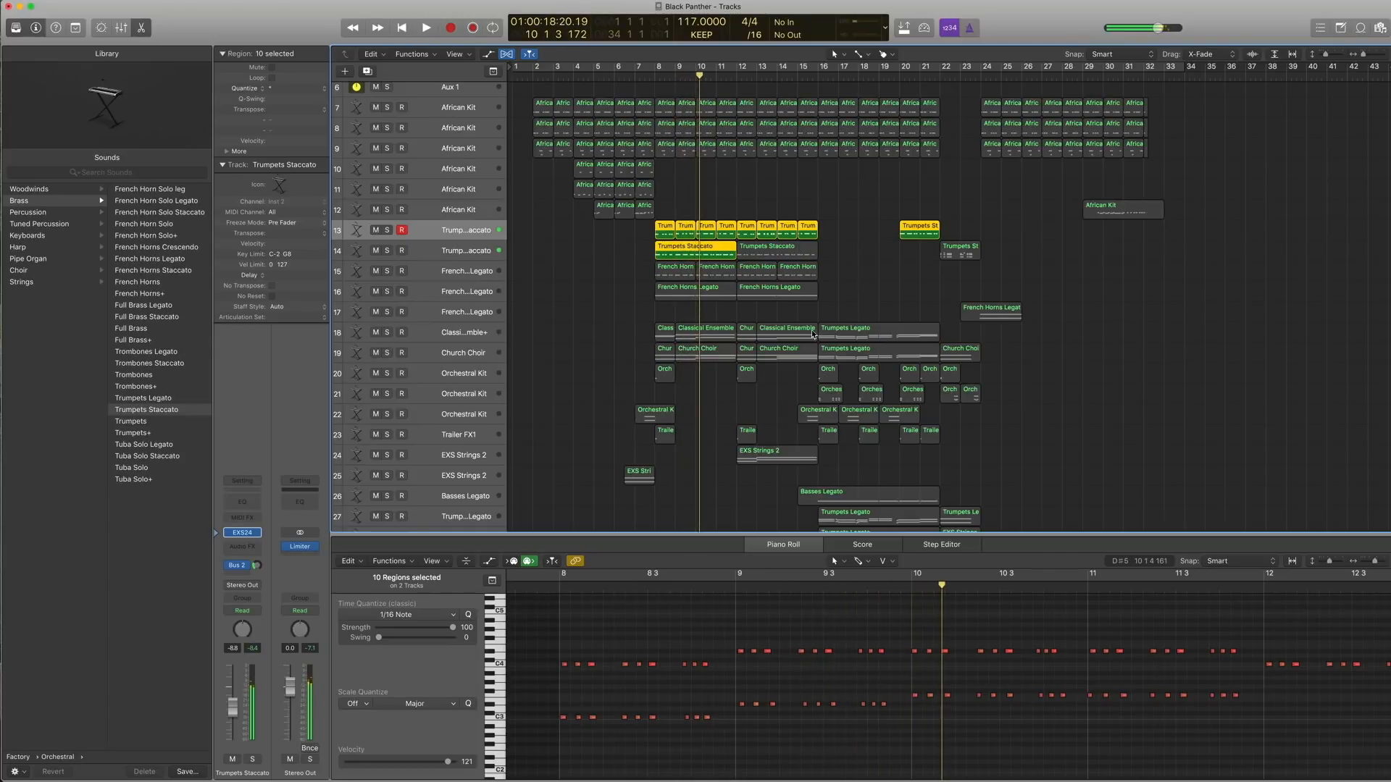
Step: Turn solo off, select French Horns Legato track 15, and reveal its EXS24 patch among the Orchestral Brass sounds
scroll(780, 337, right, 1)
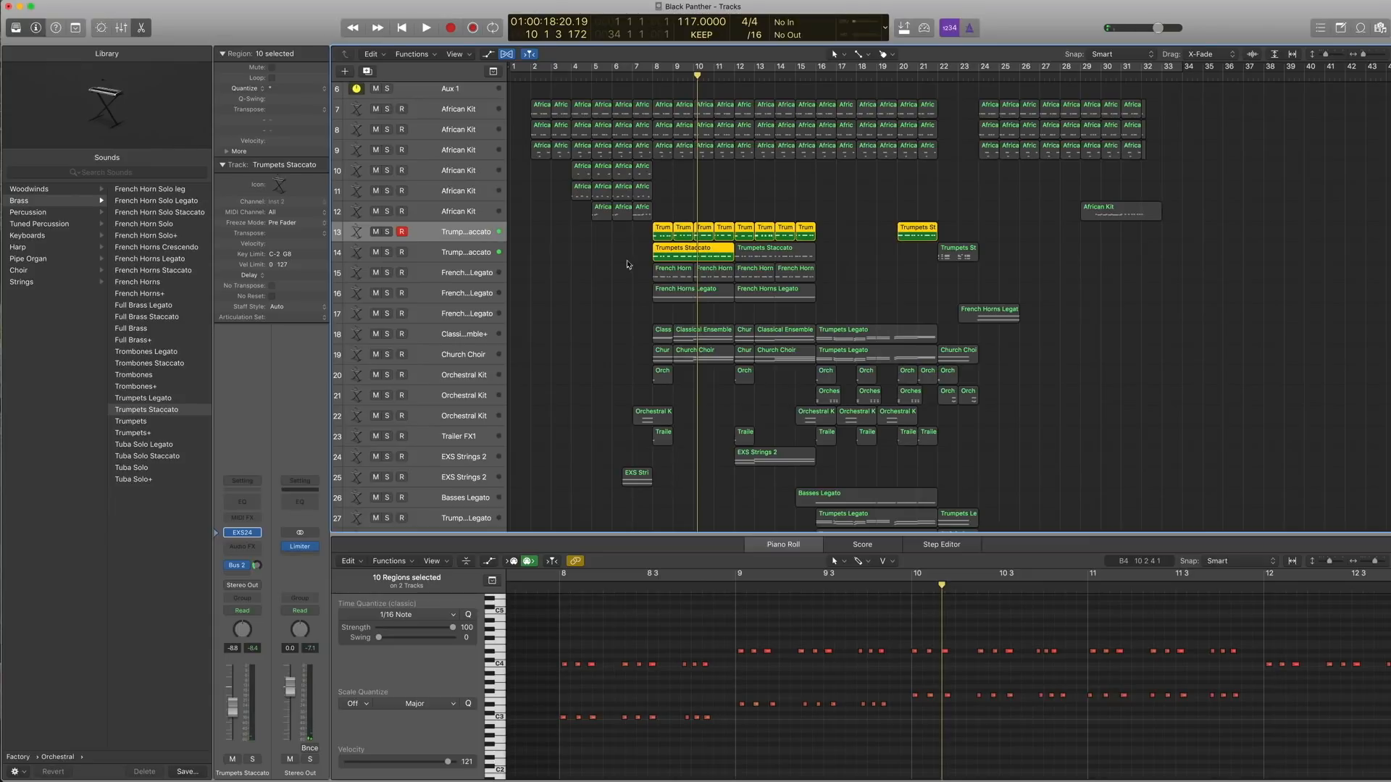
scroll(627, 265, left, 1)
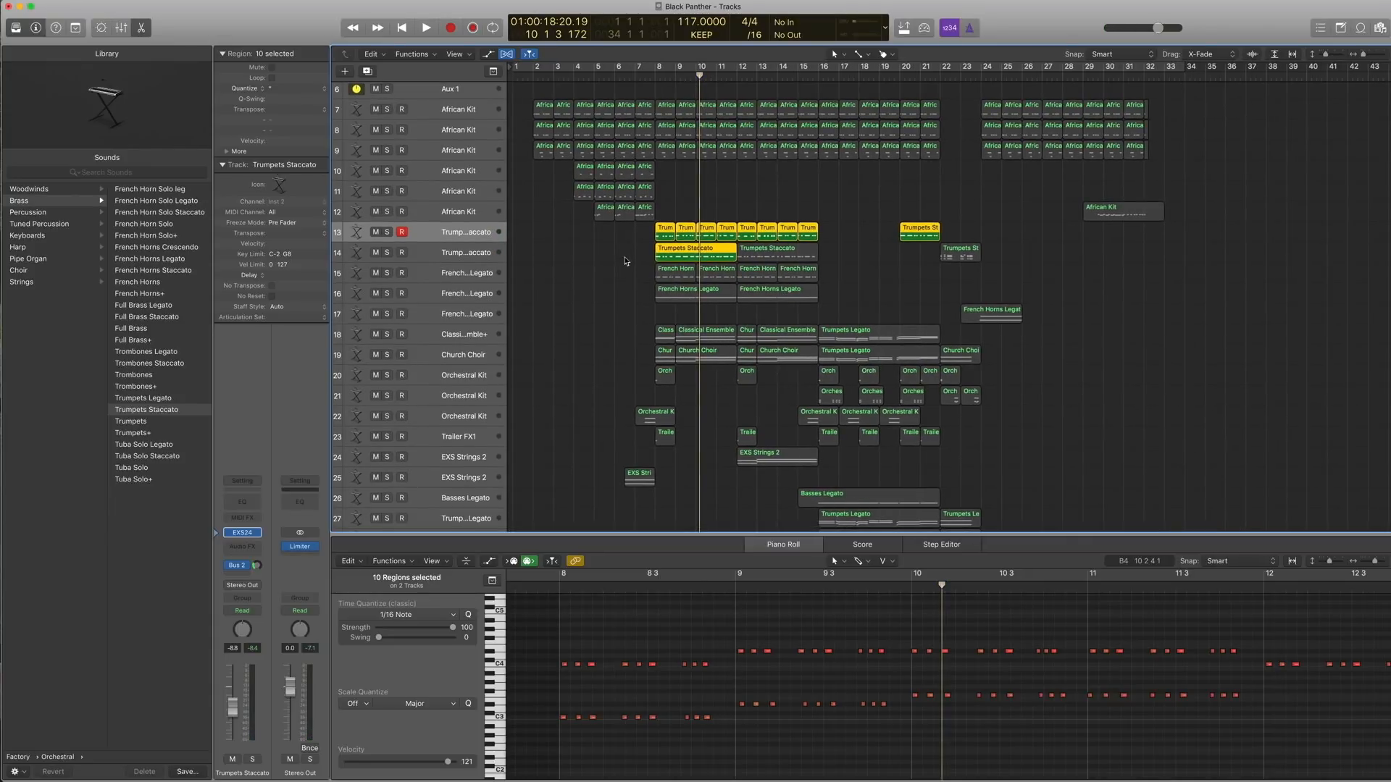
key(ctrl+s)
scroll(607, 270, right, 1)
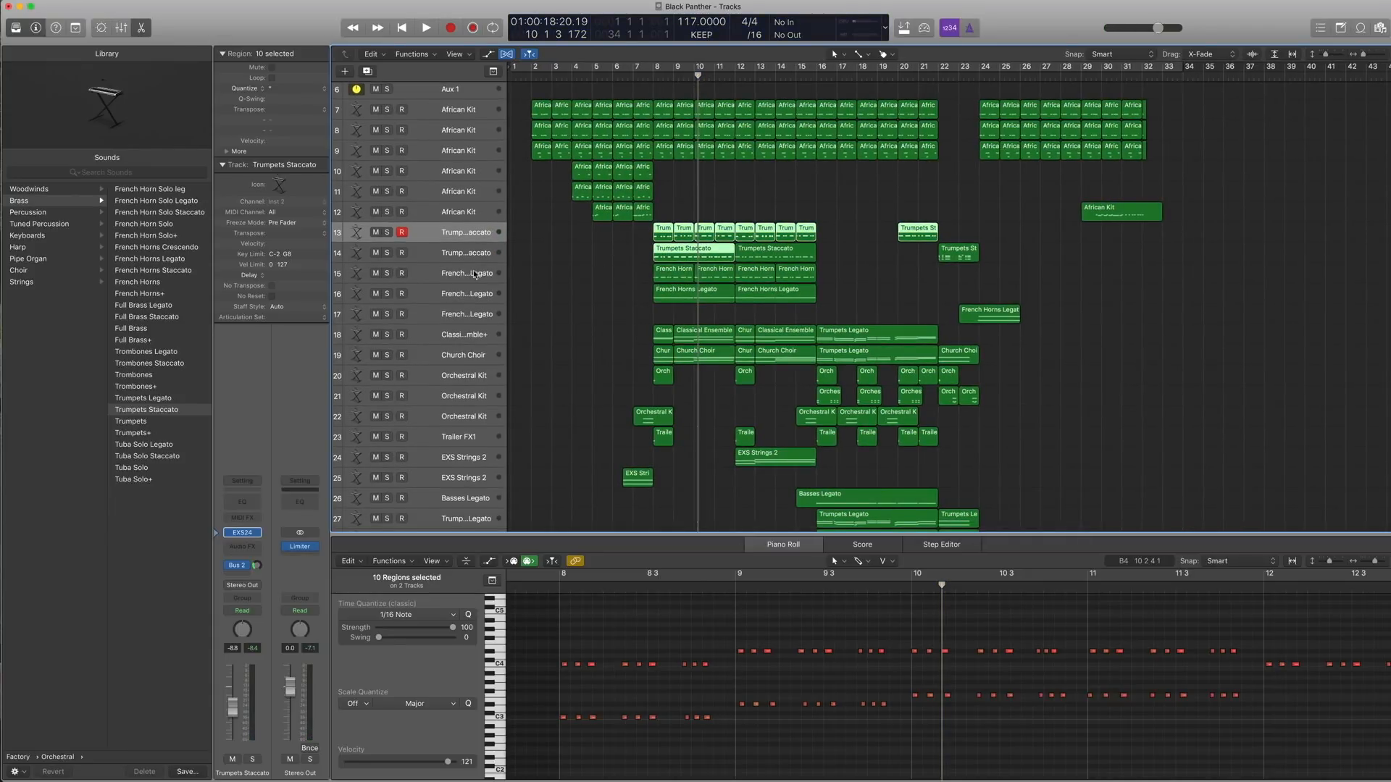
scroll(583, 269, left, 1)
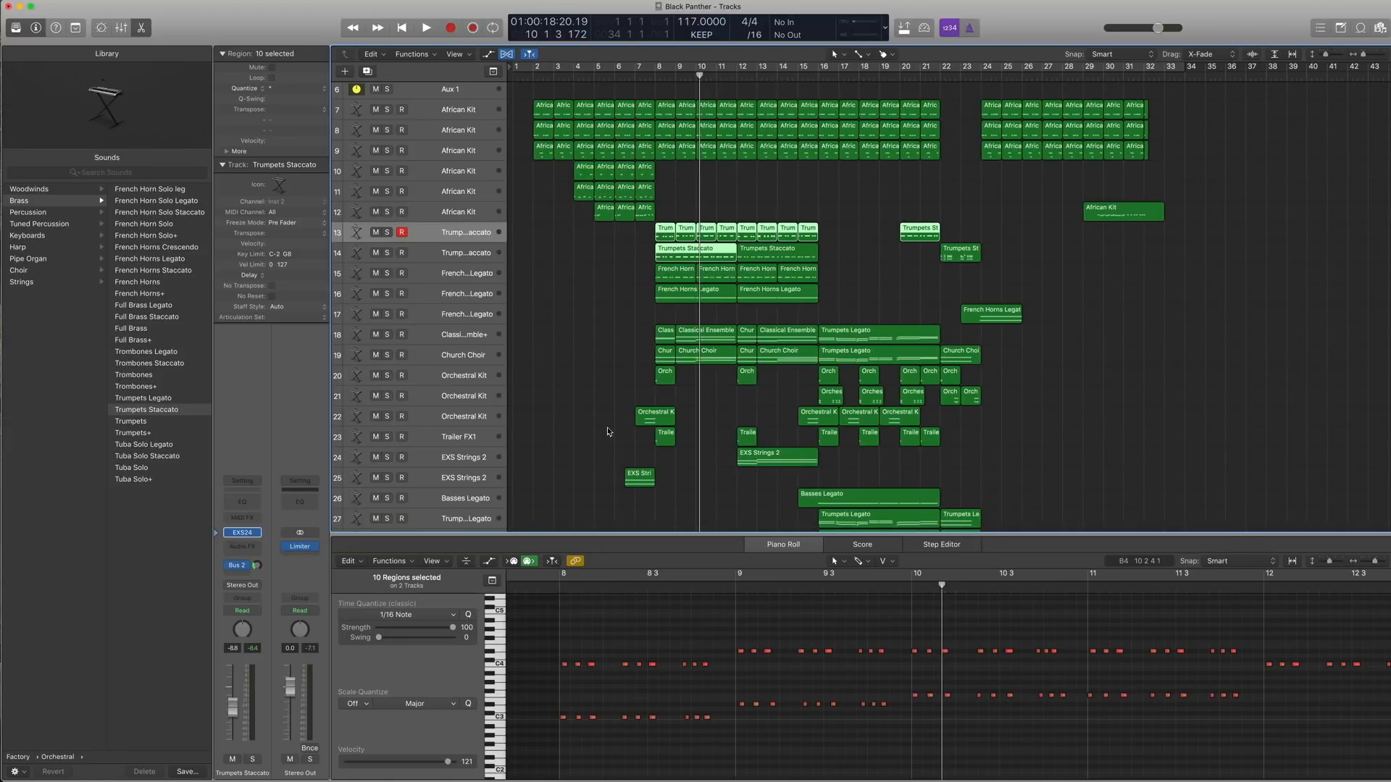
click(462, 276)
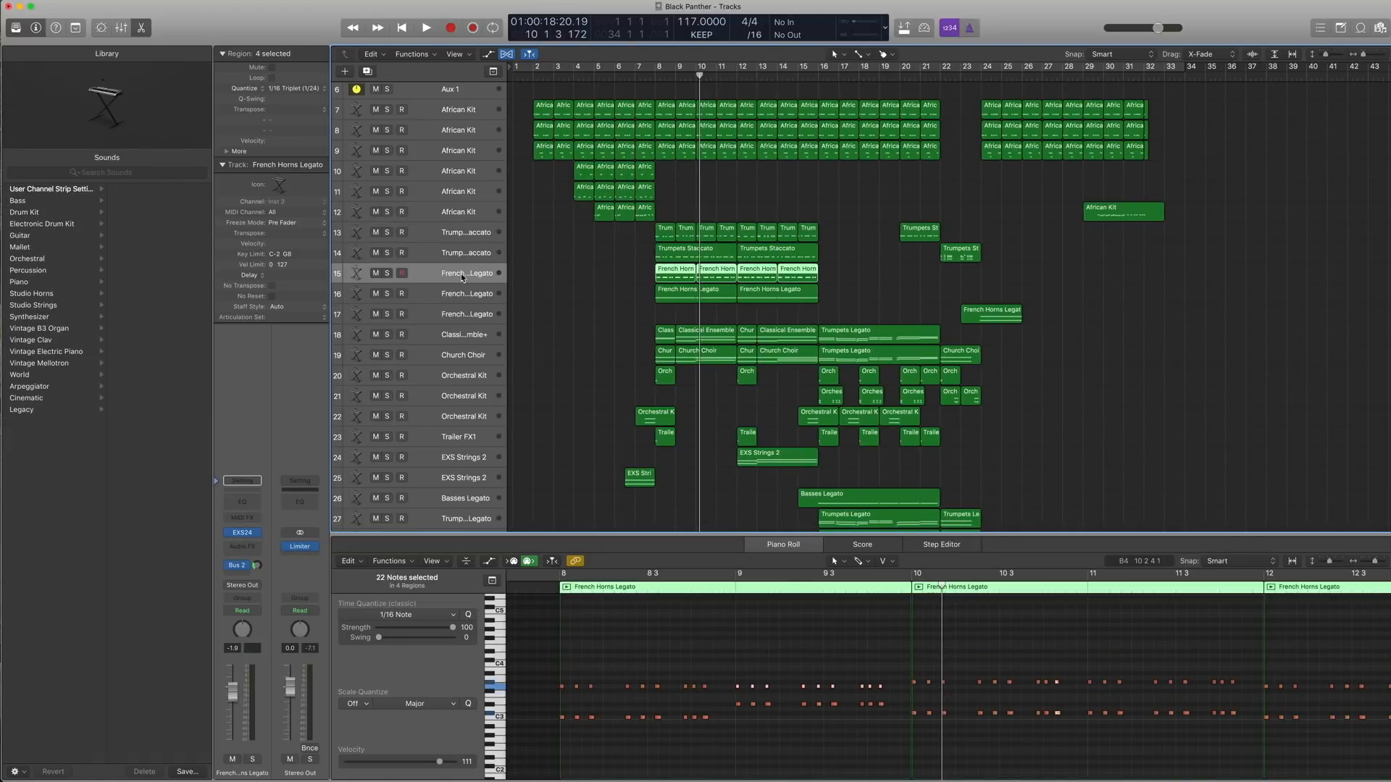
click(217, 536)
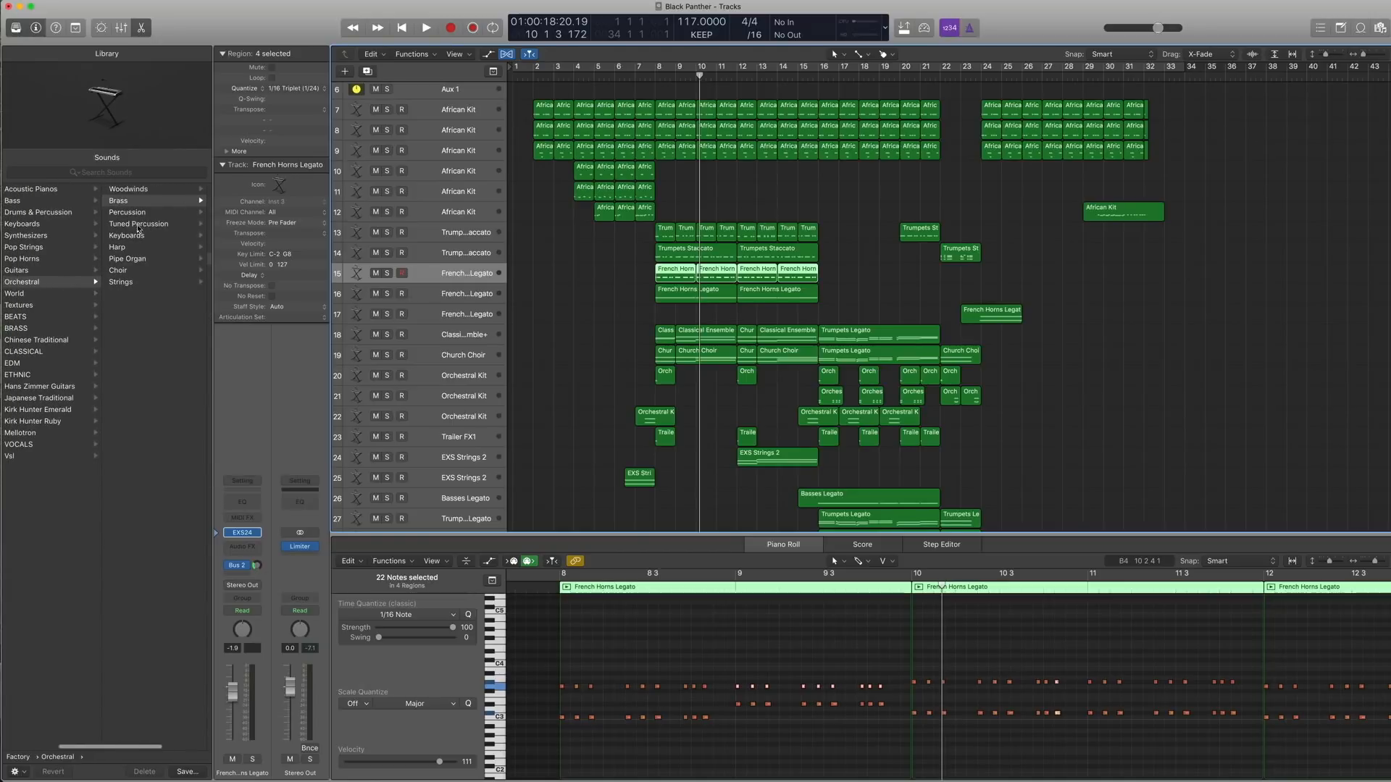
click(120, 201)
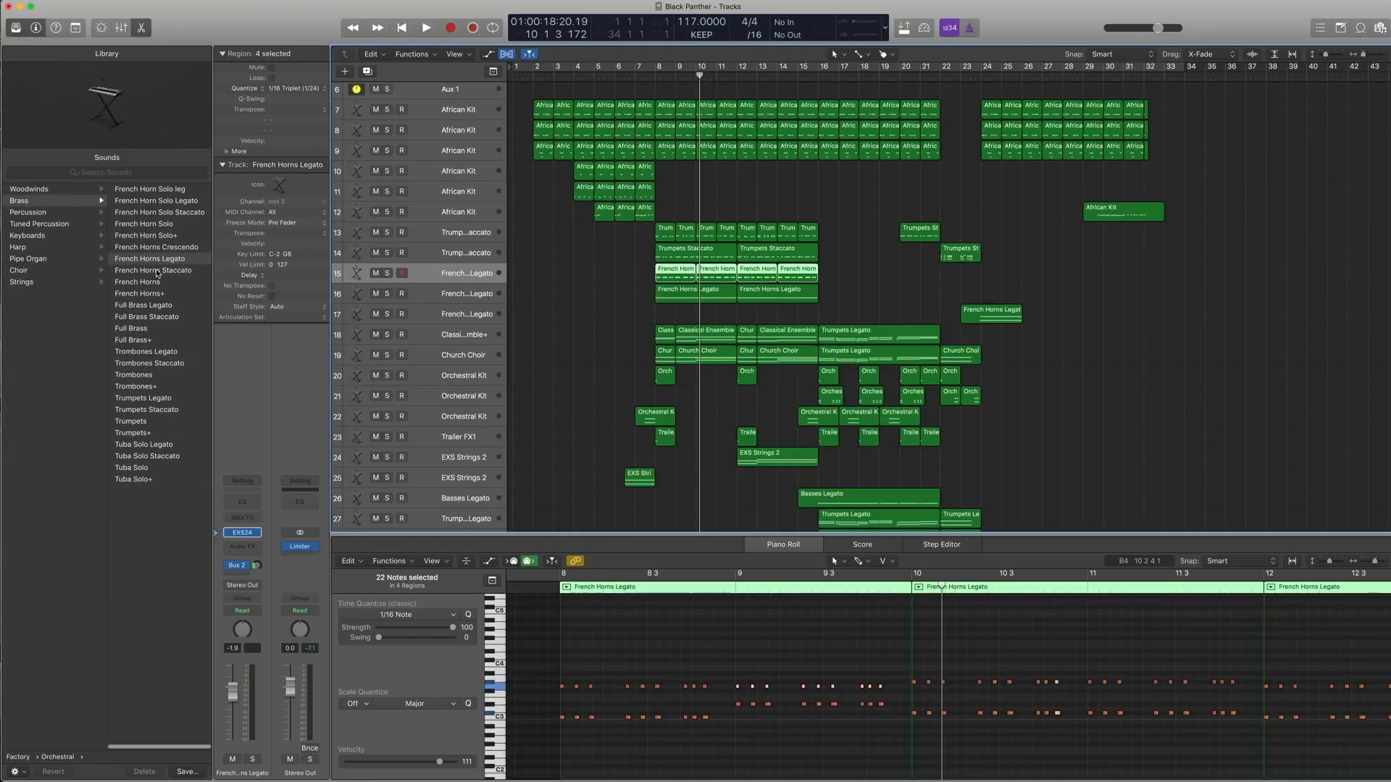
Step: Solo French Horns Legato track 15, play its regions from bar 8, stop, and turn solo off
key(ctrl+s)
scroll(611, 221, up, 1)
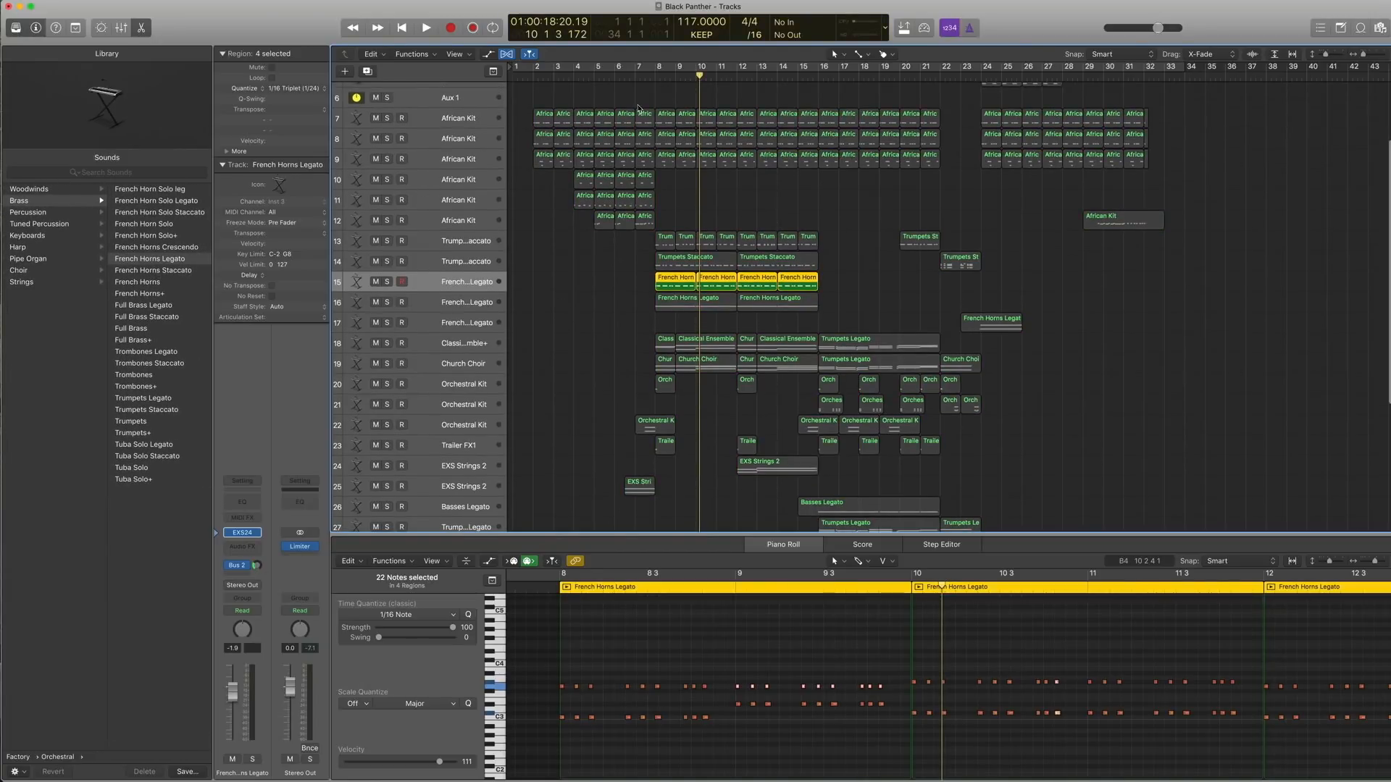
click(655, 75)
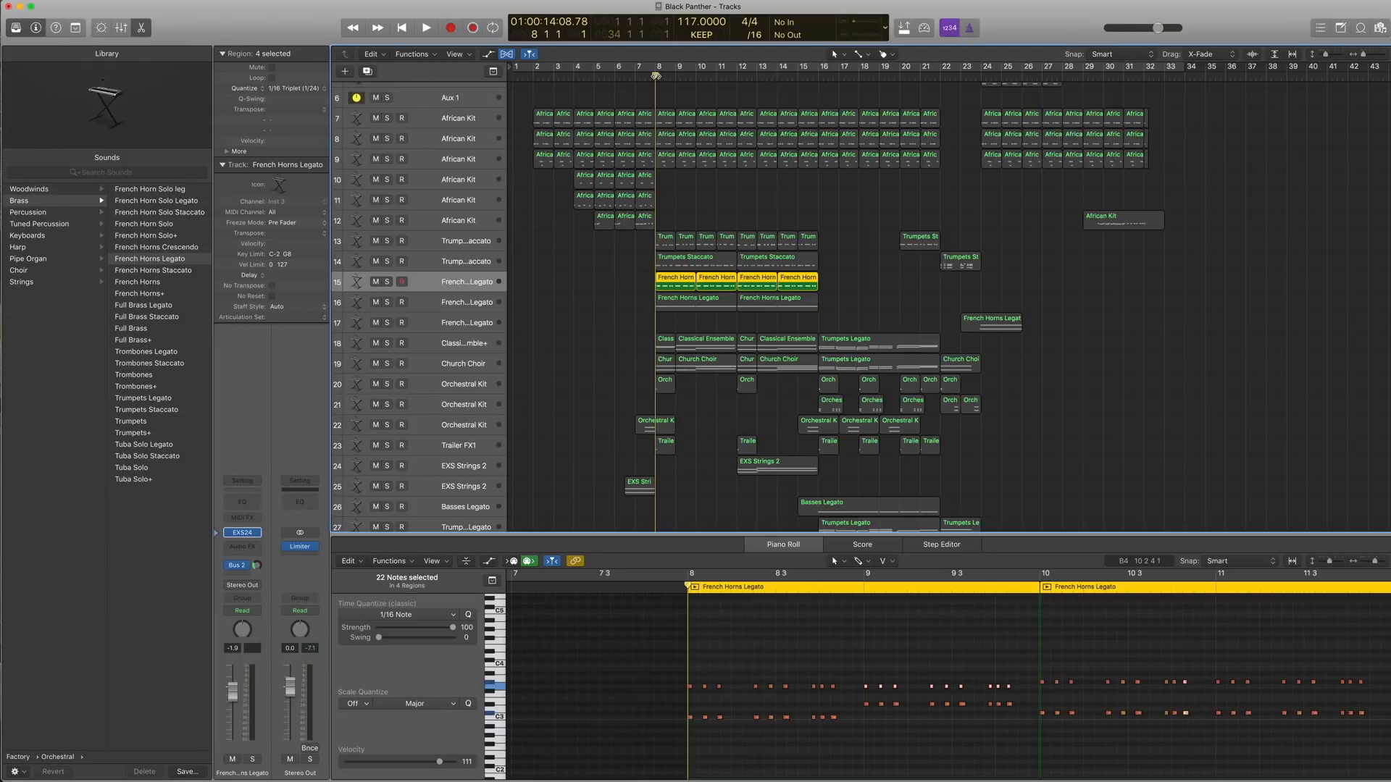
key(space)
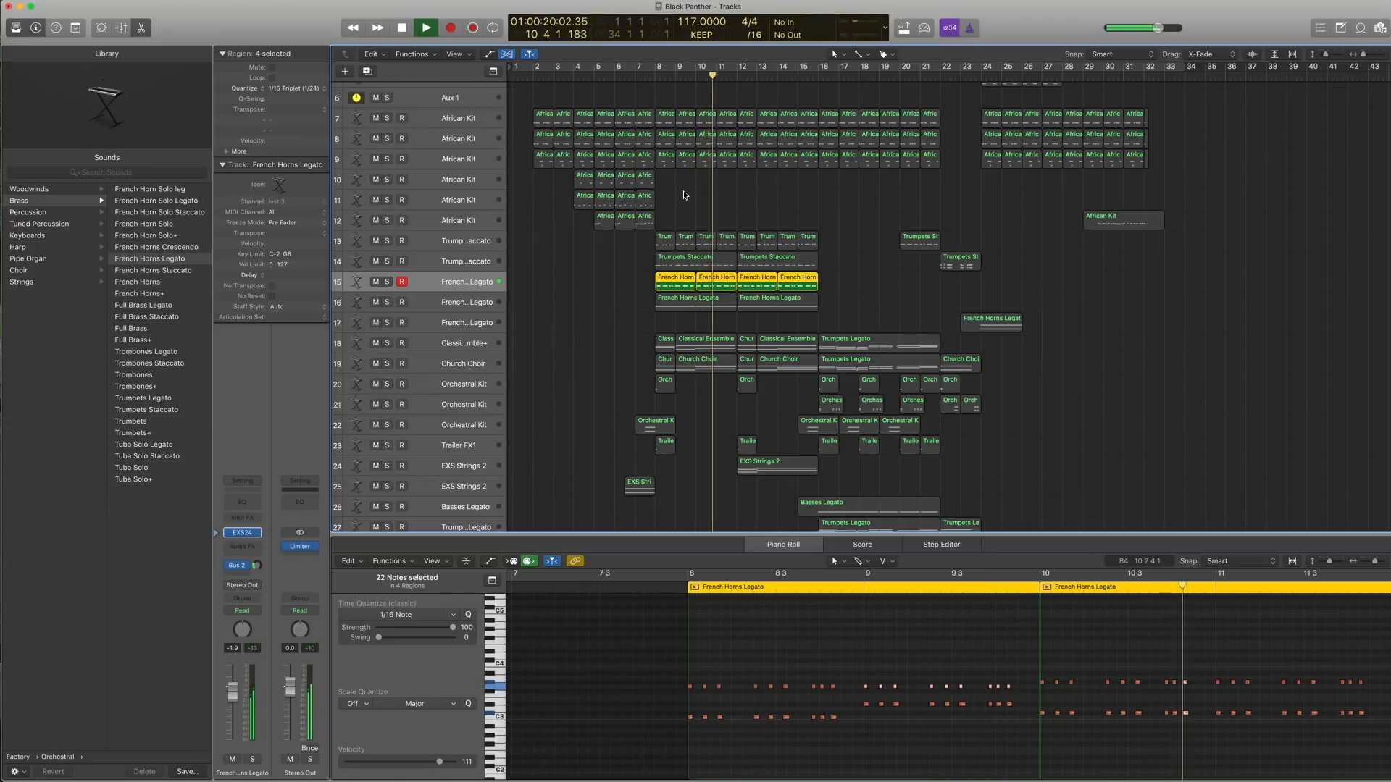
key(space)
key(ctrl+s)
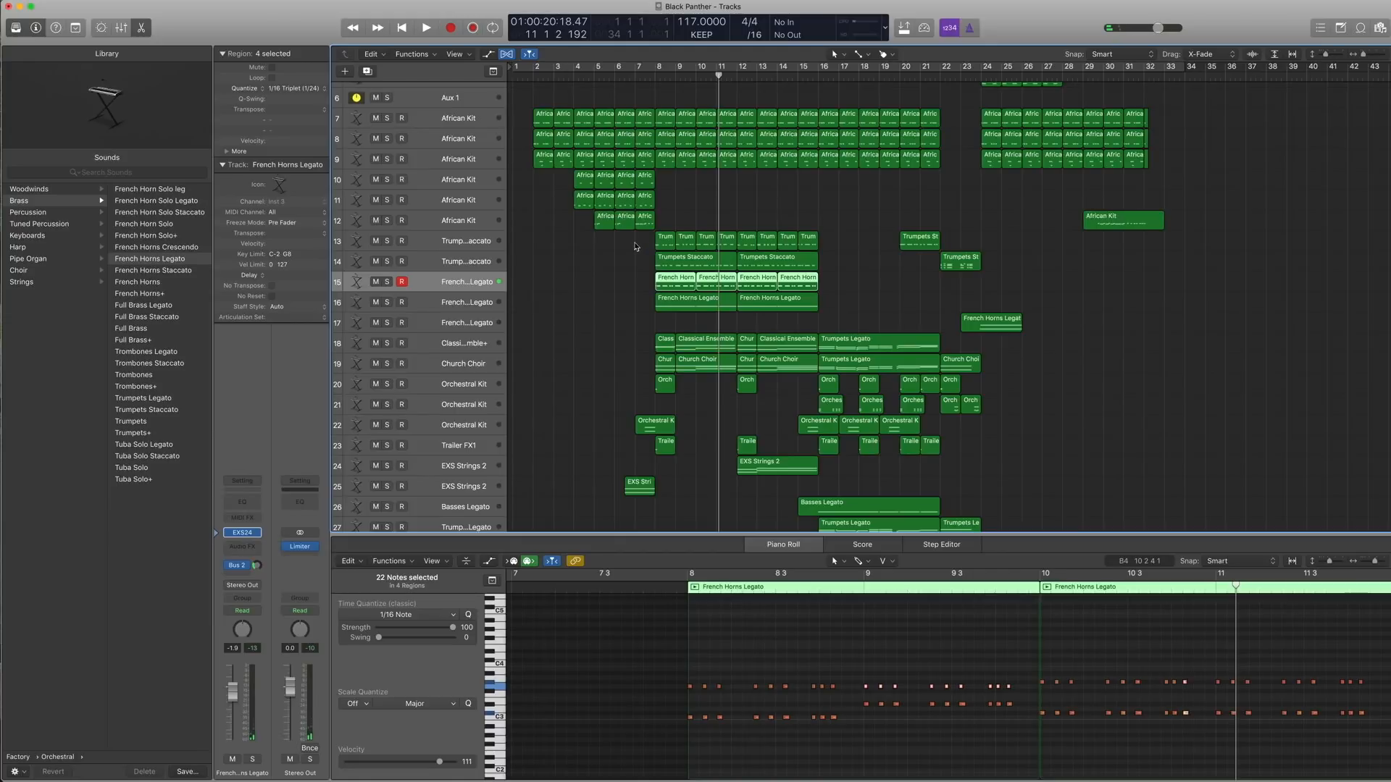
Step: Play the bar 8 to 11 regions of tracks 13 to 15 together in solo from bar 8, and select their notes around bar 10
drag(635, 247, 728, 290)
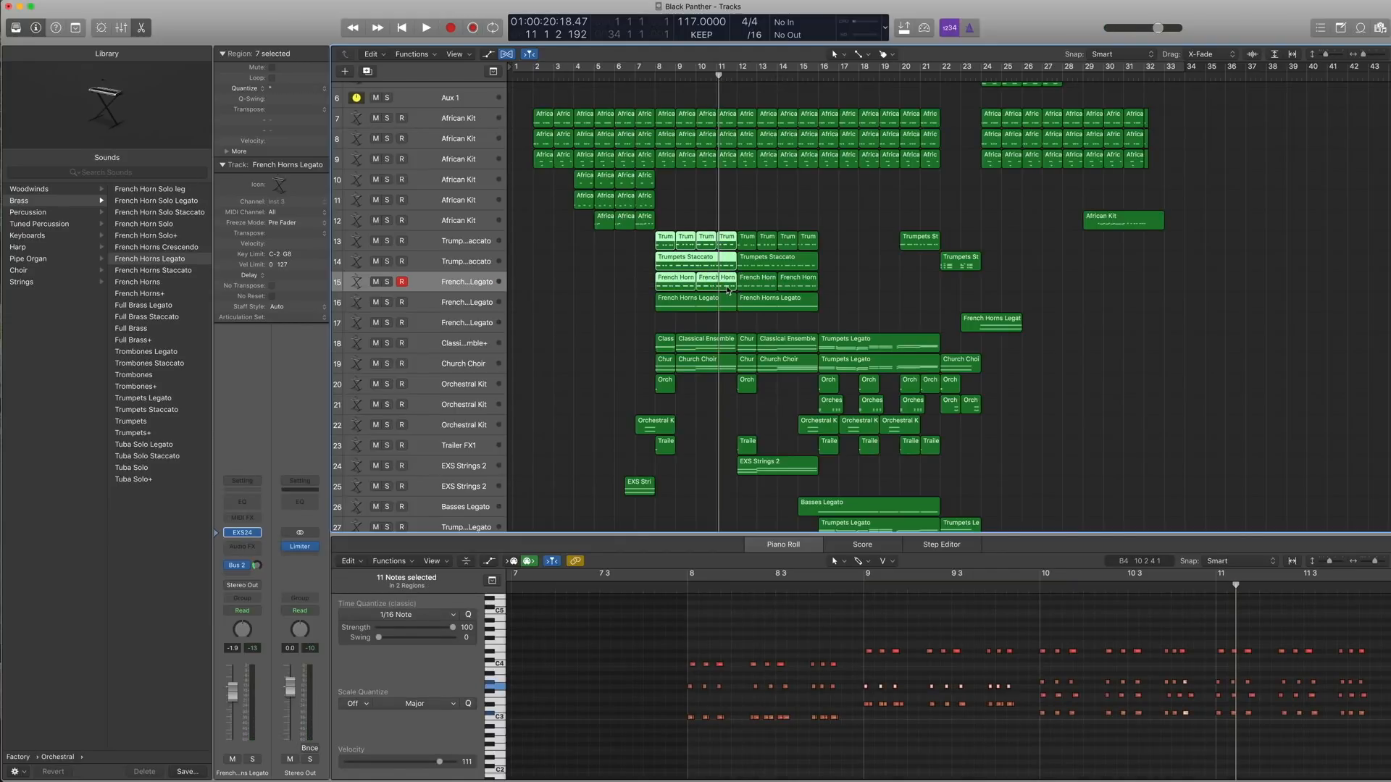
key(ctrl+s)
key(comma)
key(comma)
key(comma)
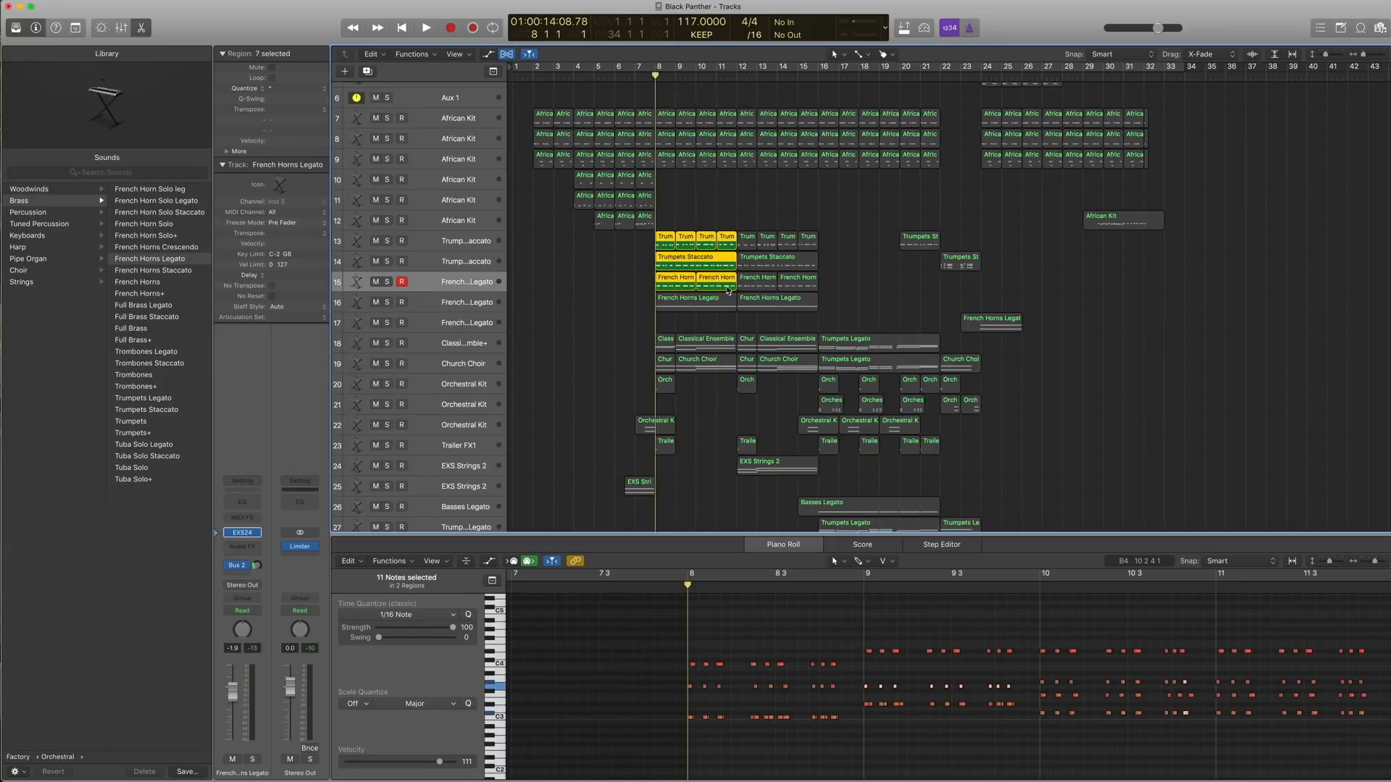
key(space)
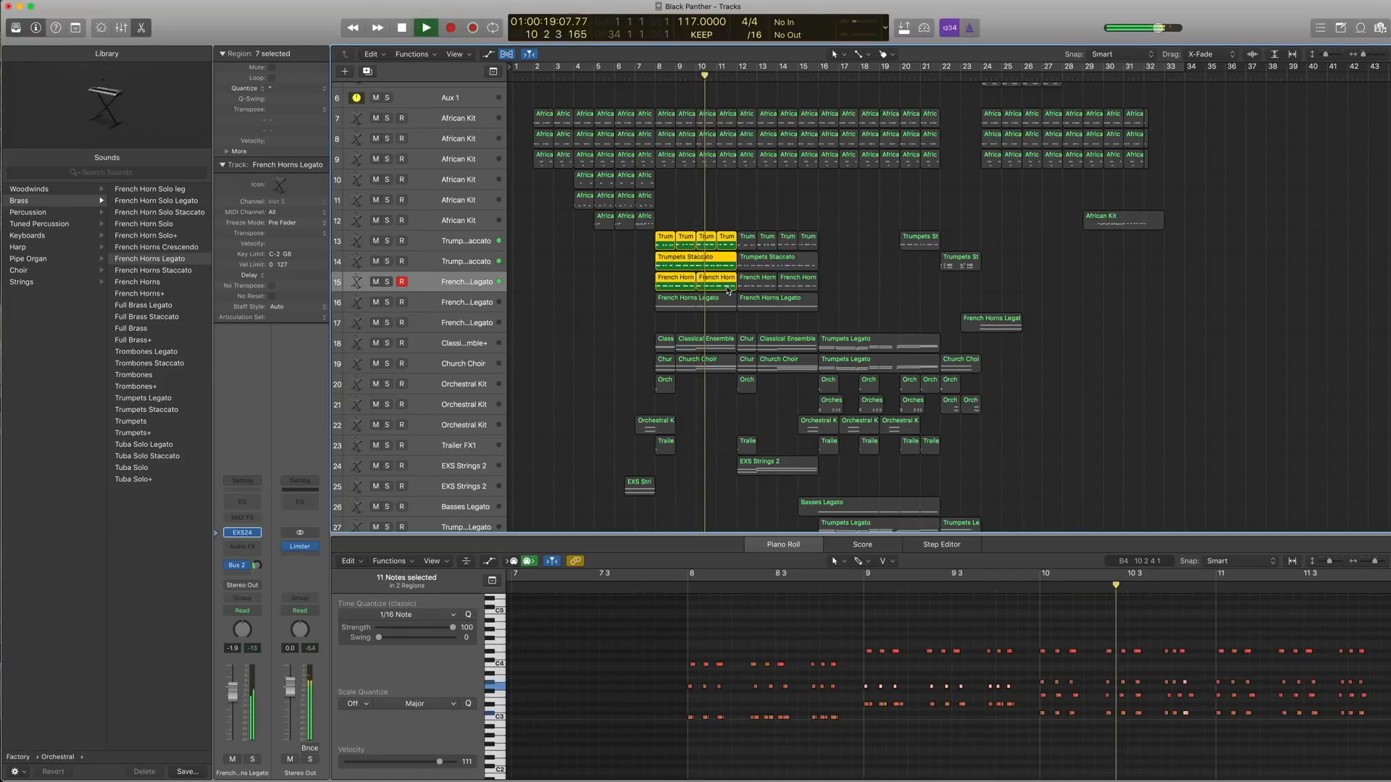
key(space)
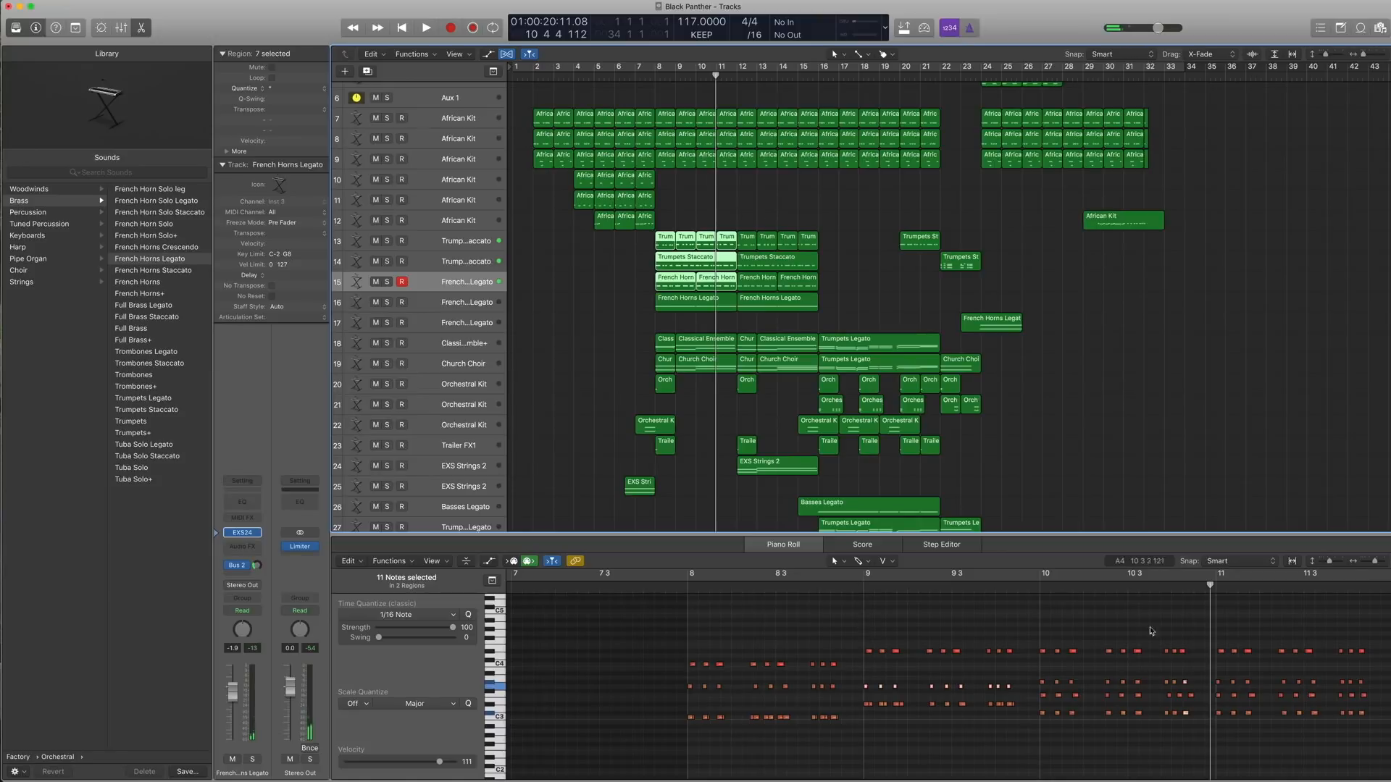
drag(1168, 742, 989, 633)
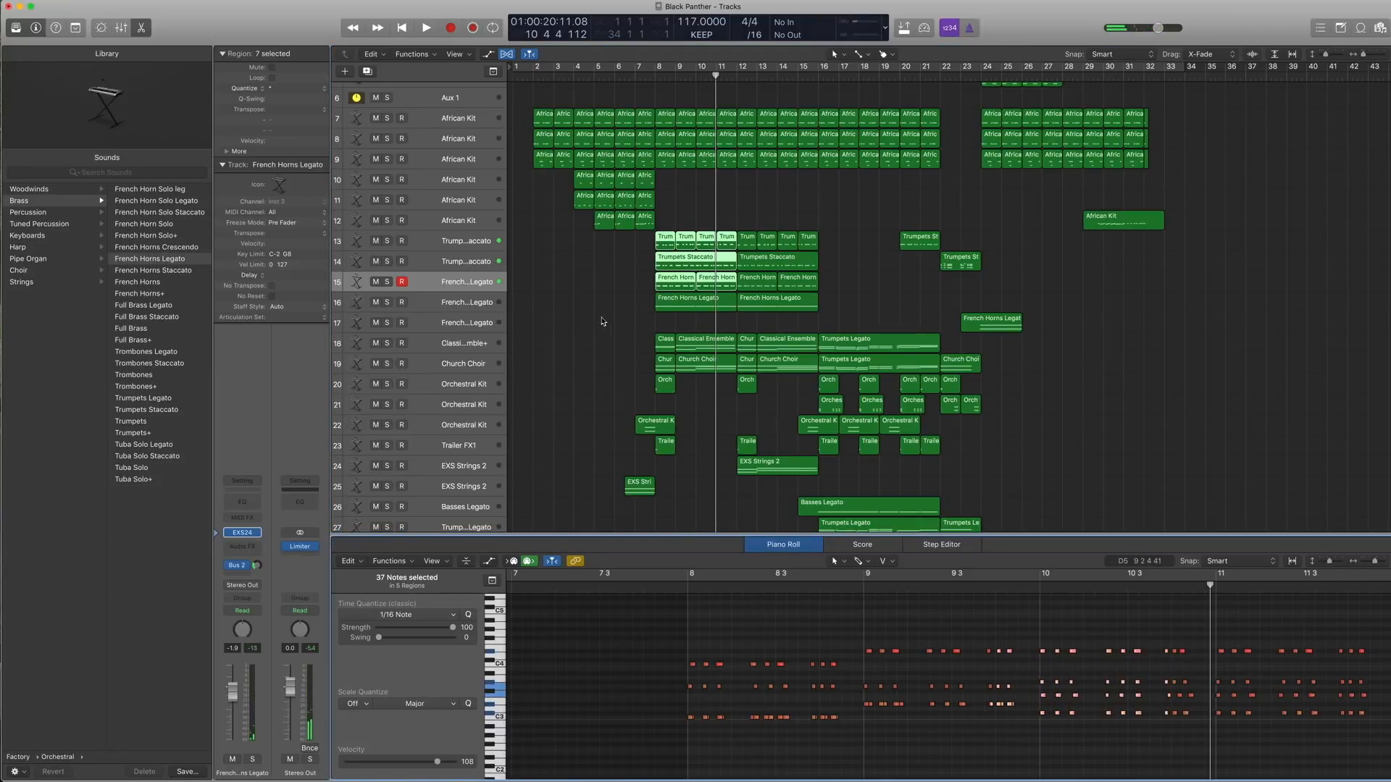
Step: Select French Horns Legato track 16, move the playhead back to bar 8, and reveal its EXS24 patch among the Orchestral Brass sounds
click(602, 322)
click(478, 305)
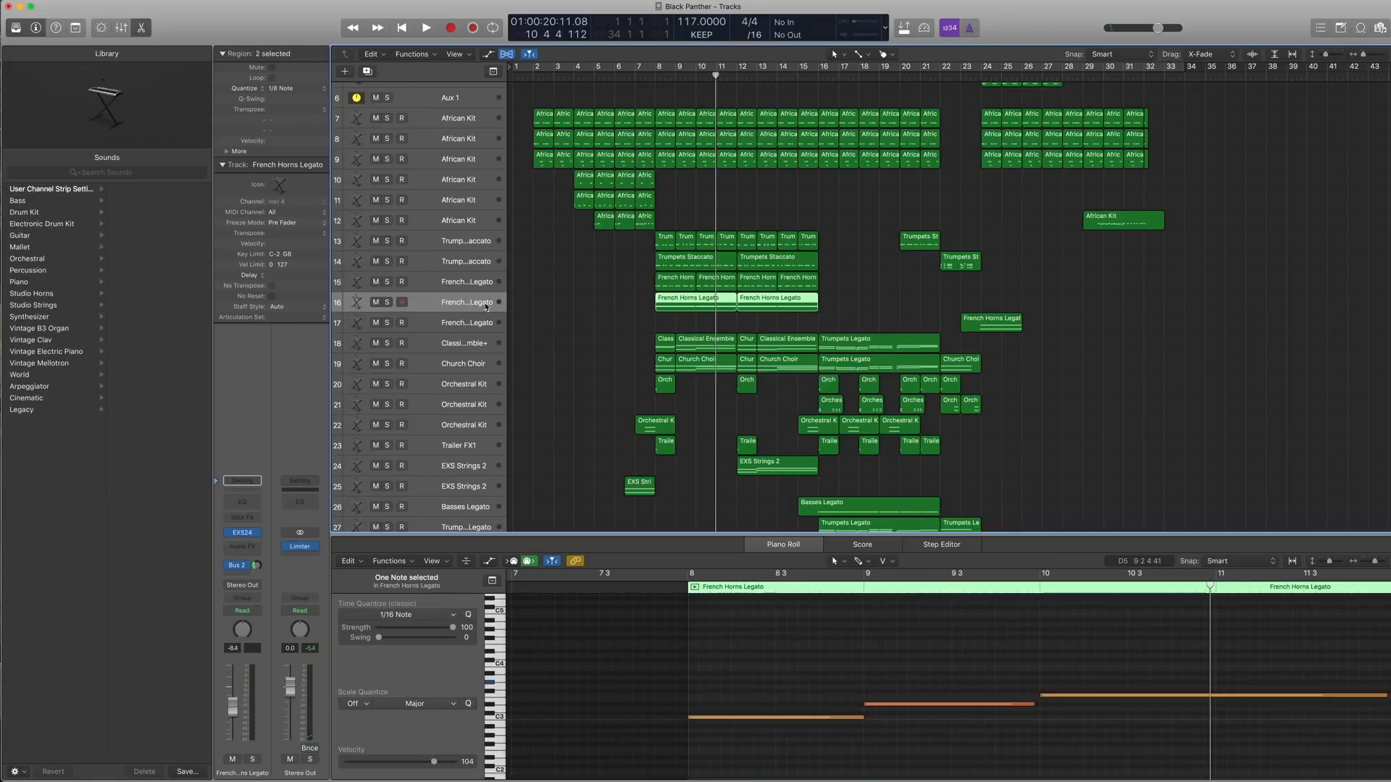
key(comma)
key(comma)
key(comma)
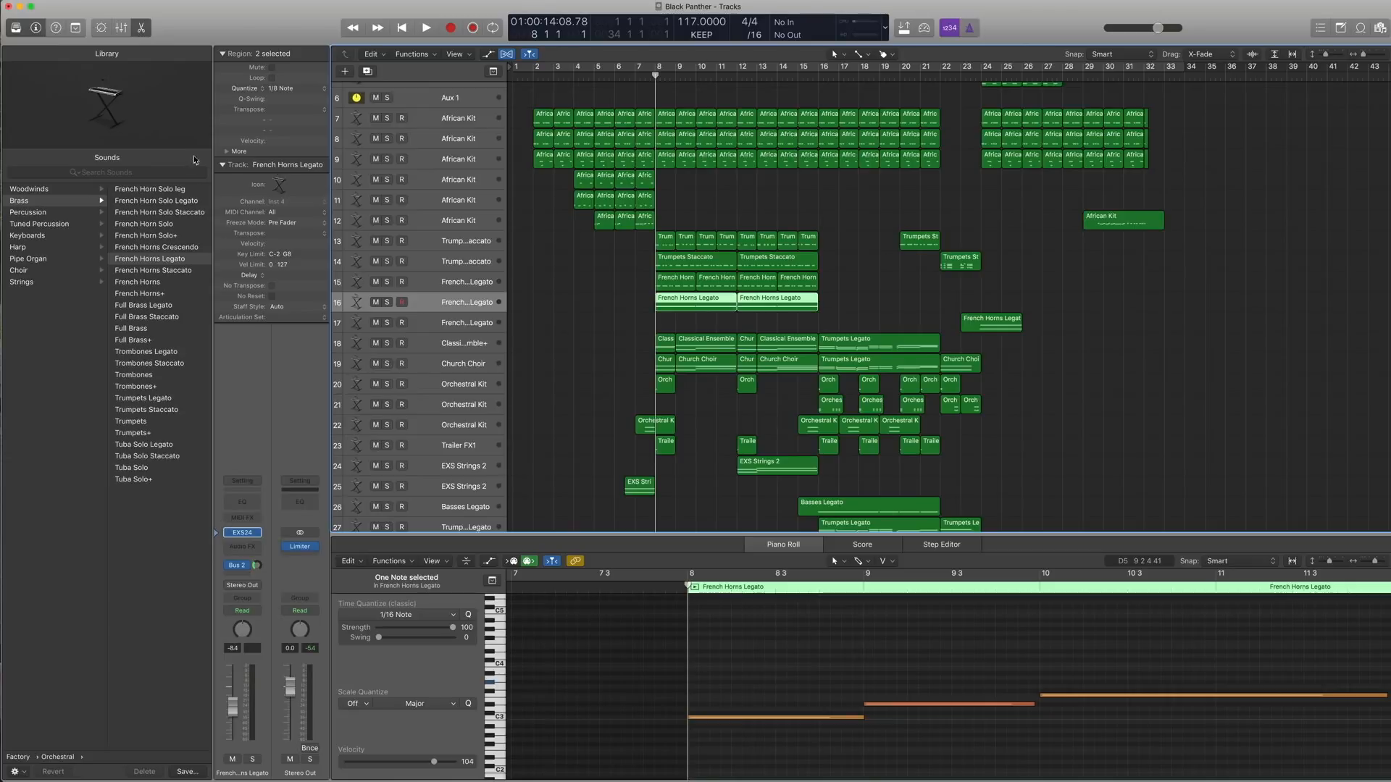
scroll(148, 217, left, 5)
scroll(126, 207, right, 1)
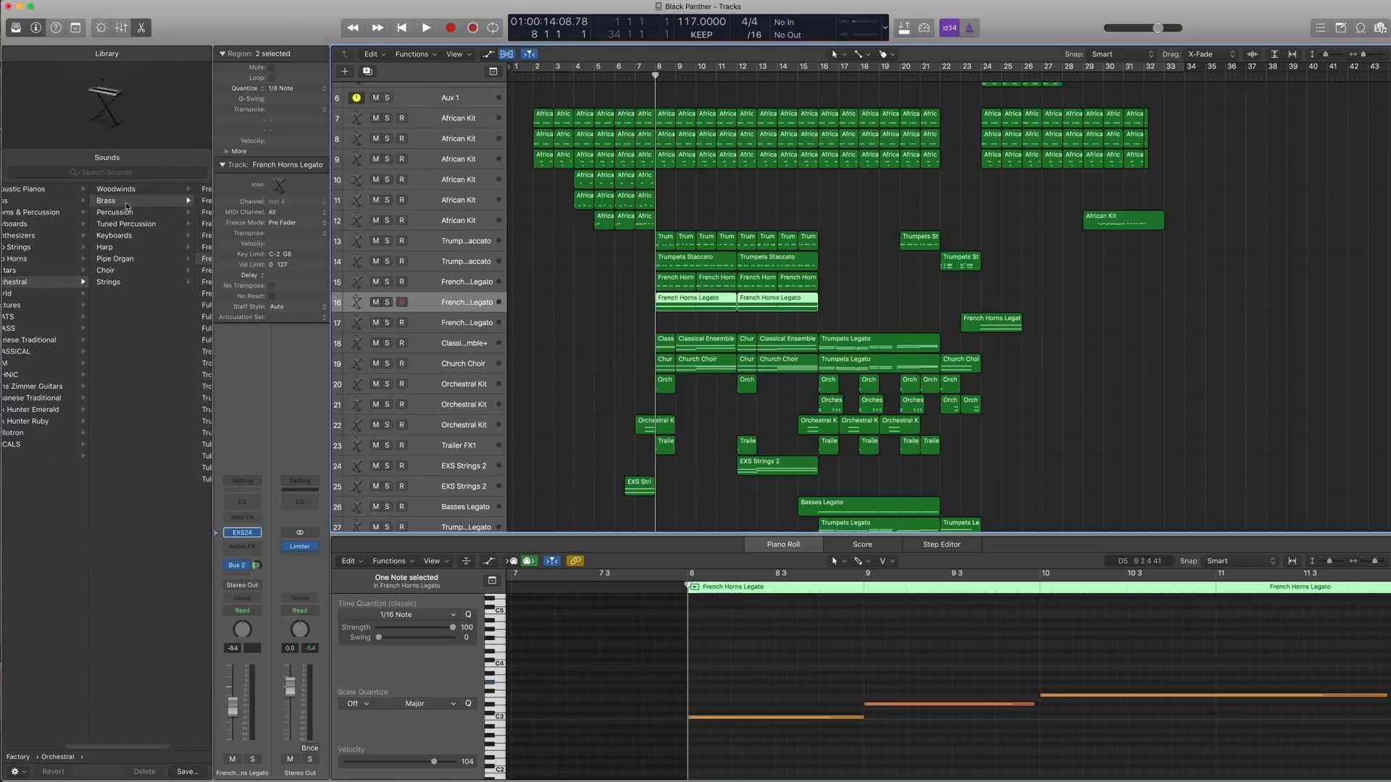
scroll(126, 207, right, 3)
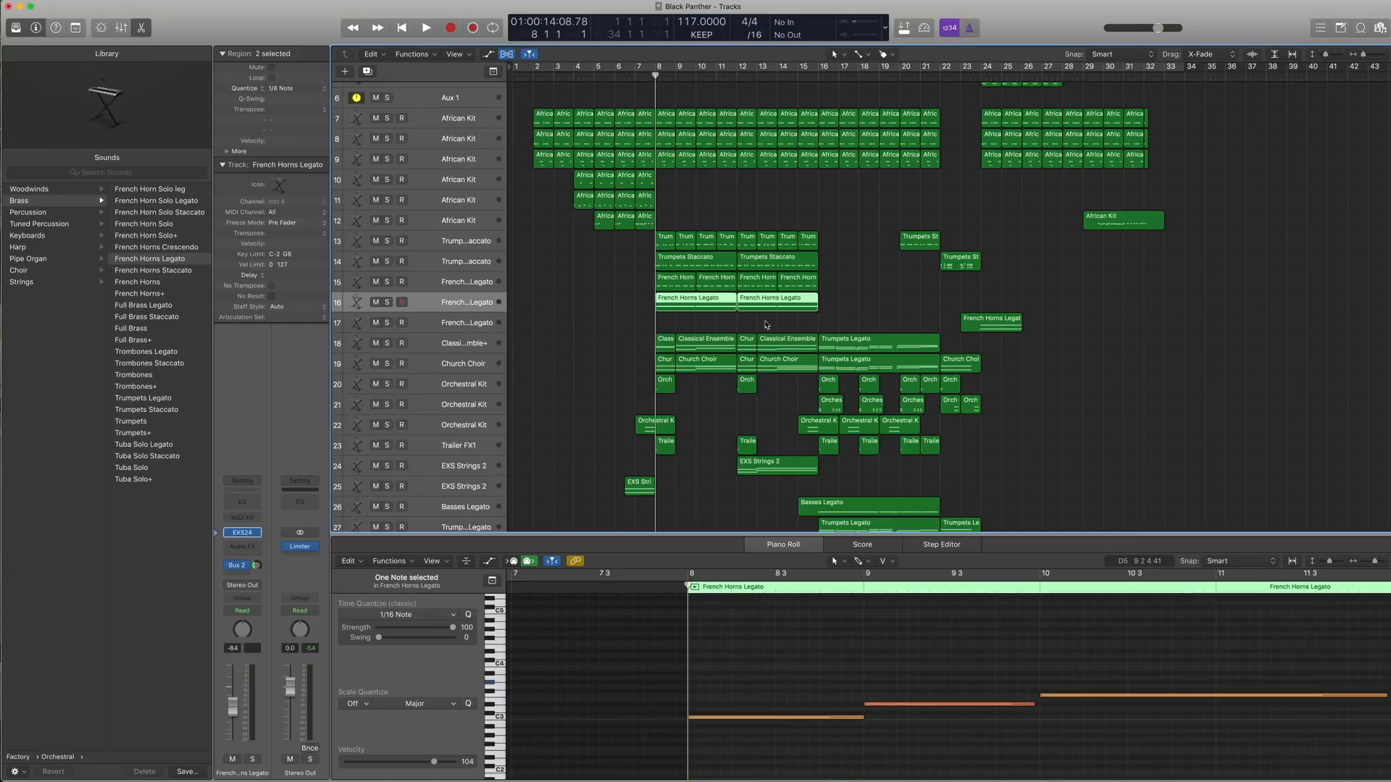
Step: Solo the French Horns Legato regions of track 16, play them from bar 8, stop, and turn solo off
key(ctrl+s)
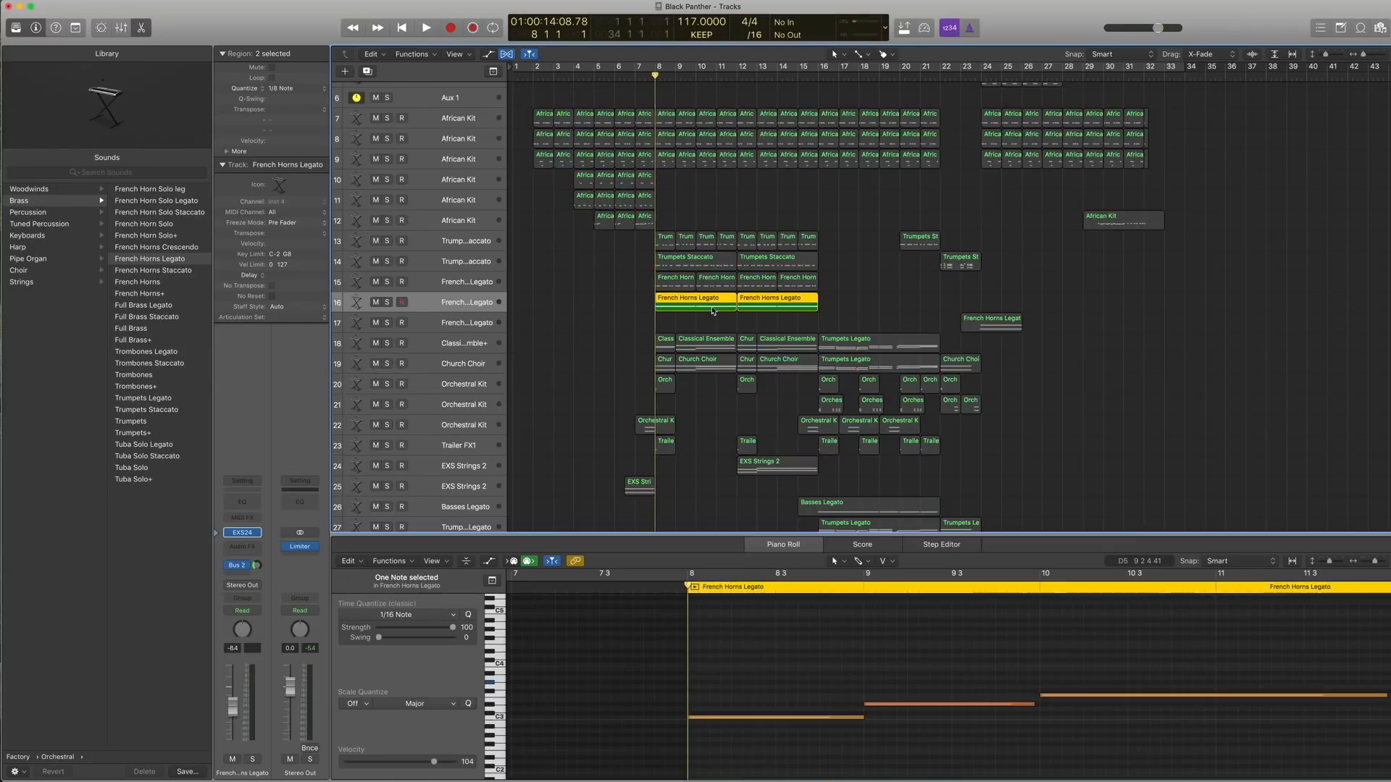
key(space)
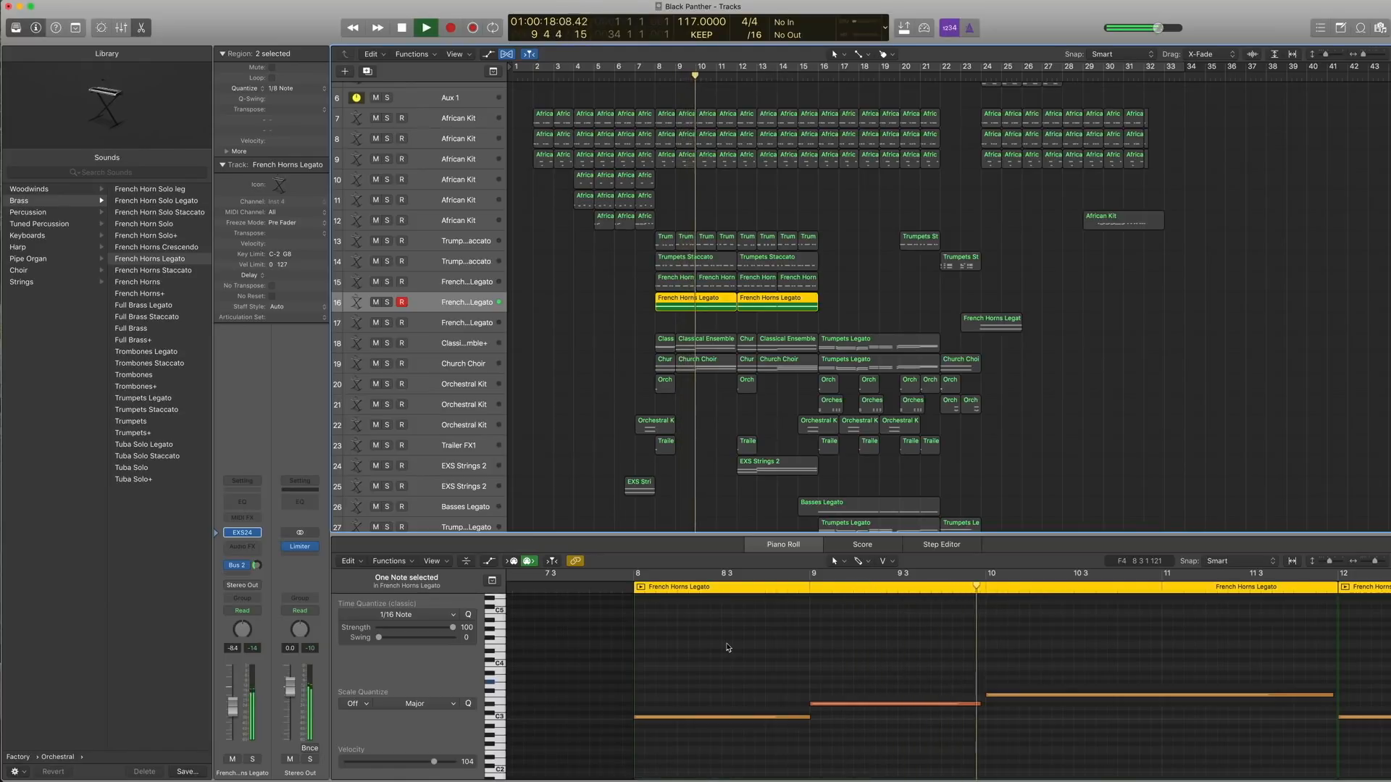
key(space)
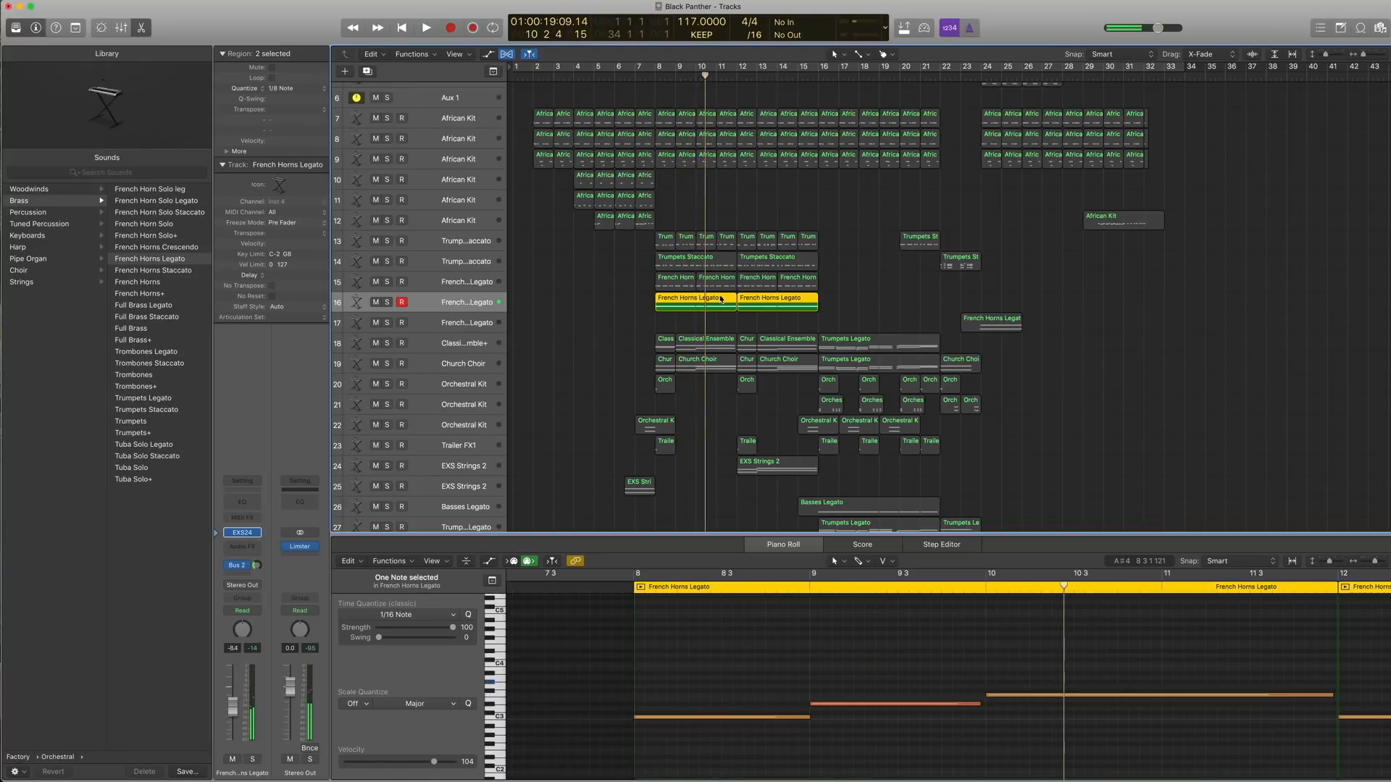
key(ctrl+s)
Step: Select the bar 8 to 11 regions of tracks 13 to 16, play them together in solo, and stop
drag(720, 320, 662, 249)
key(ctrl+s)
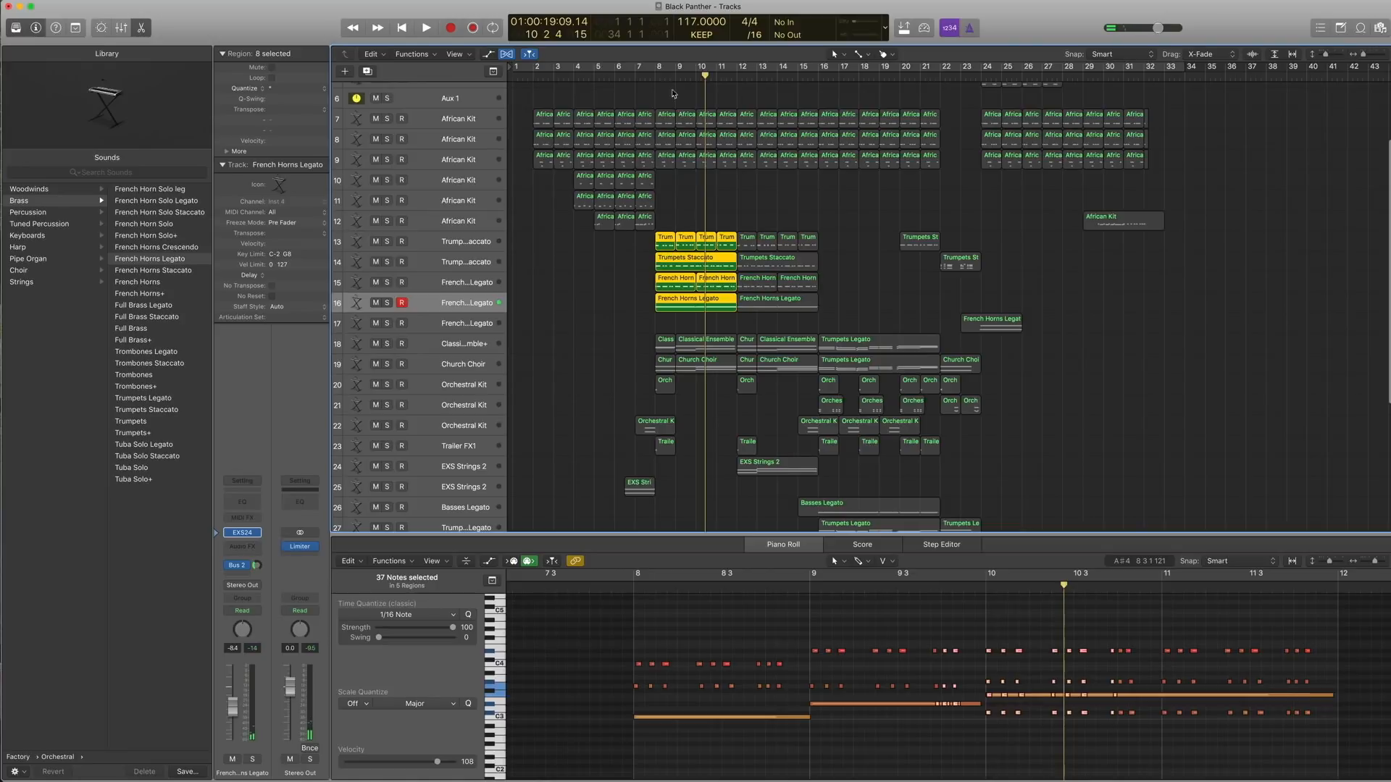
key(shift+space)
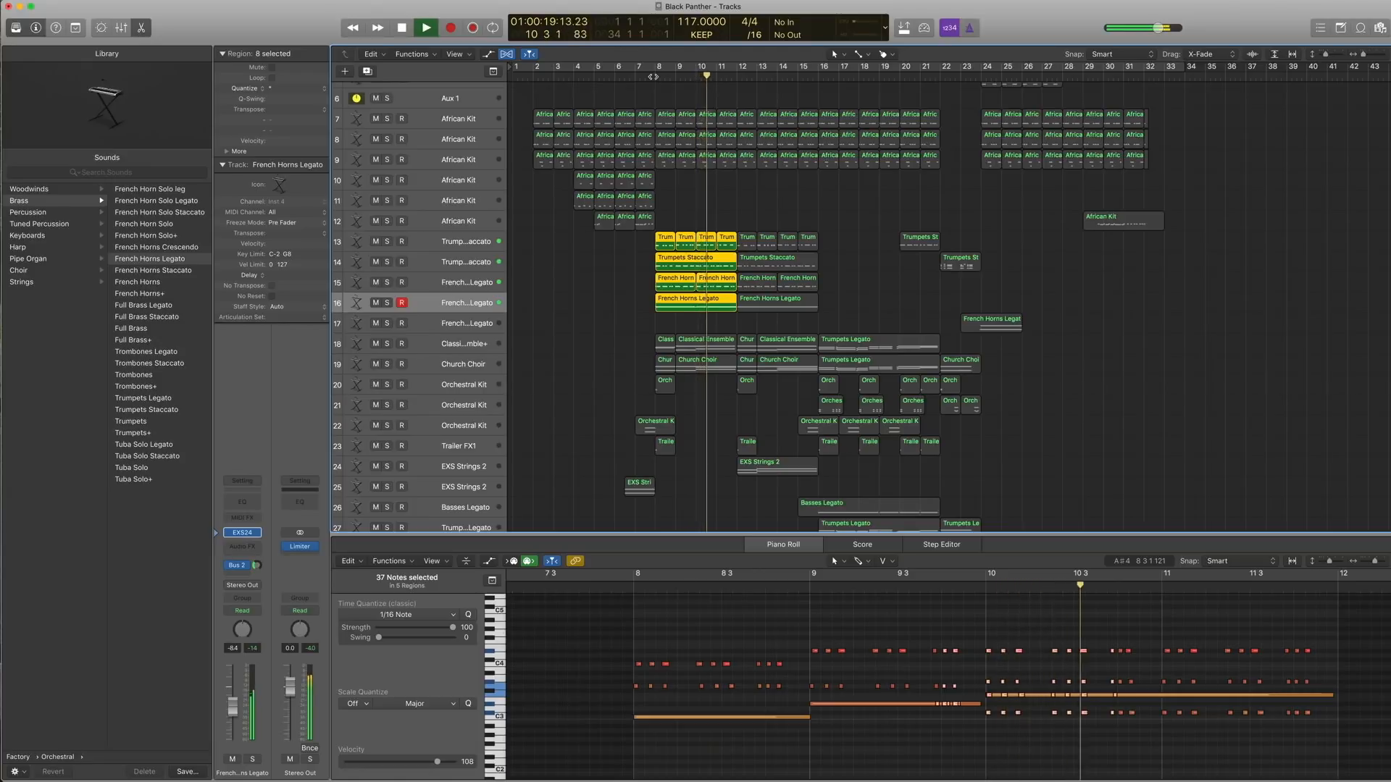
key(space)
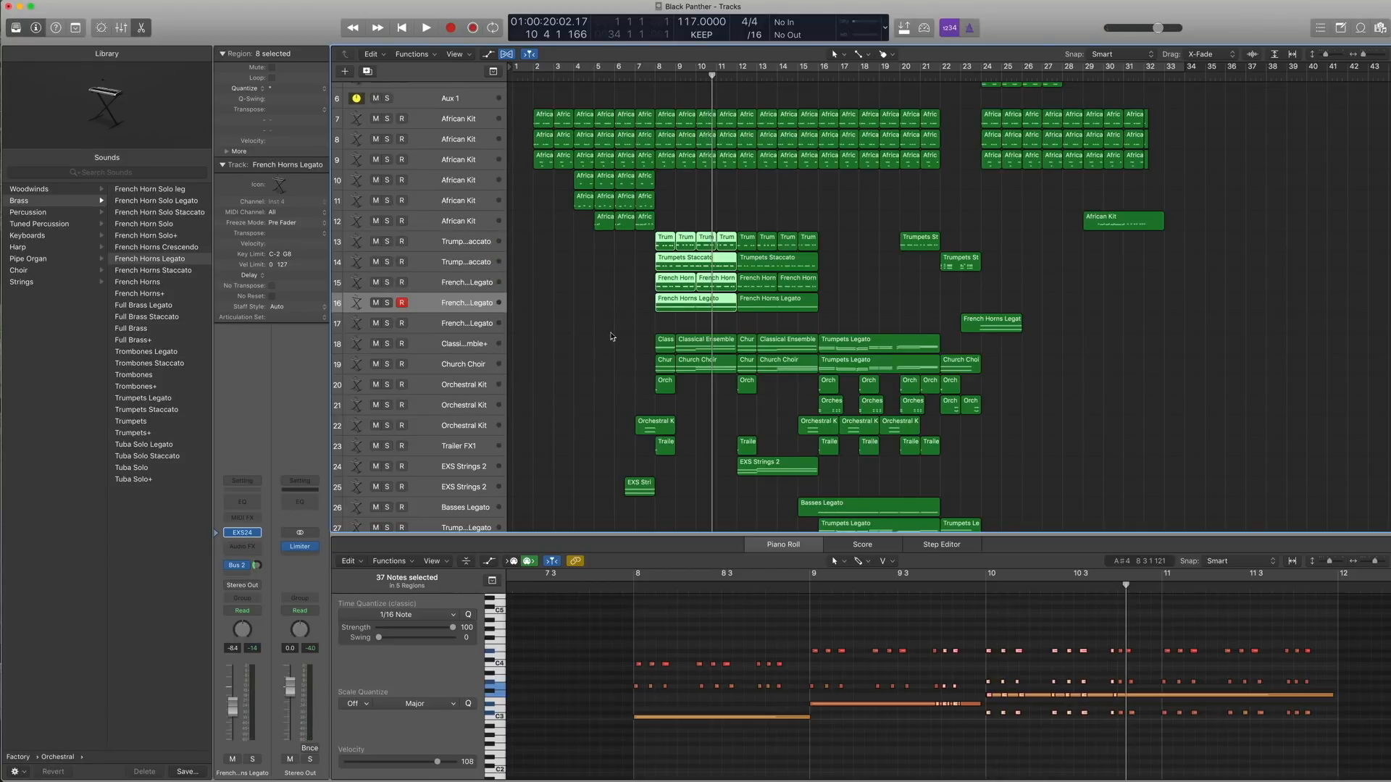
Step: Select Classical Ensemble+ track 18 and reveal its EXS24 patch among the Orchestral Choir sounds
scroll(612, 337, down, 1)
click(470, 328)
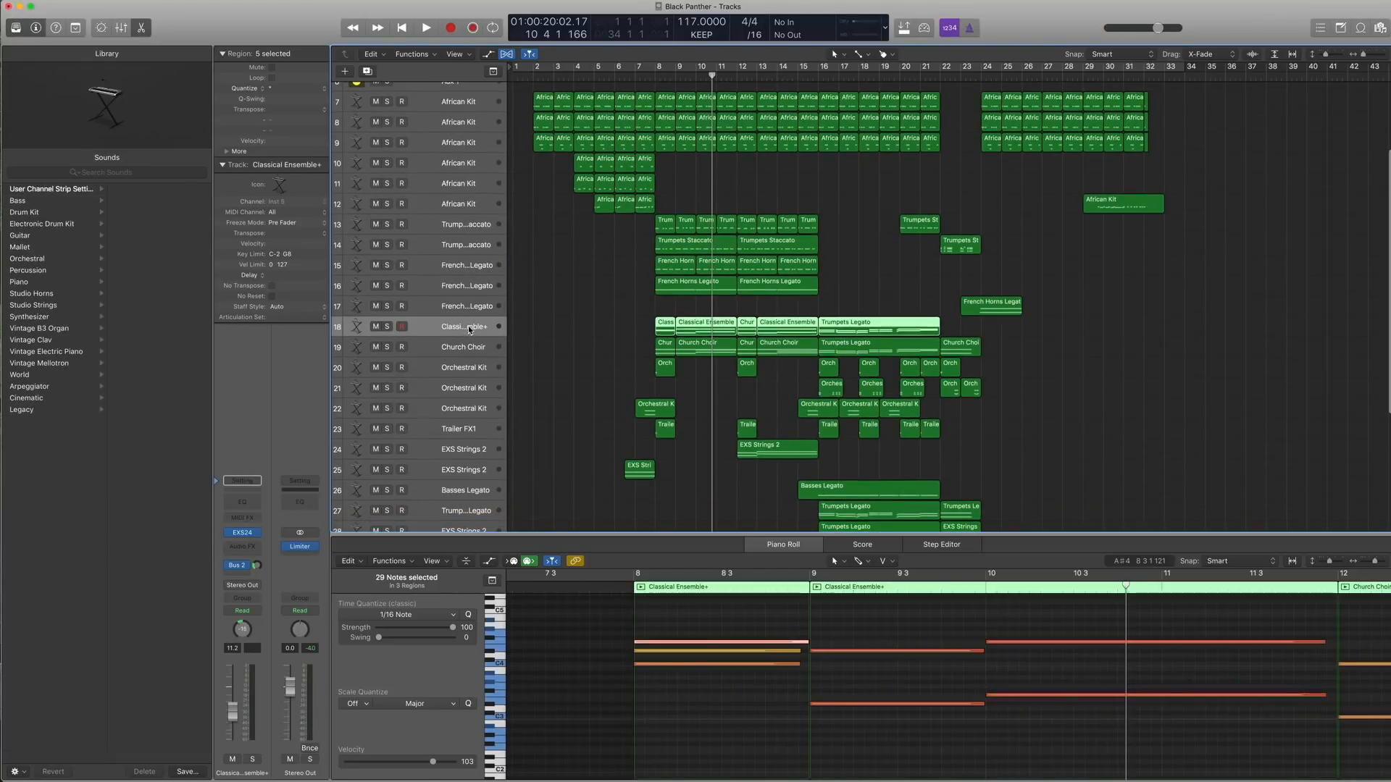
click(218, 535)
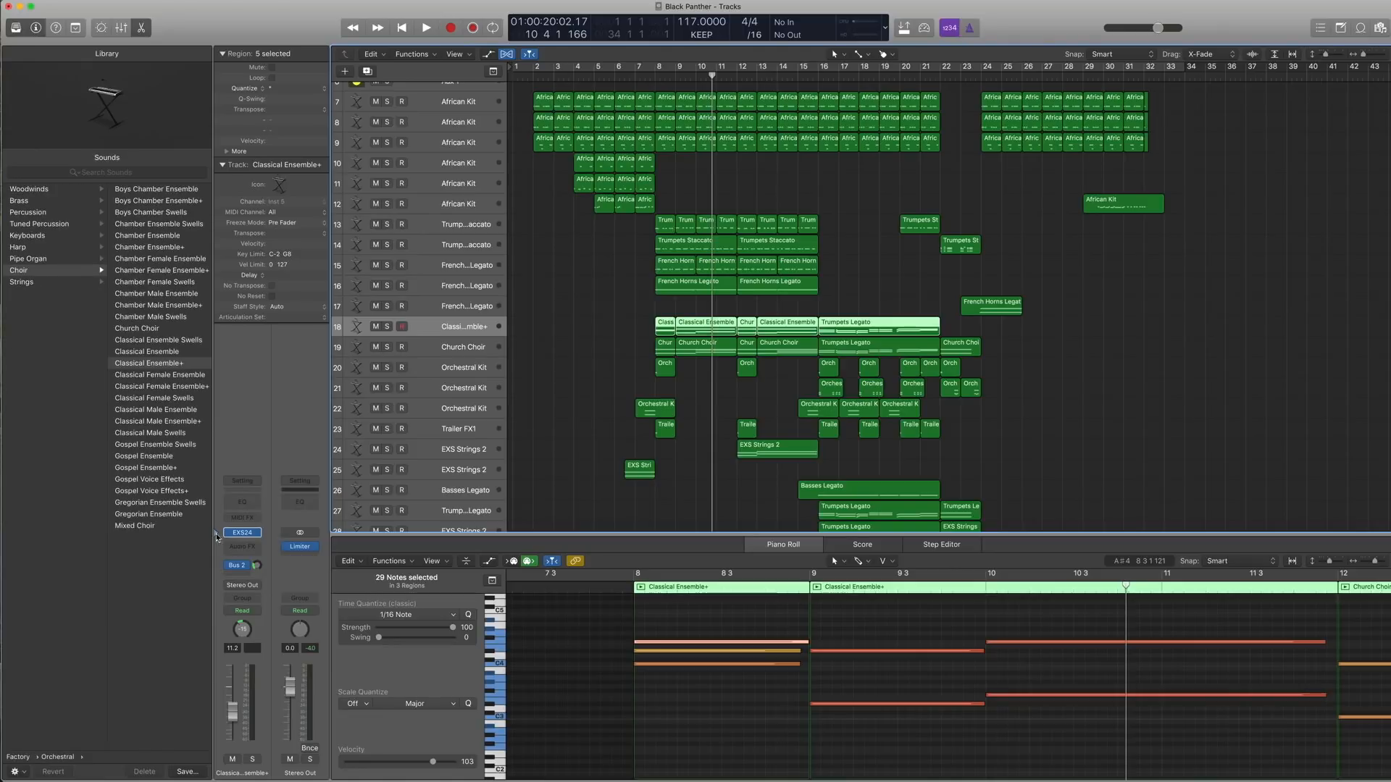
scroll(162, 314, left, 5)
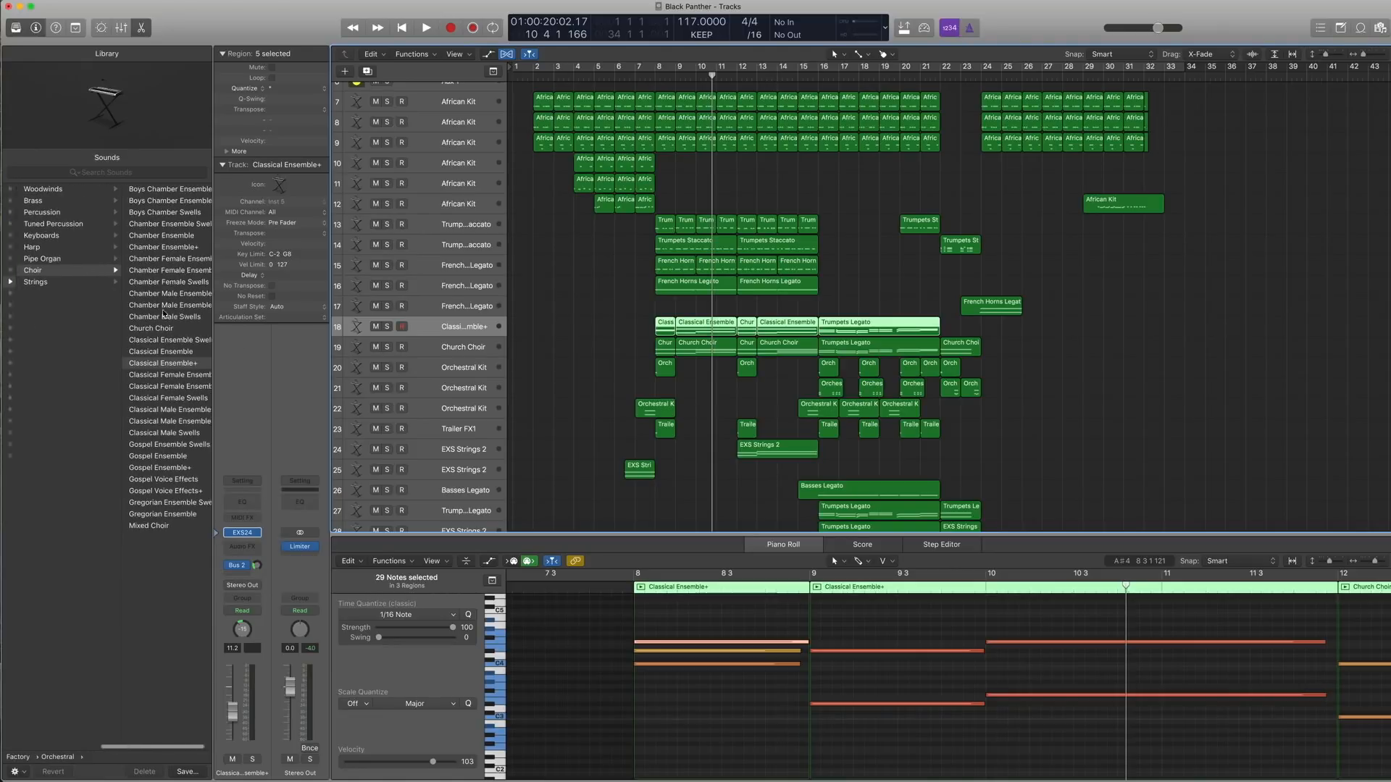
scroll(162, 315, right, 5)
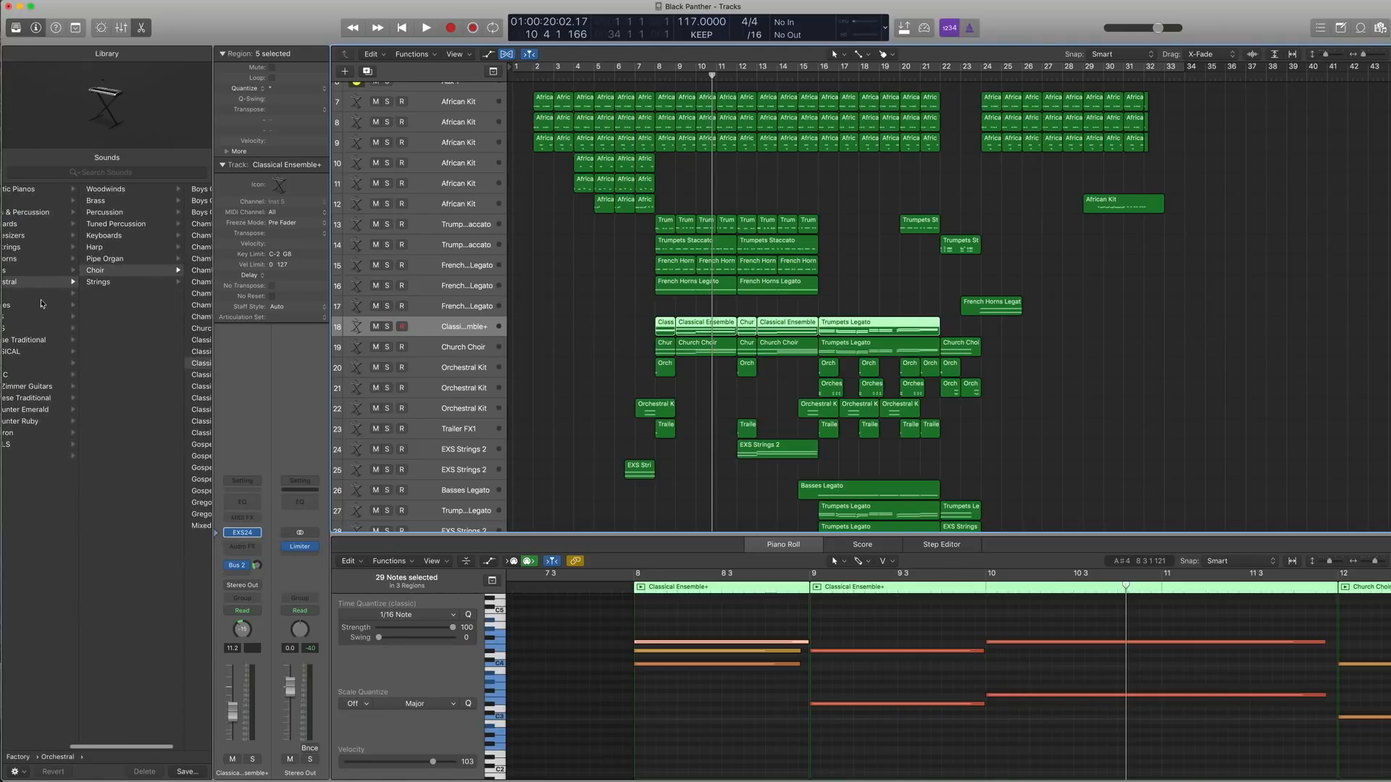
scroll(107, 280, right, 3)
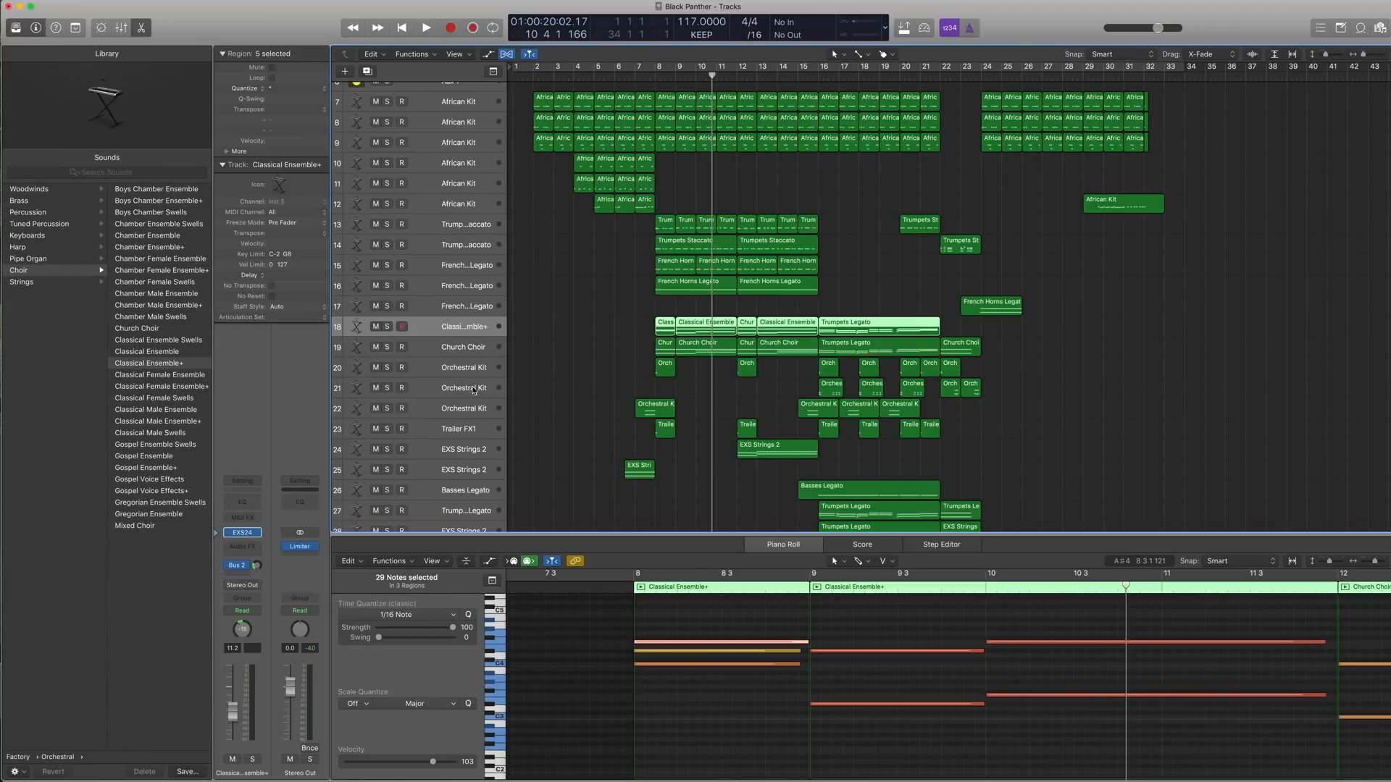
Step: Solo the Classical Ensemble+ track 18 regions, play them from bar 8, and stop
key(ctrl+s)
scroll(621, 217, down, 1)
double_click(652, 77)
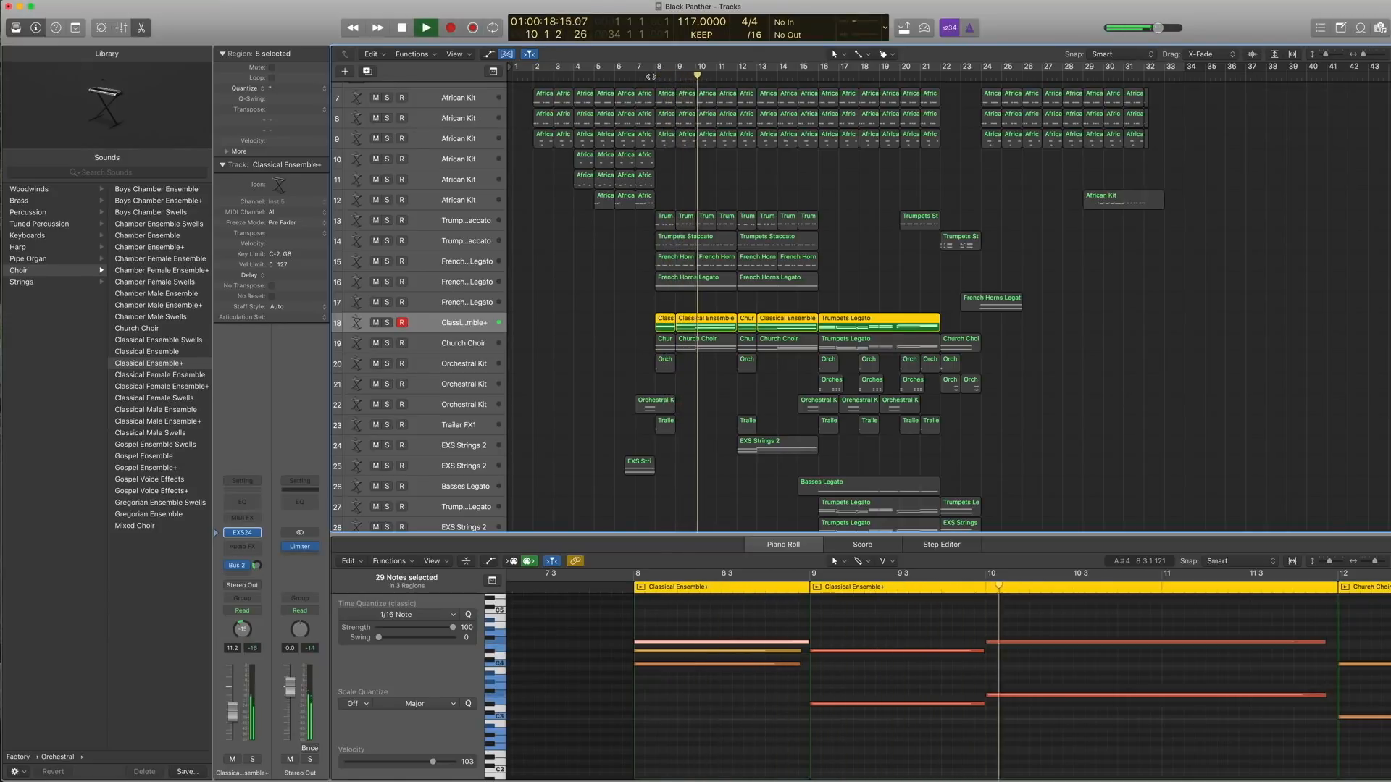
key(space)
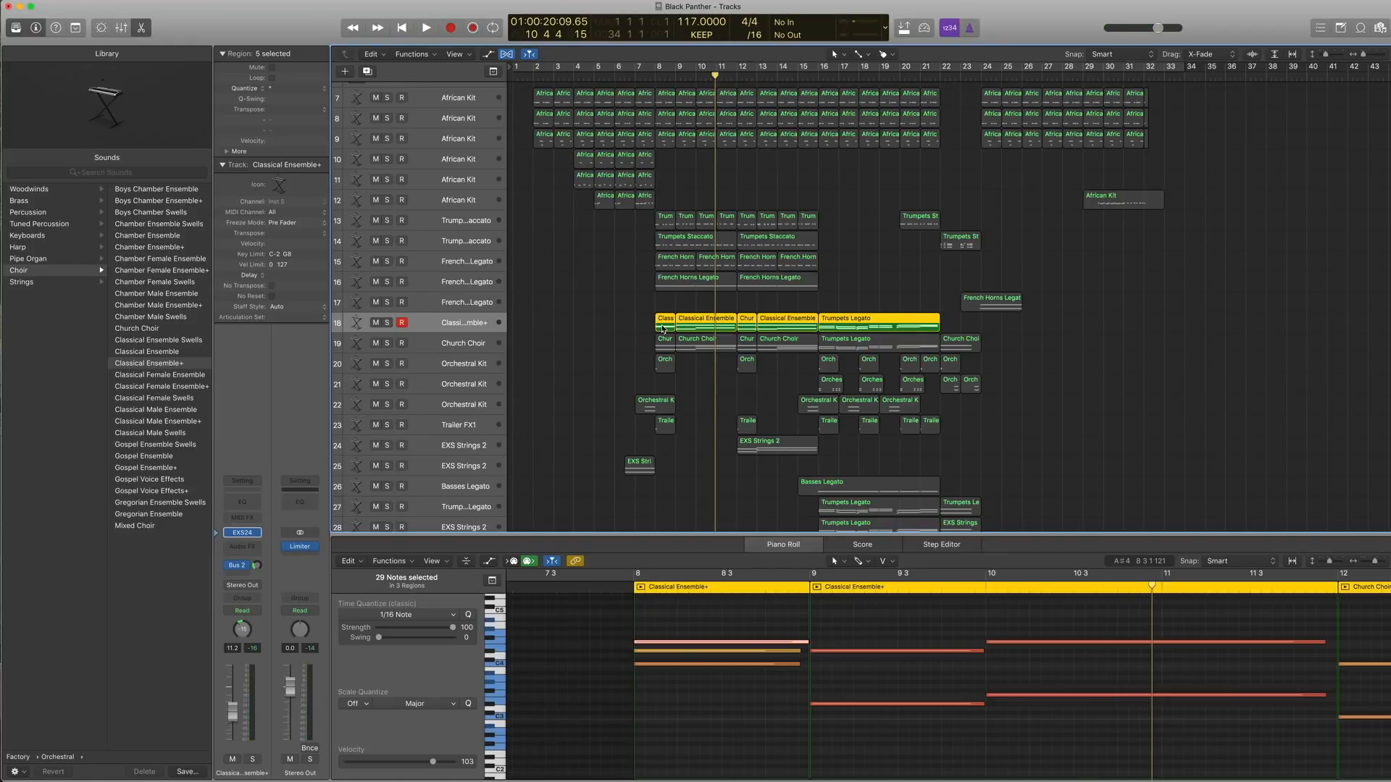
Step: Select Church Choir track 19 and locate its EXS24 patch under Orchestral, Choir in the Library
click(470, 346)
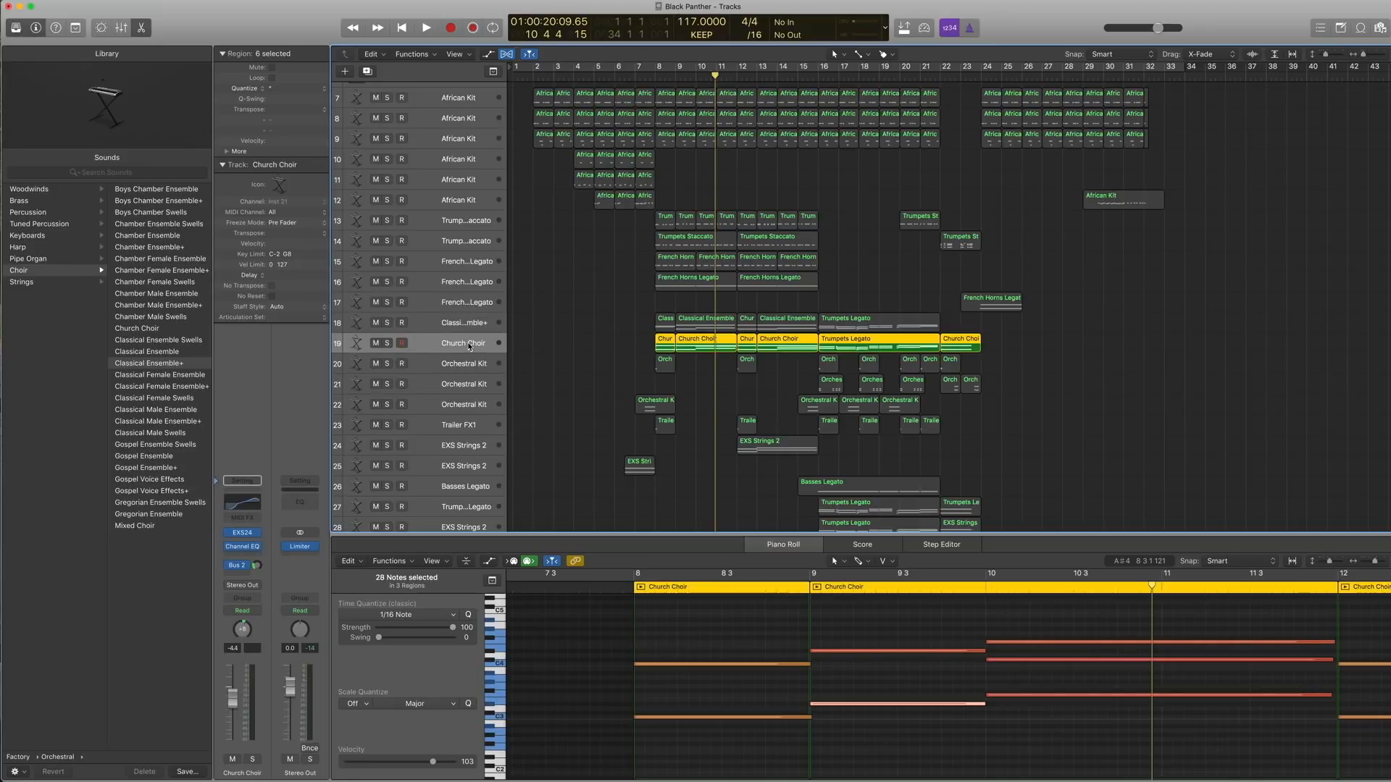
click(217, 534)
click(61, 282)
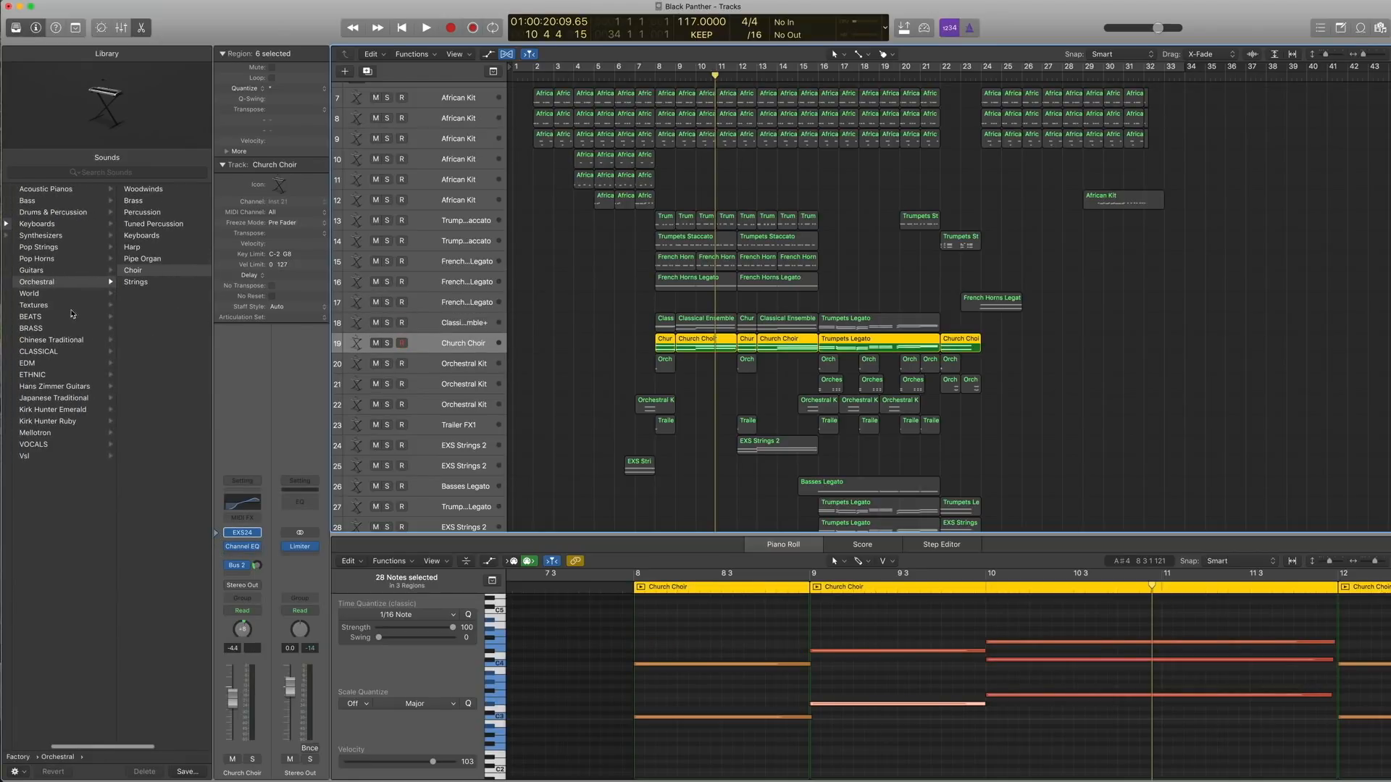
click(129, 270)
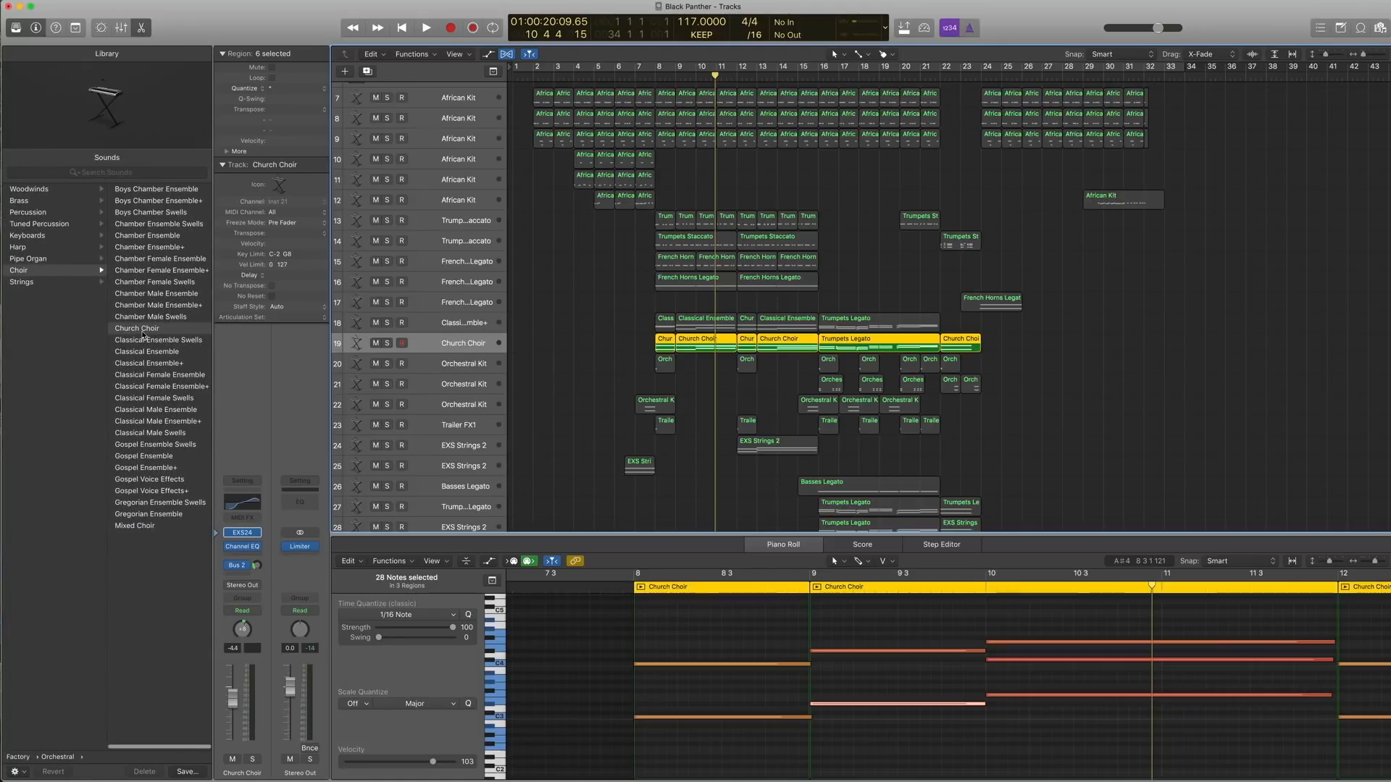
Step: Review the Church Choir's Channel EQ low cut and high-frequency boost, close the plug-in, and play the track in solo
click(242, 551)
drag(391, 138, 383, 121)
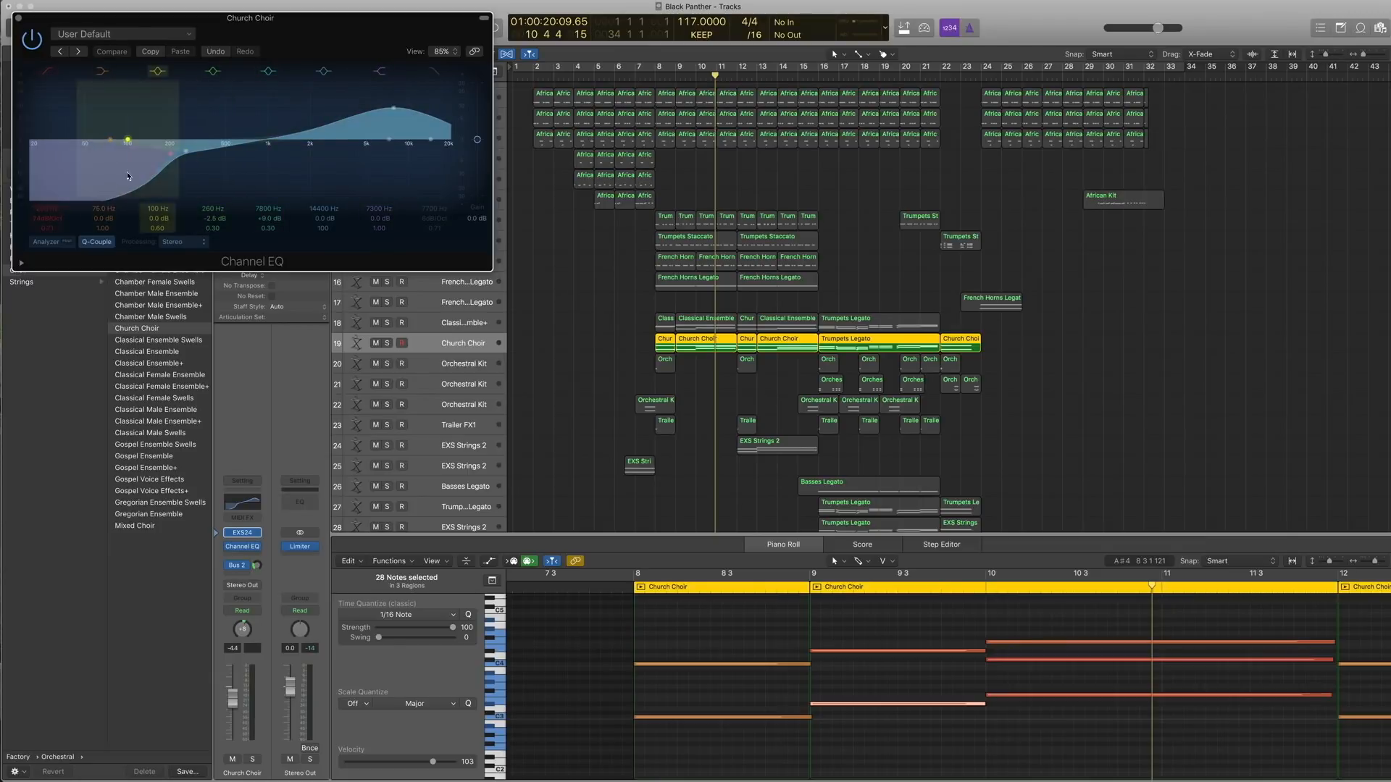
click(19, 21)
key(space)
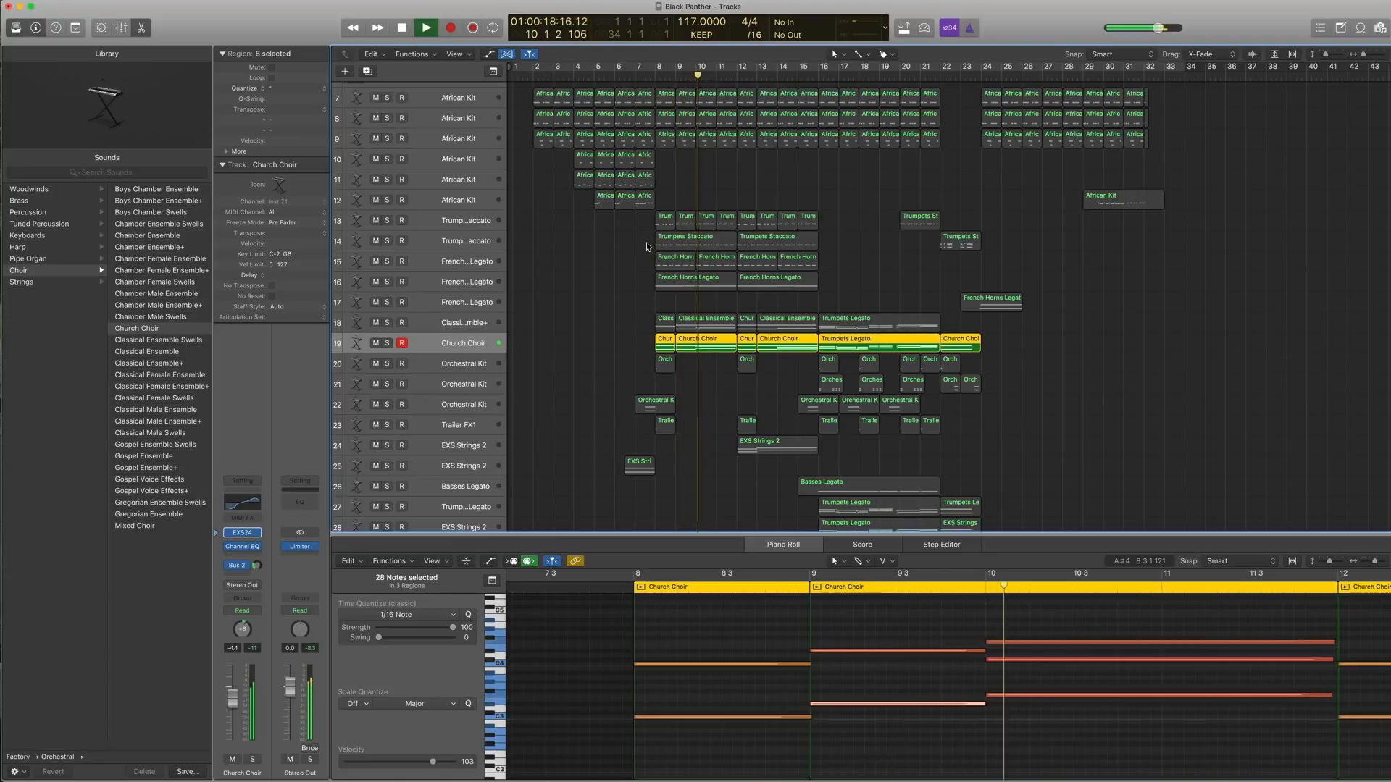
key(space)
Step: Select the bar 8 to 11 regions of both choir tracks, 18 and 19, and play them together in solo from bar 8
drag(661, 300, 702, 343)
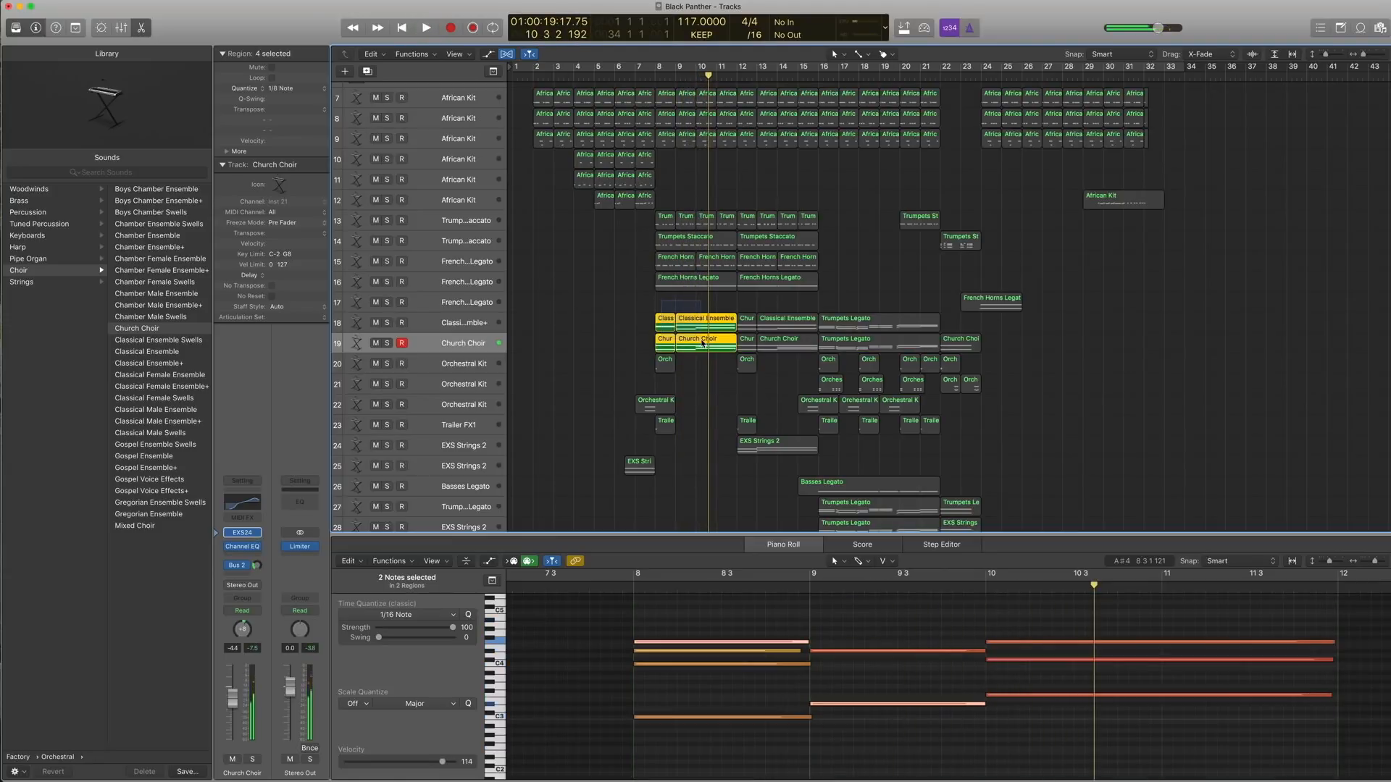
click(654, 76)
key(space)
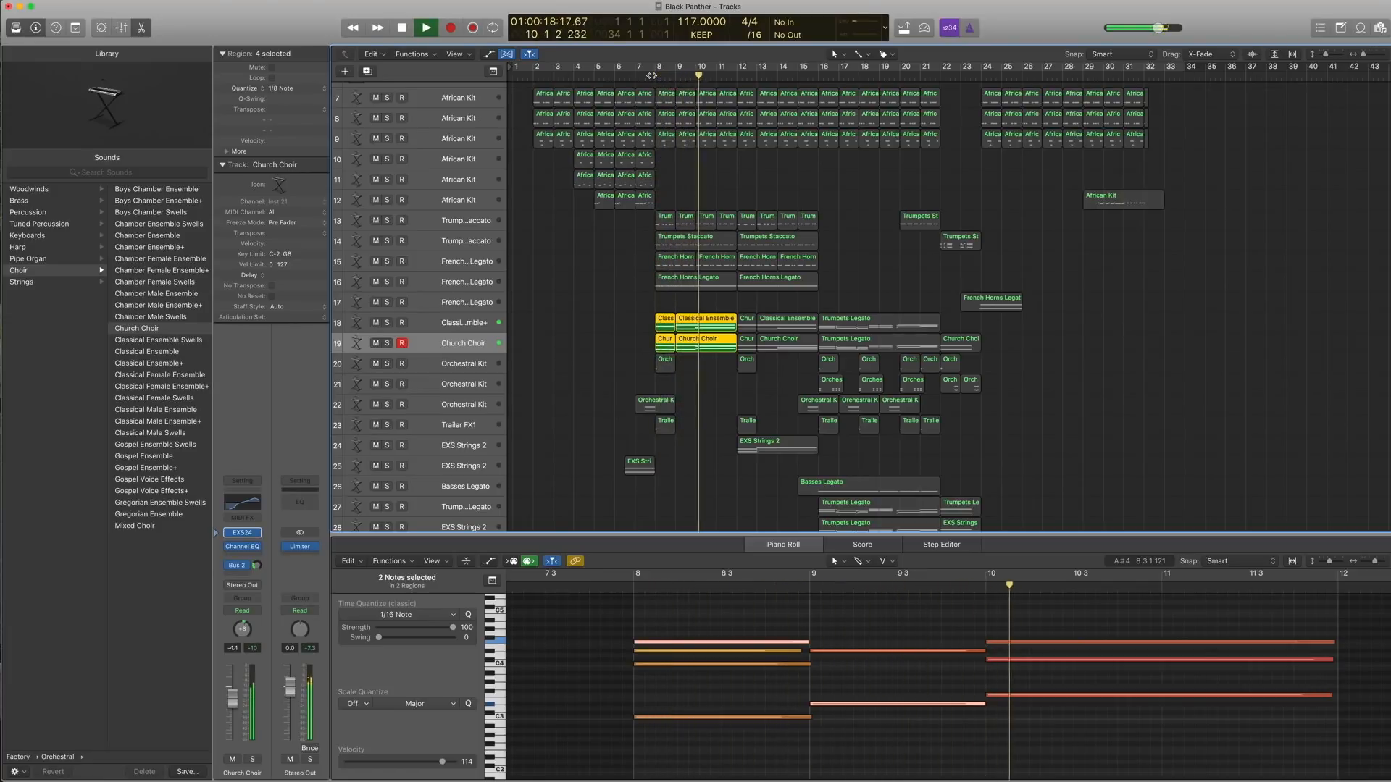
key(space)
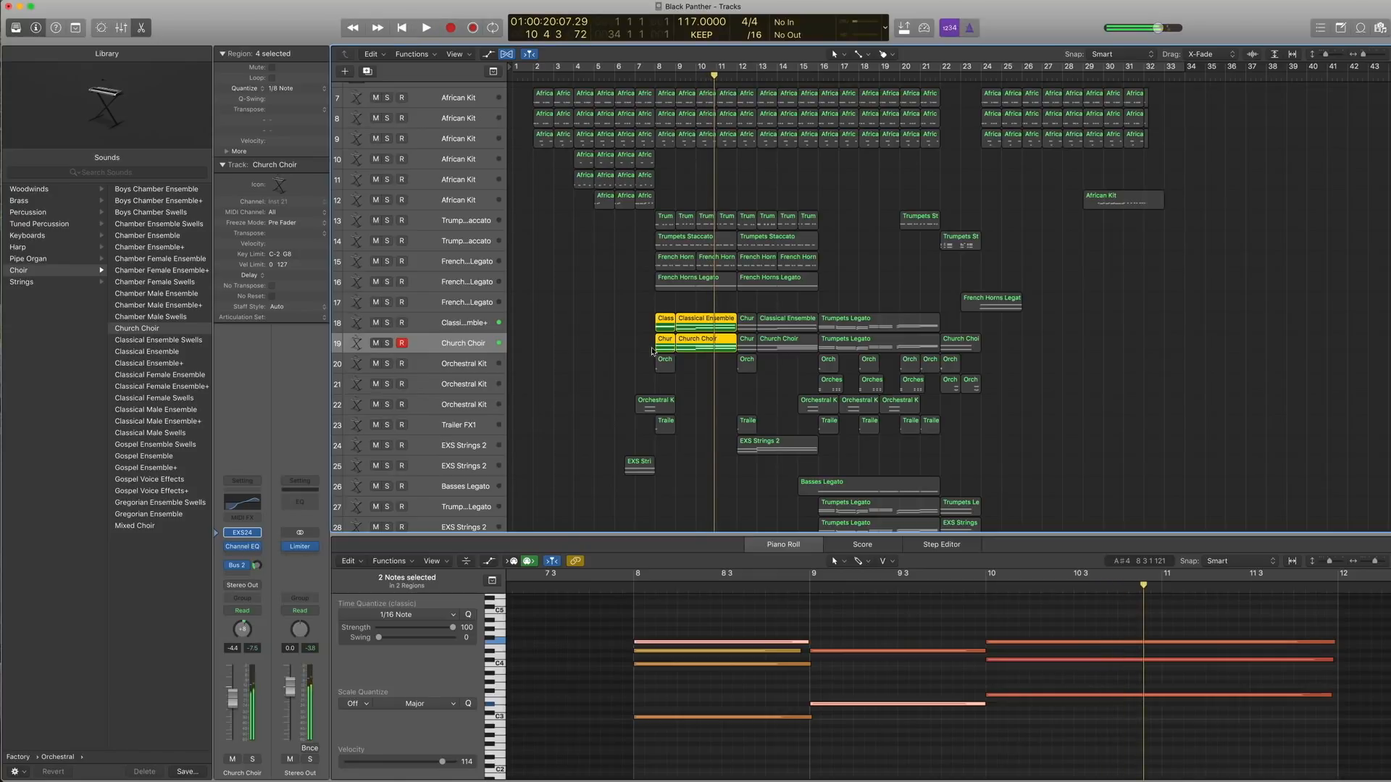
Step: Select all brass and choir regions of tracks 13 to 19 in bars 8 to 11 and play them in solo from bar 8
drag(644, 349, 719, 225)
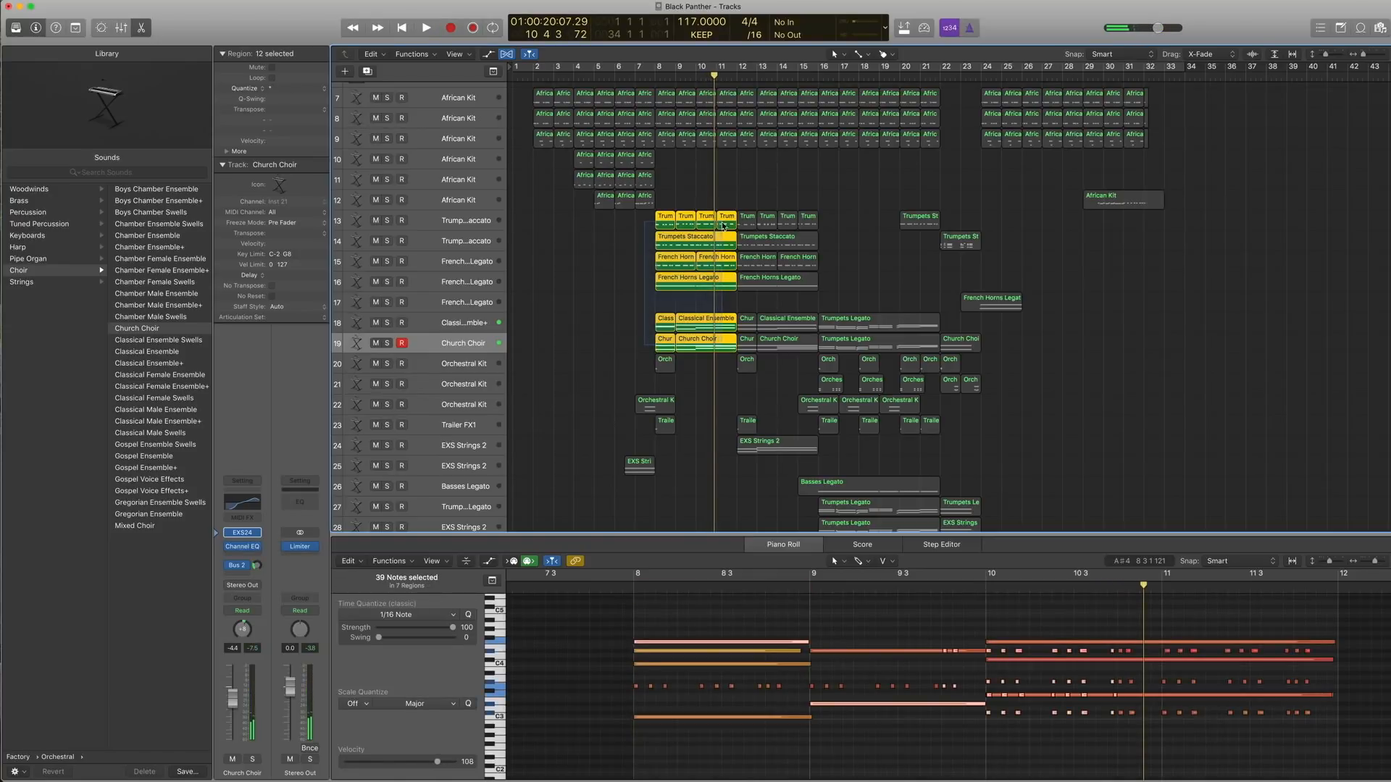
click(654, 78)
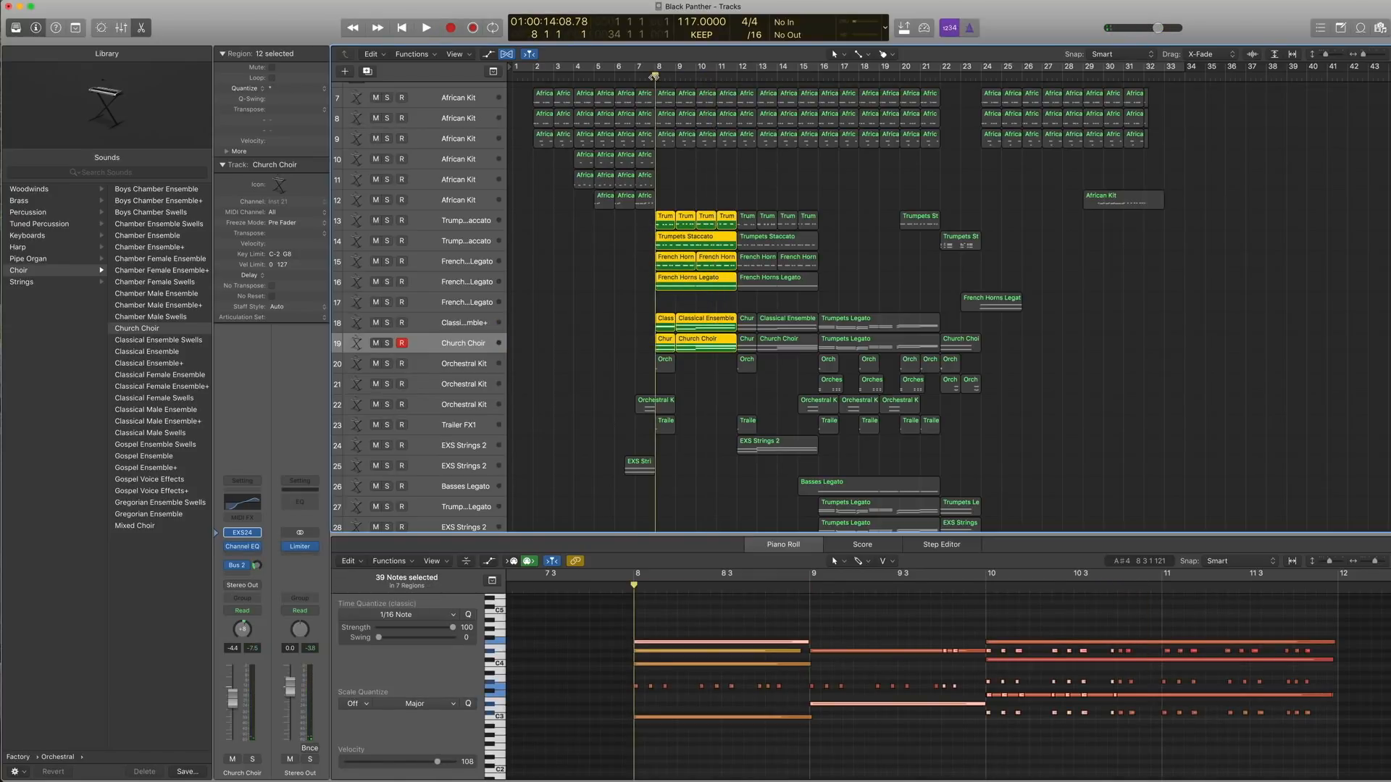
key(space)
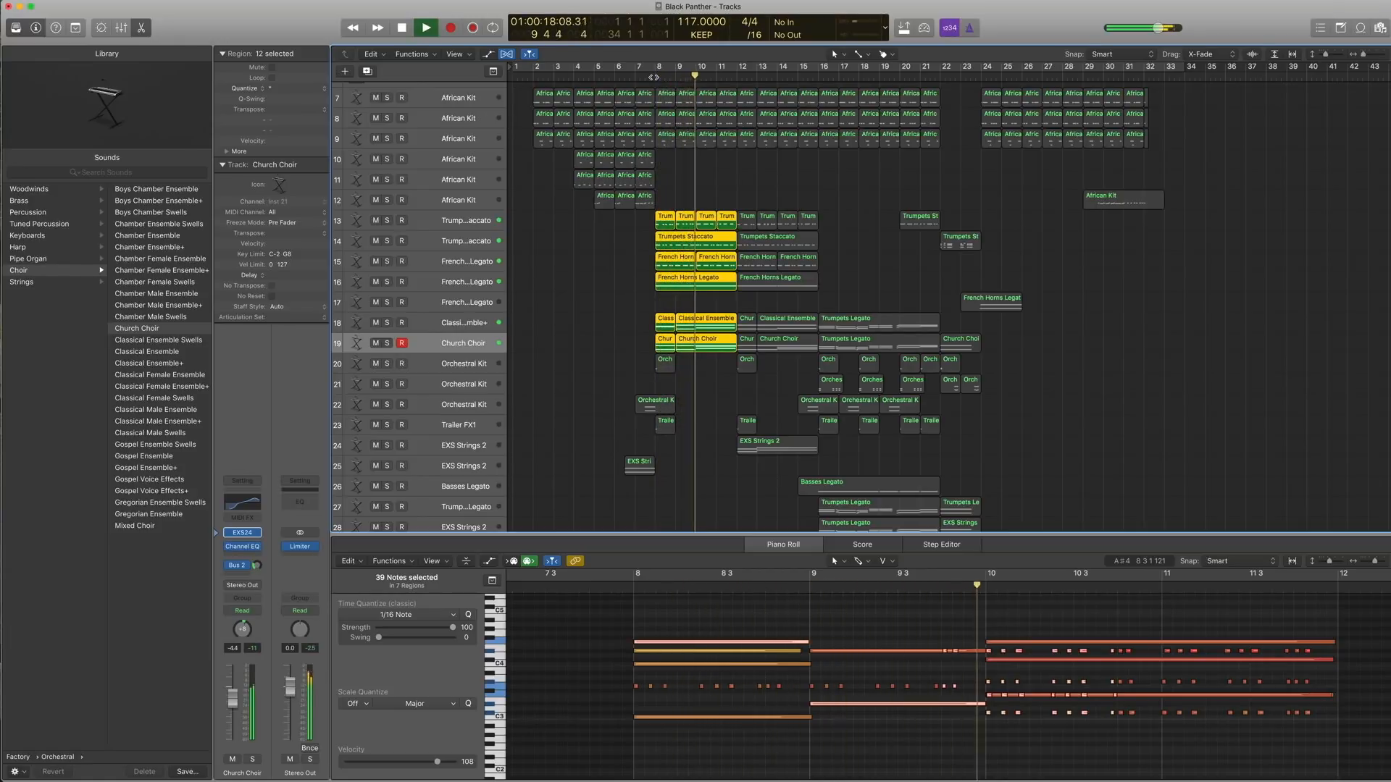
key(space)
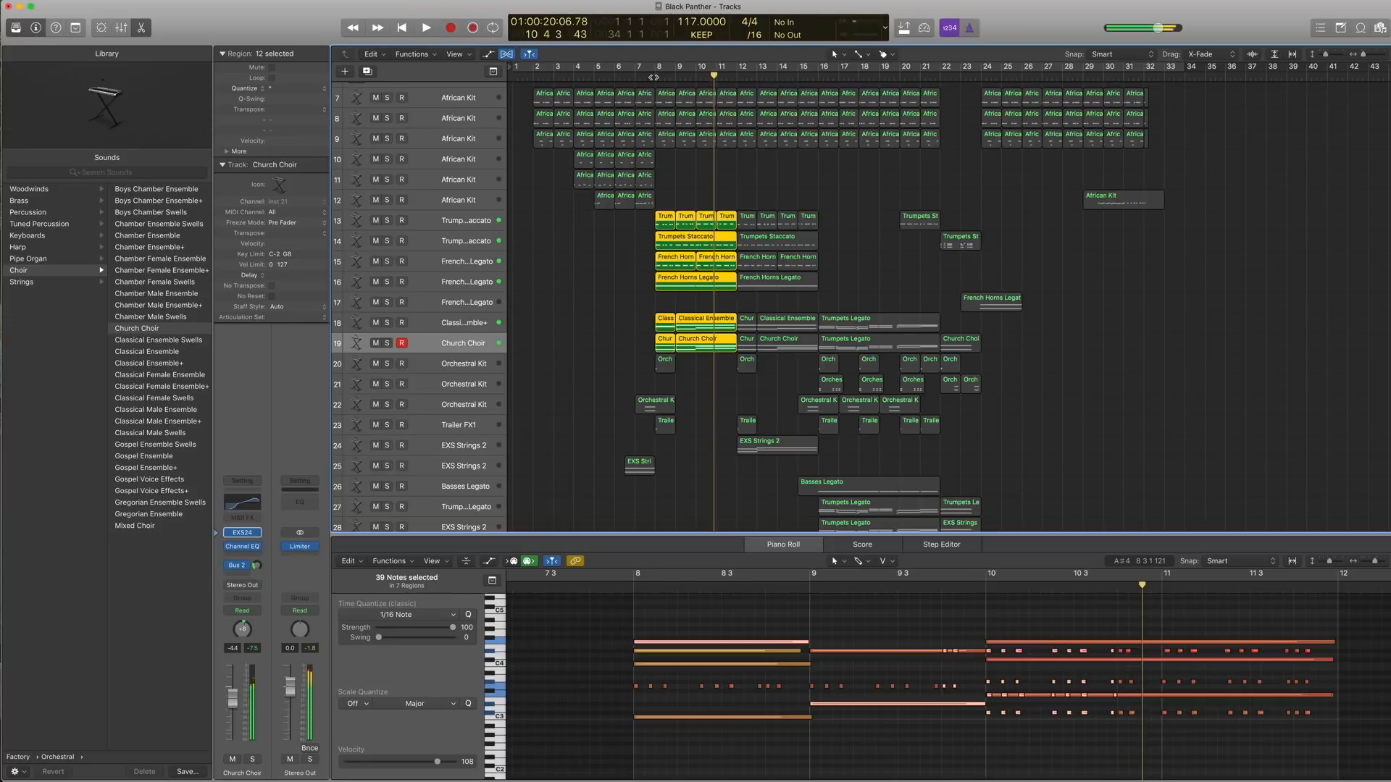
Step: Turn solo off, select Church Choir track 19, and inspect the Space Designer reverb on its Bus 2 send's Aux 3 channel
click(515, 339)
click(467, 345)
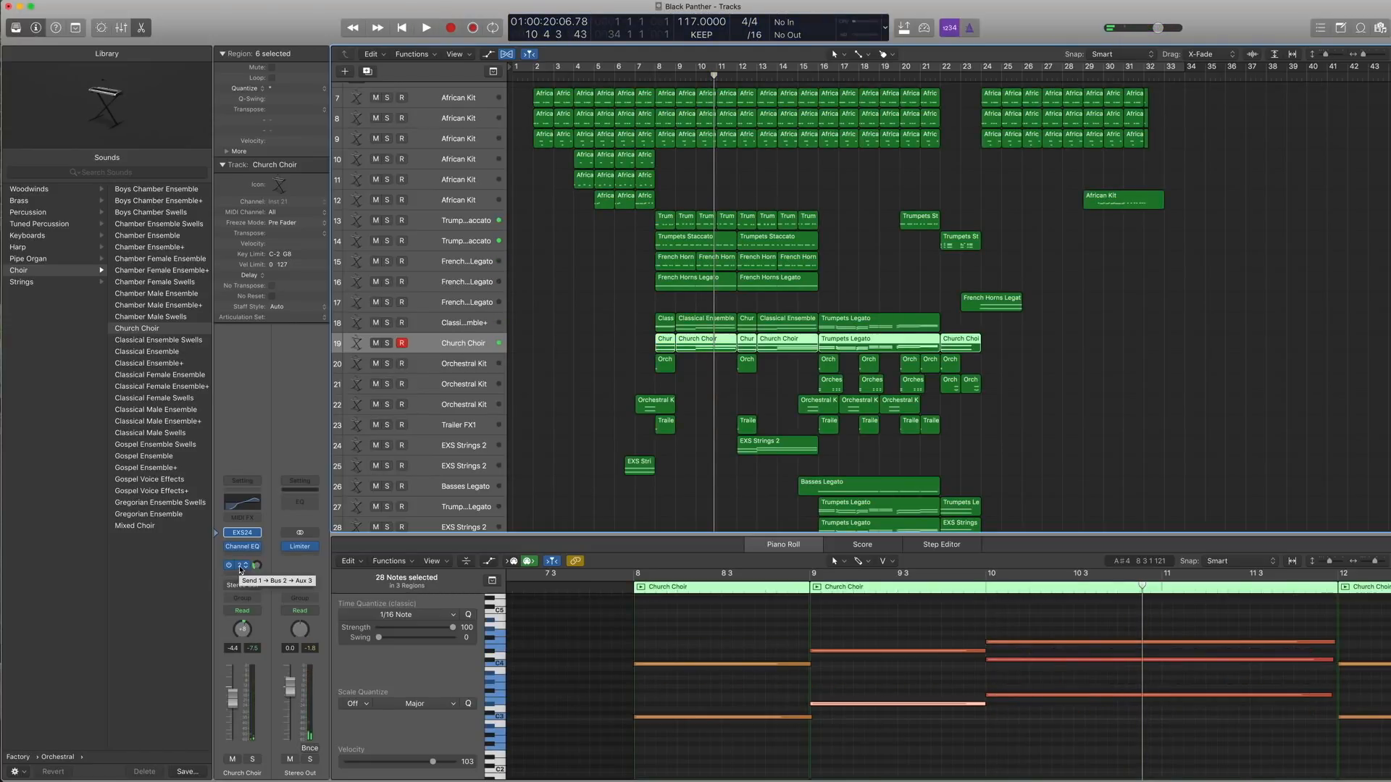
click(300, 547)
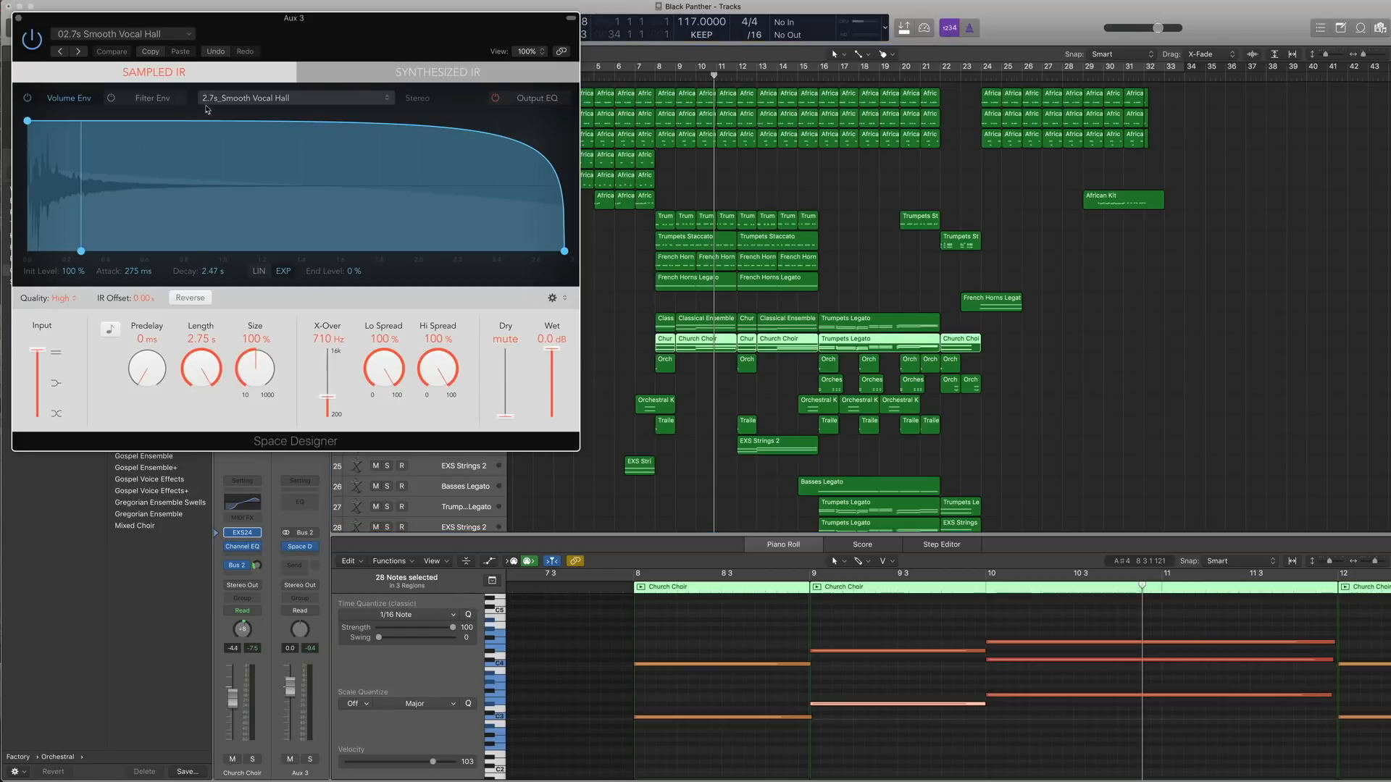
click(19, 19)
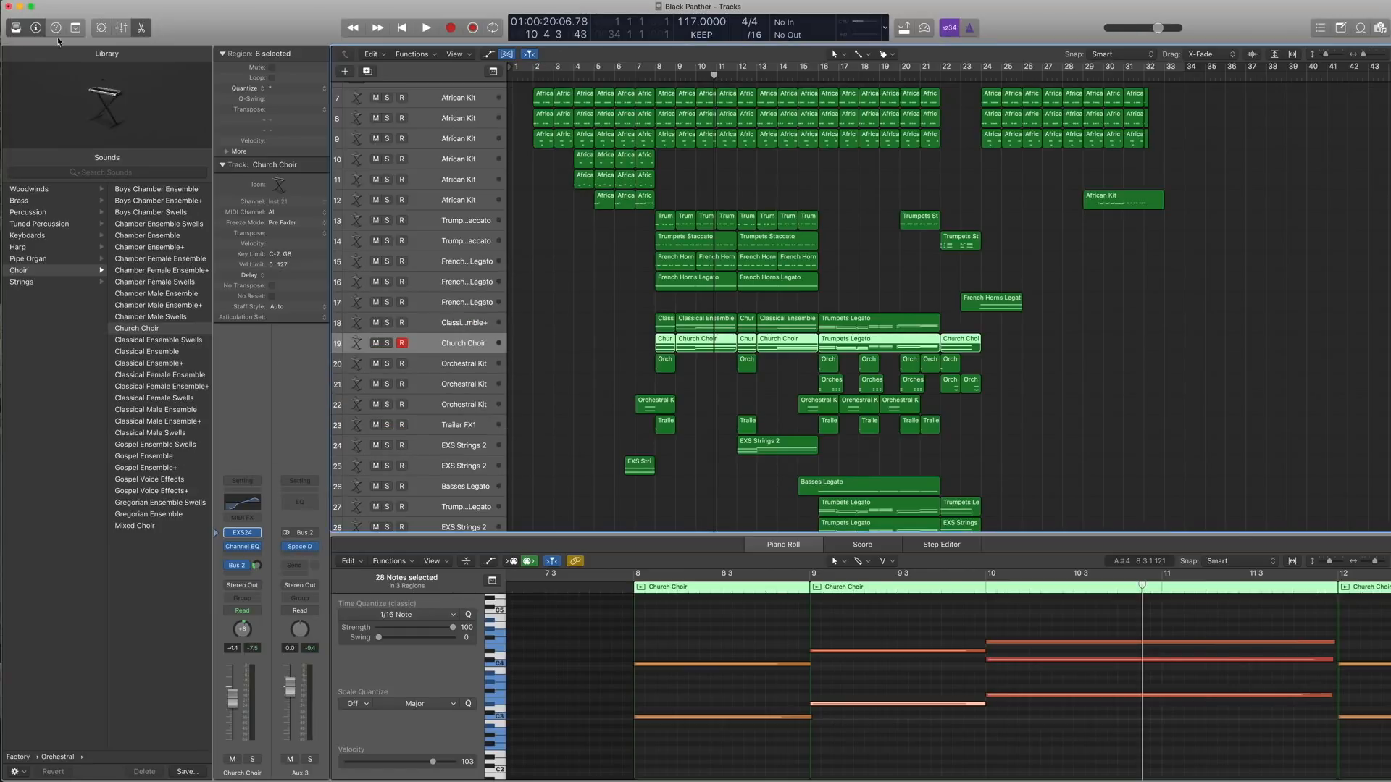
scroll(631, 352, down, 5)
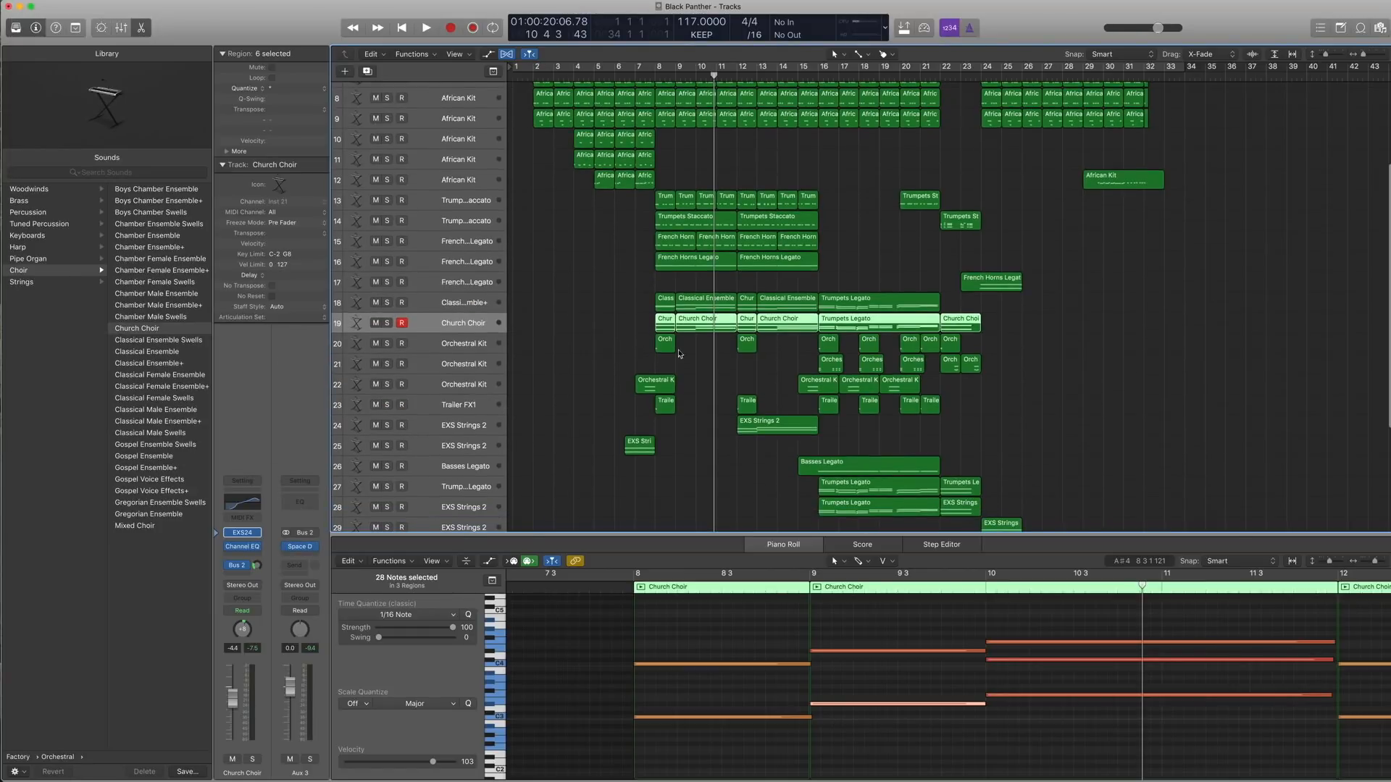
scroll(688, 340, up, 10)
scroll(689, 339, down, 5)
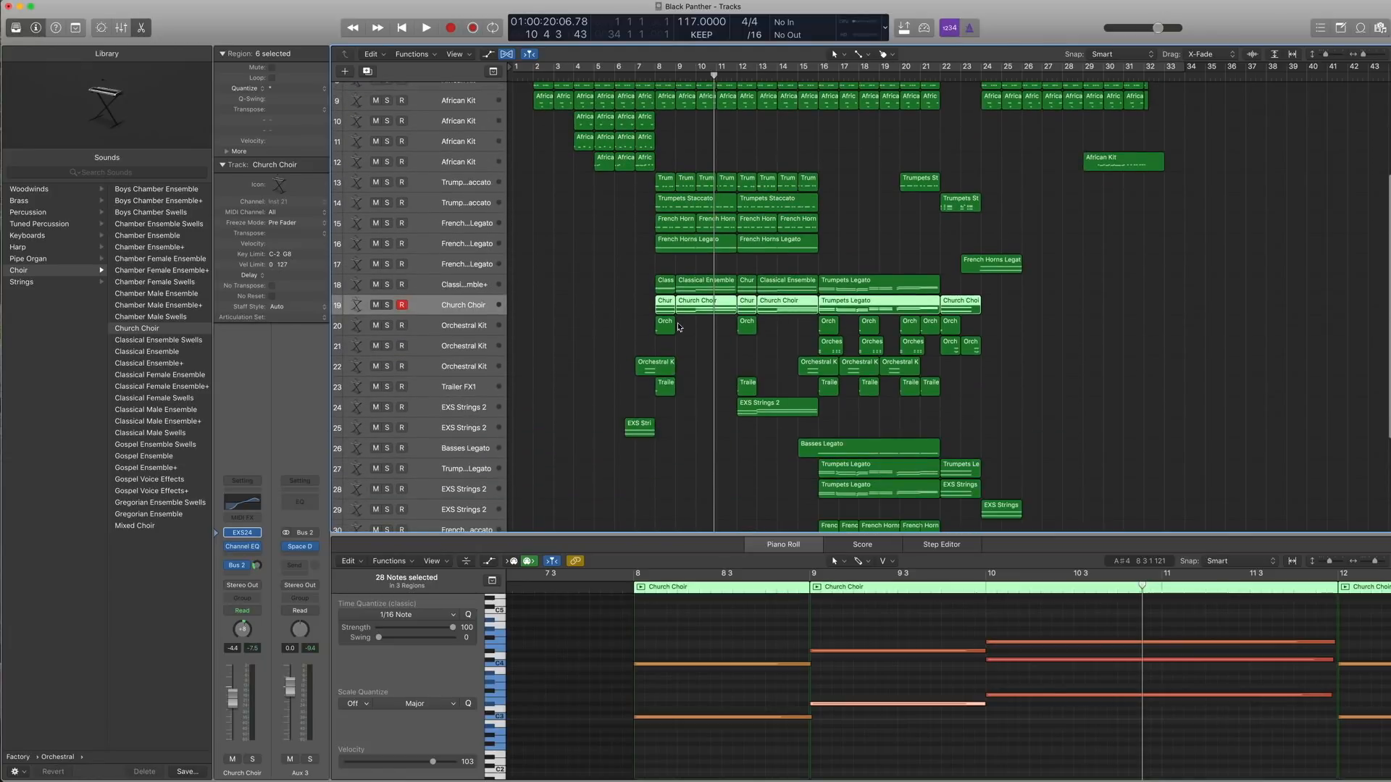
scroll(685, 333, right, 2)
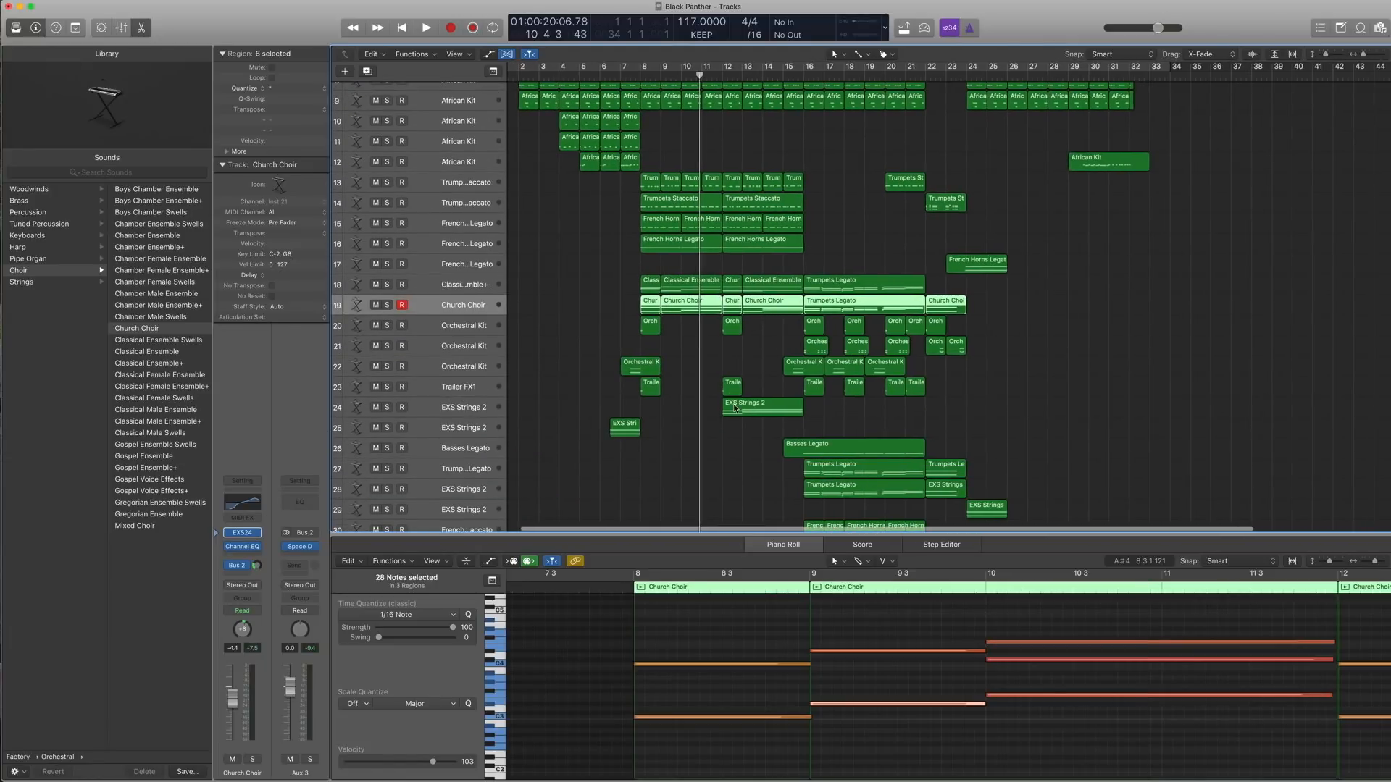
Step: Select the EXS Strings 2 region at bar 12 on track 24, play it in solo from bar 12, and turn solo off
click(735, 408)
key(space)
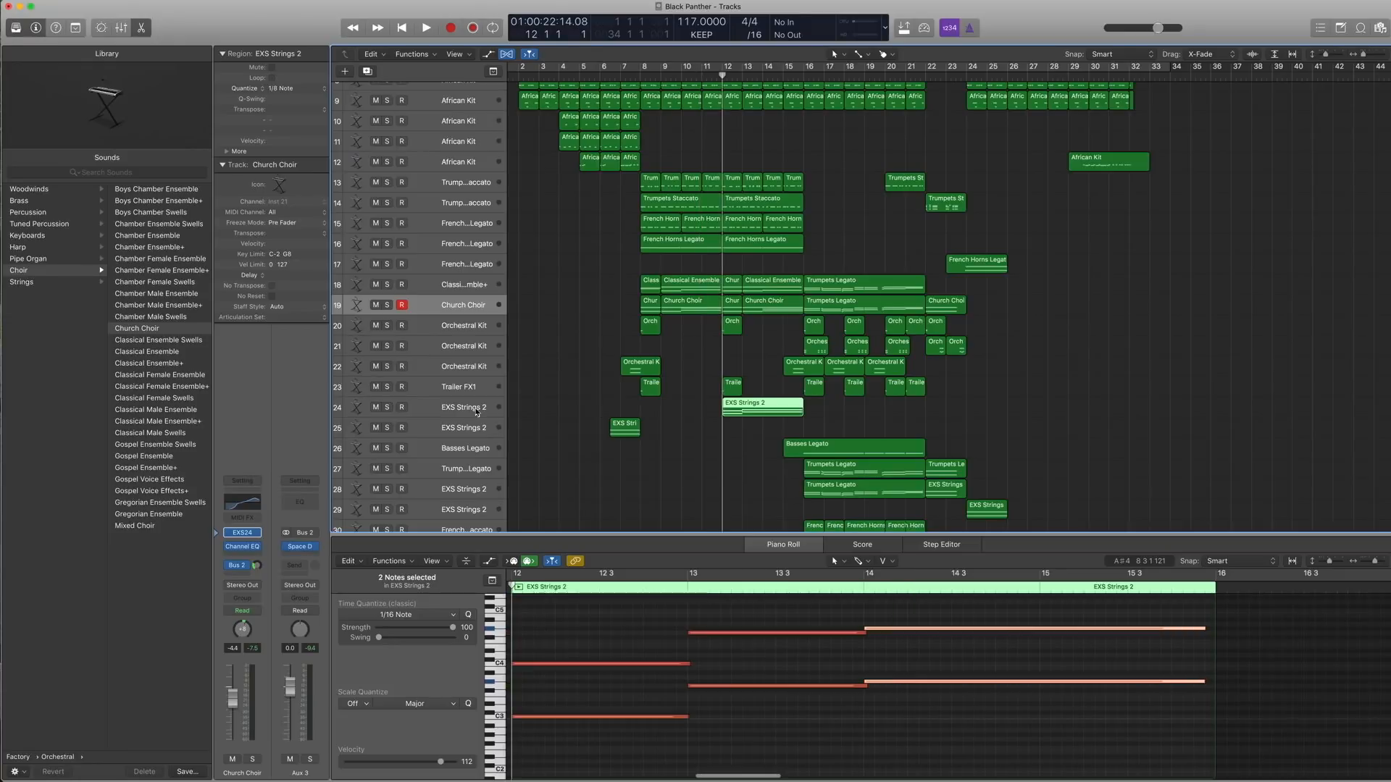
key(ctrl+s)
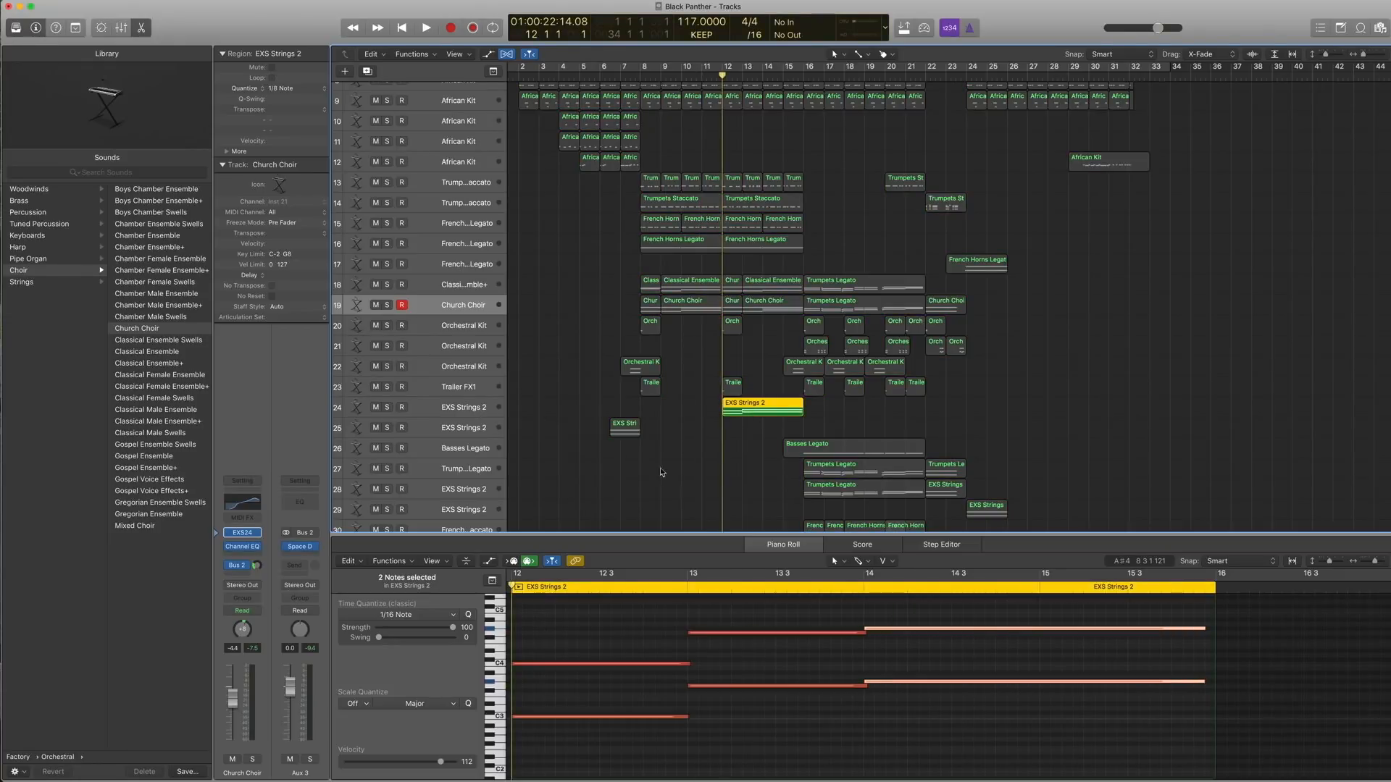
key(space)
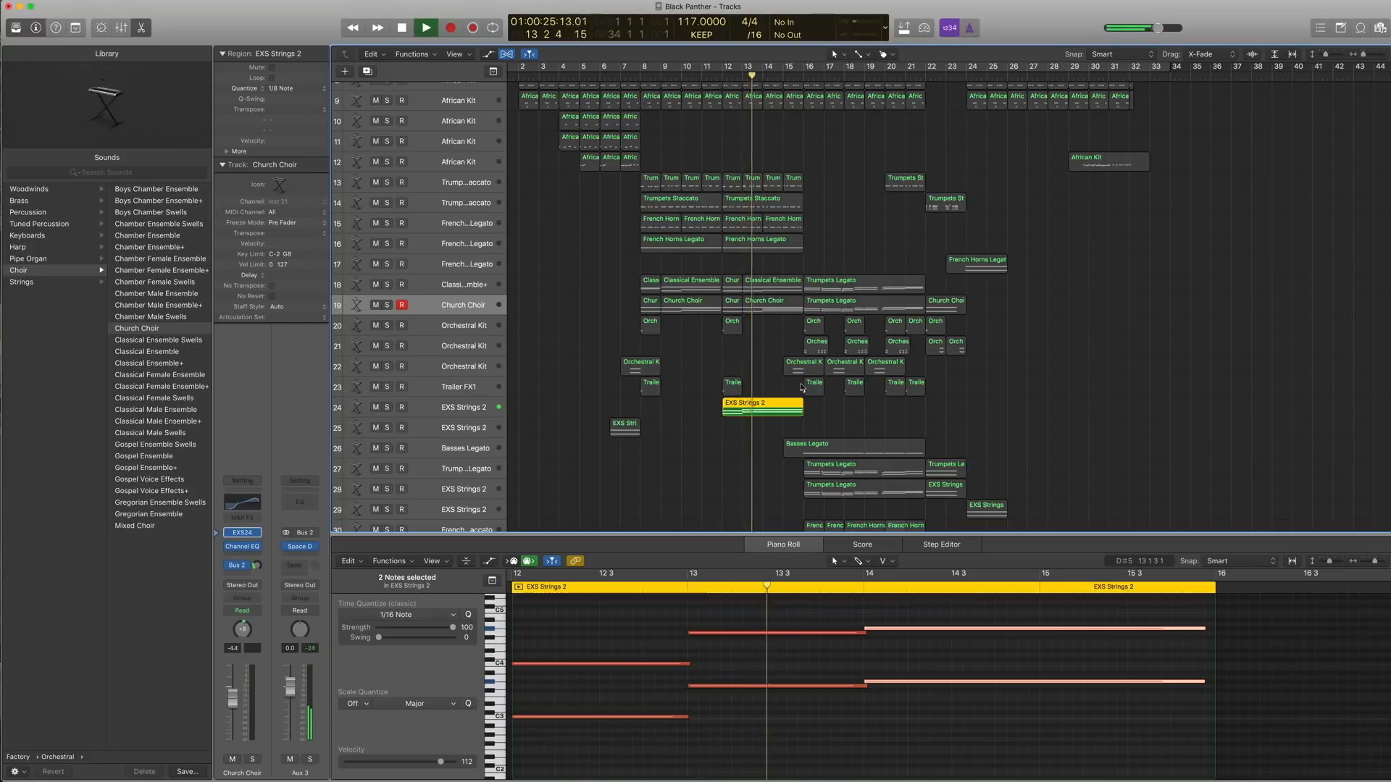
scroll(784, 362, up, 1)
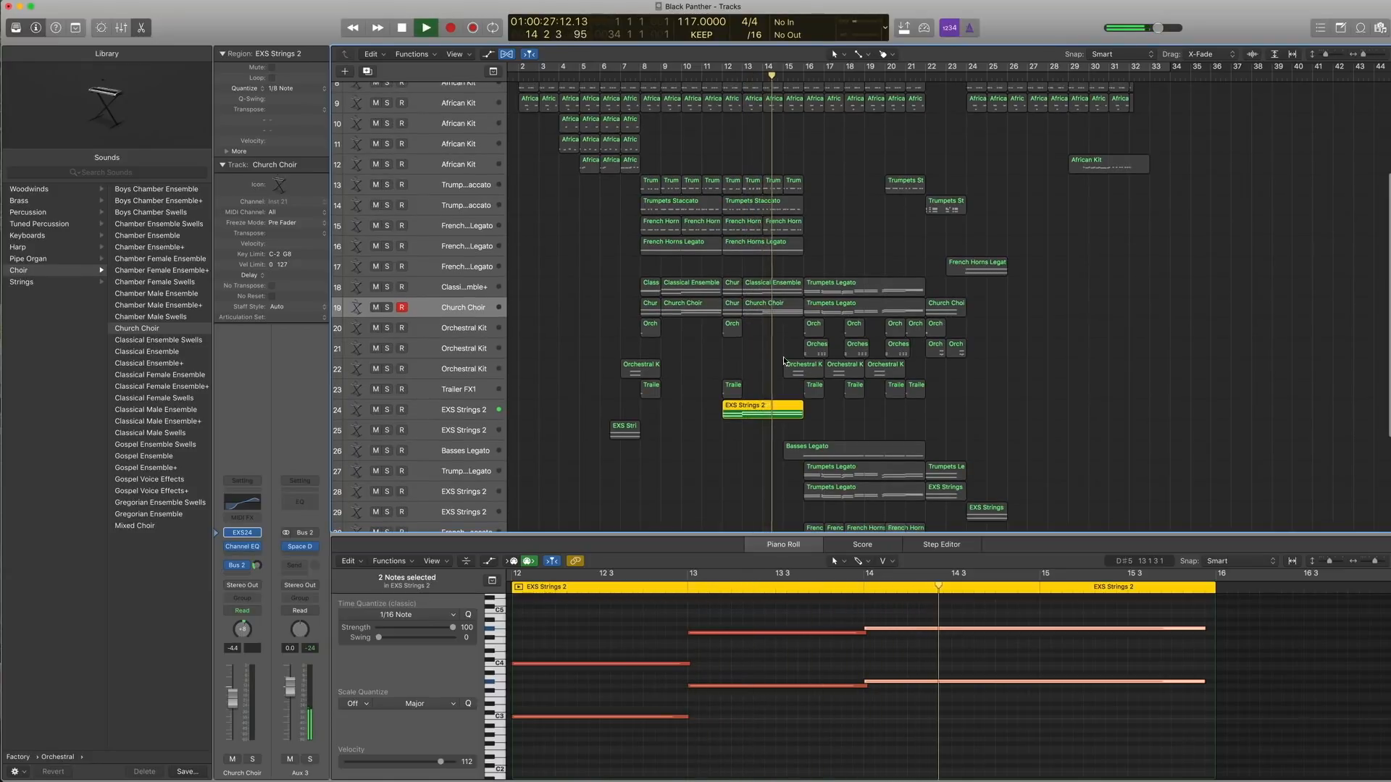
key(space)
key(ctrl+s)
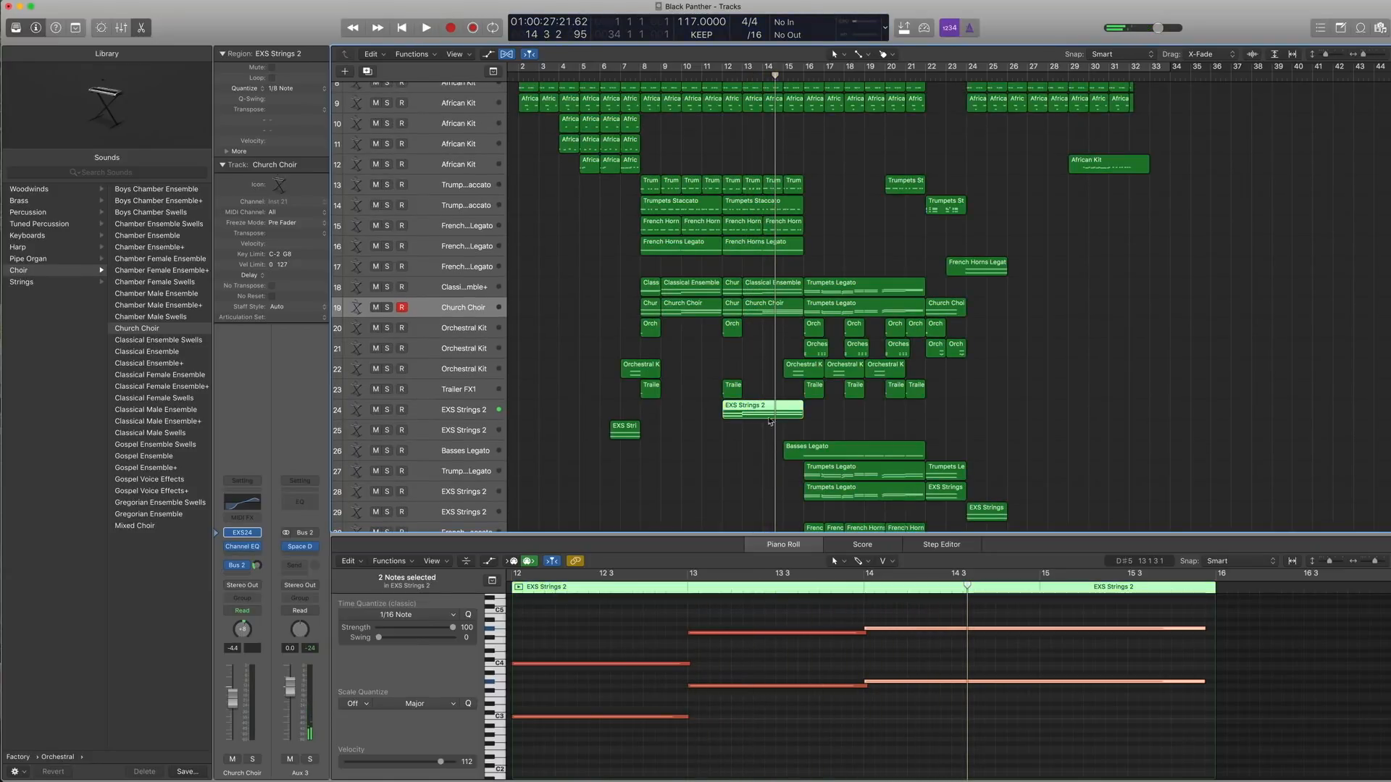
Step: Select the regions starting from bar 12 across tracks 13 to 24, play them together in solo, and turn solo off
drag(770, 420, 738, 166)
key(ctrl+s)
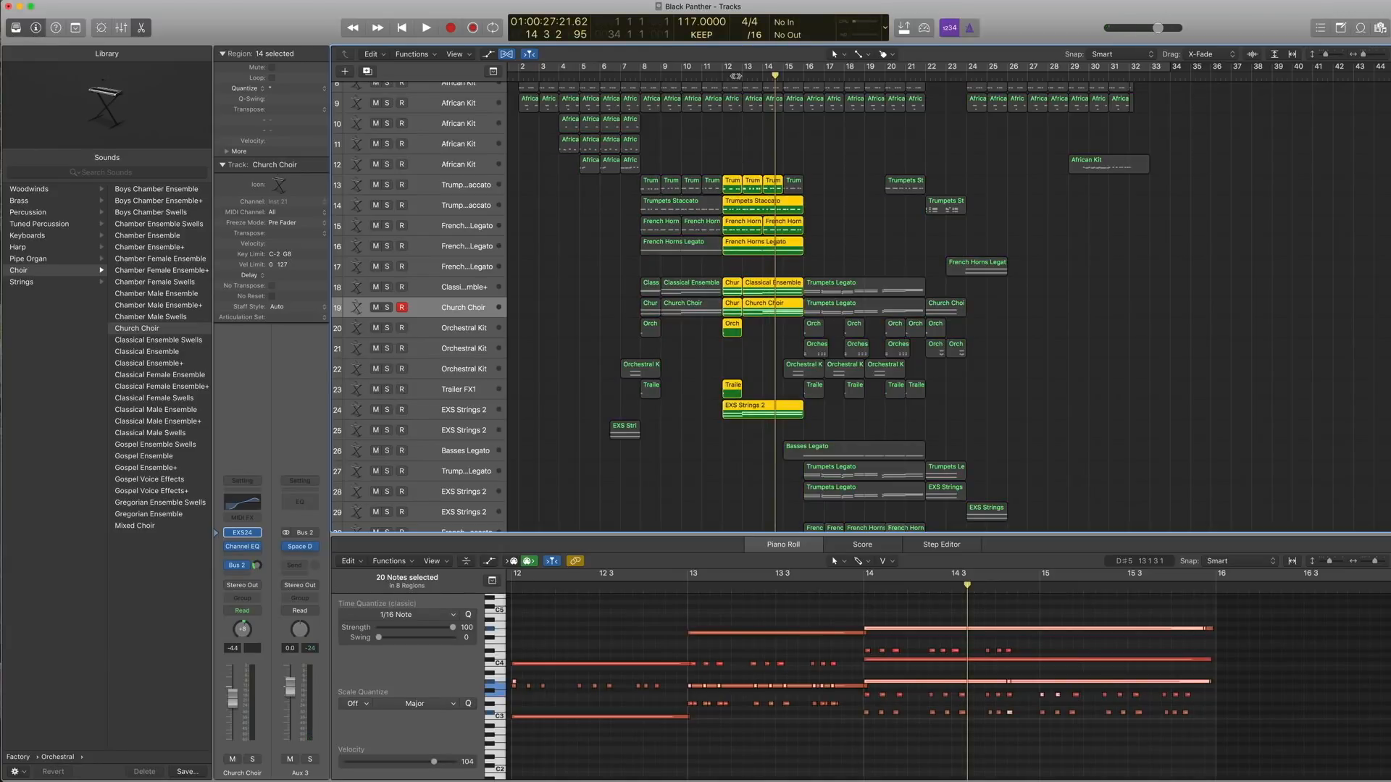
double_click(738, 76)
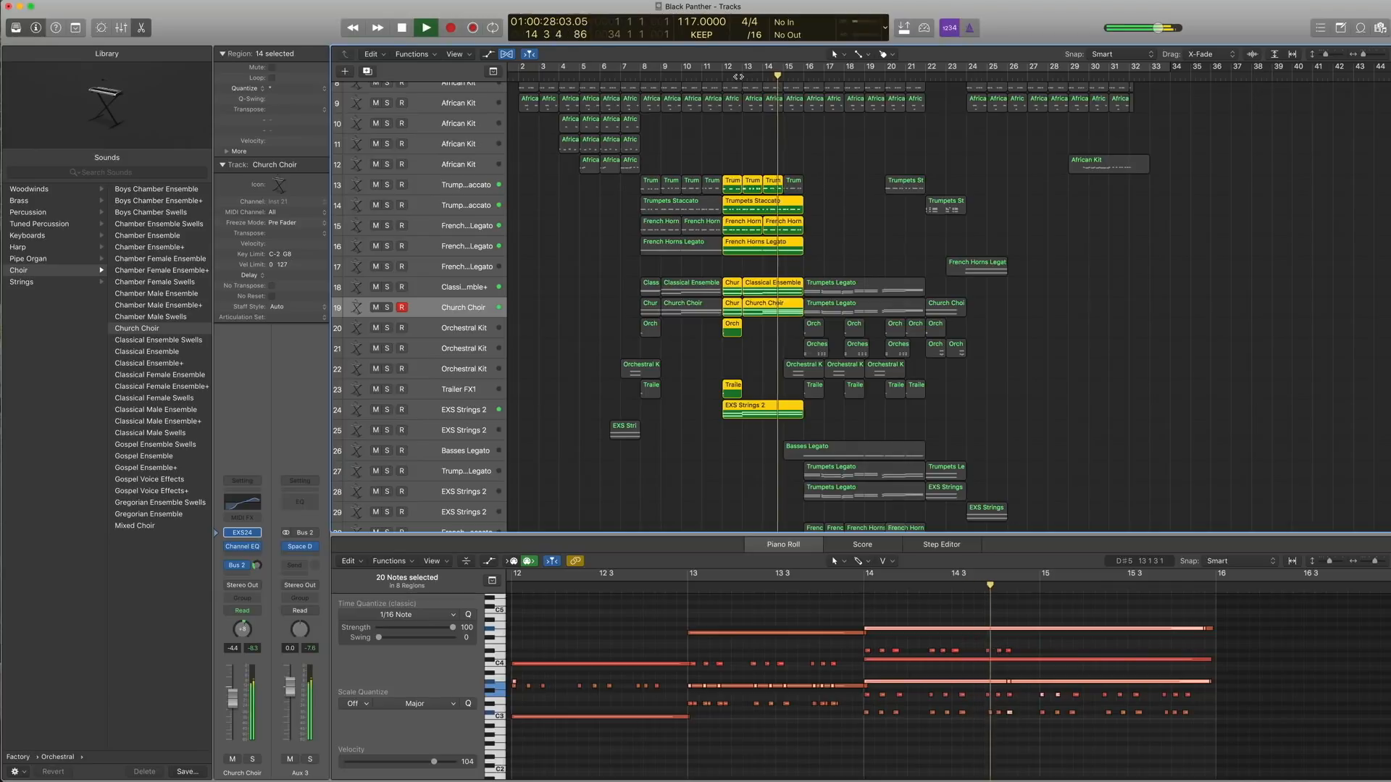
key(space)
key(ctrl+s)
Step: Select the African Kit regions of tracks 7 to 9 in bars 8 to 15, play them in solo from bar 8, and turn solo off
scroll(772, 180, up, 3)
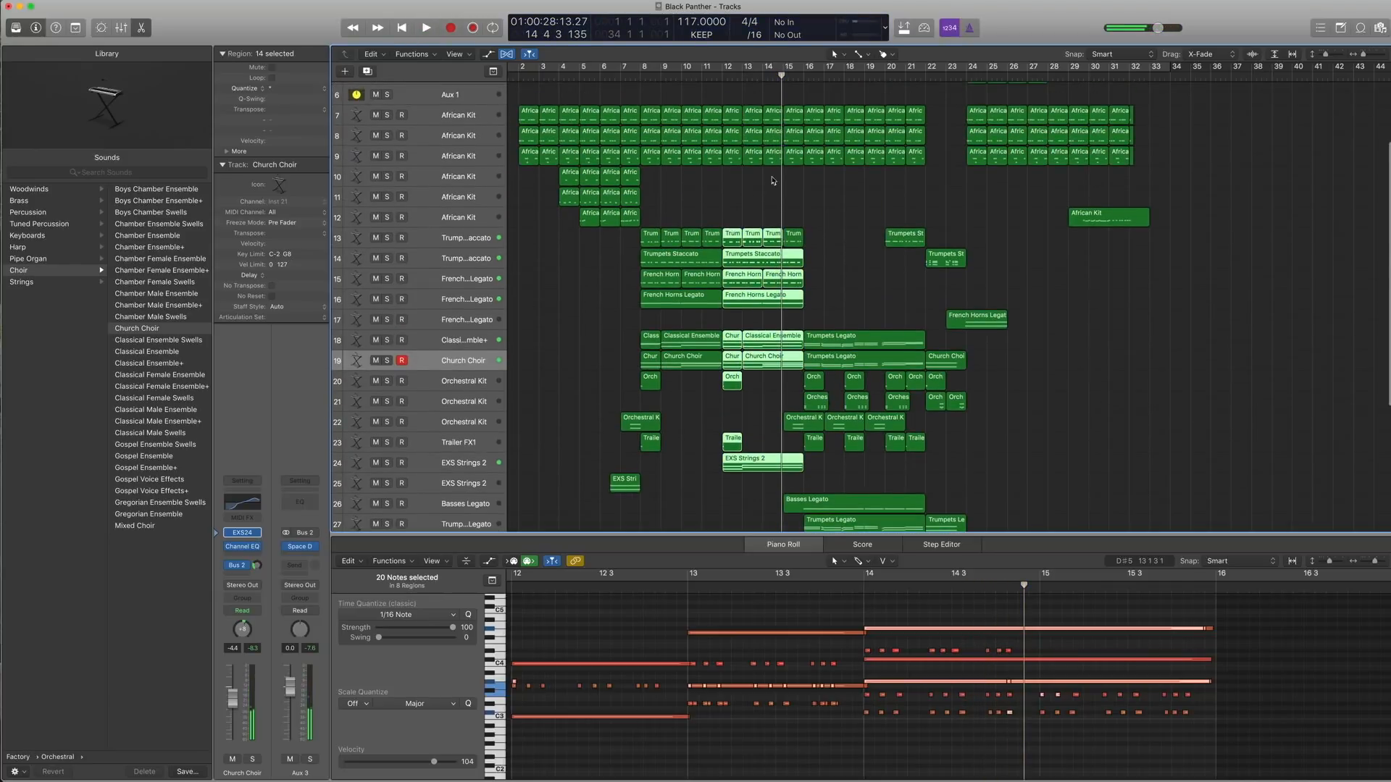
drag(791, 182, 657, 114)
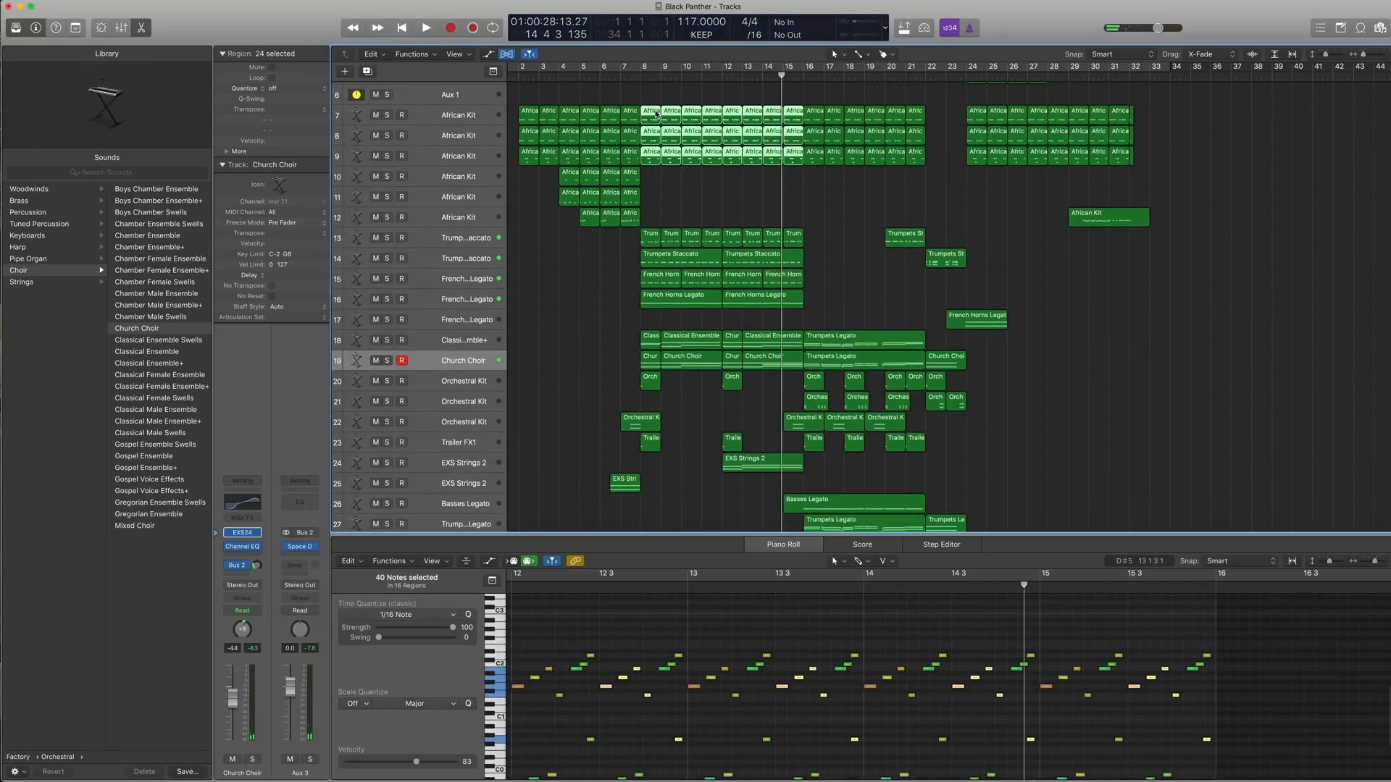
key(ctrl+s)
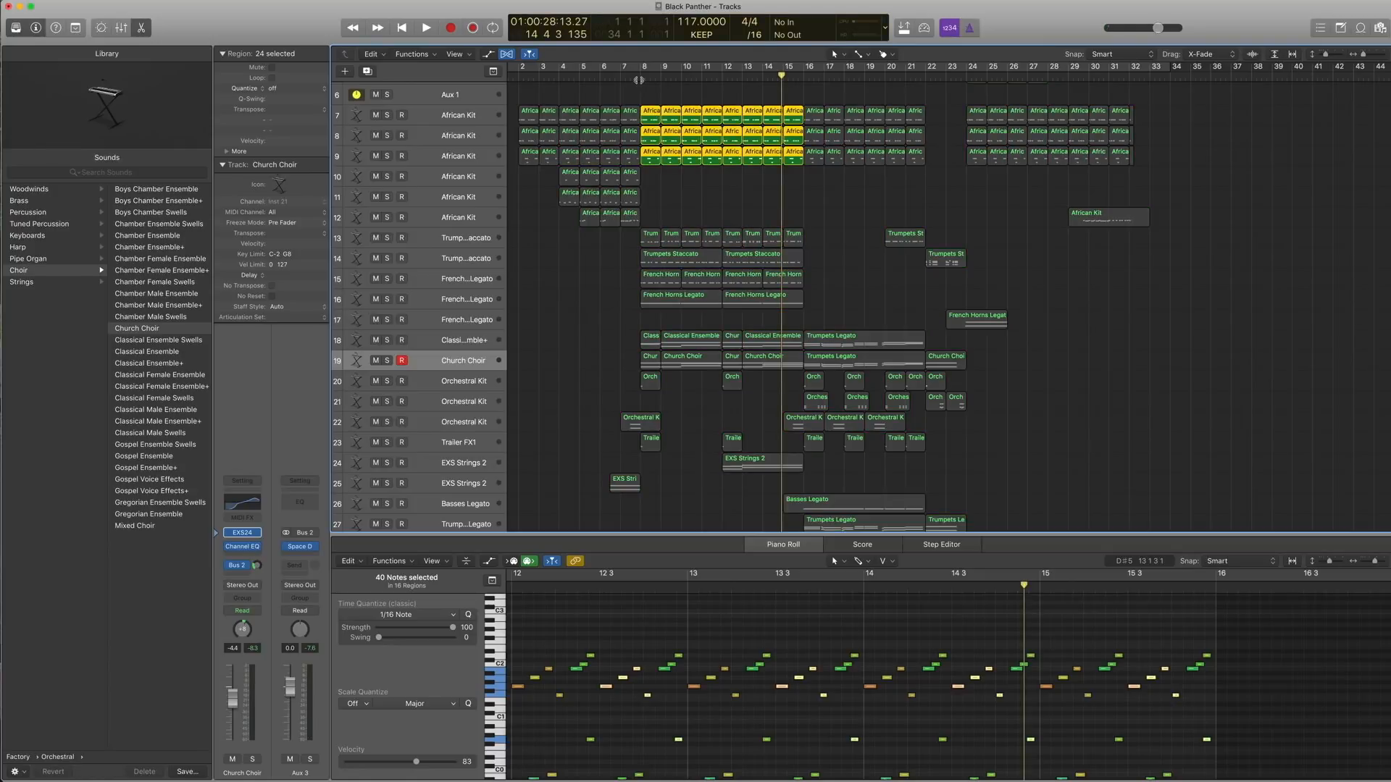
click(638, 78)
key(space)
key(space)
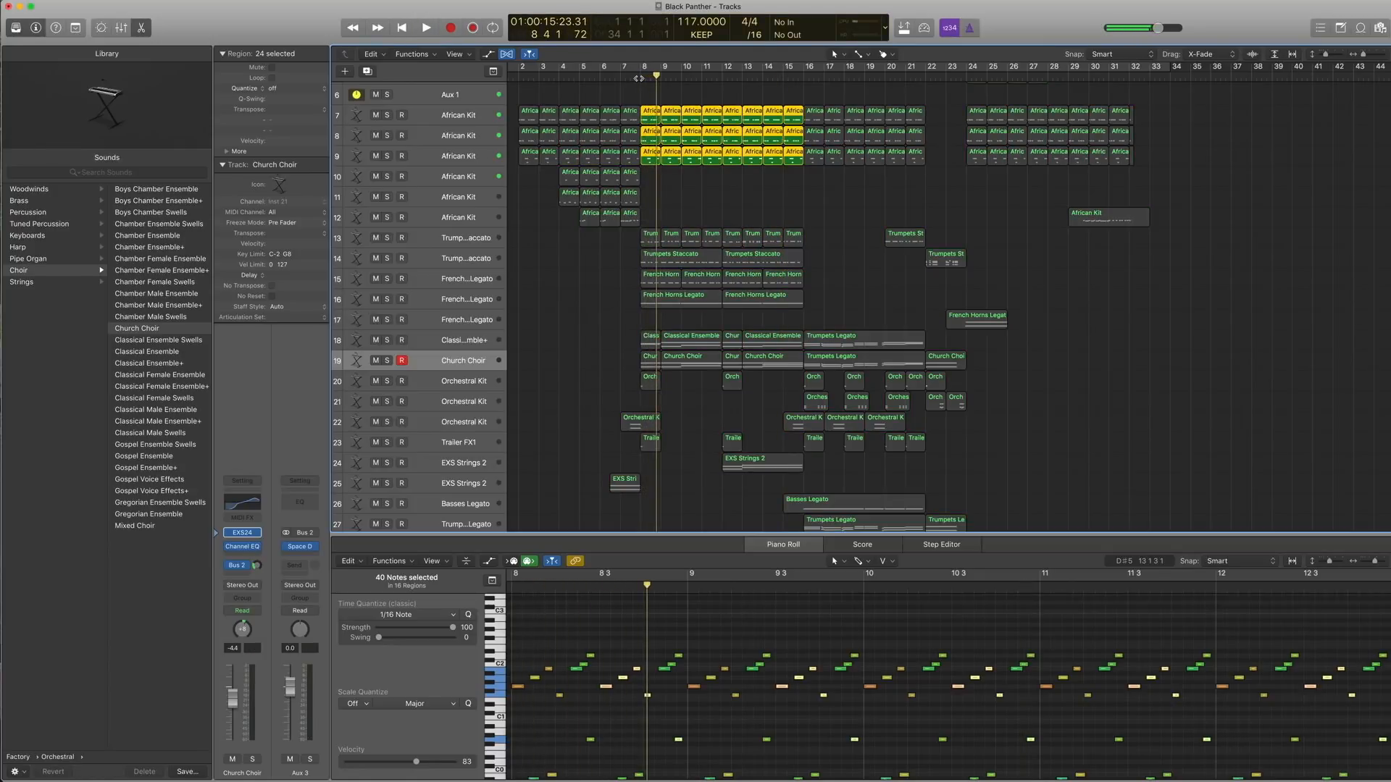
key(ctrl+s)
Step: Select the percussion and brass regions of tracks 7 to 16 in bars 8 to 15, and play the full arrangement from bar 15
drag(647, 99, 794, 311)
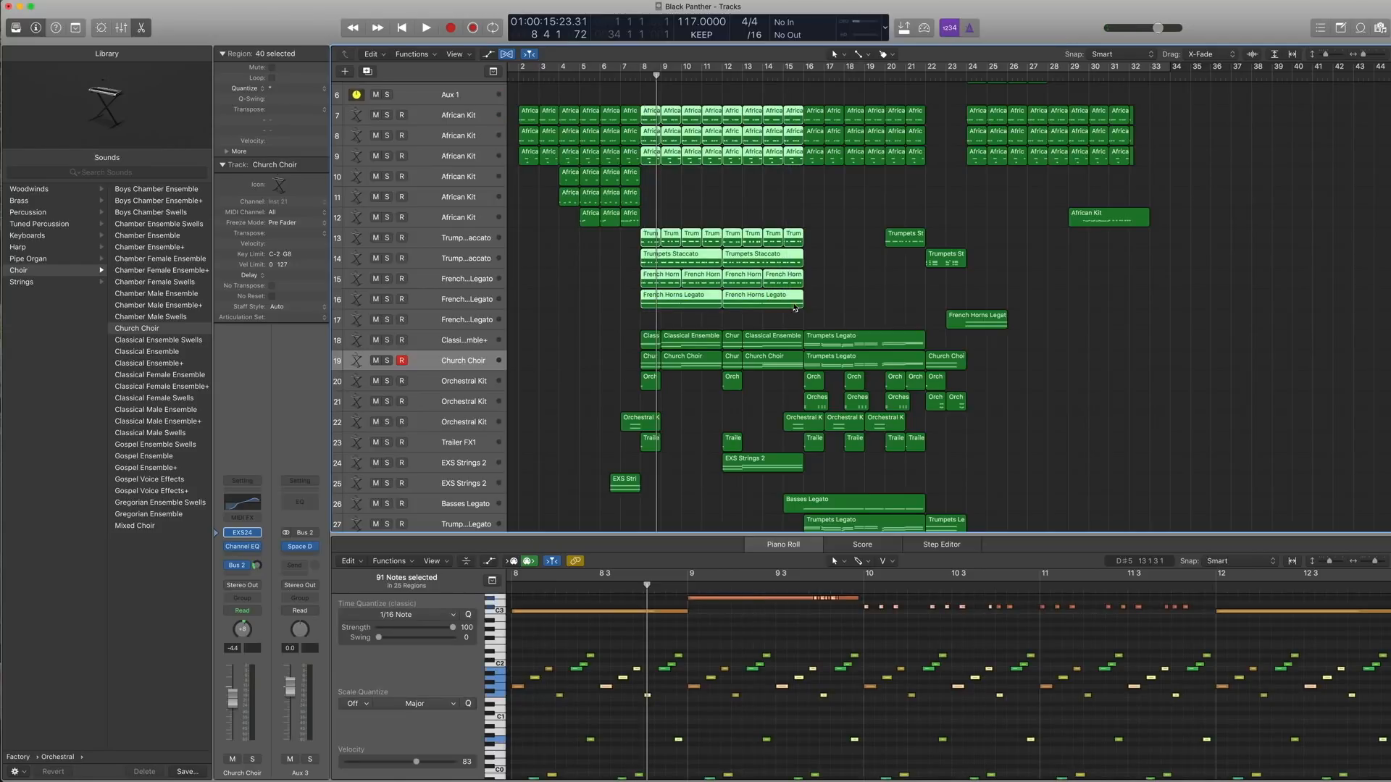
scroll(804, 239, down, 3)
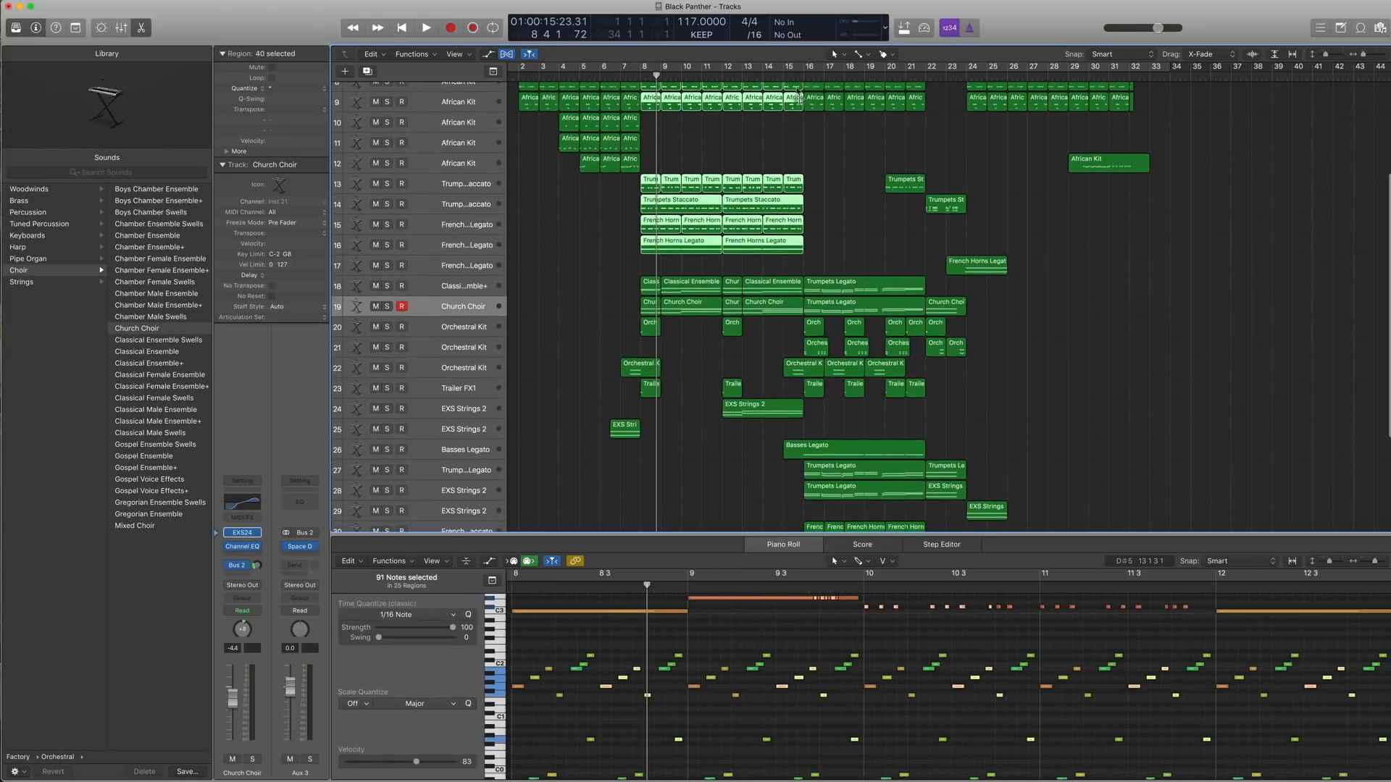
key(shift+period)
key(comma)
key(period)
key(comma)
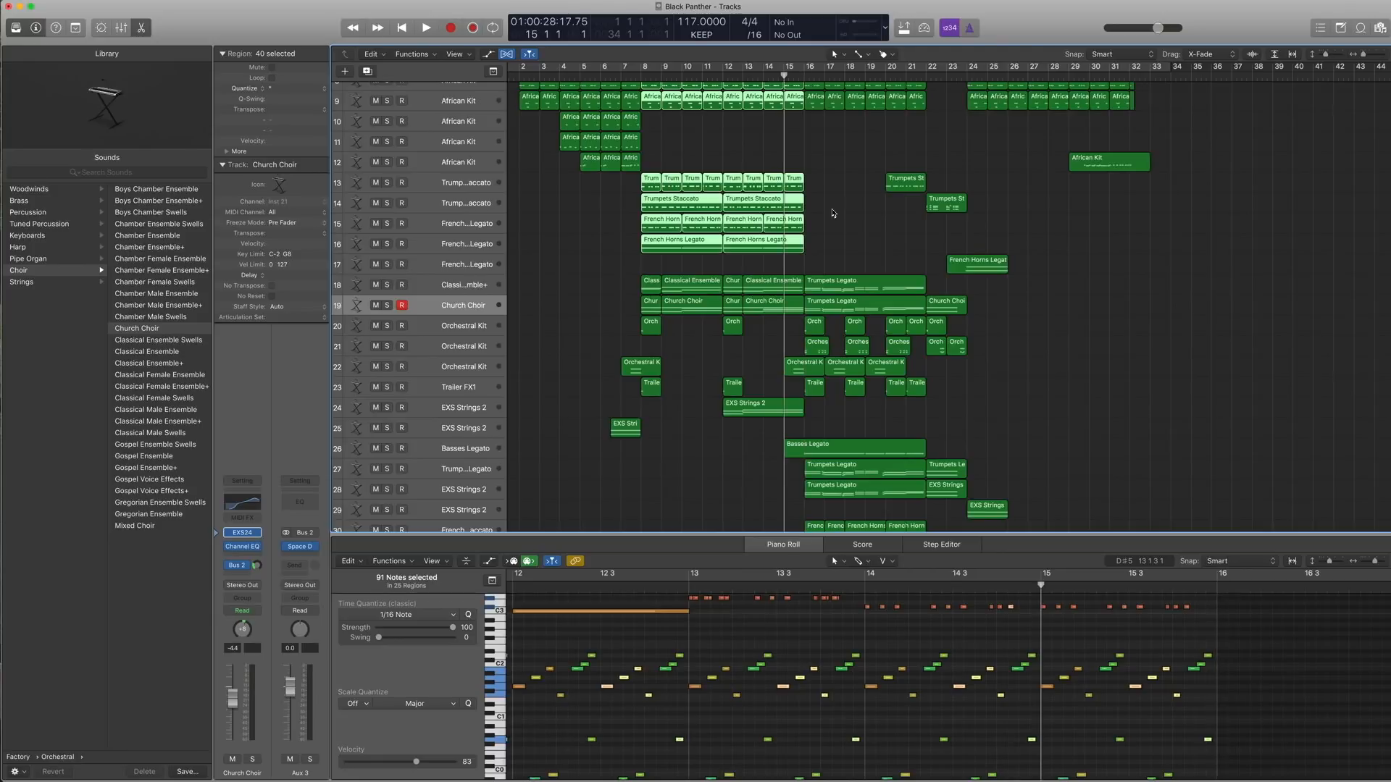
key(space)
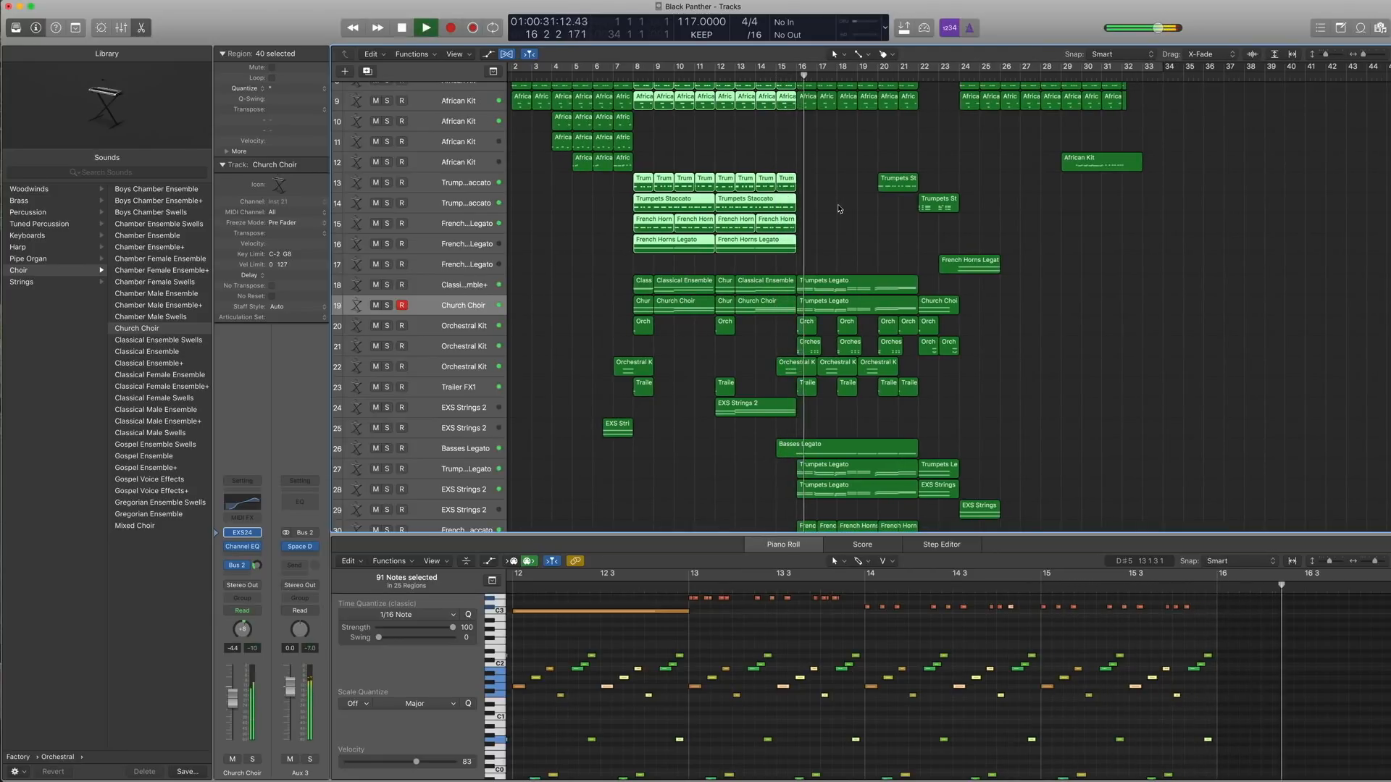
scroll(842, 236, up, 1)
scroll(842, 235, up, 1)
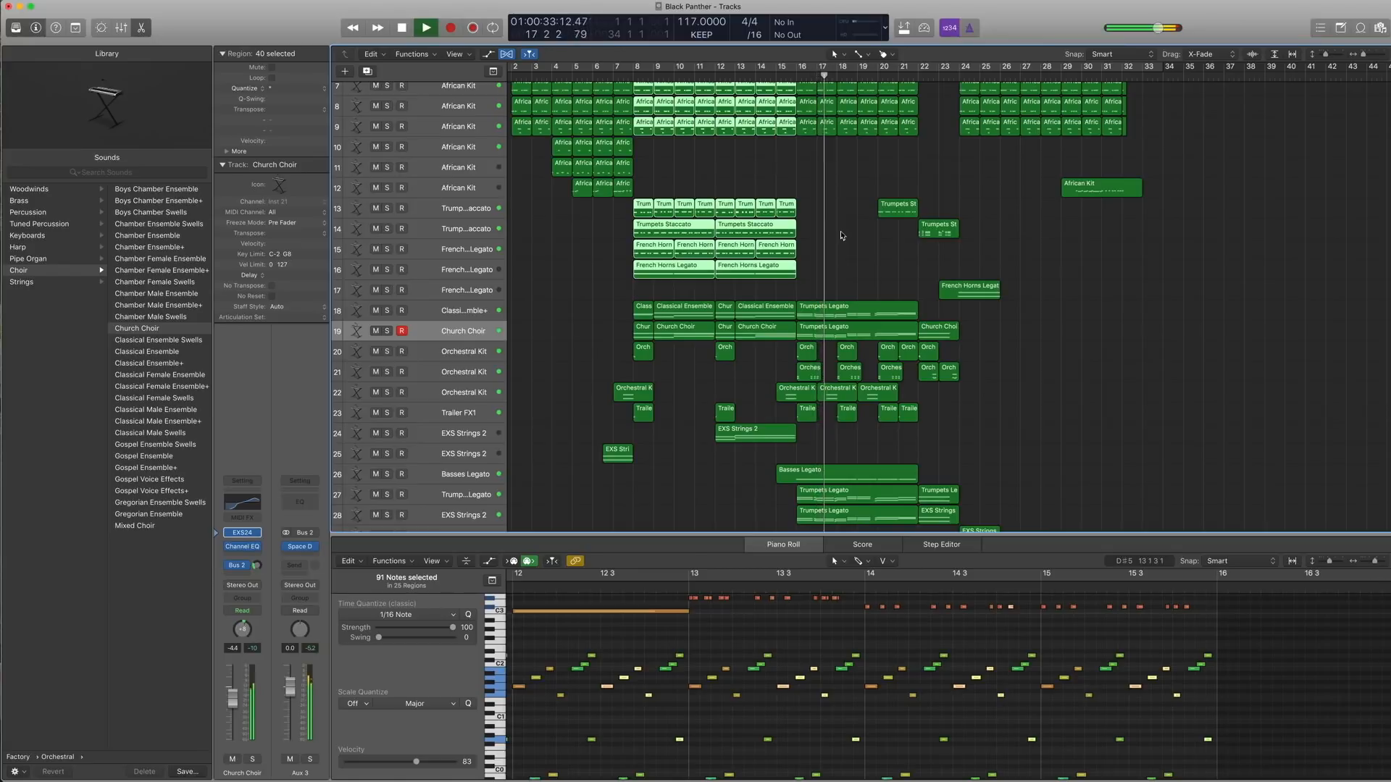
scroll(844, 239, down, 3)
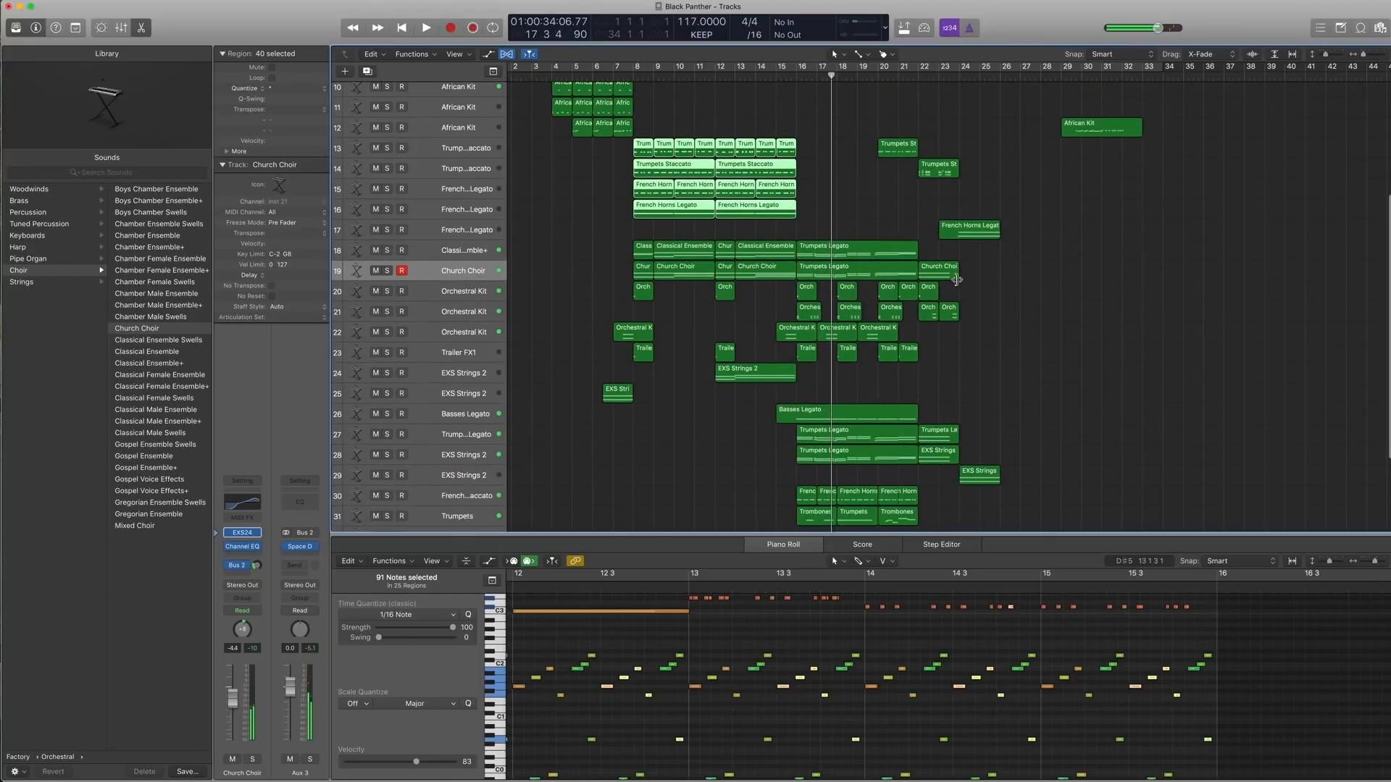
Step: Select the bar 16 to 21 regions of choir tracks 18 and 19, play them in solo, and examine their notes in the Piano Roll
drag(872, 228, 864, 273)
key(ctrl+s)
key(comma)
key(comma)
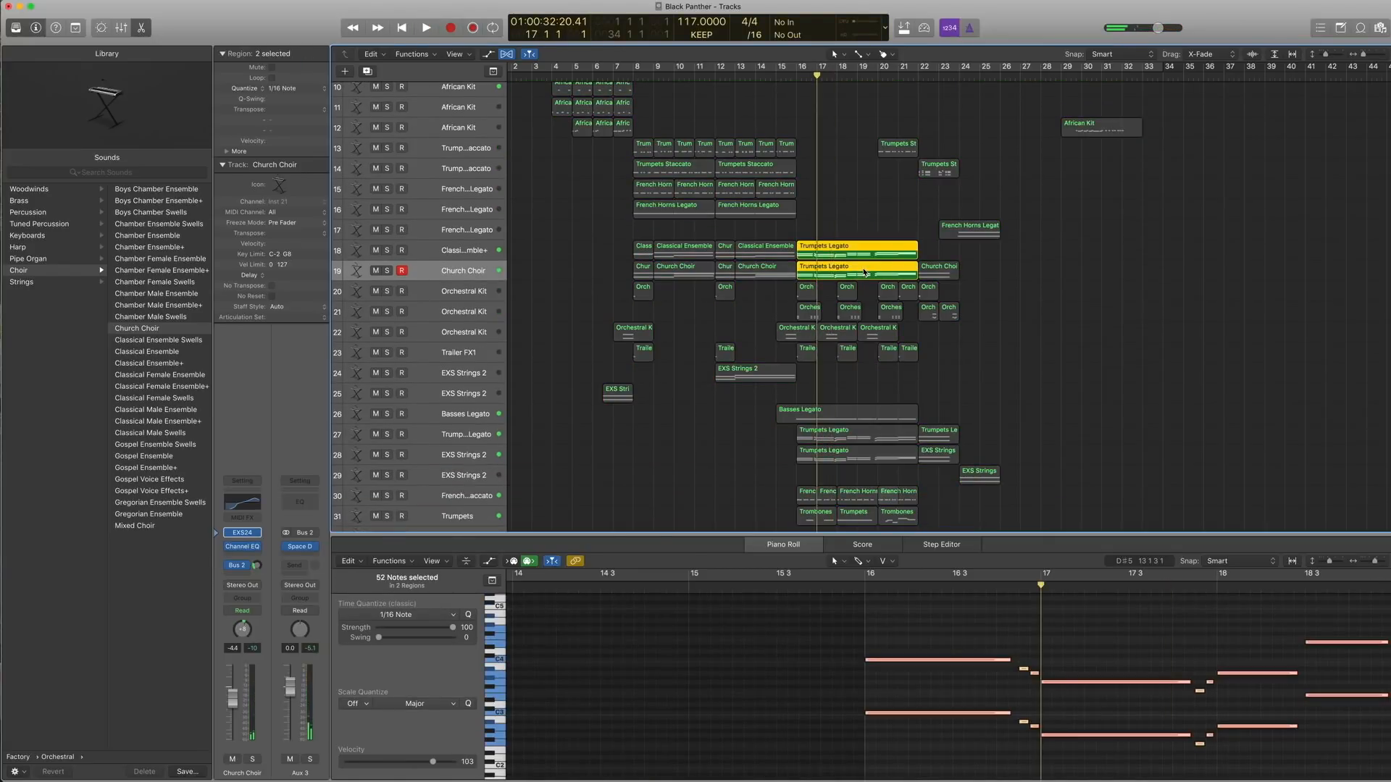
key(space)
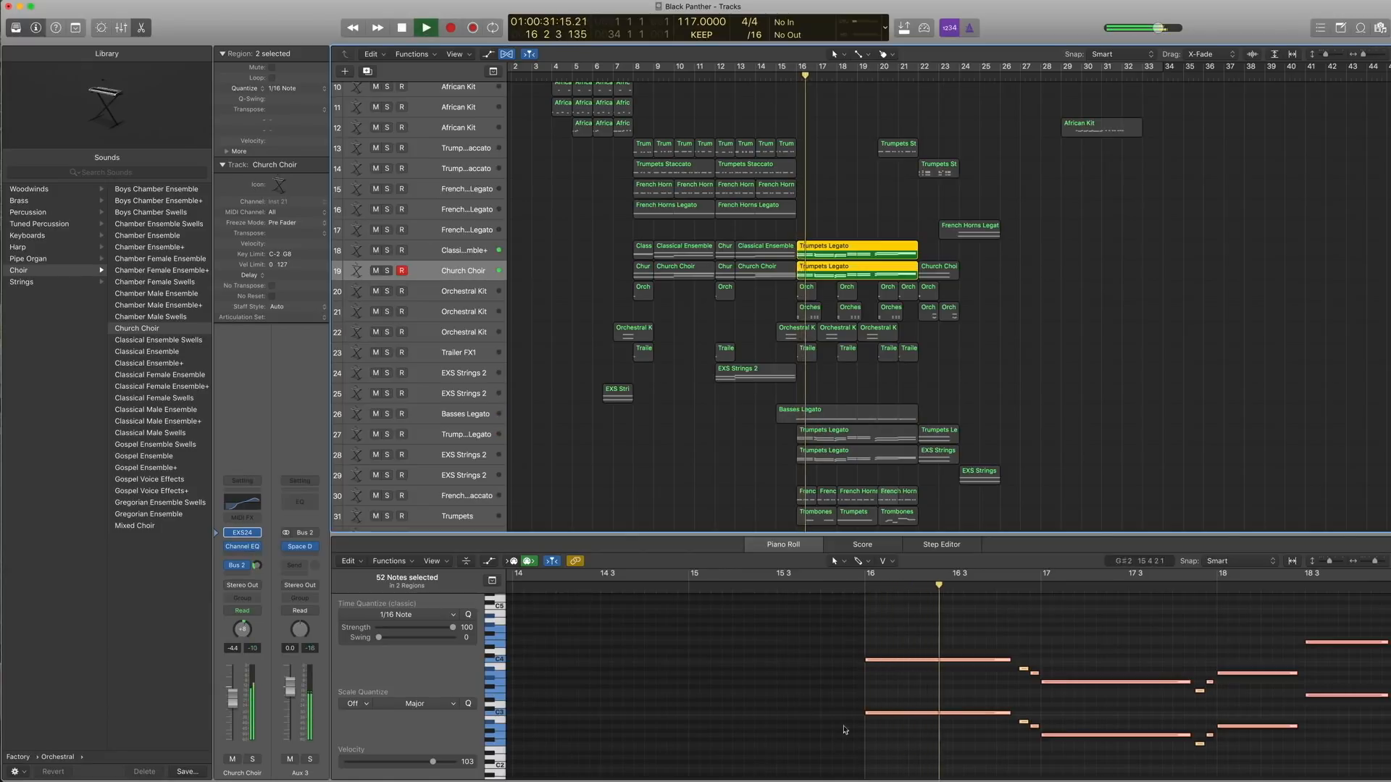
scroll(899, 712, right, 3)
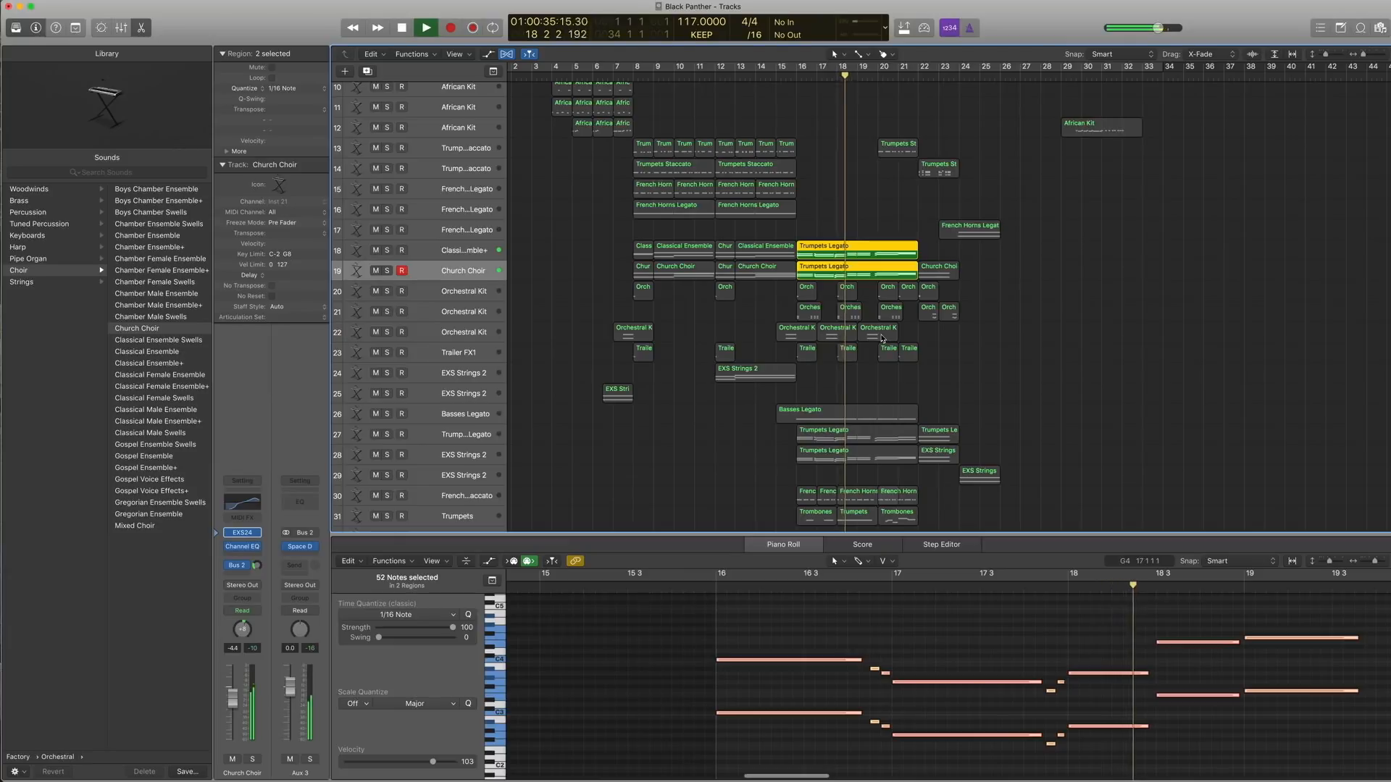
key(space)
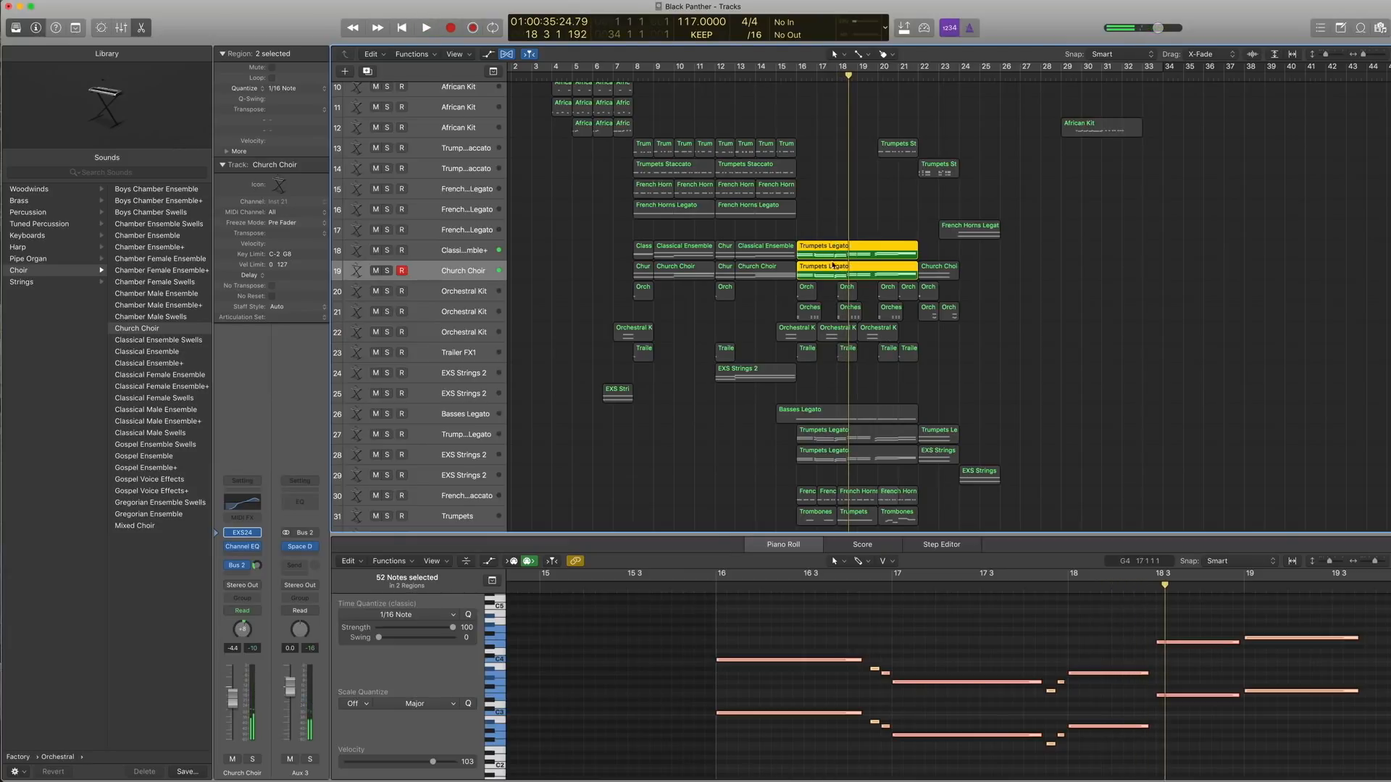
Step: Play the Trumpets Legato region of track 27 and the matching region of track 28 one at a time in solo from bar 16
click(835, 438)
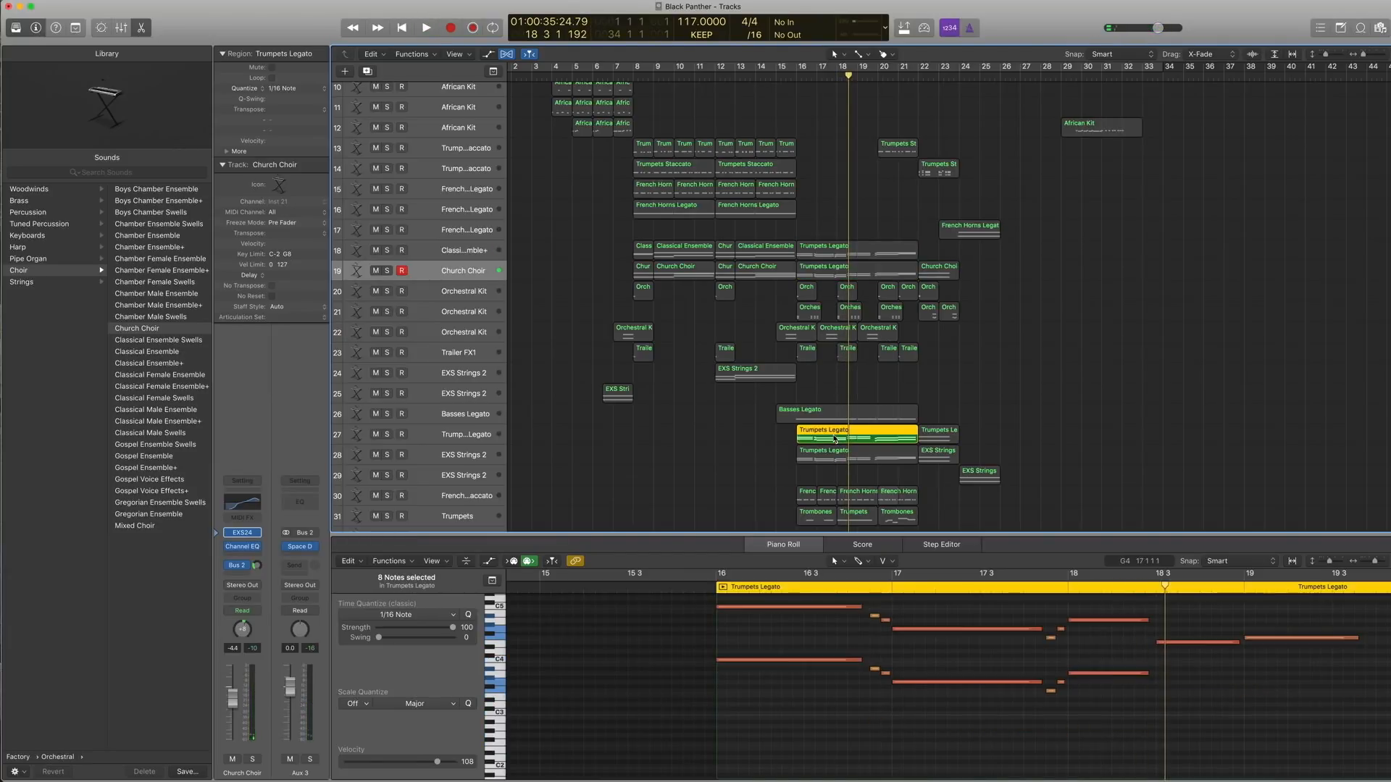
key(comma)
key(comma)
key(comma)
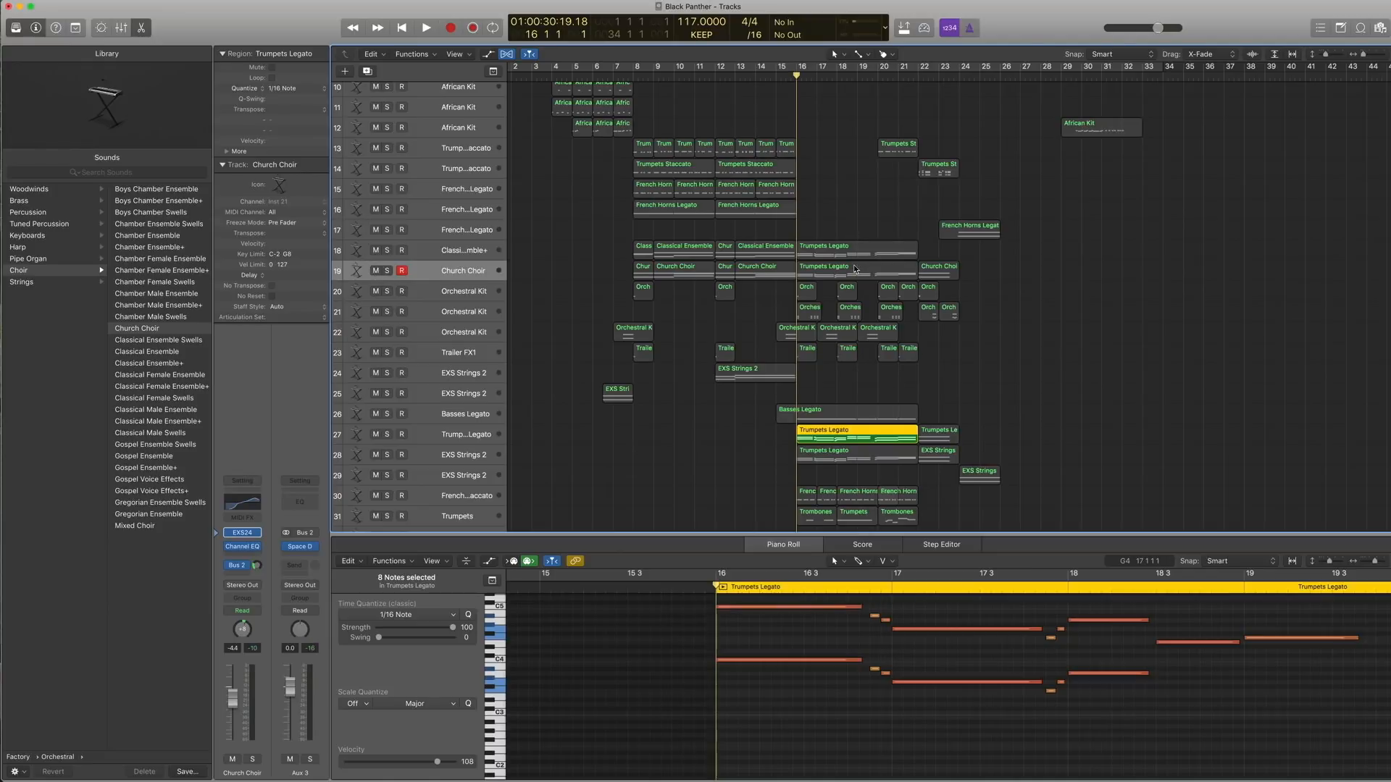
scroll(855, 269, down, 2)
key(space)
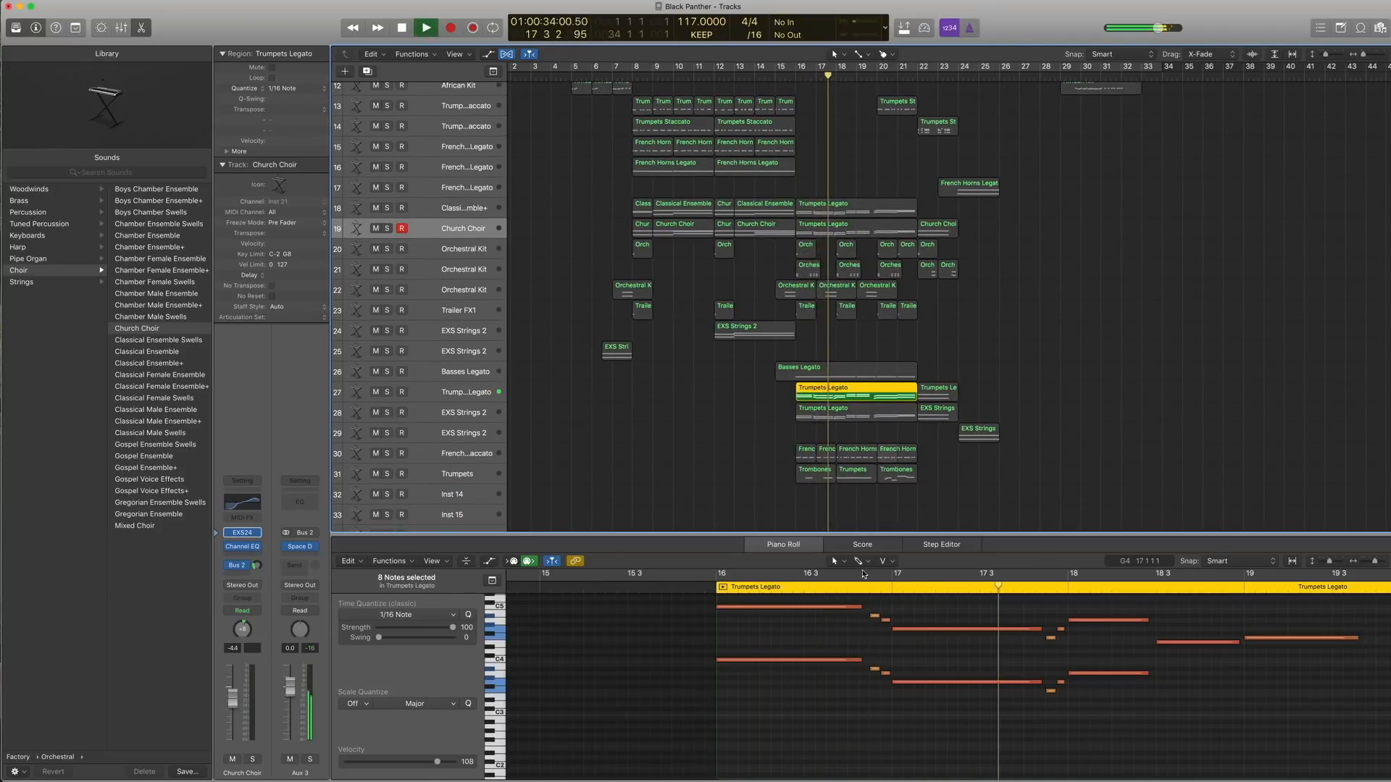
key(space)
click(821, 416)
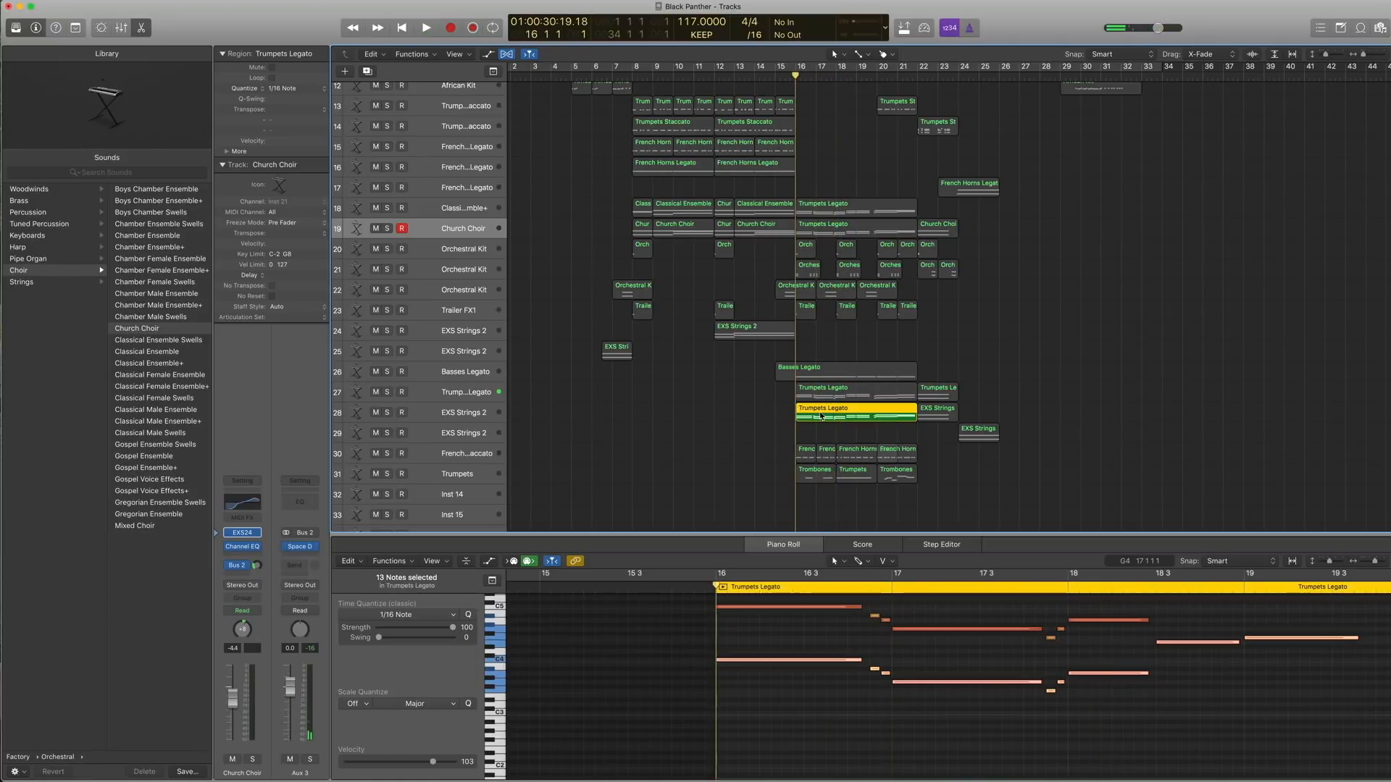
key(space)
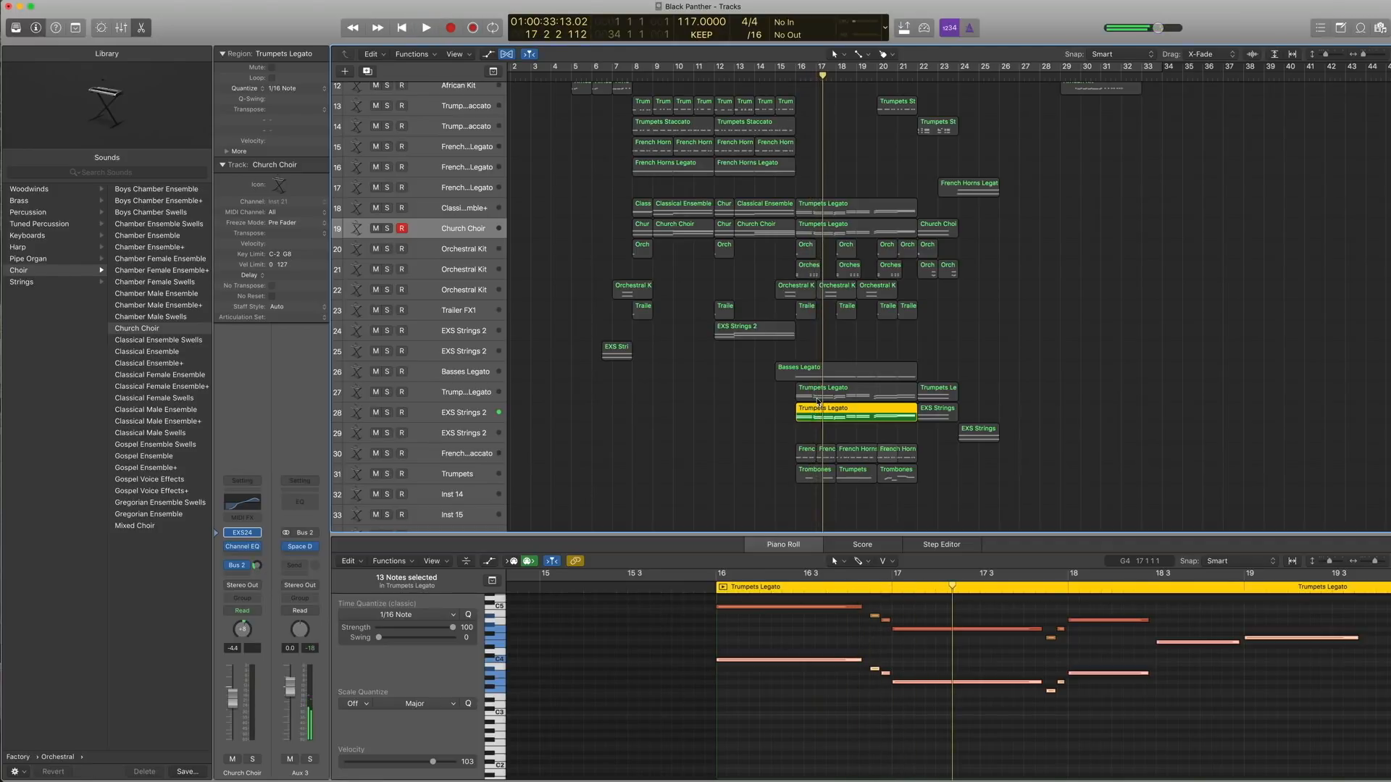
Step: Add the bar 16 regions of tracks 27, 18 and 19 to the selection, play all four in solo from bar 16, and turn solo off
shift+click(818, 400)
shift+click(833, 208)
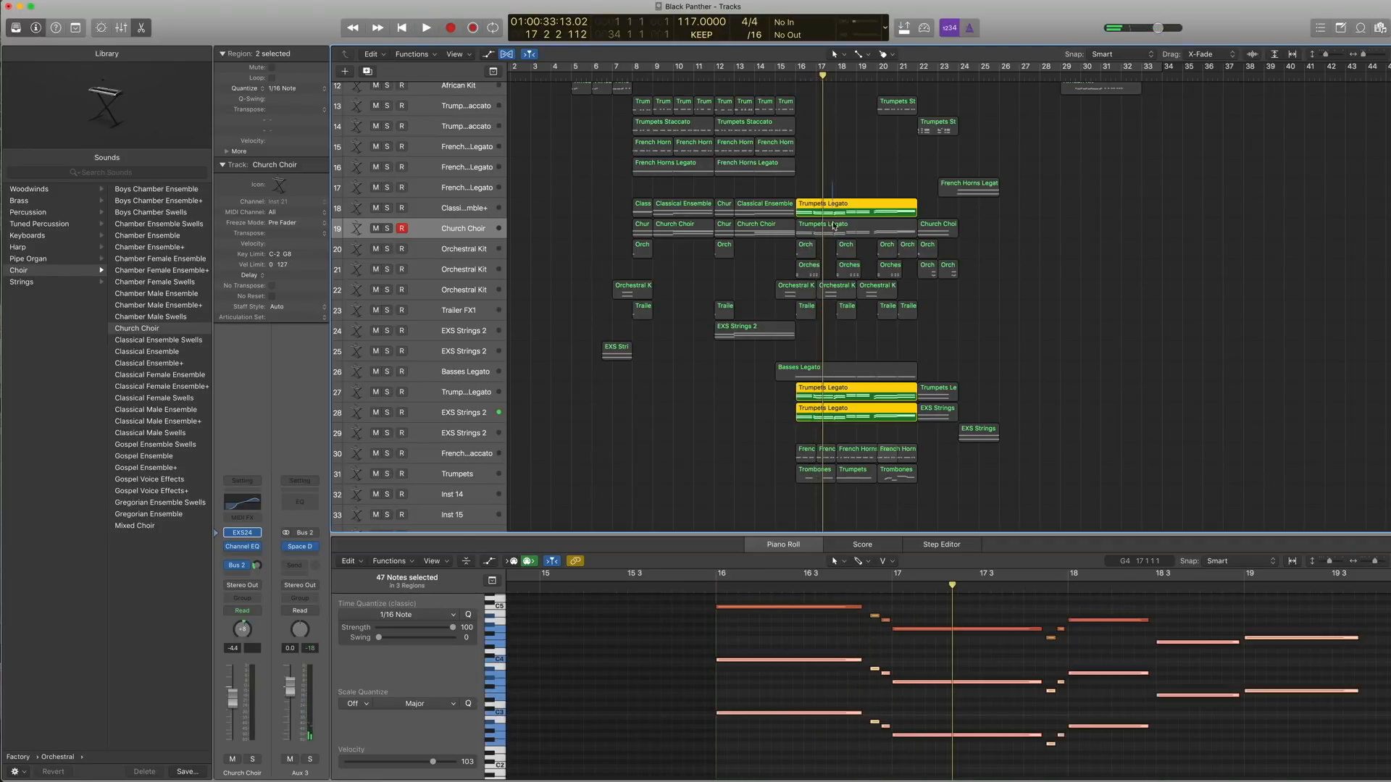
shift+click(833, 229)
key(space)
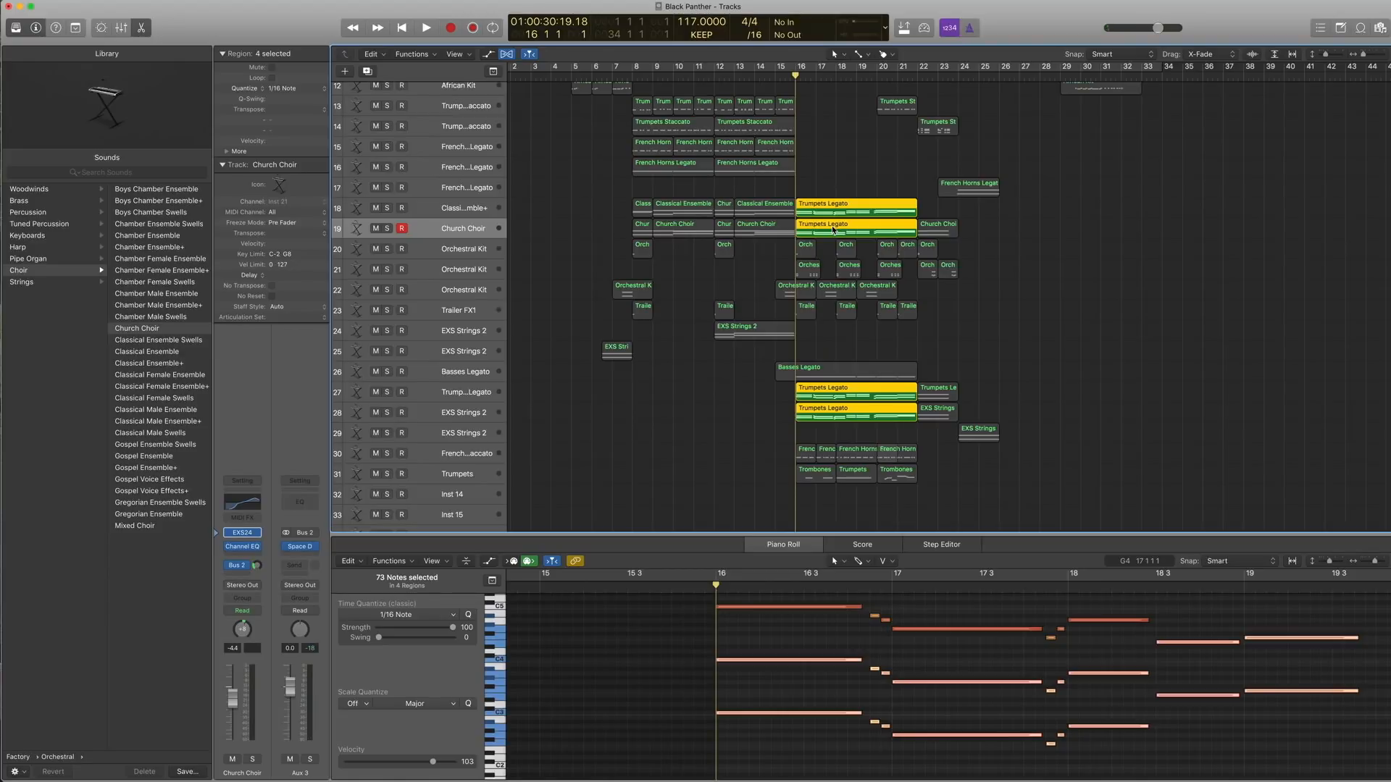
key(space)
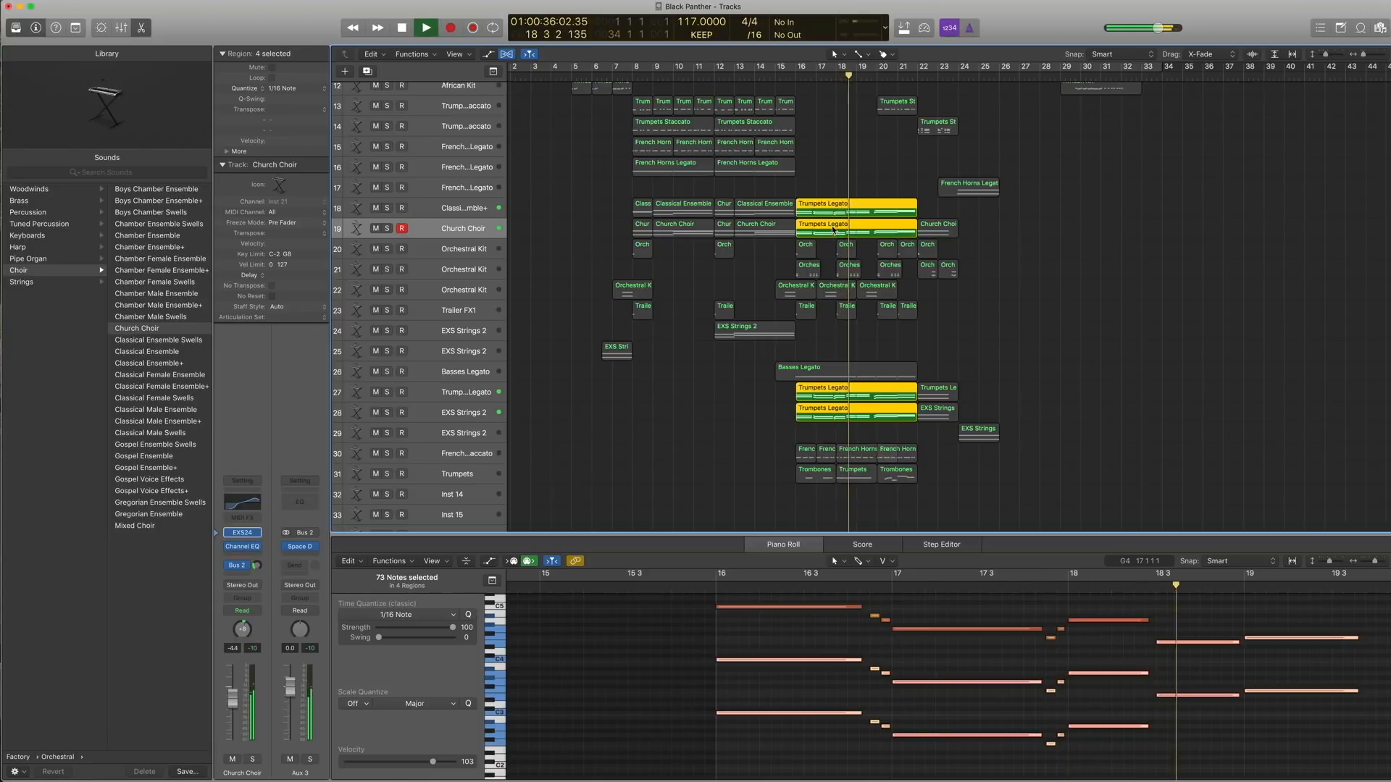
key(space)
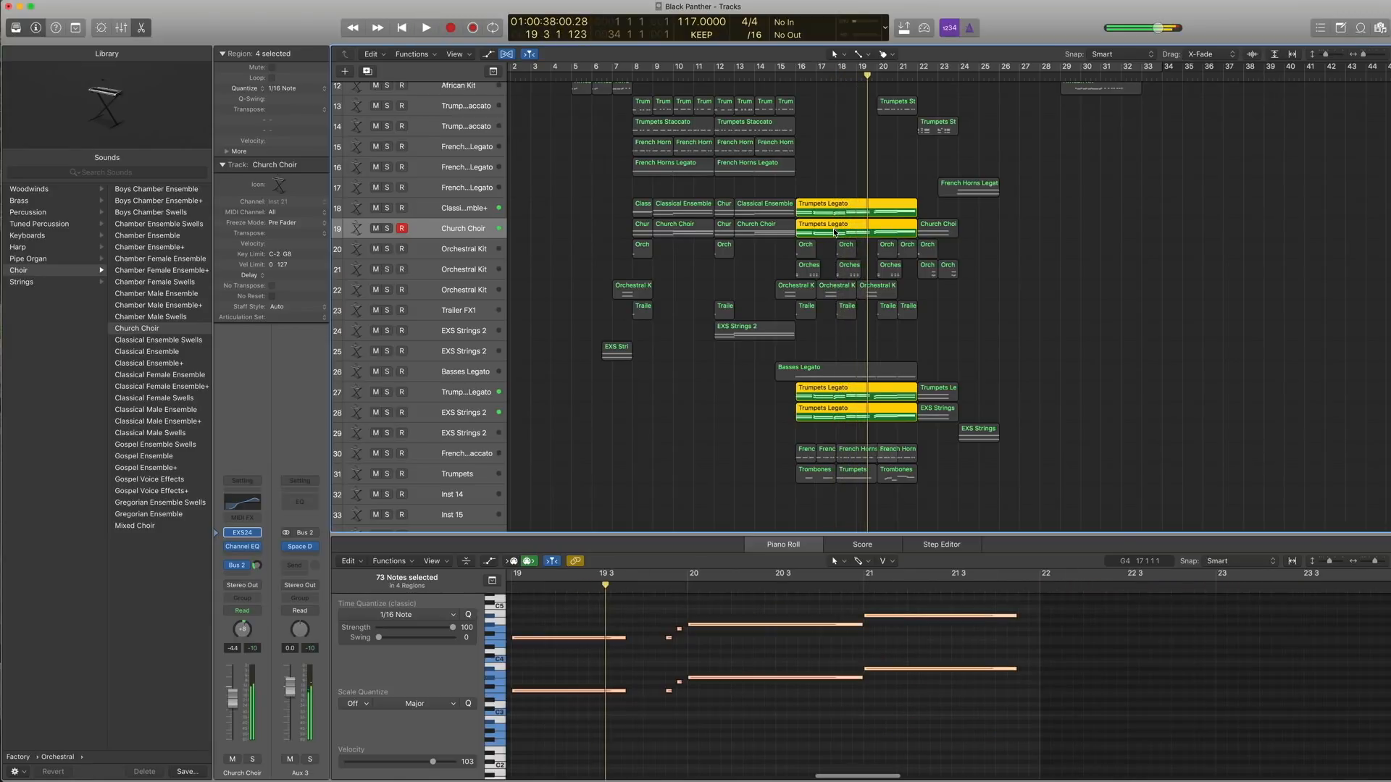
key(ctrl+s)
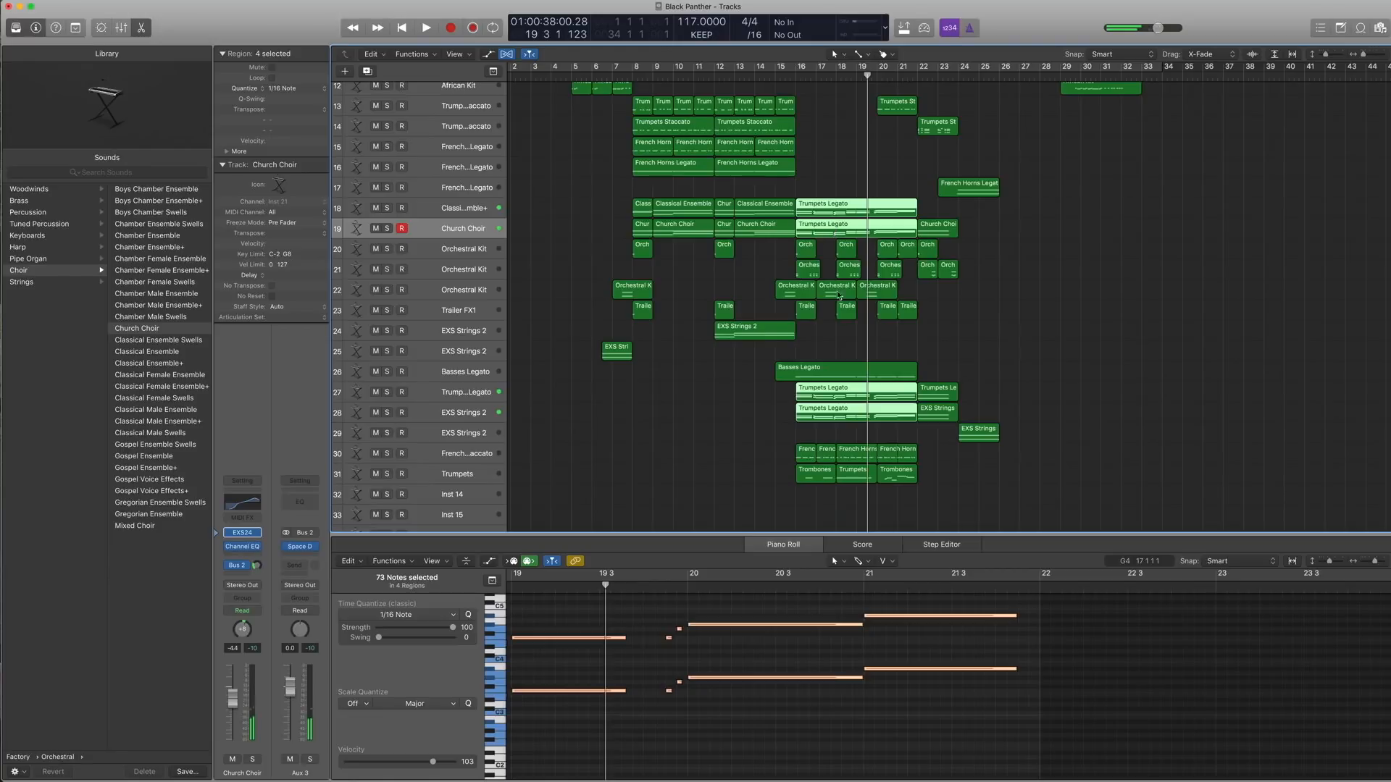
Step: Select the four Orchestral Kit regions of track 20 in bars 16 to 21 and play them in solo from bar 16
click(788, 256)
drag(907, 258, 908, 259)
key(ctrl+s)
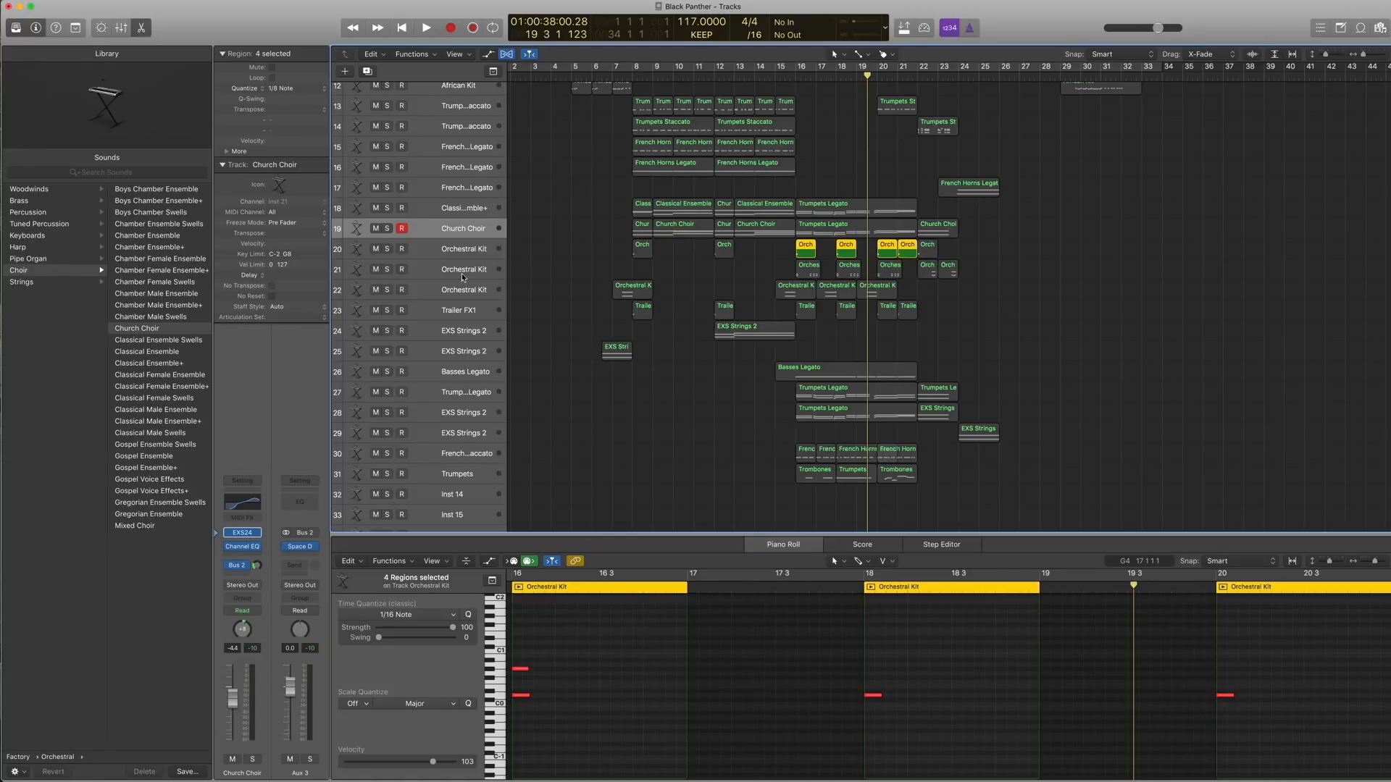
double_click(792, 75)
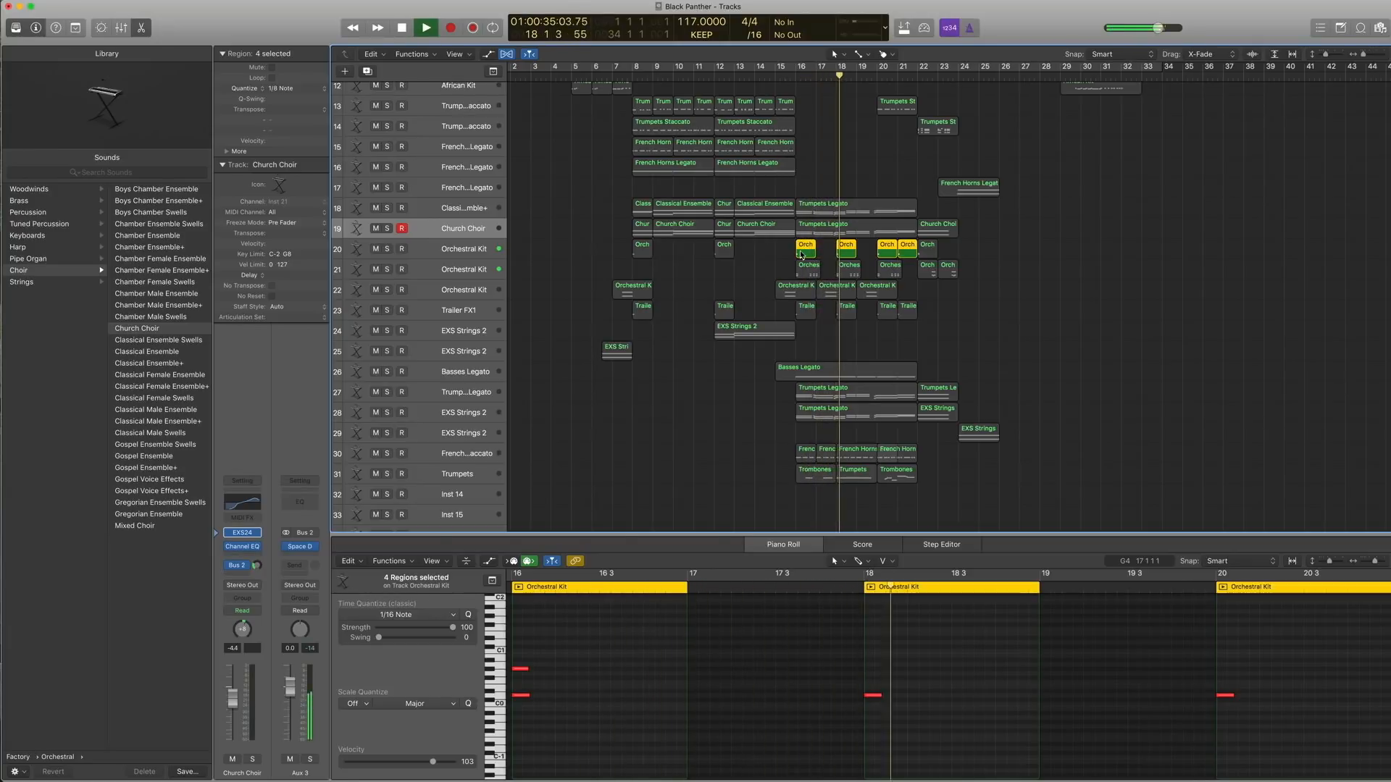
key(space)
Step: Select the three Orchestral Kit regions of track 21 in bars 16 to 21, play them in solo, and view their notes
drag(772, 271, 890, 275)
key(space)
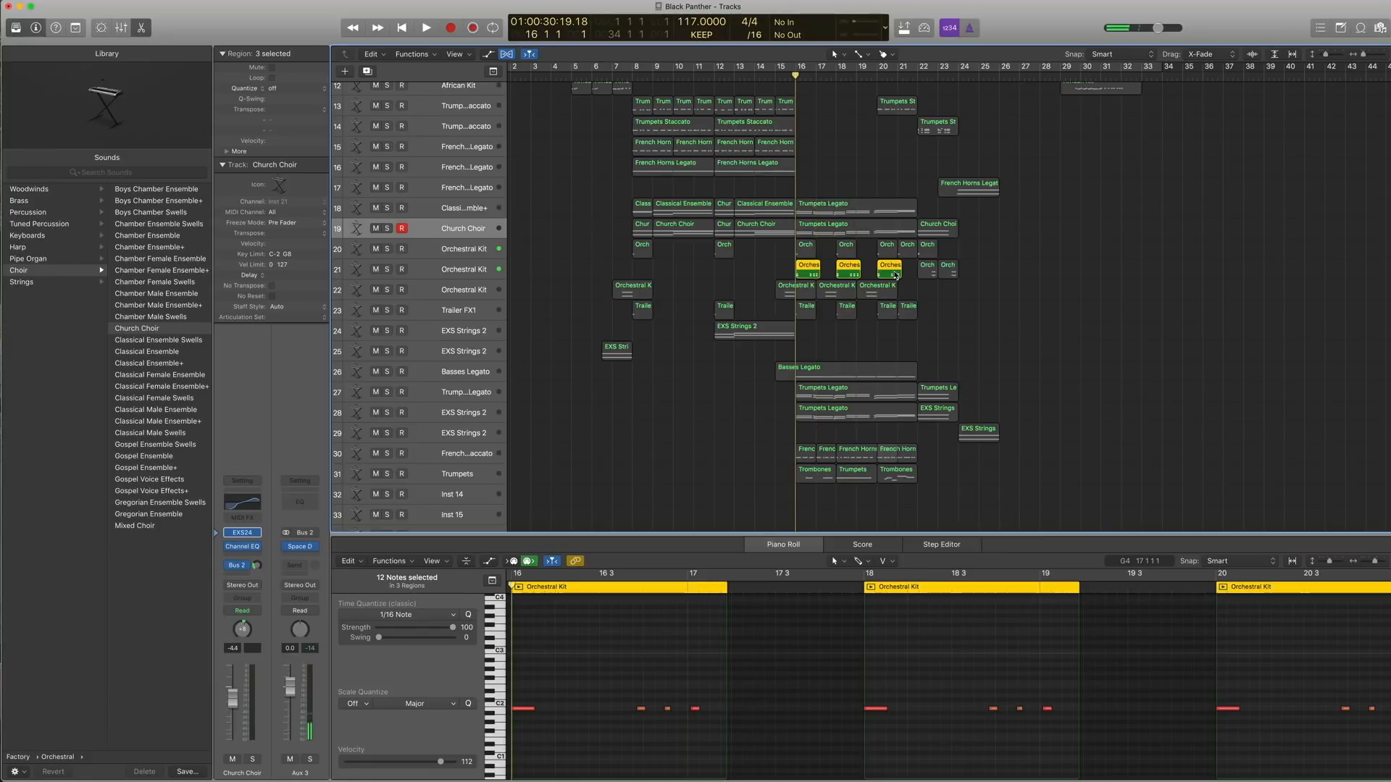
scroll(688, 659, down, 4)
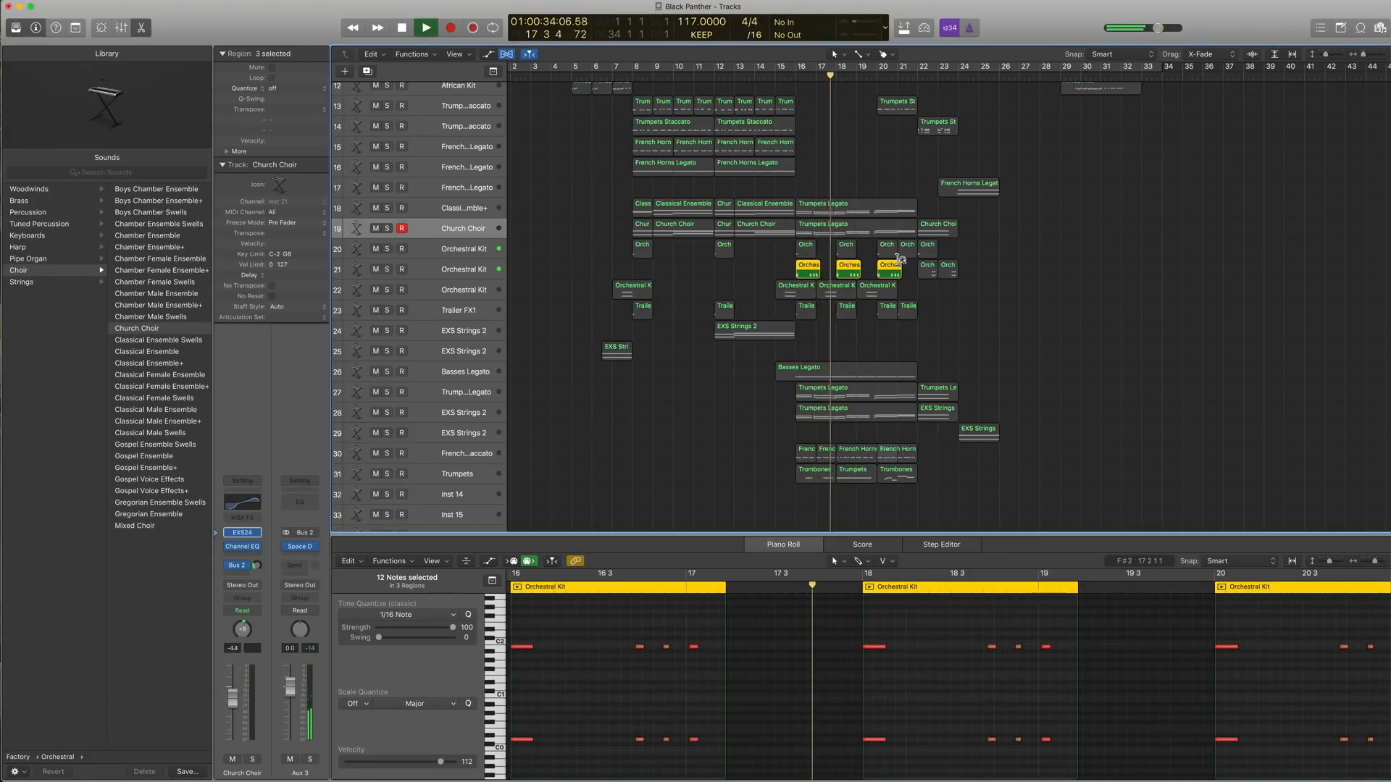
key(space)
Step: Select the Orchestral Kit regions of track 22, move the playhead to bar 15, and examine the track's Arpeggiator settings
drag(909, 294, 788, 297)
key(comma)
key(comma)
key(comma)
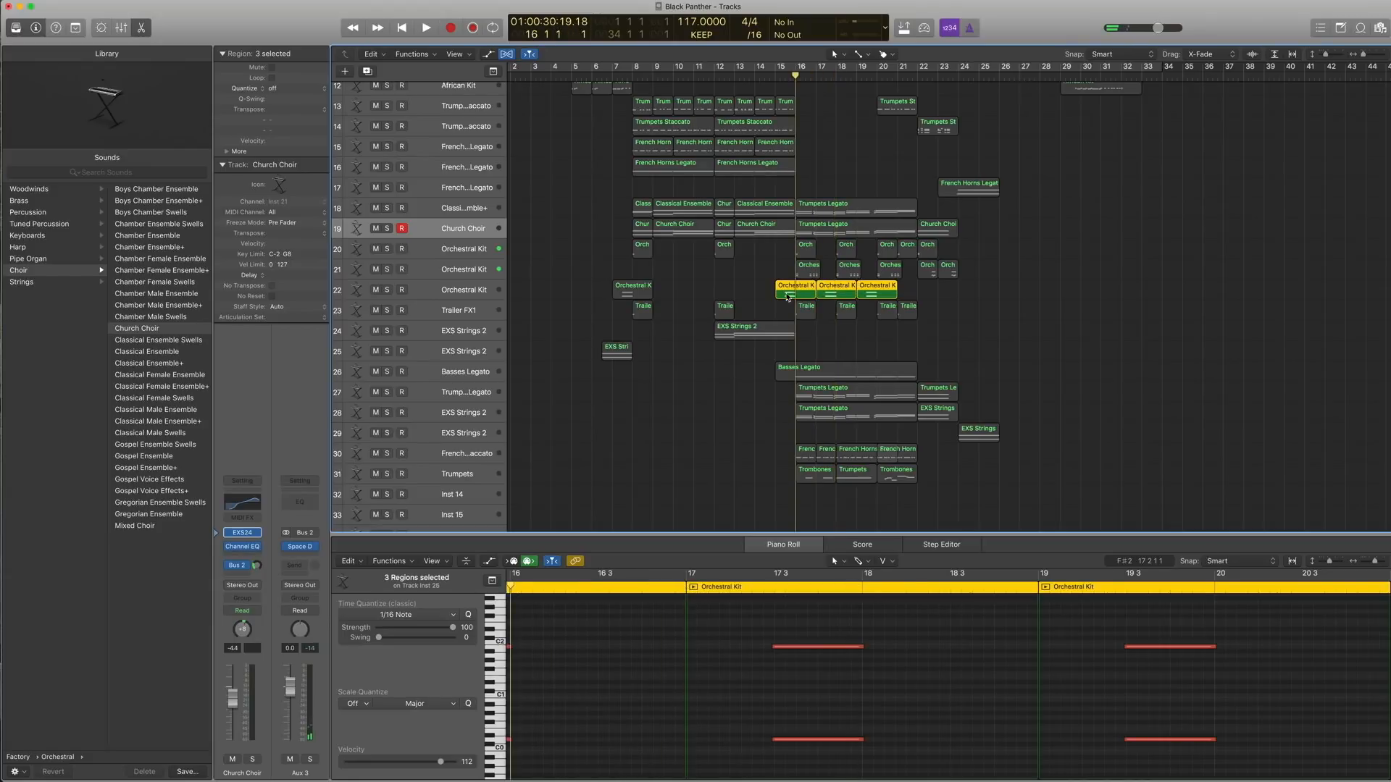
click(470, 291)
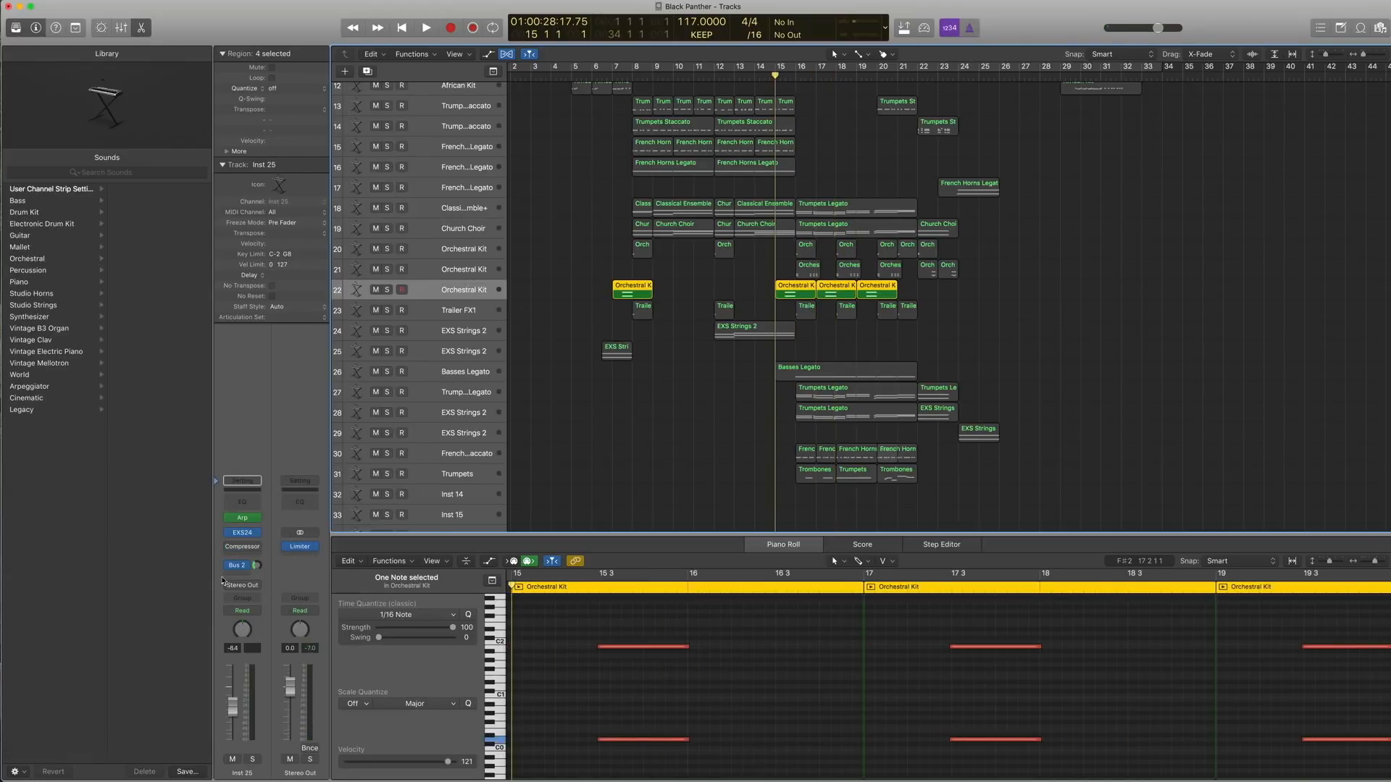
click(244, 518)
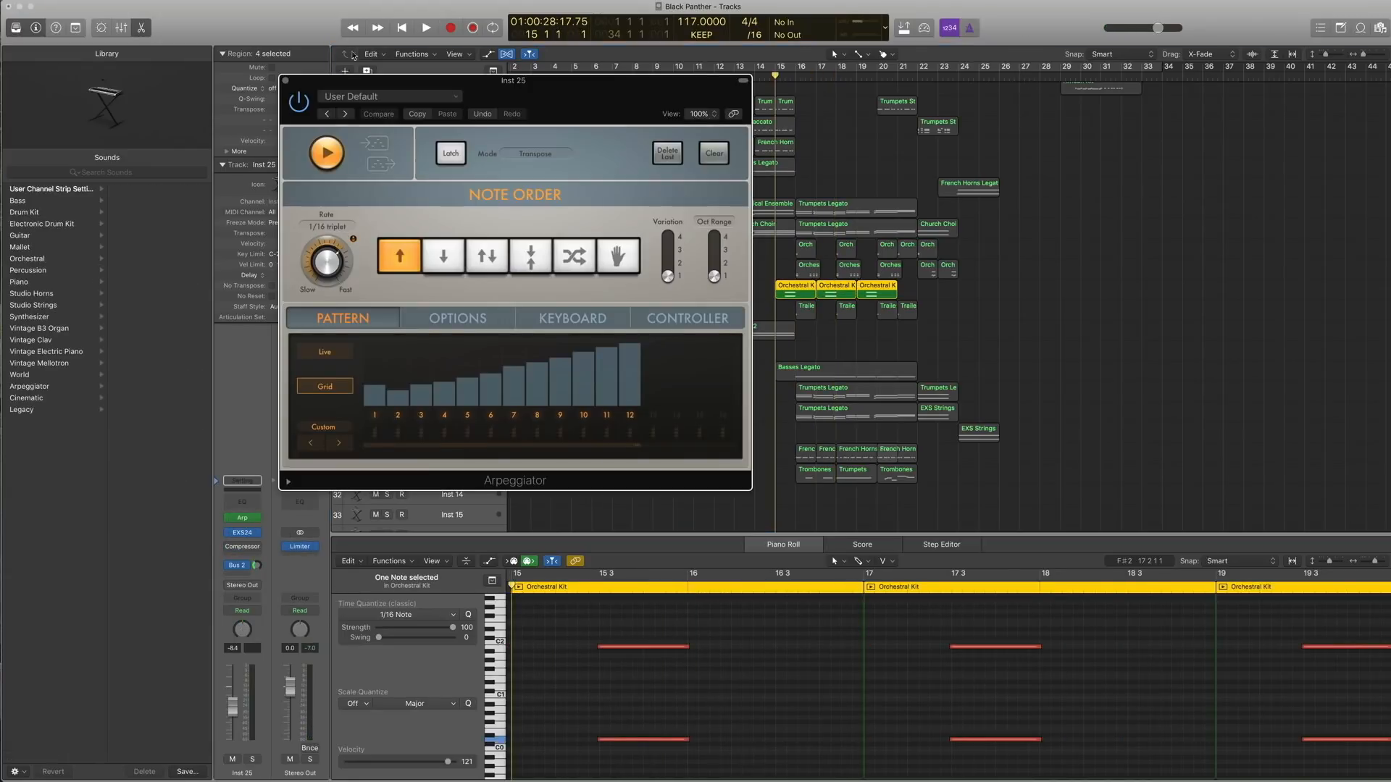
click(285, 80)
Step: Select the Orchestral Kit regions of tracks 20 to 22 in bars 15 to 21 and play them together in solo from bar 15
drag(790, 253, 880, 294)
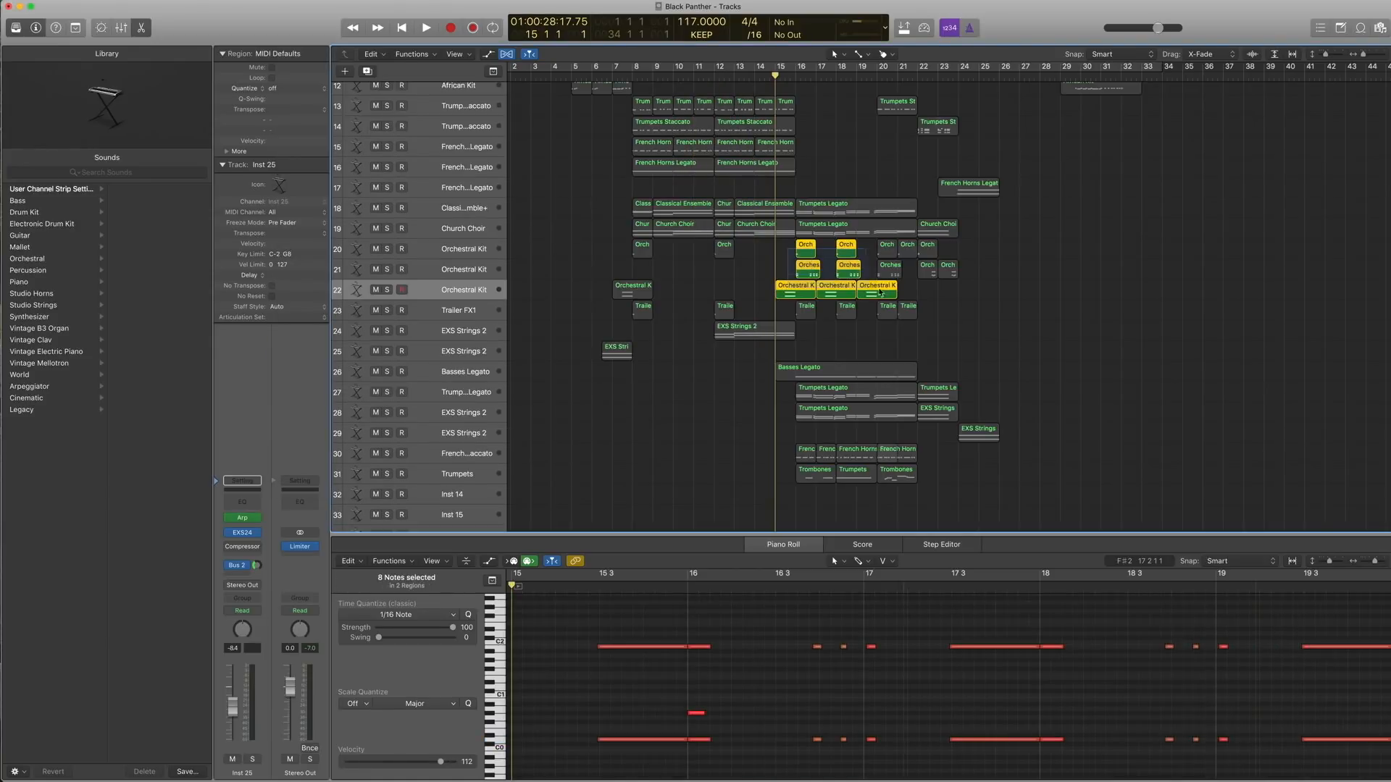
key(space)
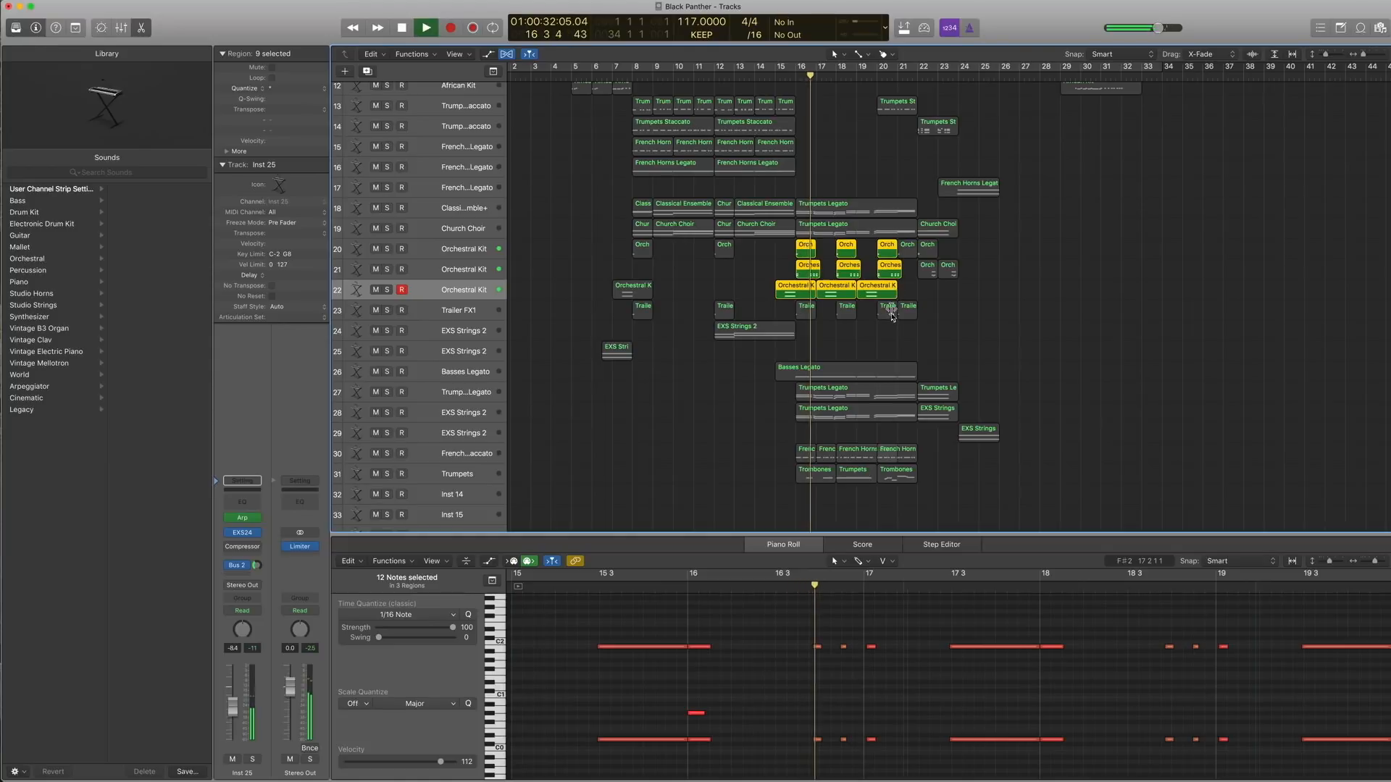
Step: Select the first three Trailer FX1 regions after bar 16, play them in solo from bar 16, and turn solo off
drag(882, 328, 811, 316)
key(space)
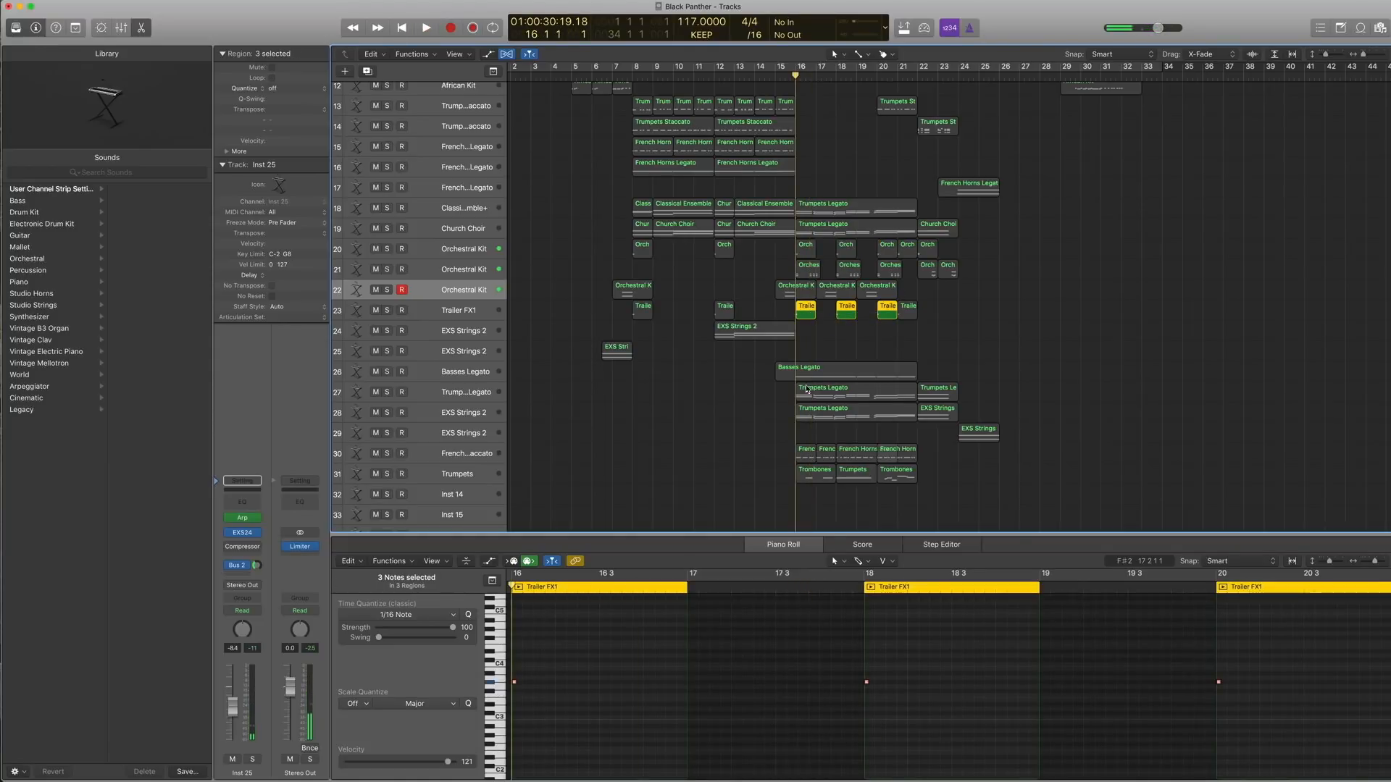
key(space)
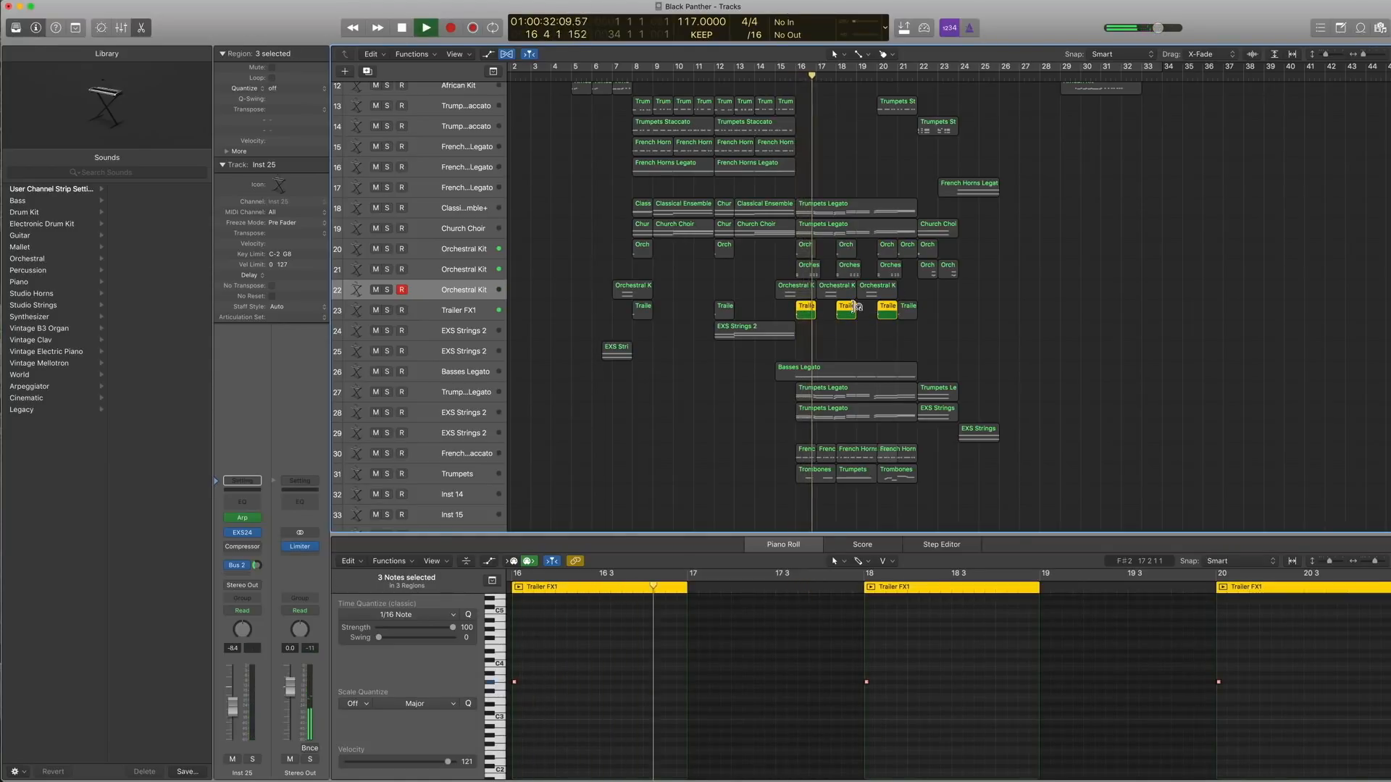
key(space)
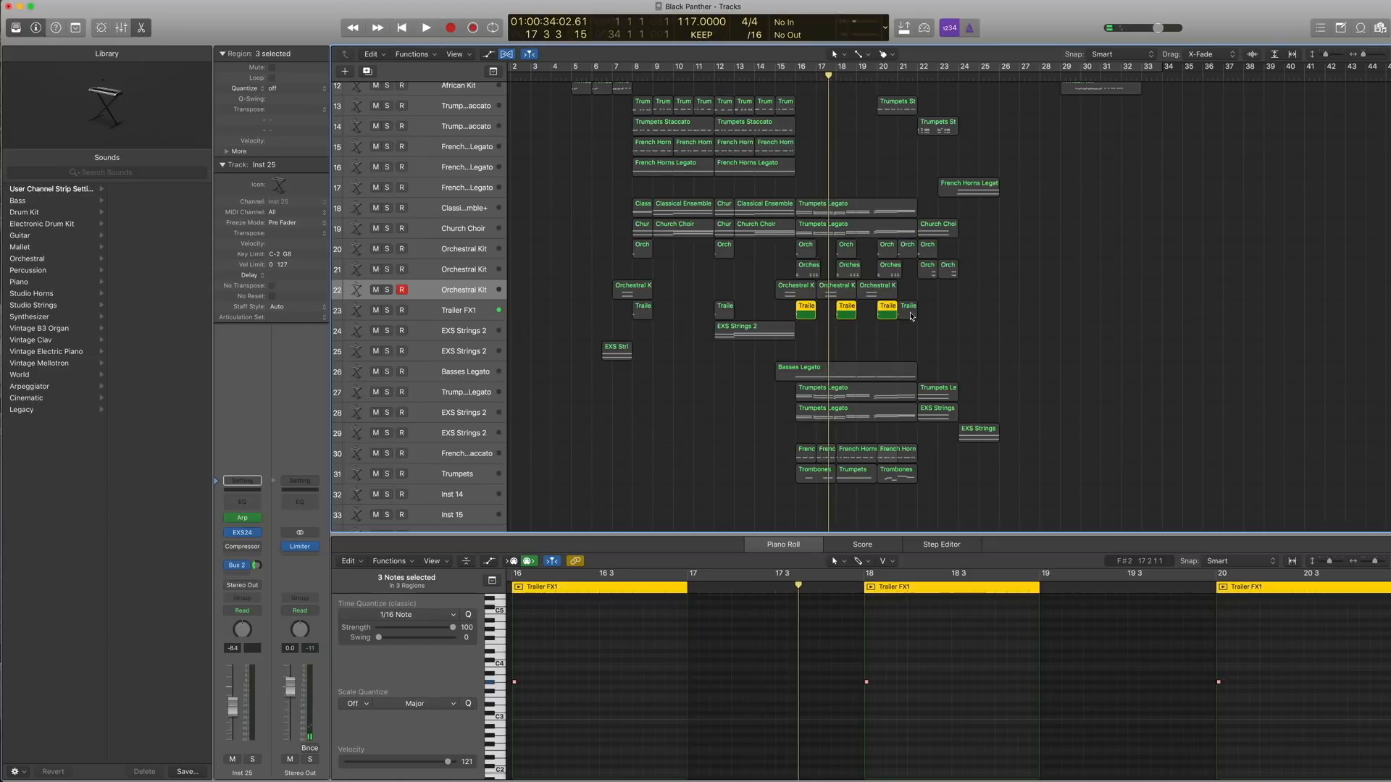
key(ctrl+s)
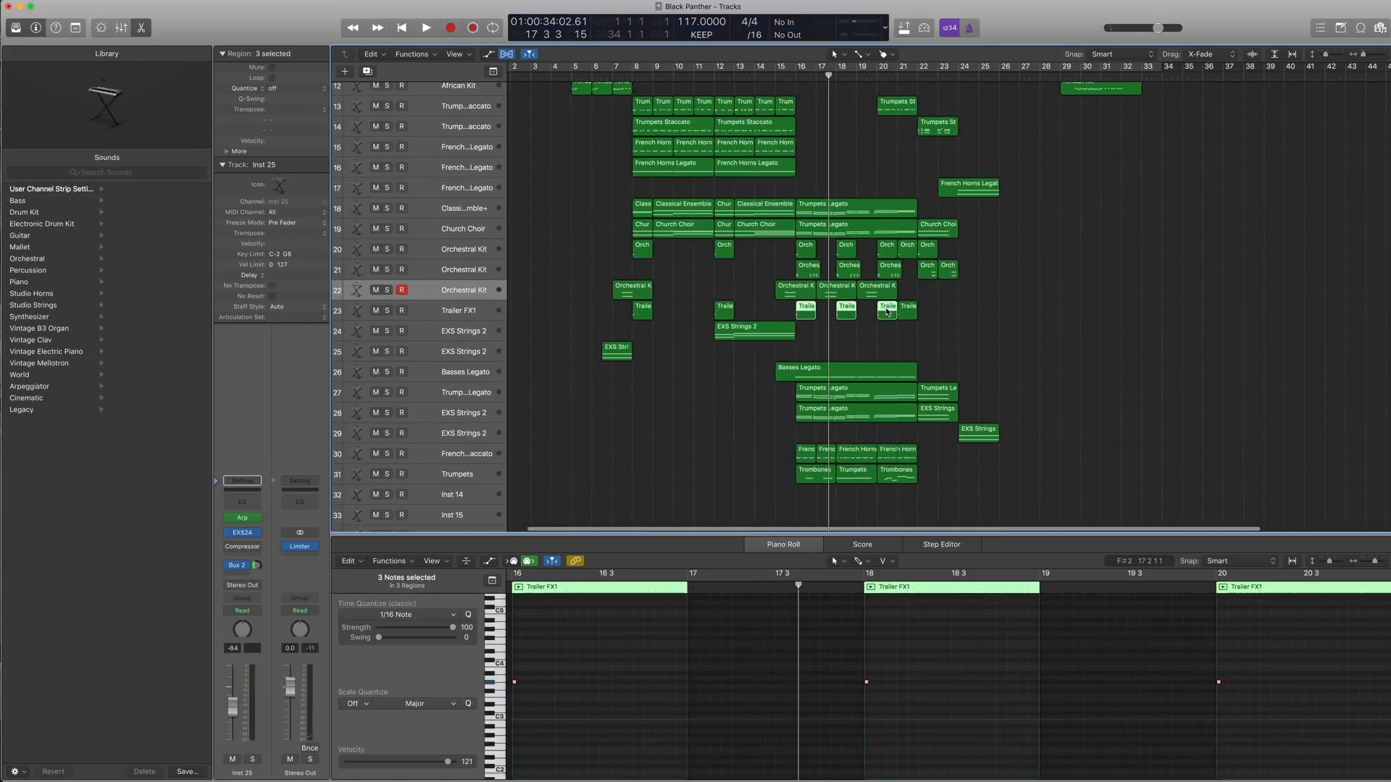
Step: Highlight the bar 16 regions of tracks 20 and 23, followed by the Orchestral Kit regions of tracks 21 and 22
click(801, 254)
shift+click(809, 314)
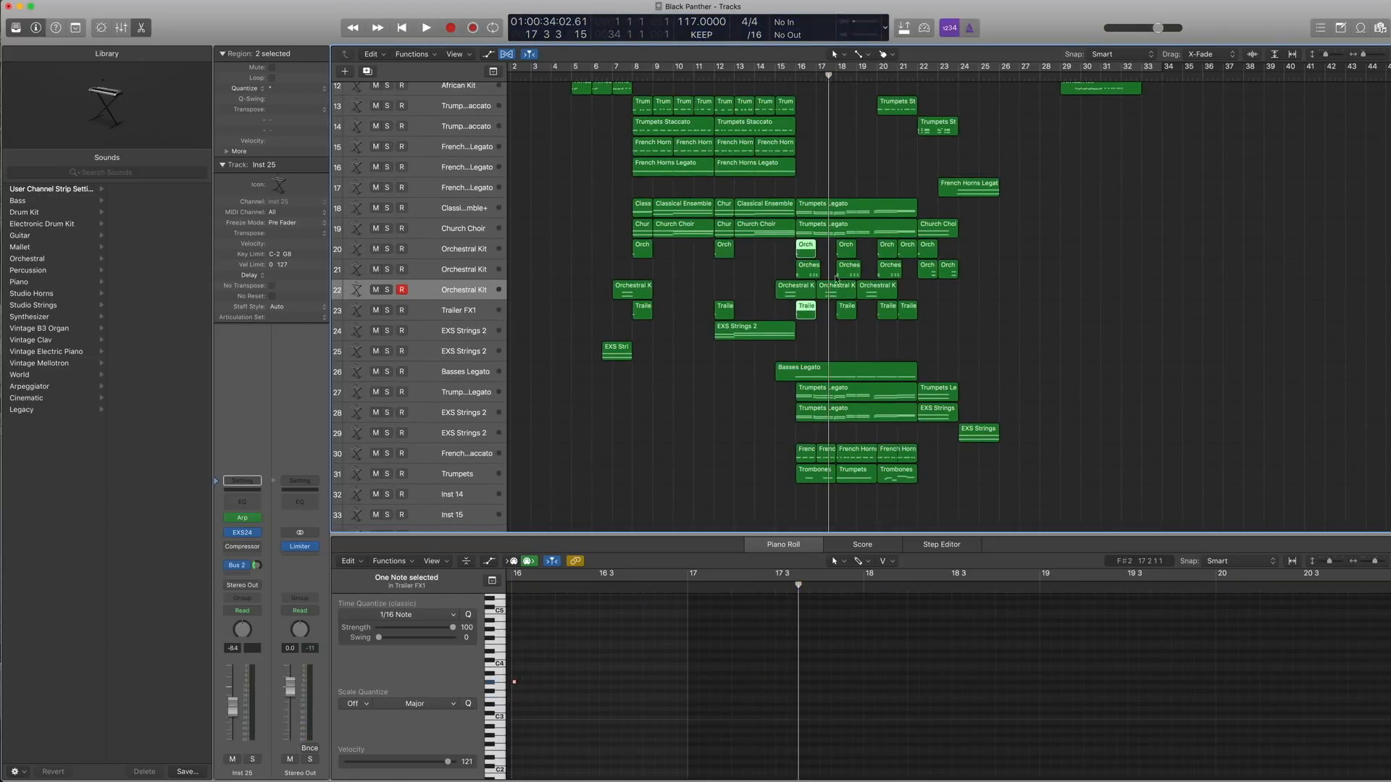
click(803, 269)
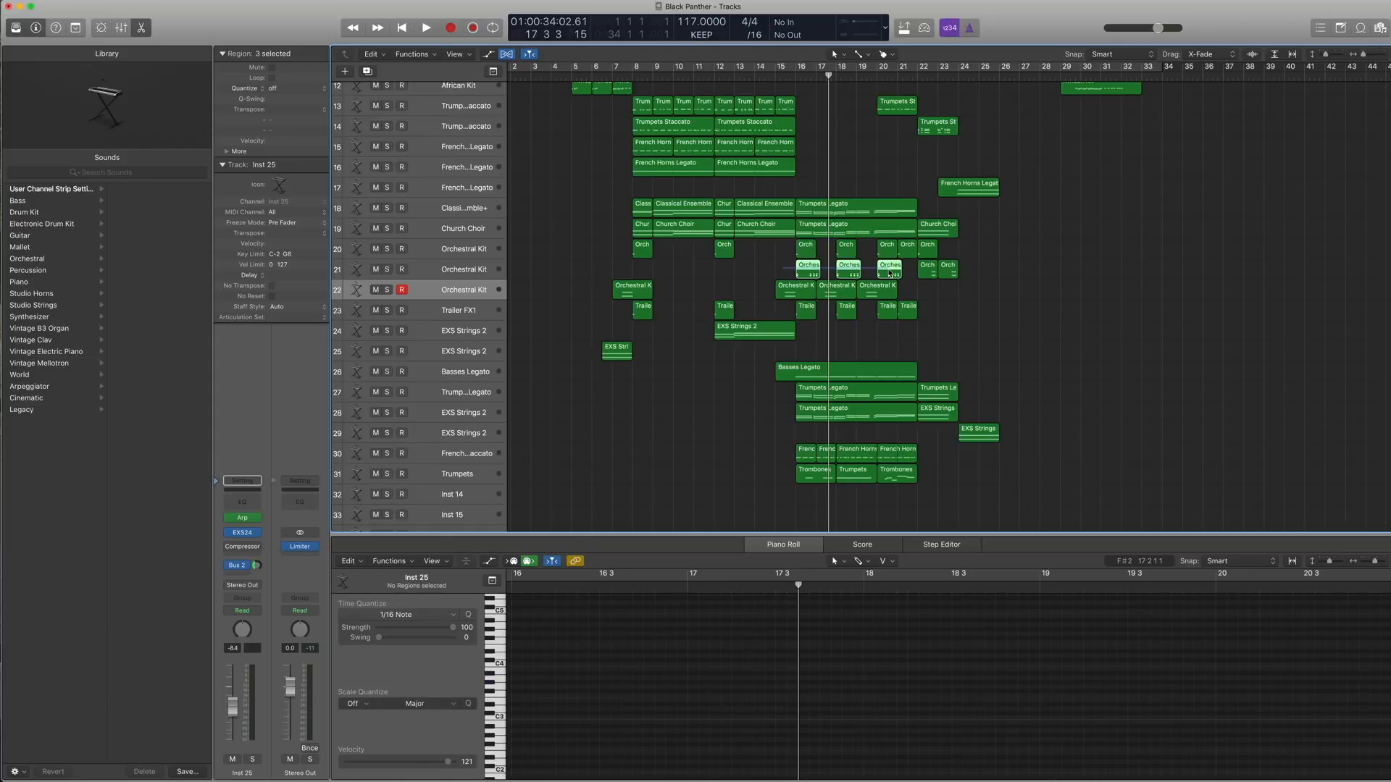
drag(908, 295, 807, 297)
scroll(808, 302, down, 3)
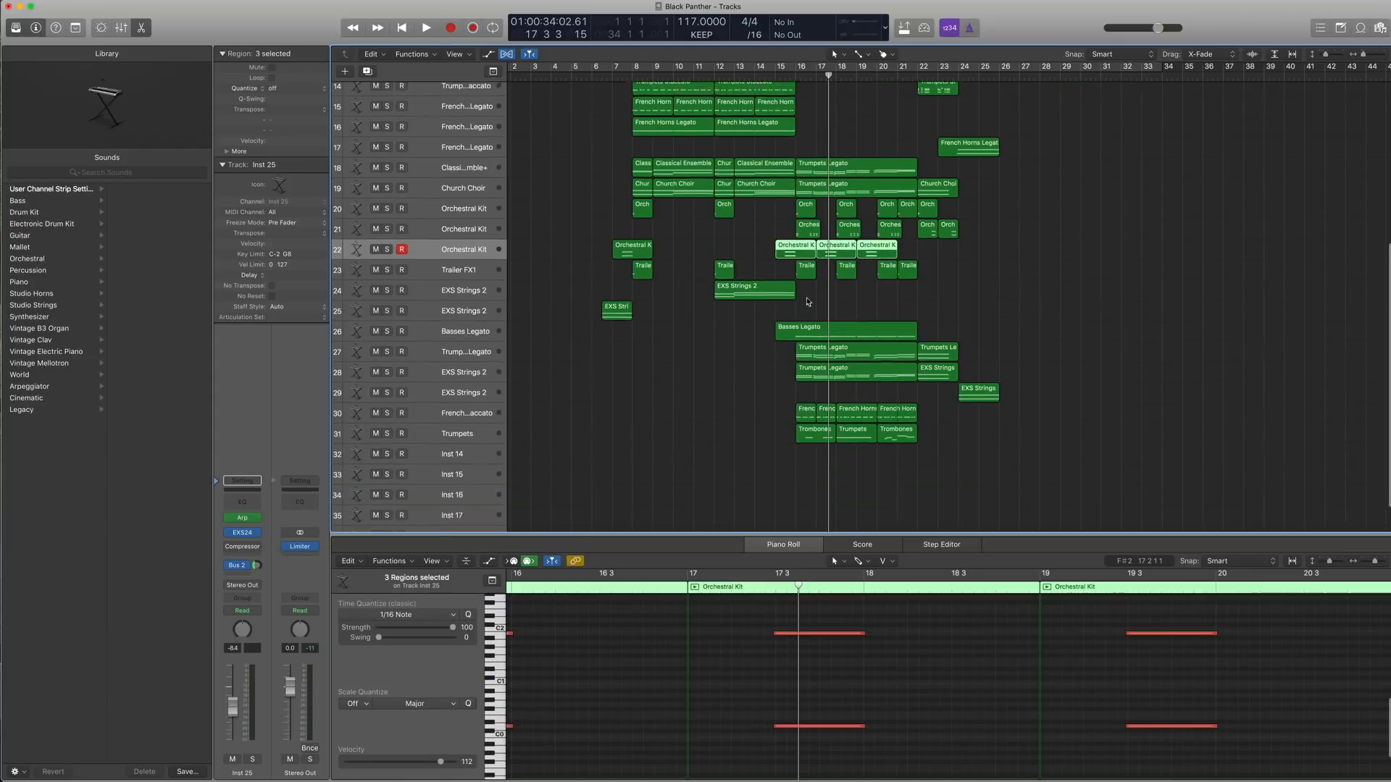
Step: Select the Basses Legato region and its track, and examine its patch among the Orchestral Strings sounds in the Library
click(814, 310)
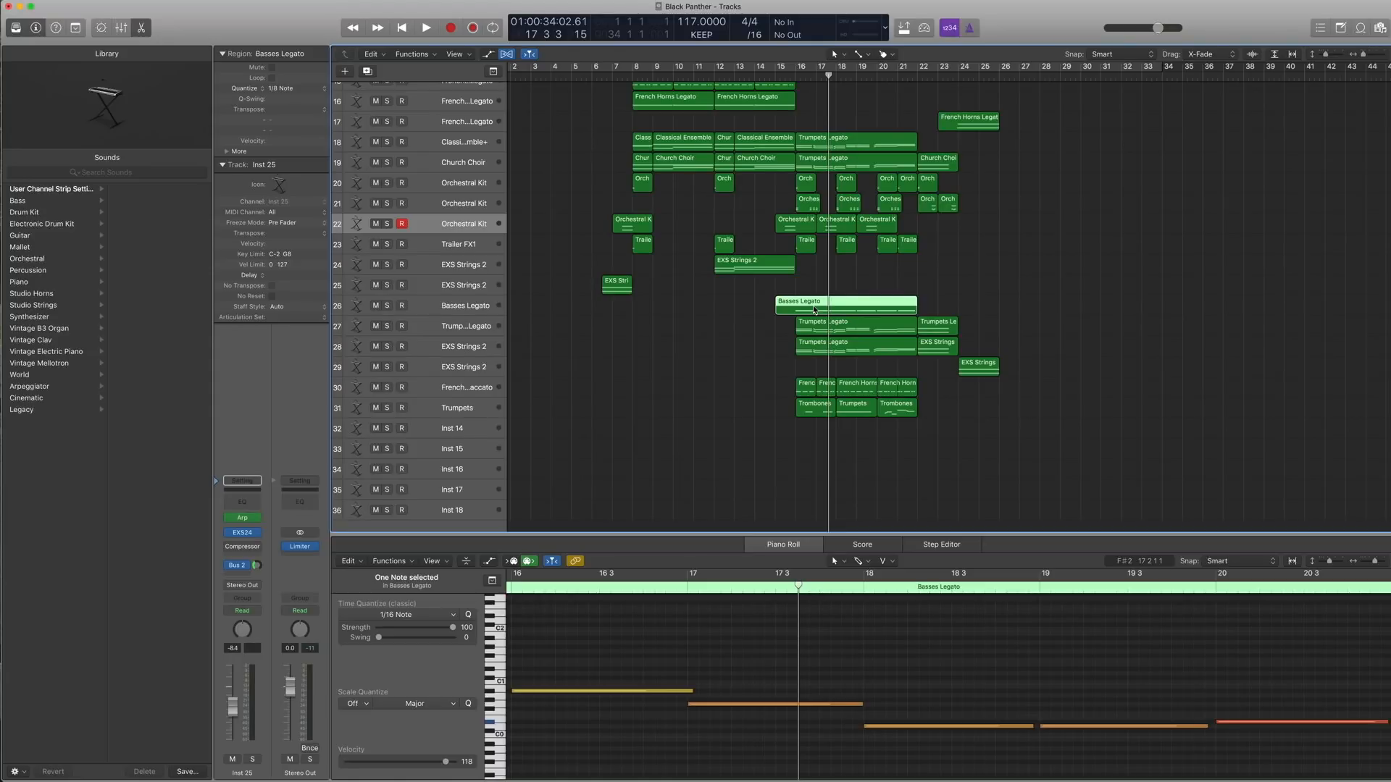
click(454, 307)
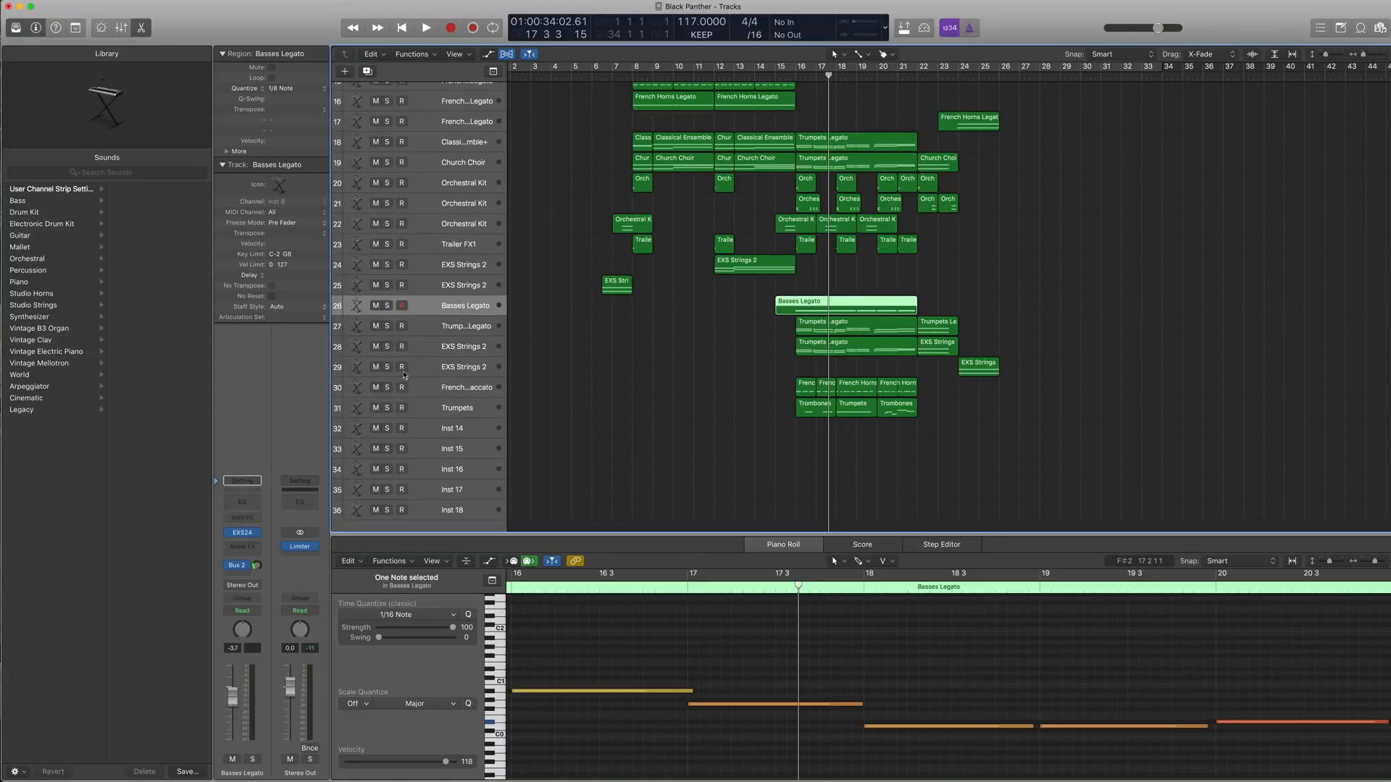
click(216, 536)
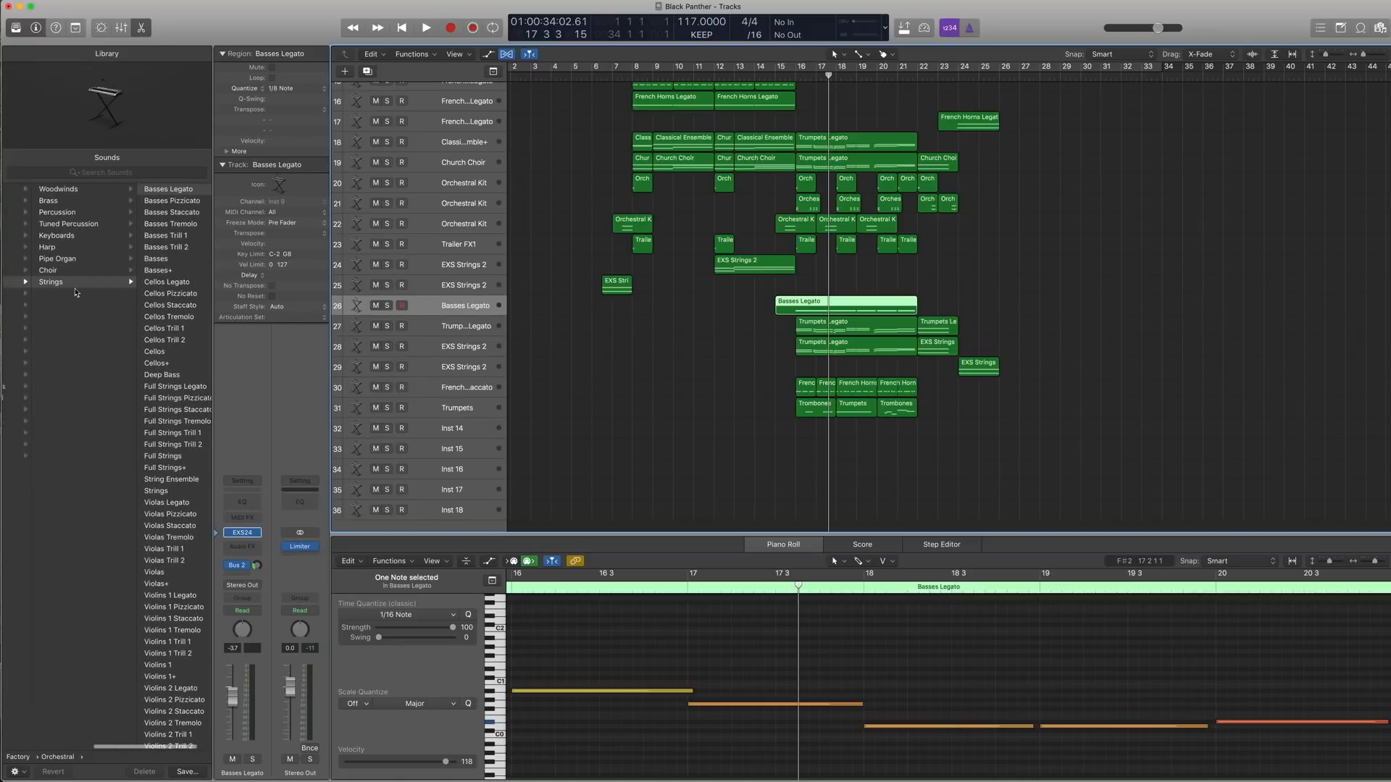
scroll(134, 323, down, 3)
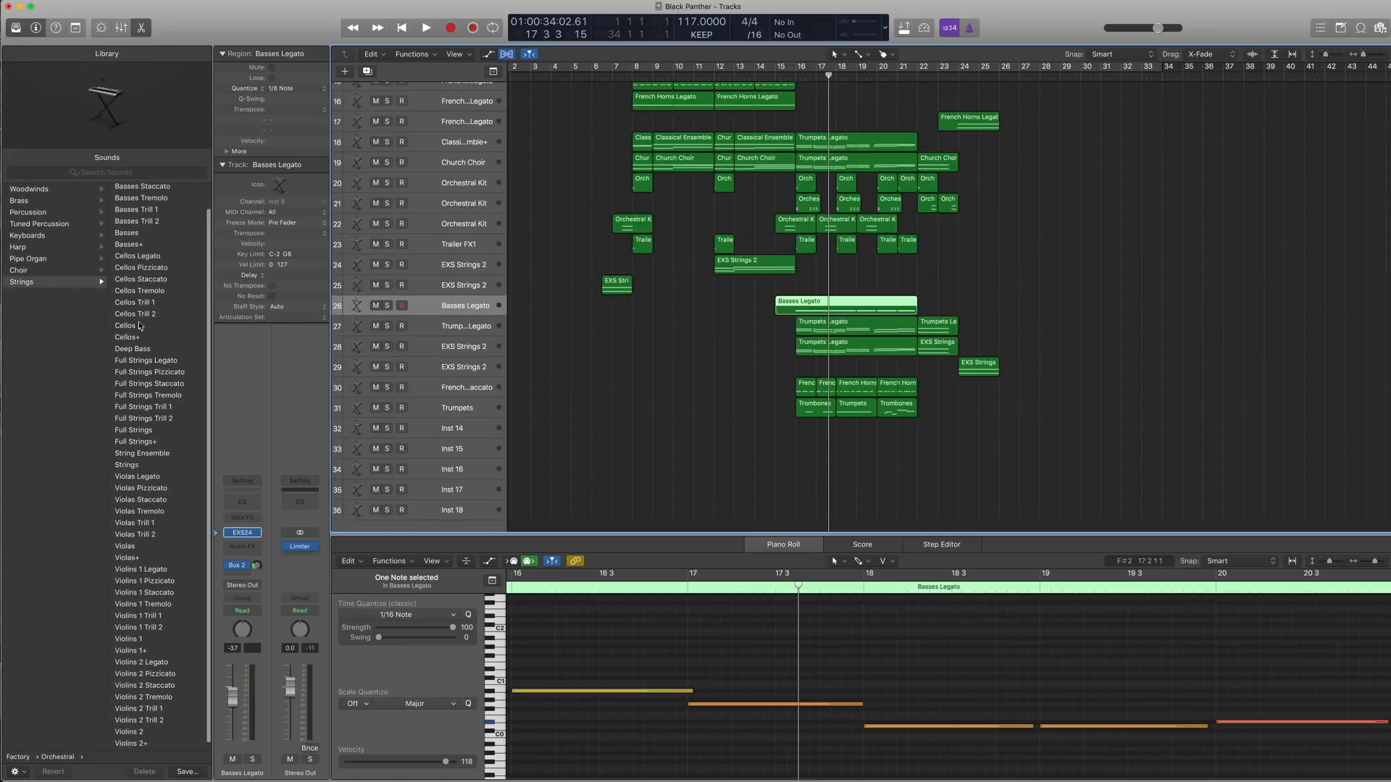
scroll(133, 321, up, 3)
scroll(87, 239, left, 5)
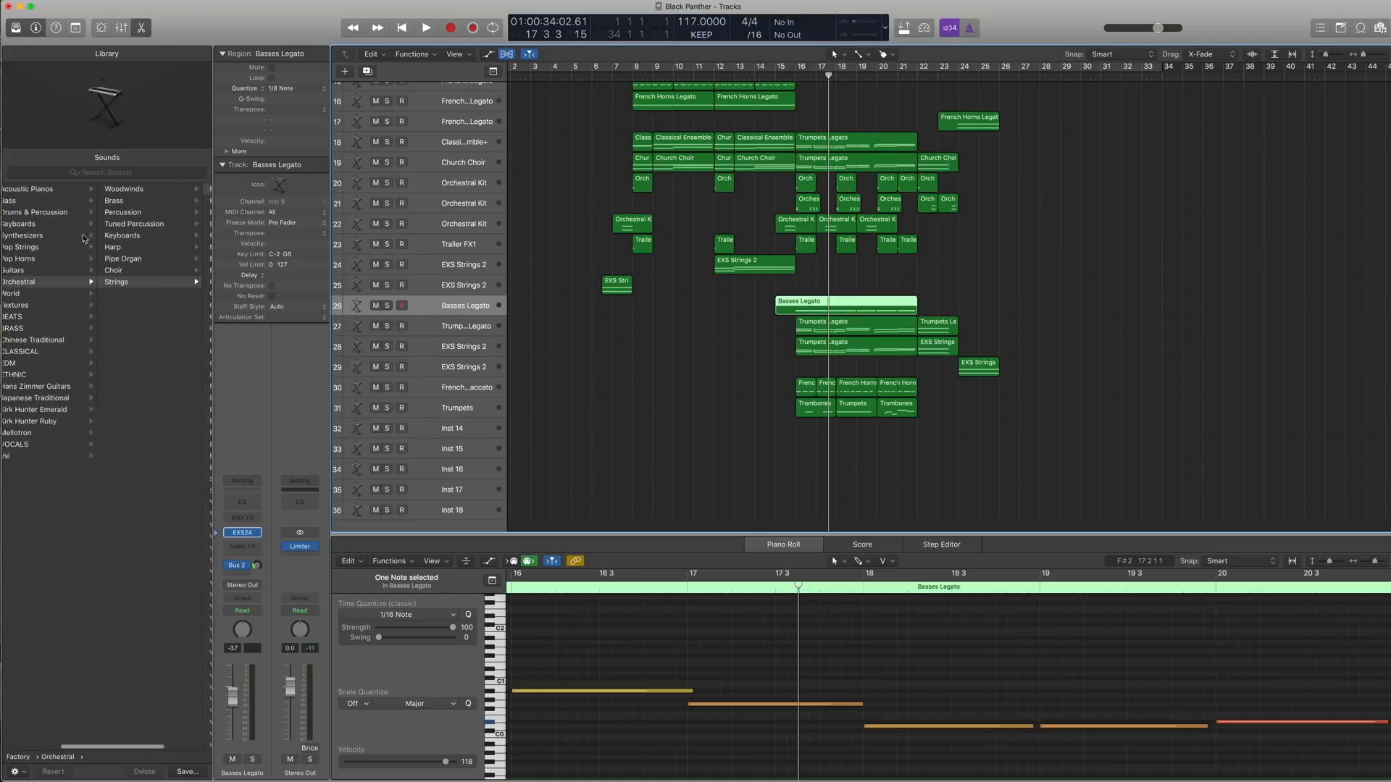
scroll(67, 279, right, 5)
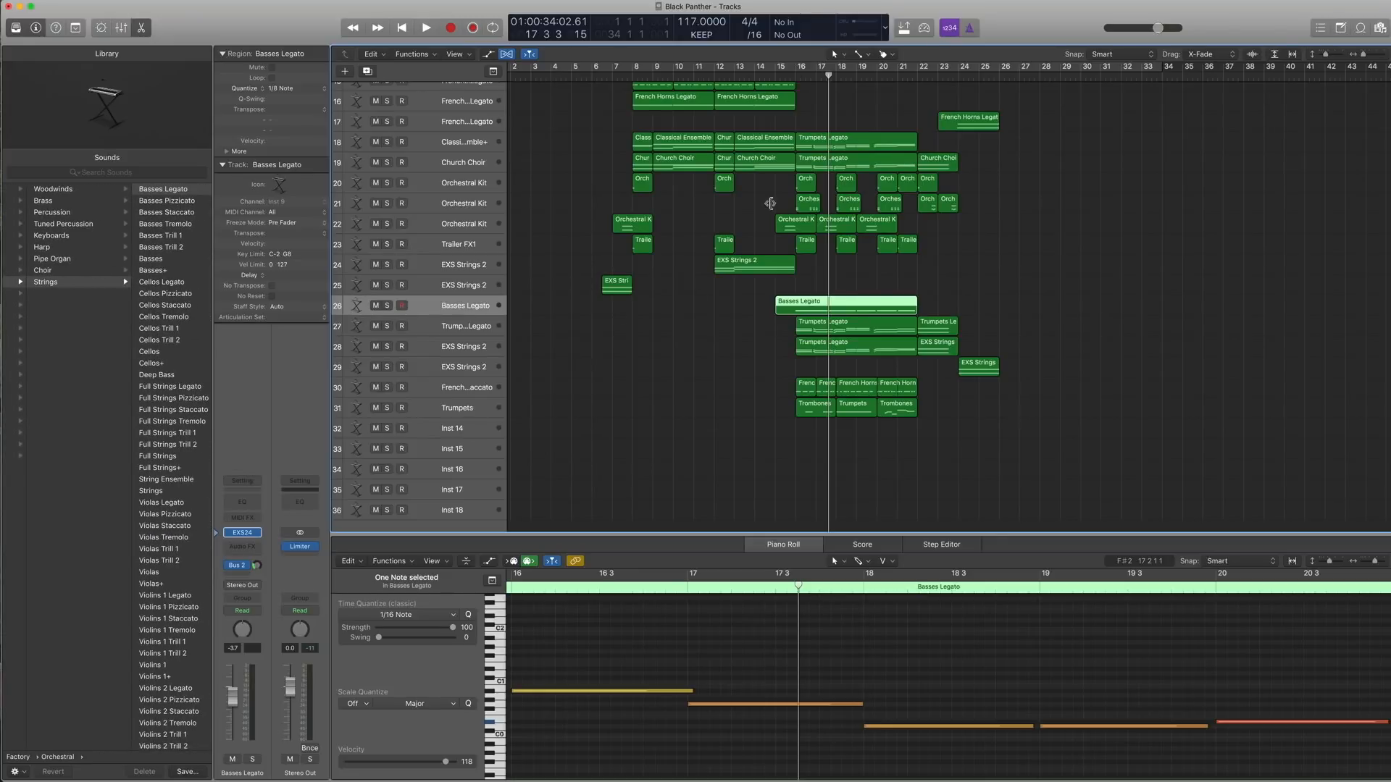
Step: Play the Basses Legato region of track 26 in solo and turn solo off
key(ctrl+s)
key(space)
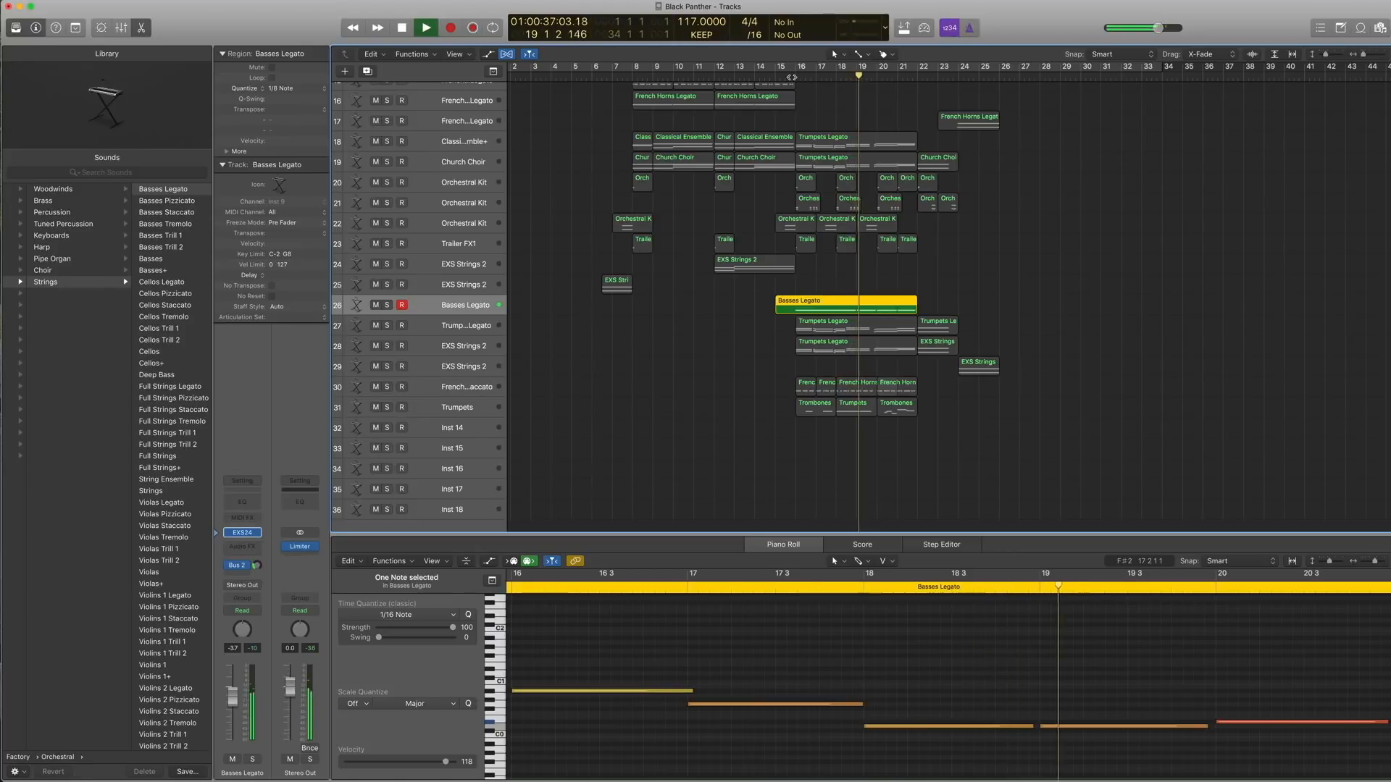
key(space)
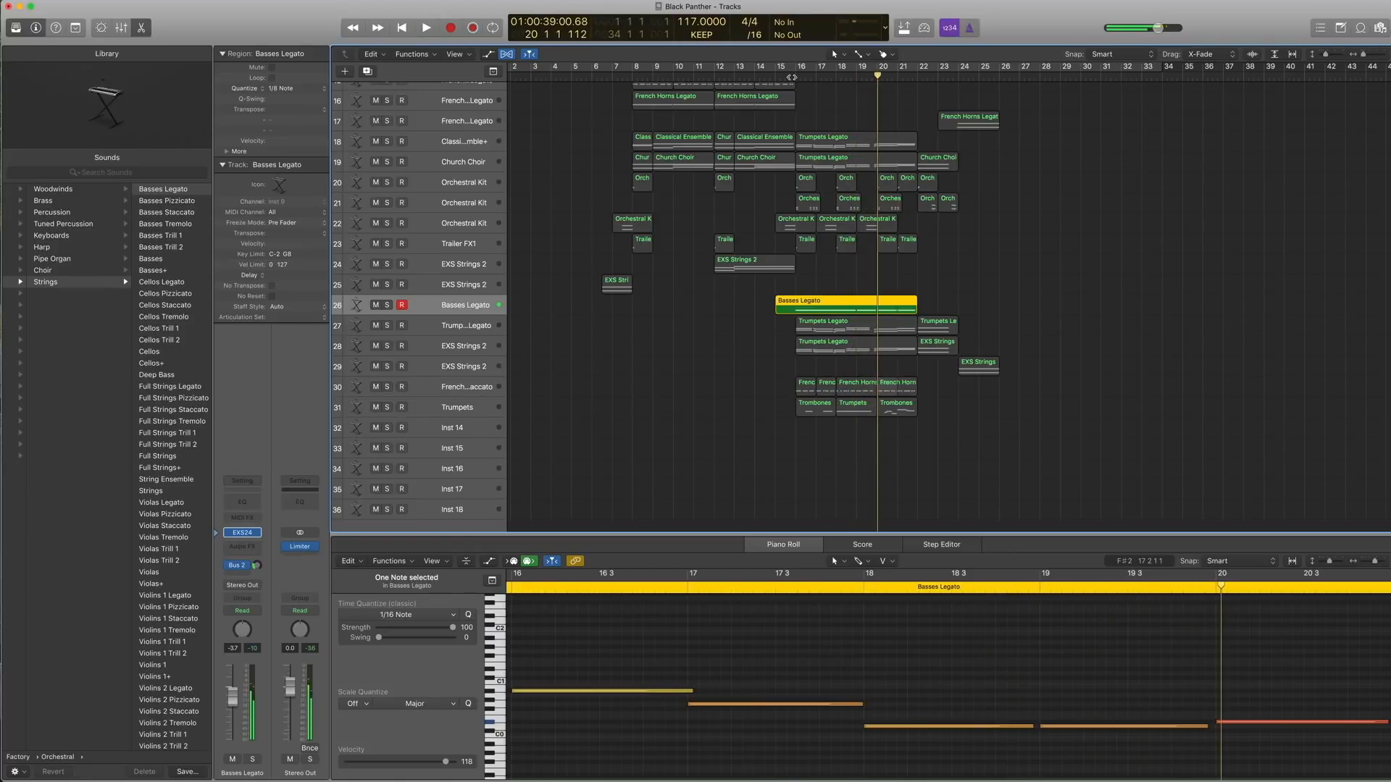
key(ctrl+s)
Step: Select the four French Horns Staccato regions of track 30 and play them in solo from bar 16
drag(772, 379, 819, 389)
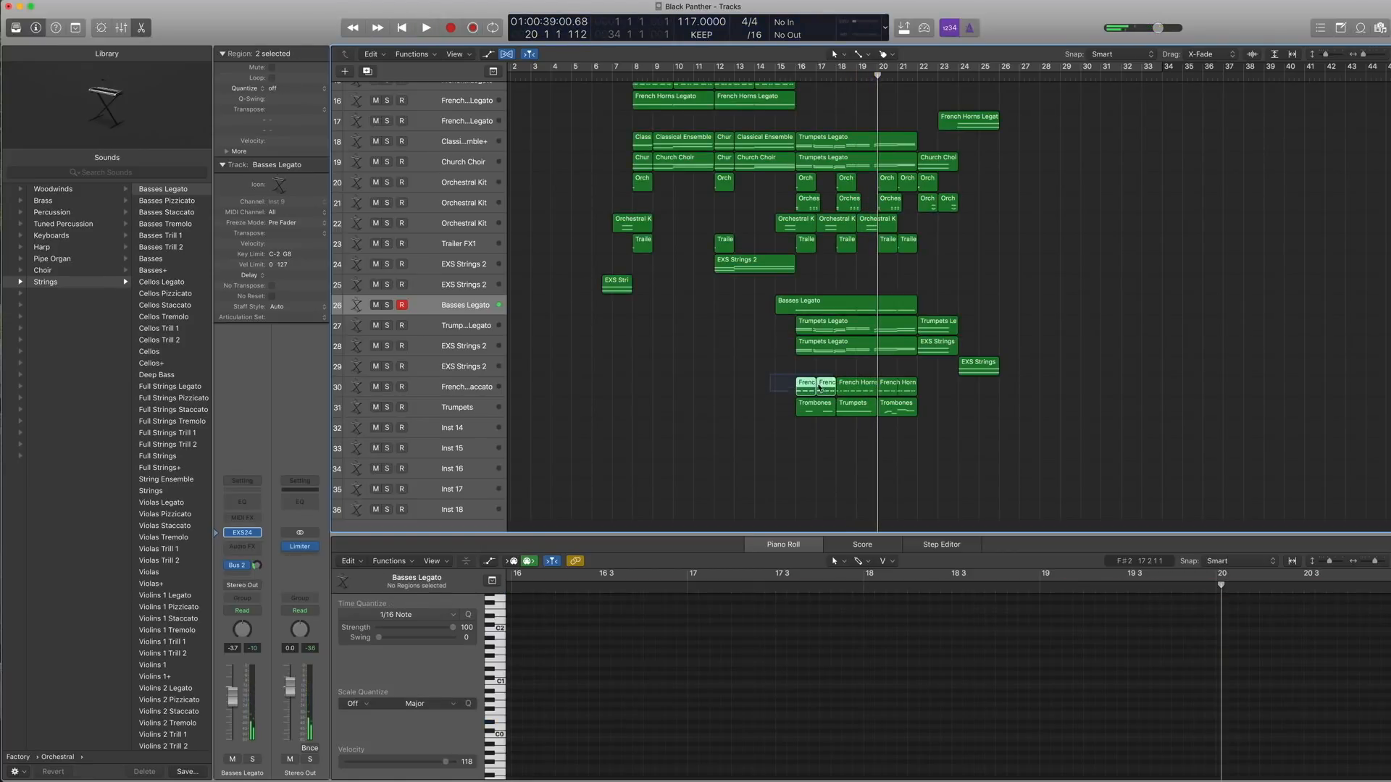
drag(925, 394, 926, 393)
key(ctrl+s)
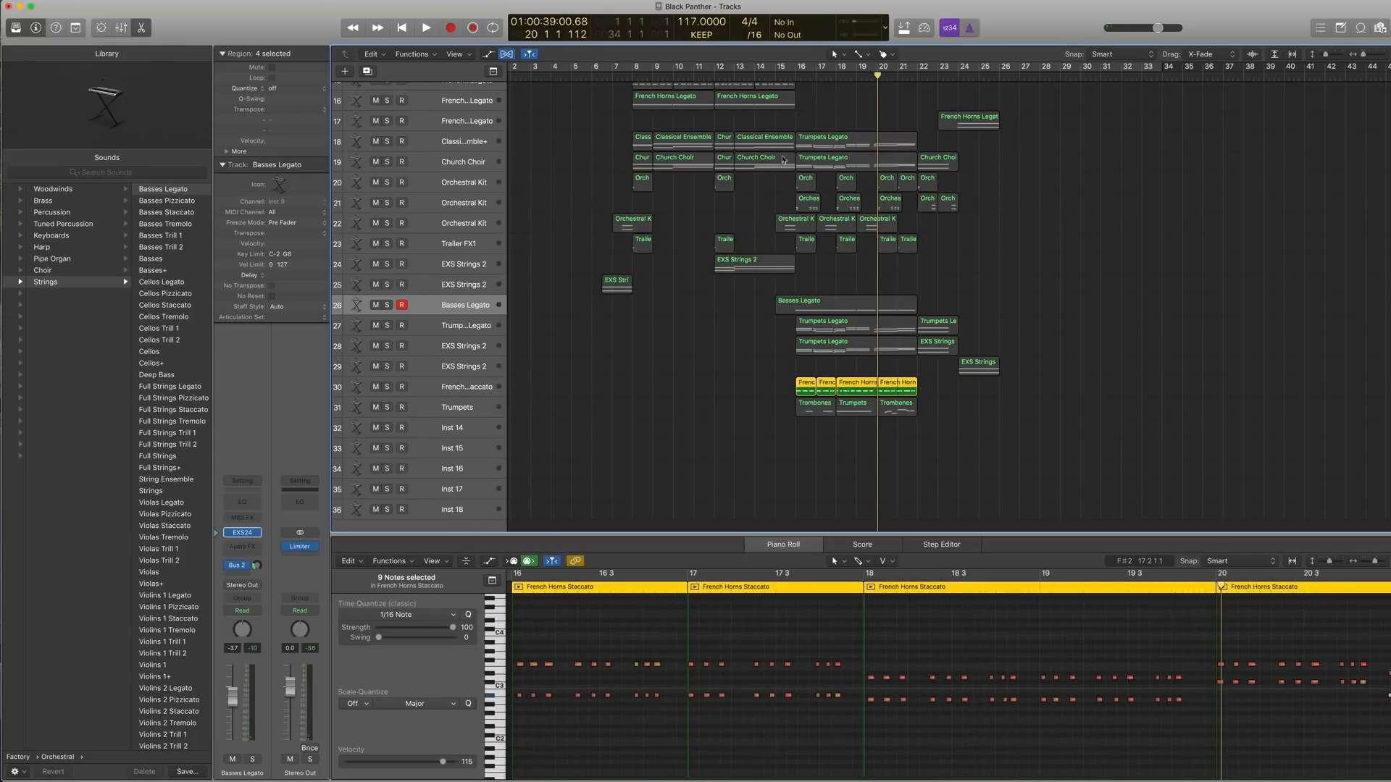
click(792, 79)
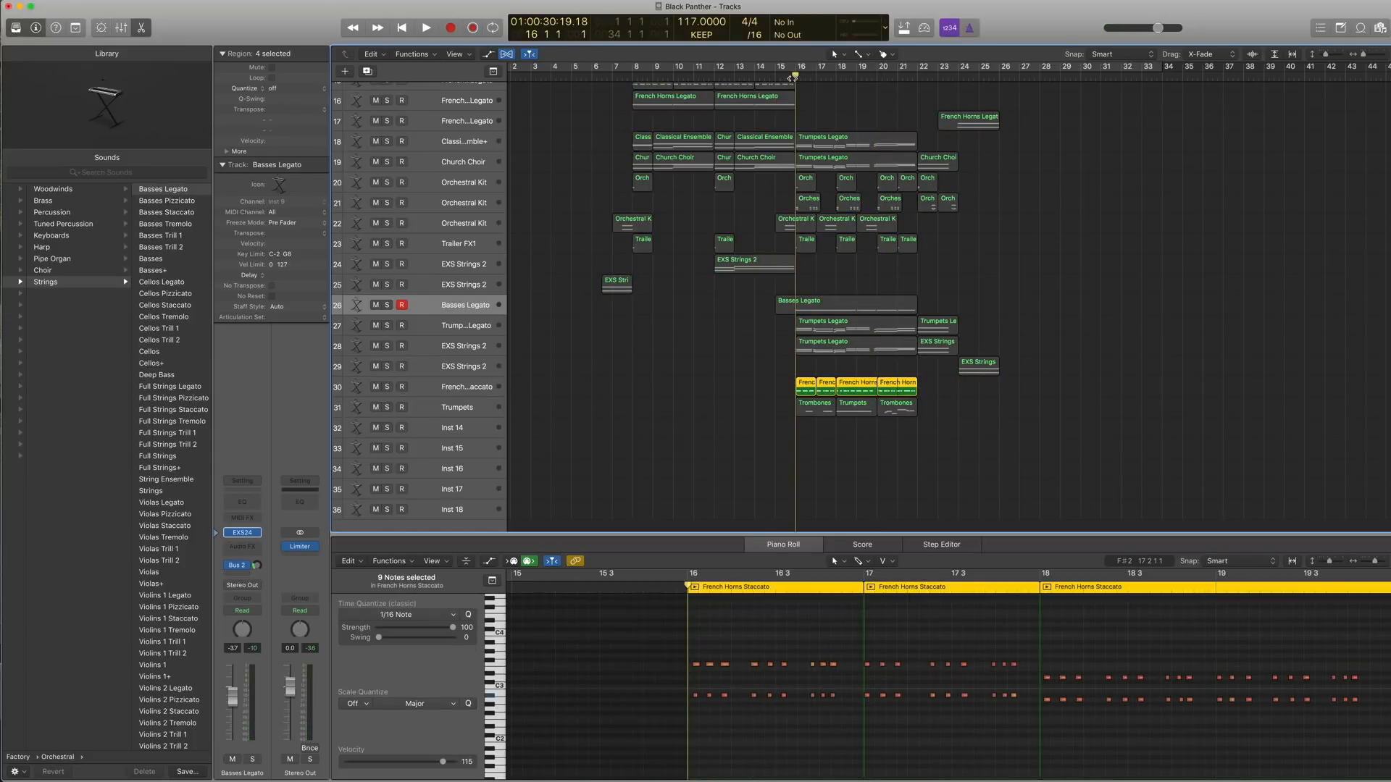
key(space)
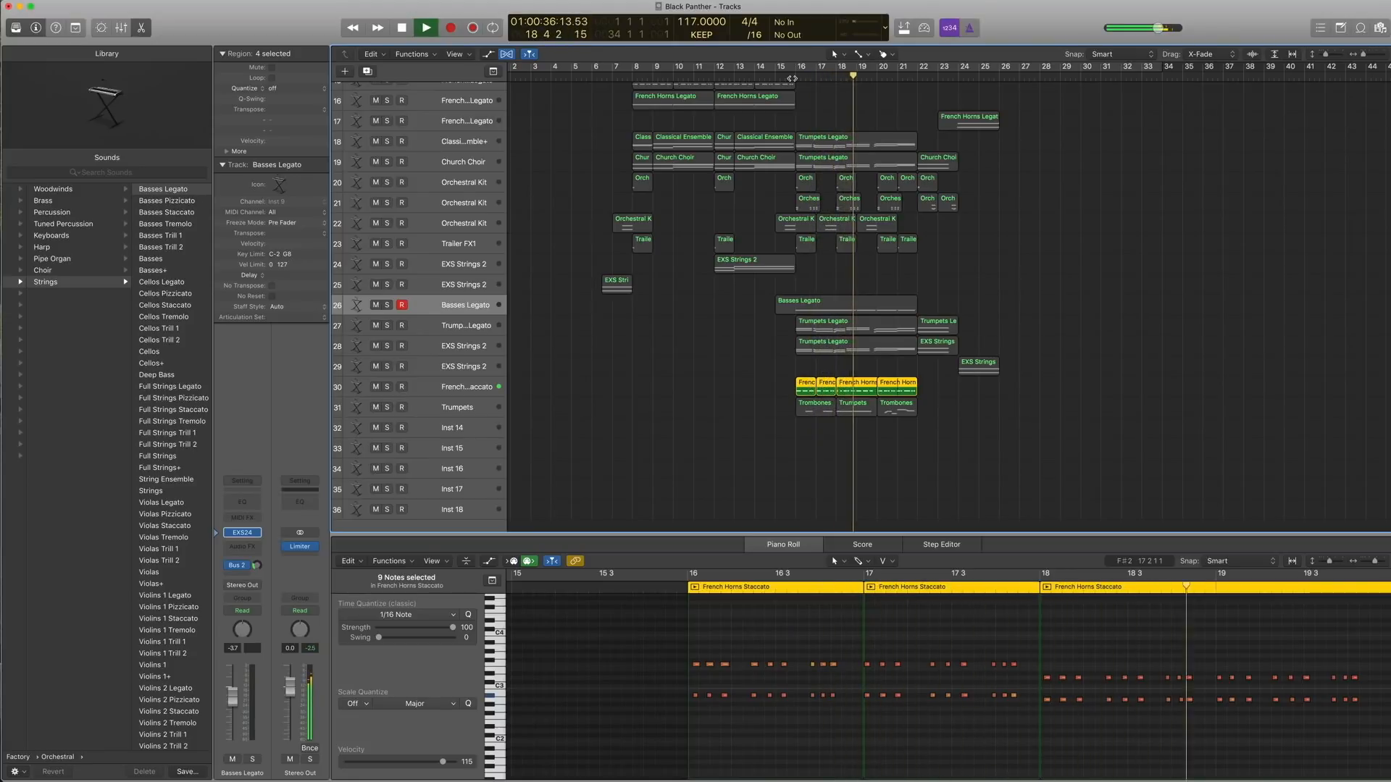
key(space)
Step: Select the Basses Legato, Trumpets Legato and French Horns Staccato regions of tracks 26 to 30, play them in solo from bar 16, and turn solo off
drag(755, 311, 854, 378)
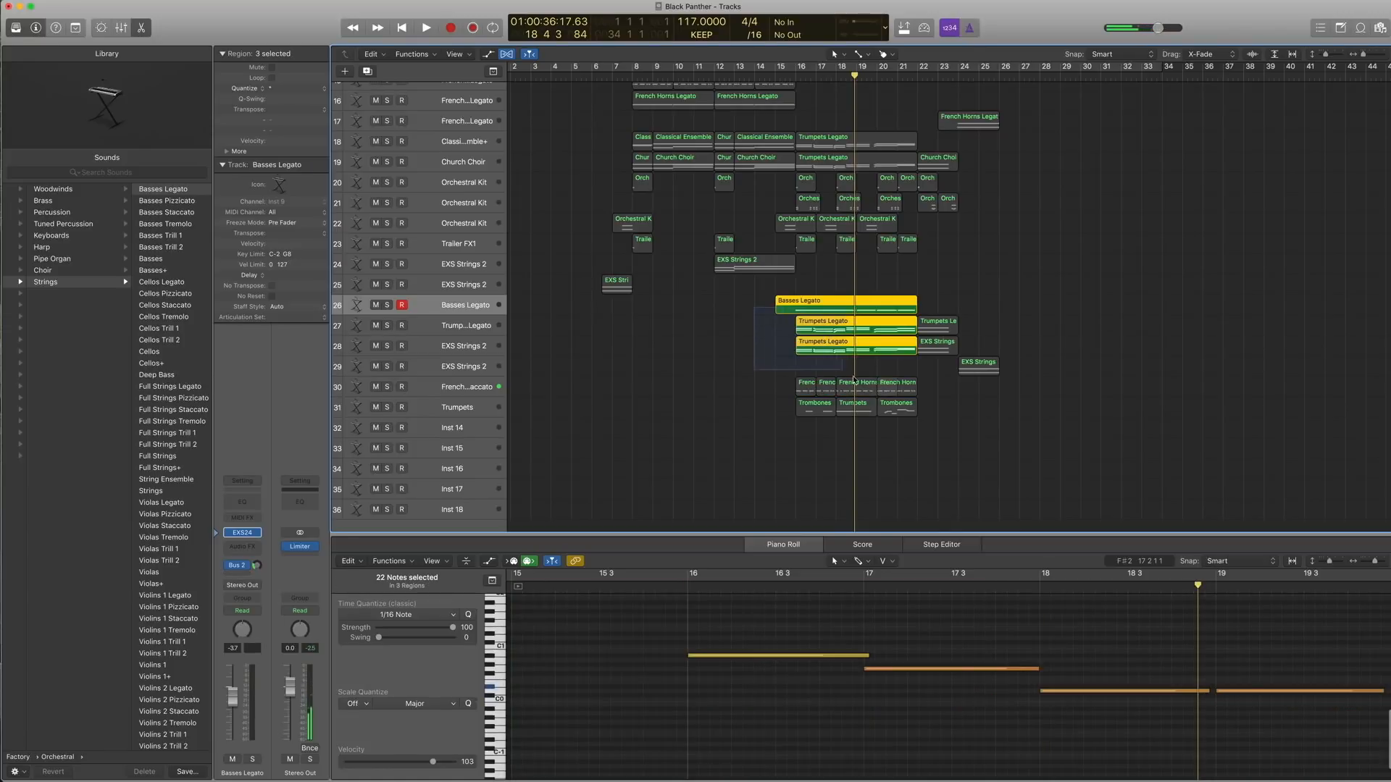
double_click(796, 74)
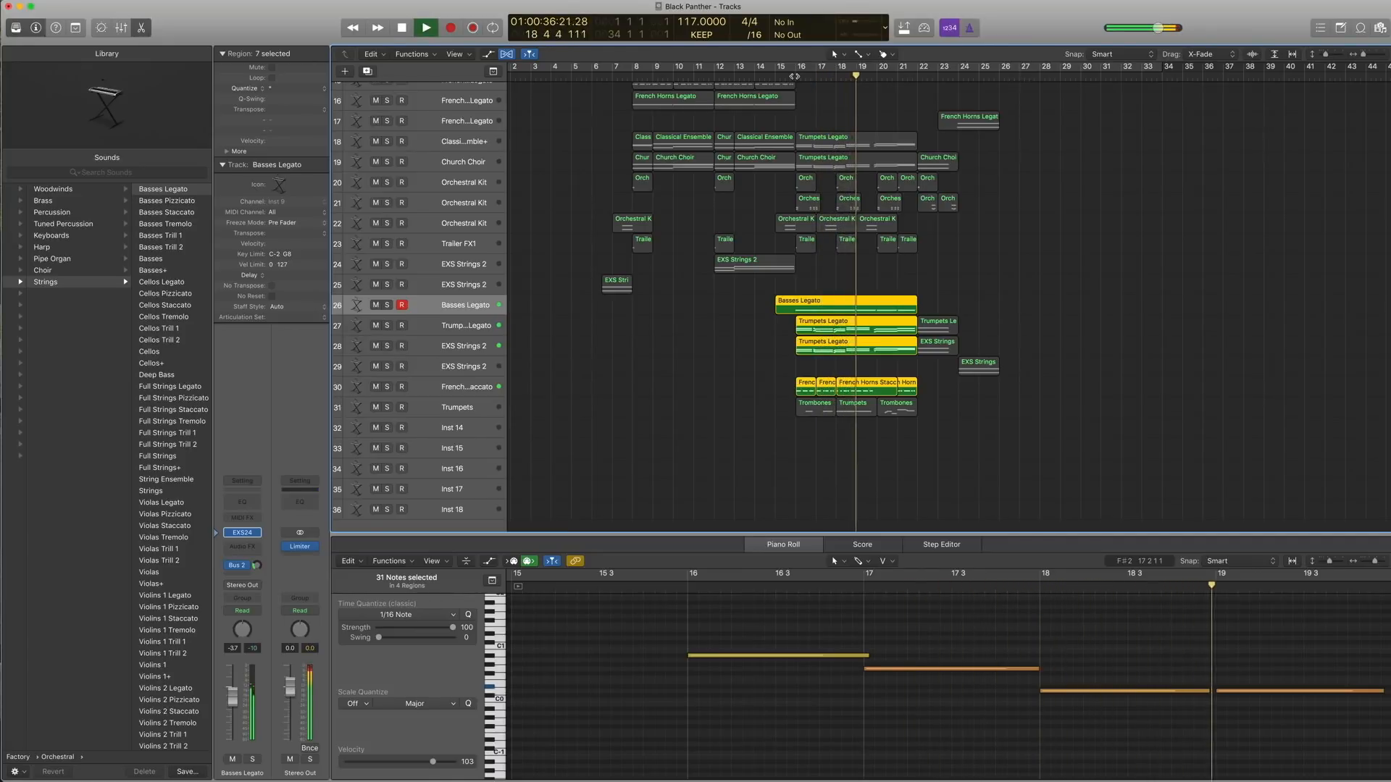
key(ctrl+s)
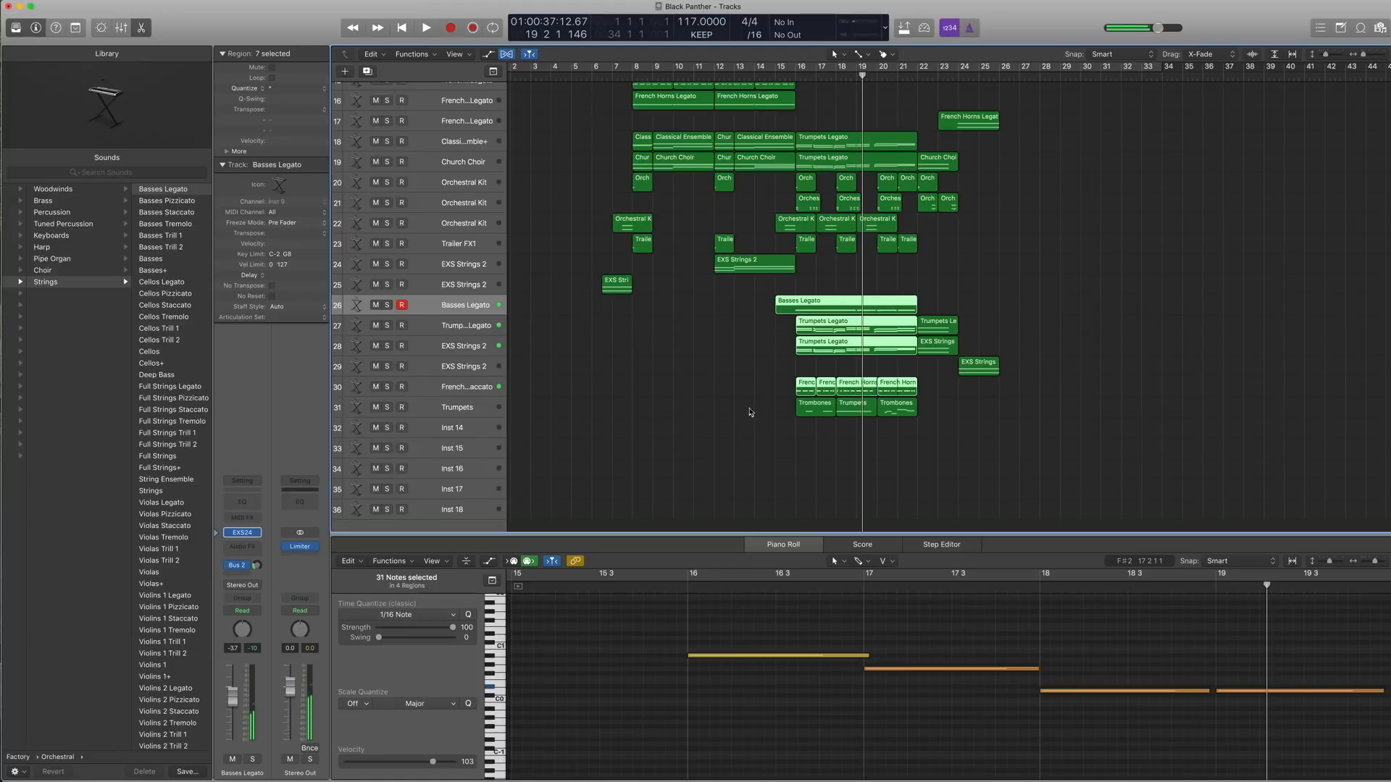
Step: Select the three regions of track 31 and load the Brass patch Trombones on that track
drag(928, 439, 428, 410)
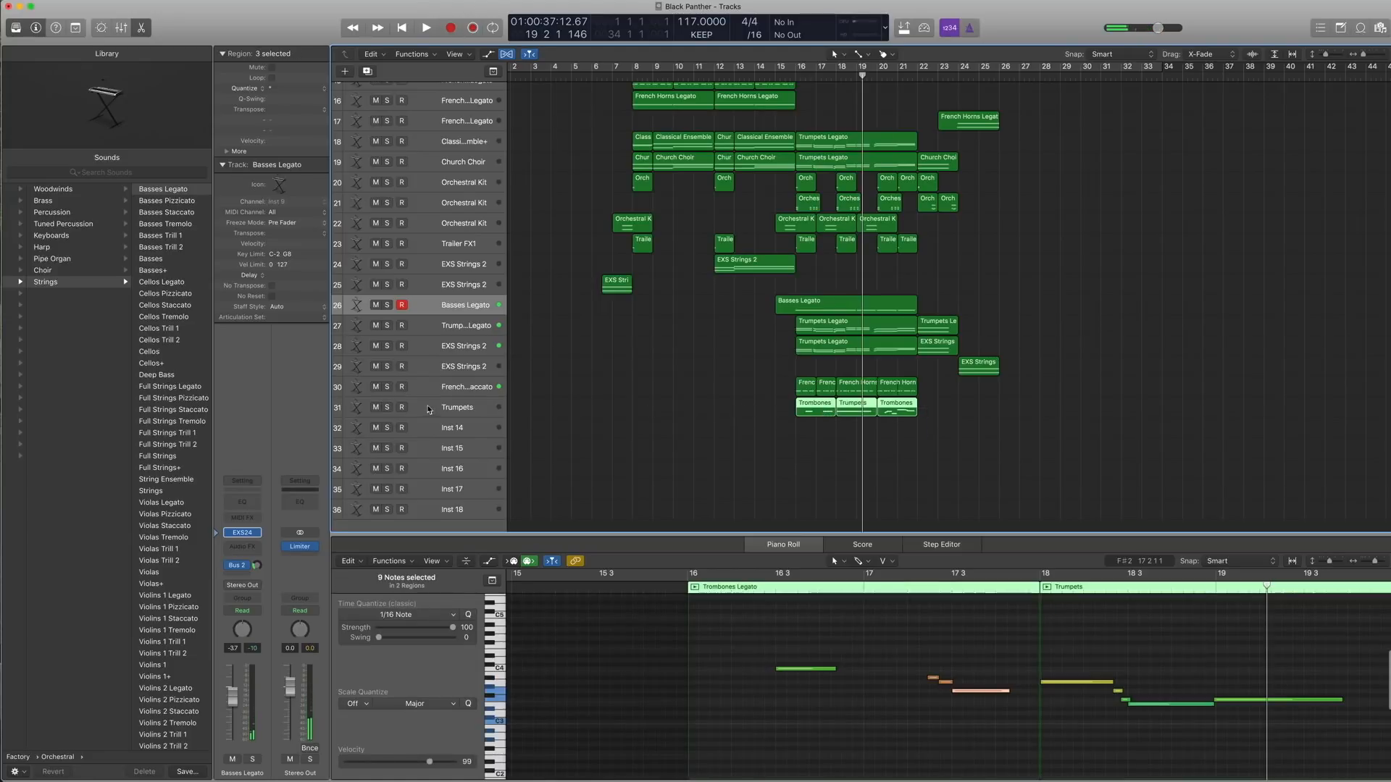
click(467, 414)
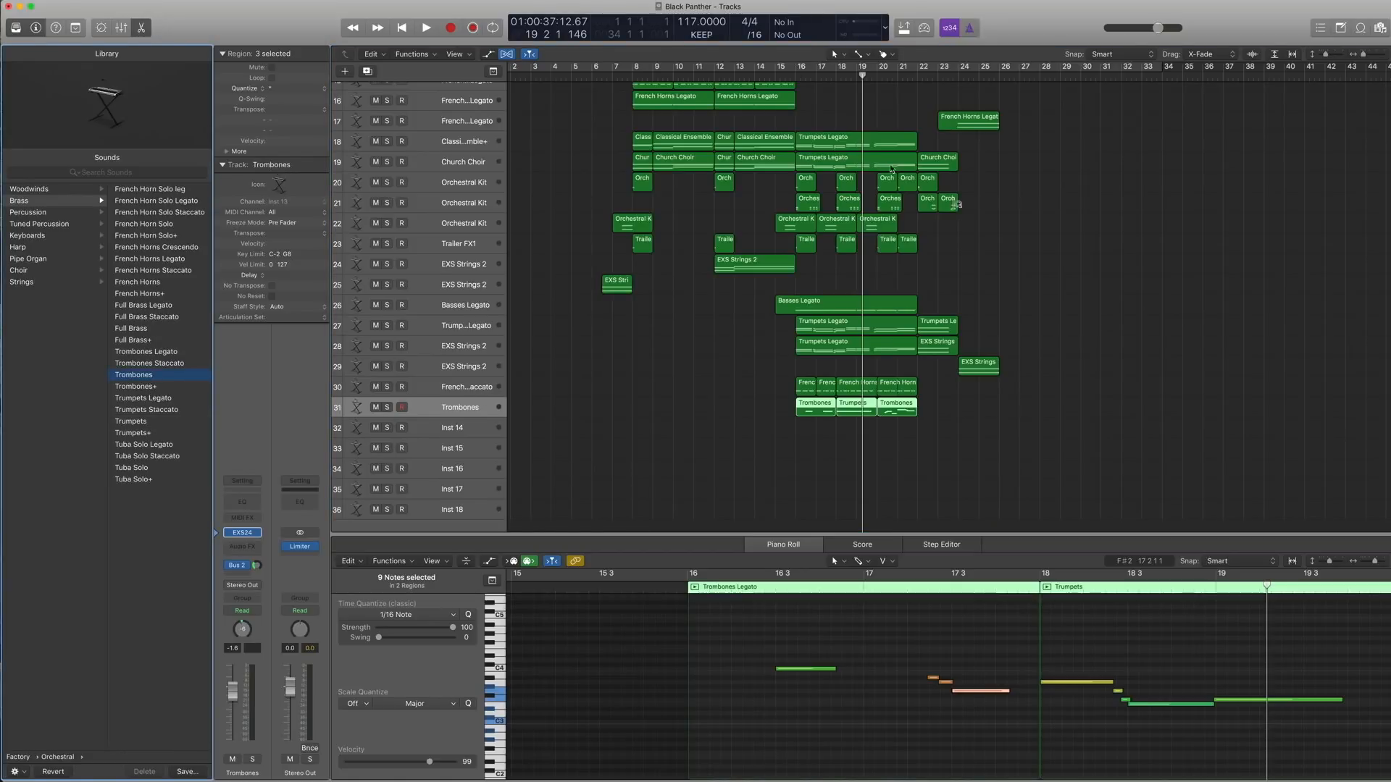
Step: Play the three selected regions of track 31 in solo from bar 16 to about the end of bar 21
key(ctrl+s)
click(798, 76)
key(space)
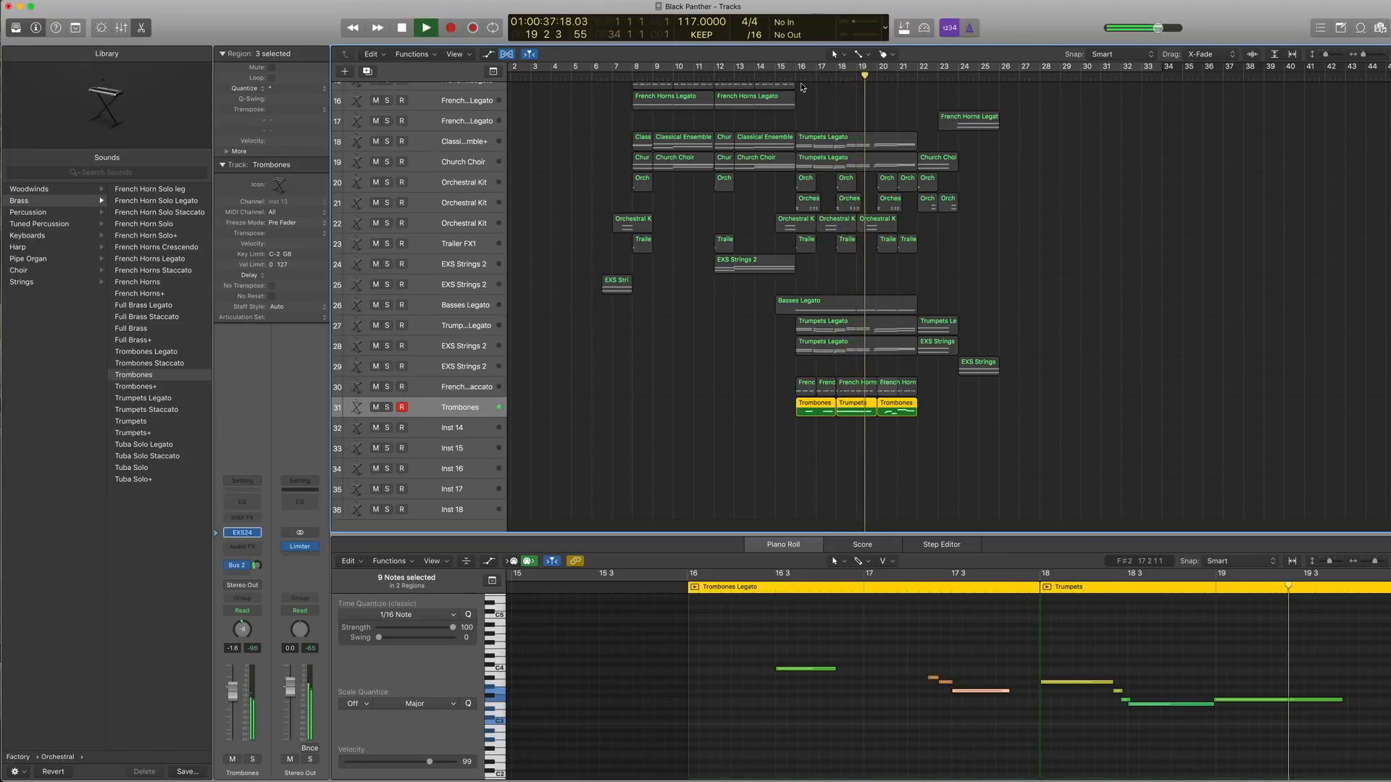
key(space)
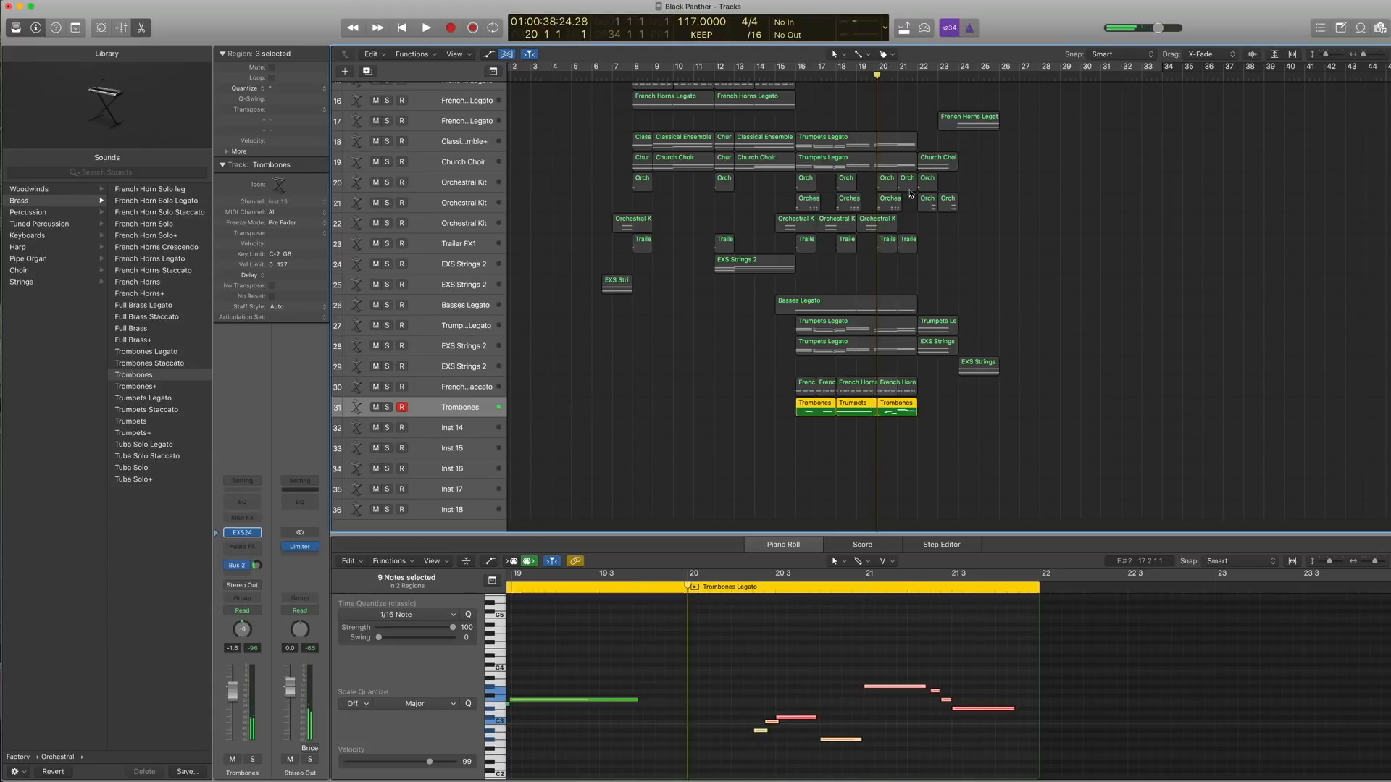
key(space)
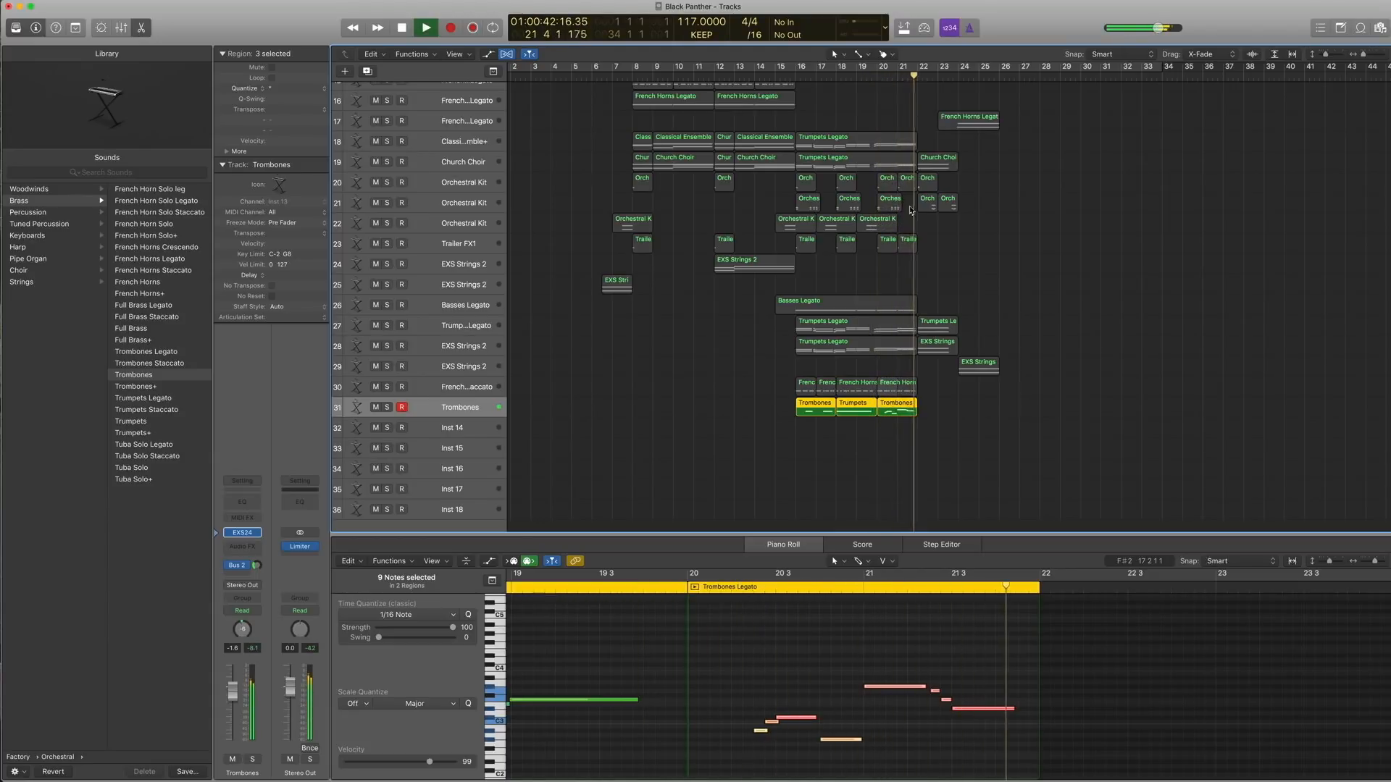
key(space)
Step: Select the regions around bars 18 to 23 on tracks 18 to 31, play them in solo from about bar 20, turn solo off and deselect
drag(934, 453, 859, 162)
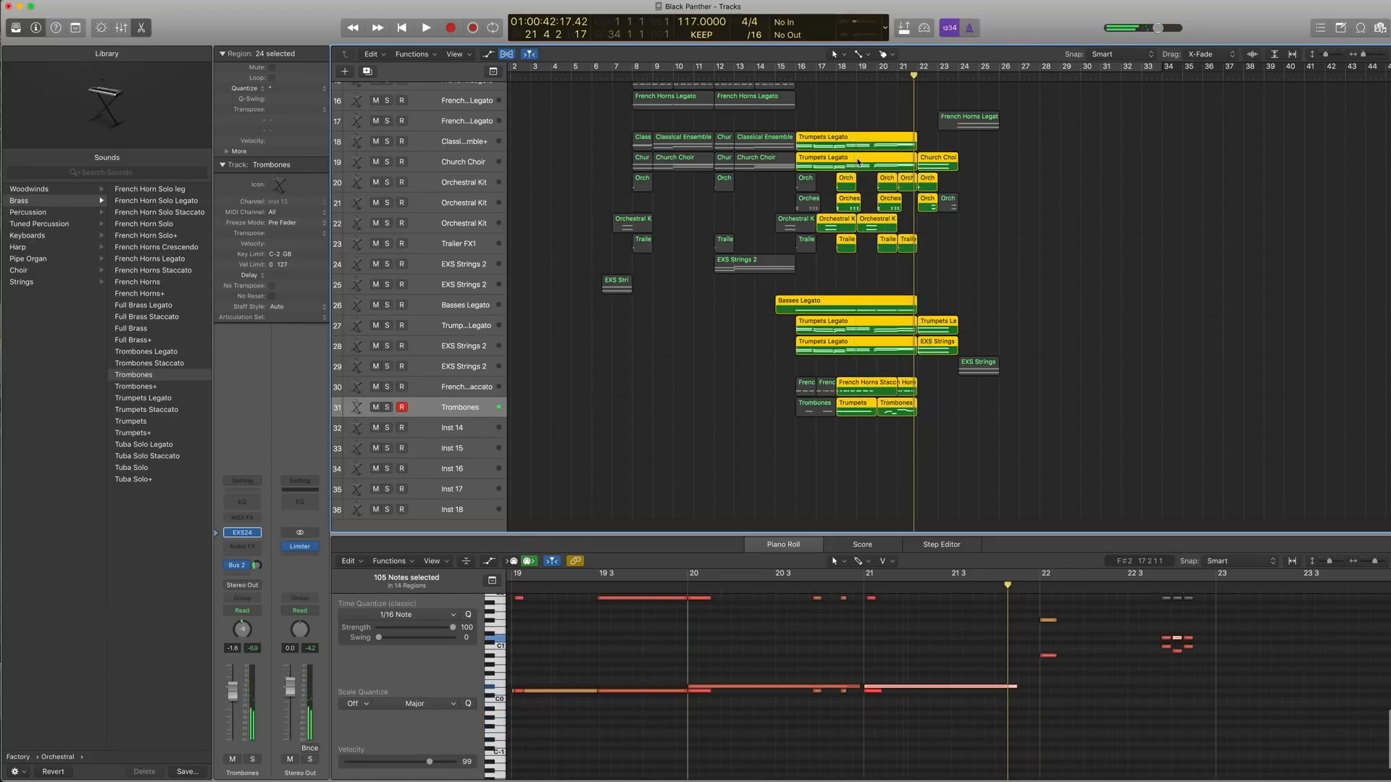
click(874, 76)
key(space)
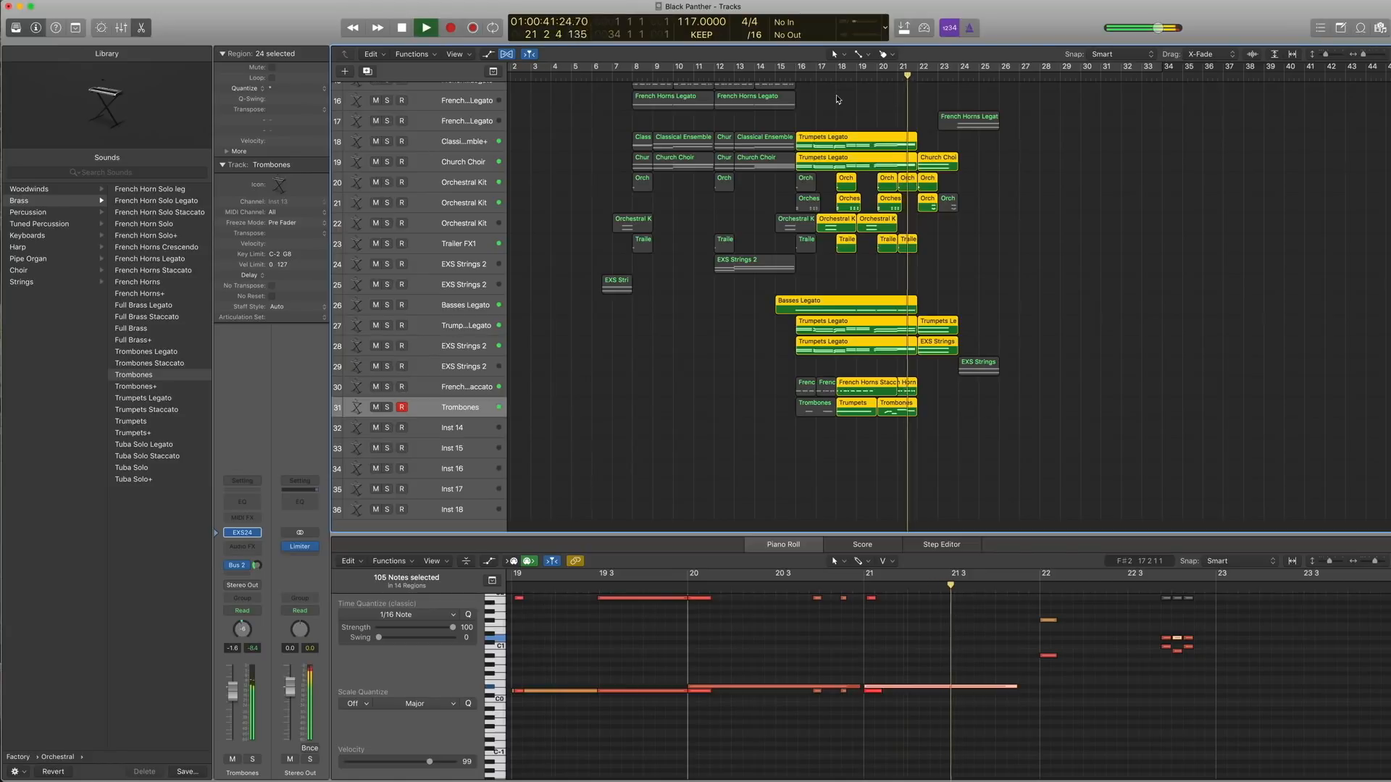
key(space)
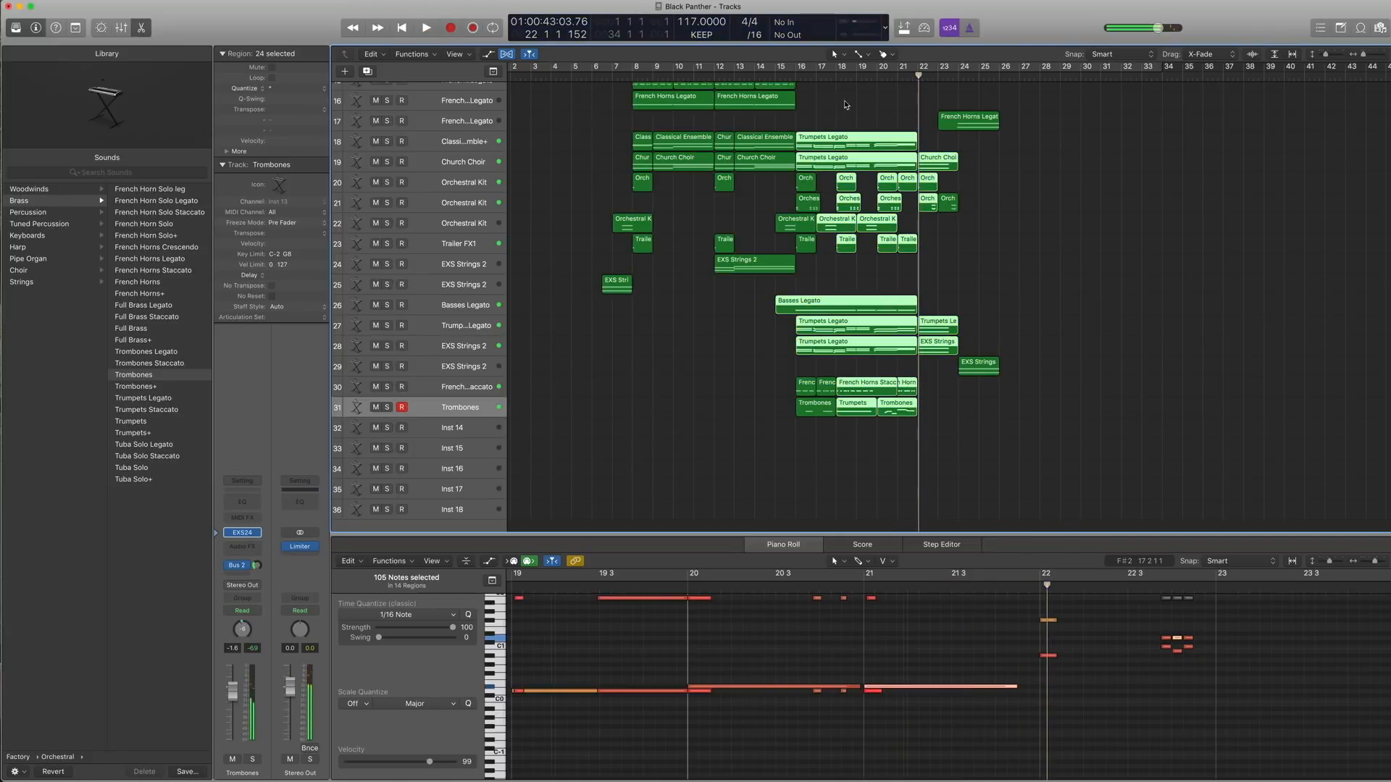
click(974, 297)
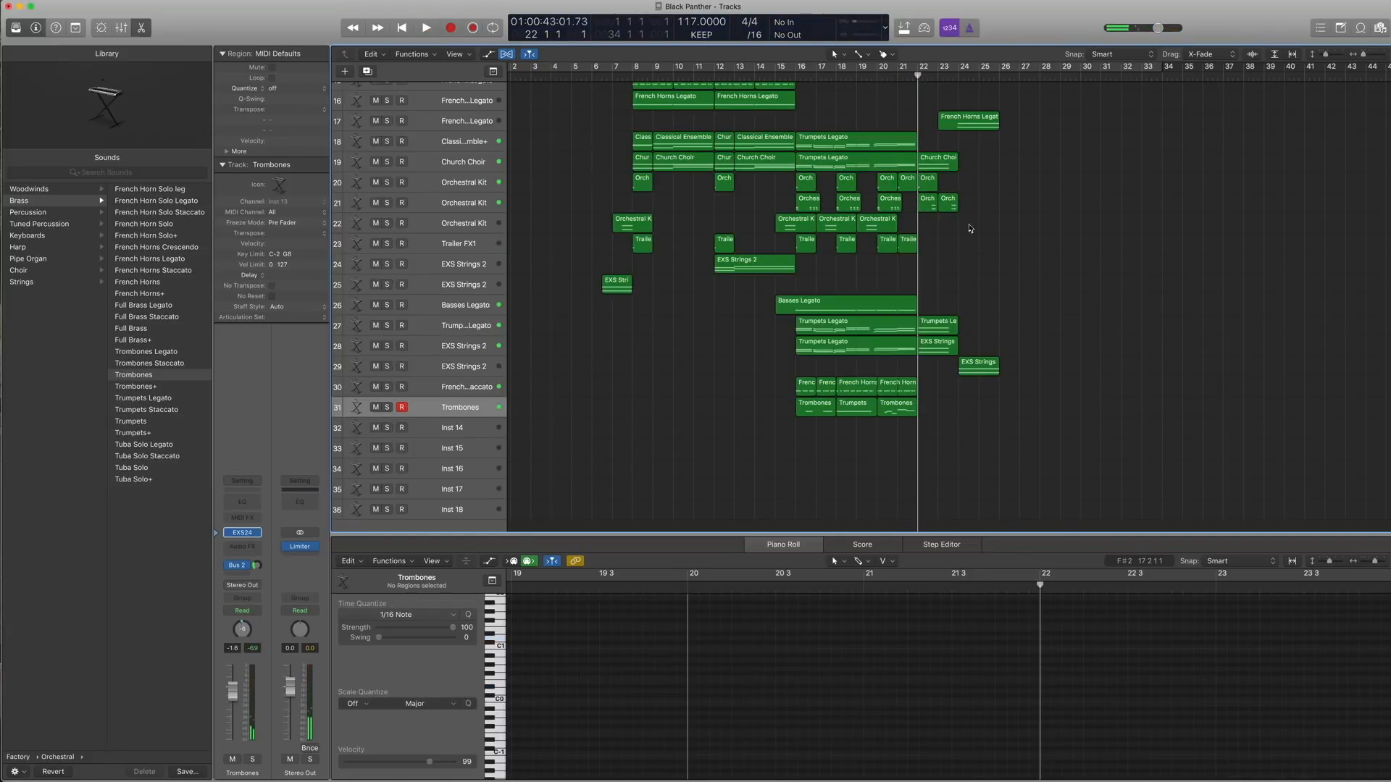
Step: Select the Trumpets Staccato region of track 14 at bar 22 and play the full arrangement from there to near the end of bar 23
scroll(970, 228, up, 4)
scroll(970, 228, up, 2)
click(928, 187)
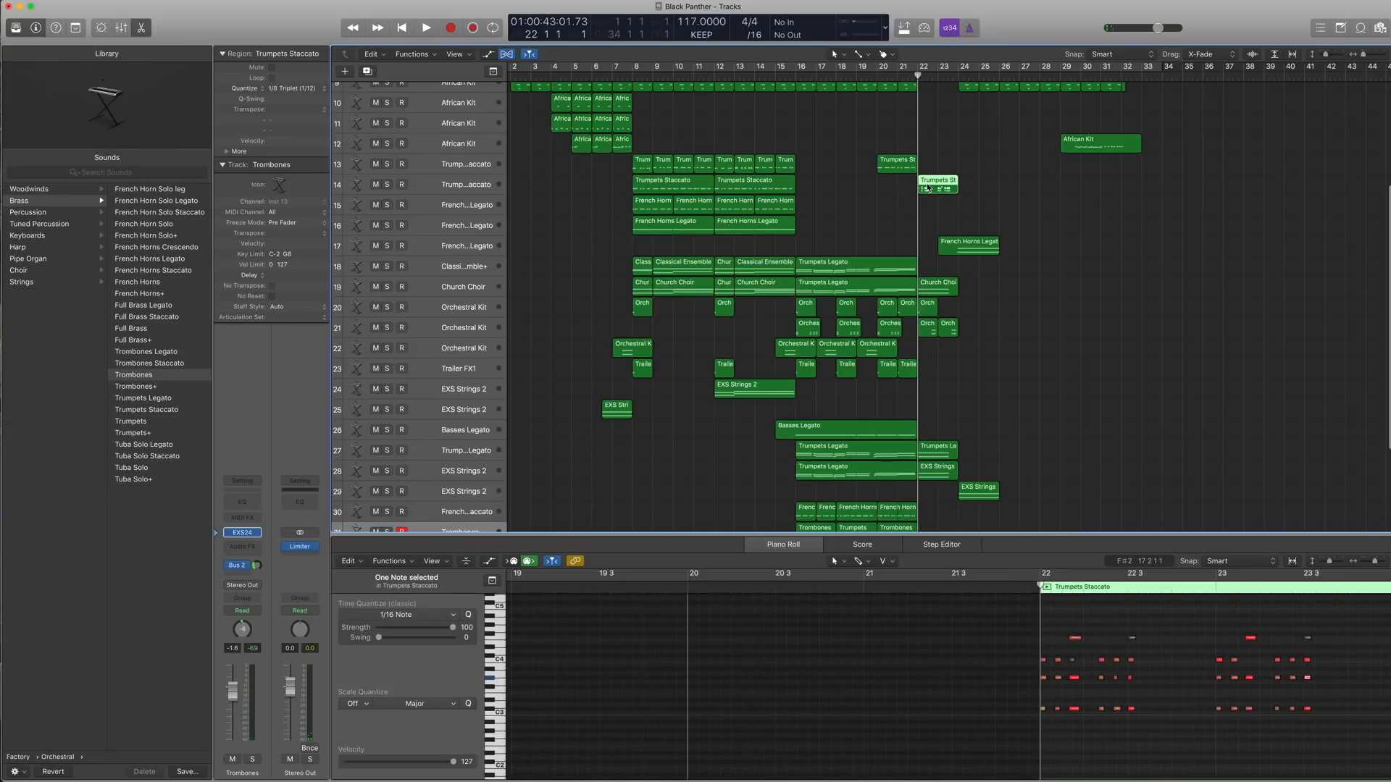
key(space)
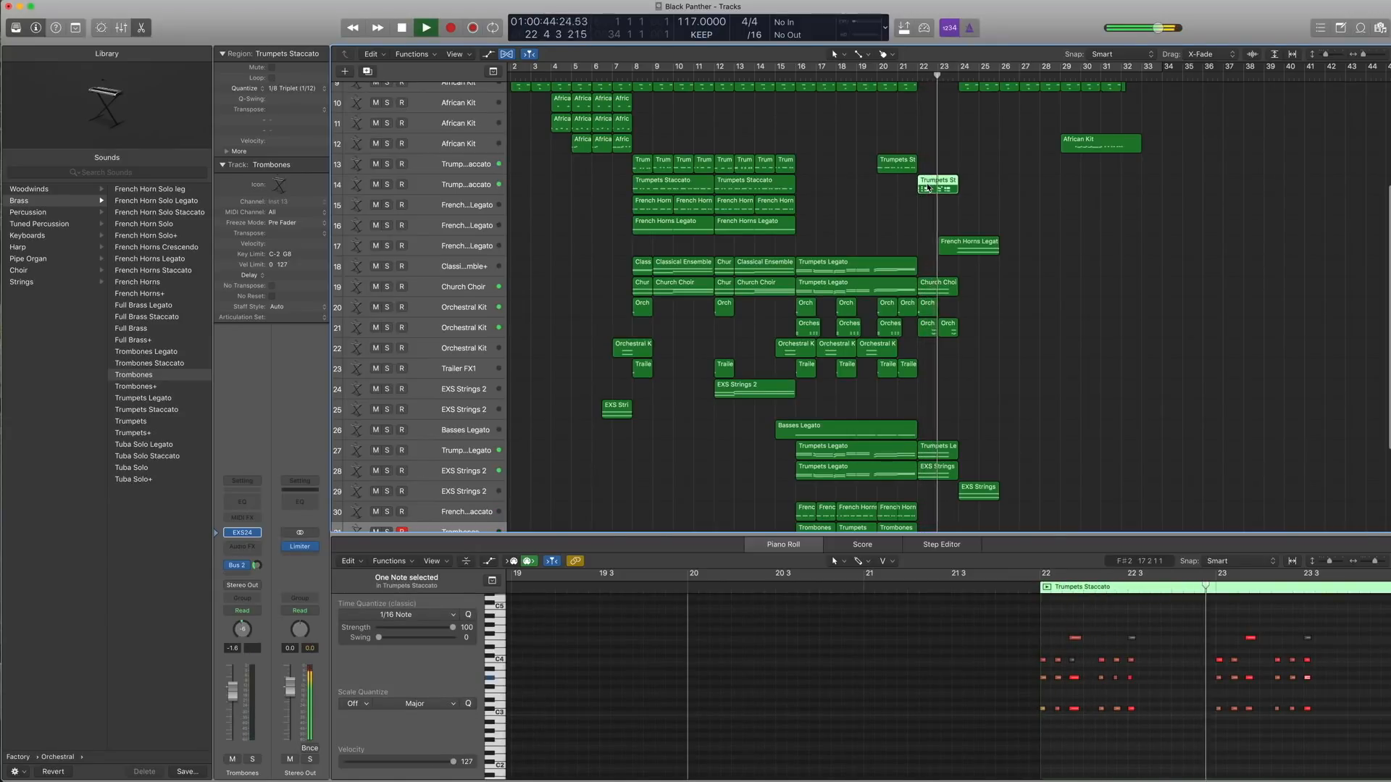
key(space)
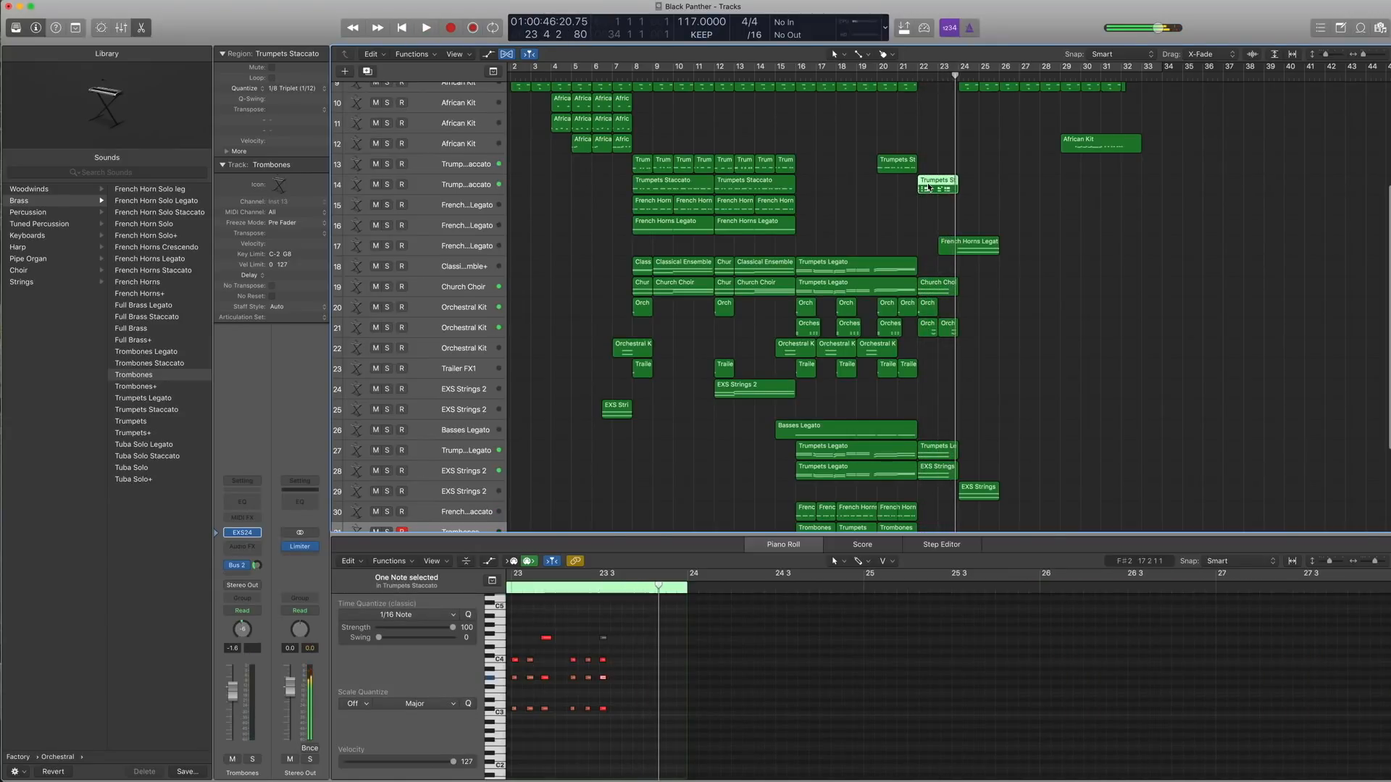
Step: Select the high note near beat 3 of bar 23 in the Trumpets Staccato region and return the playhead to bar 22
key(comma)
click(628, 650)
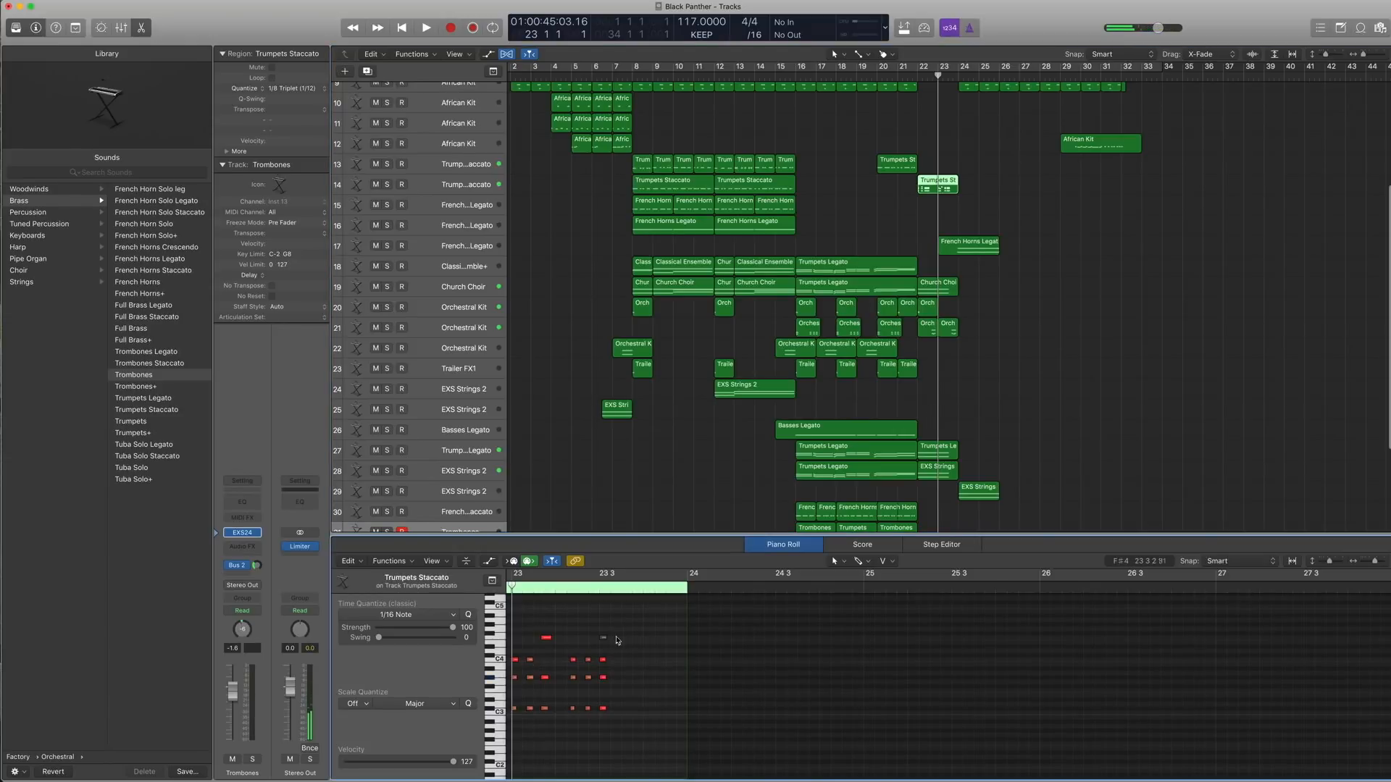
click(606, 639)
key(comma)
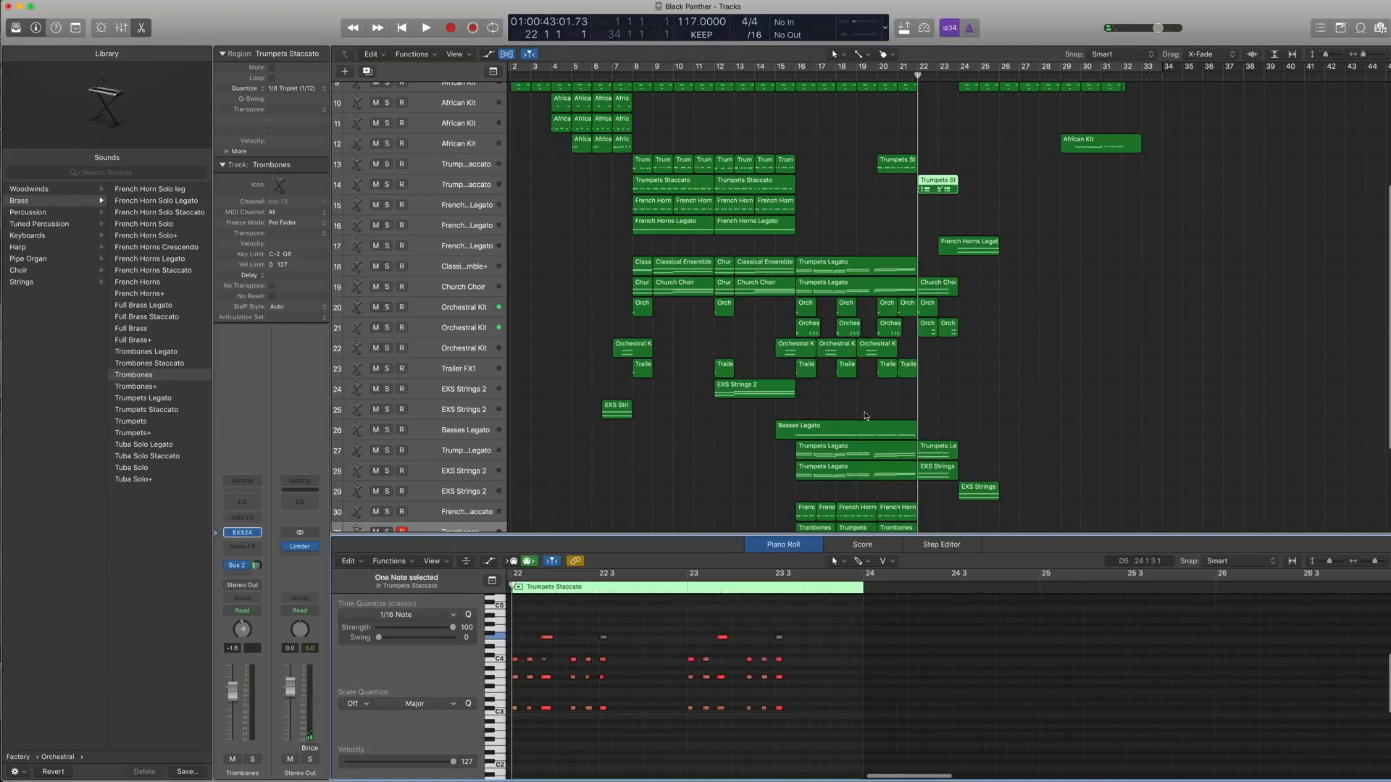
Step: Show the notes of the Church Choir and Trumpets Legato regions at bar 22, and close the note editor
scroll(929, 236, down, 3)
click(930, 210)
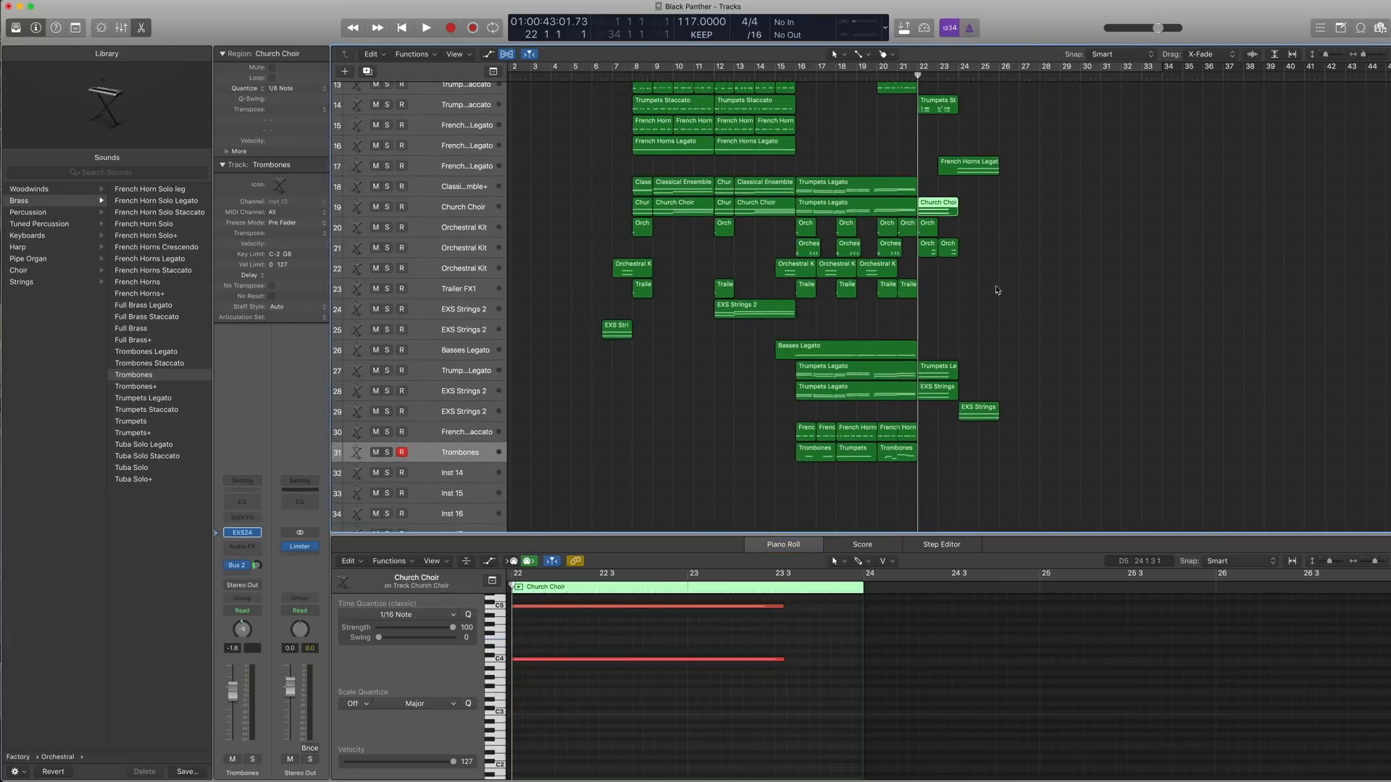
click(932, 373)
scroll(932, 375, up, 1)
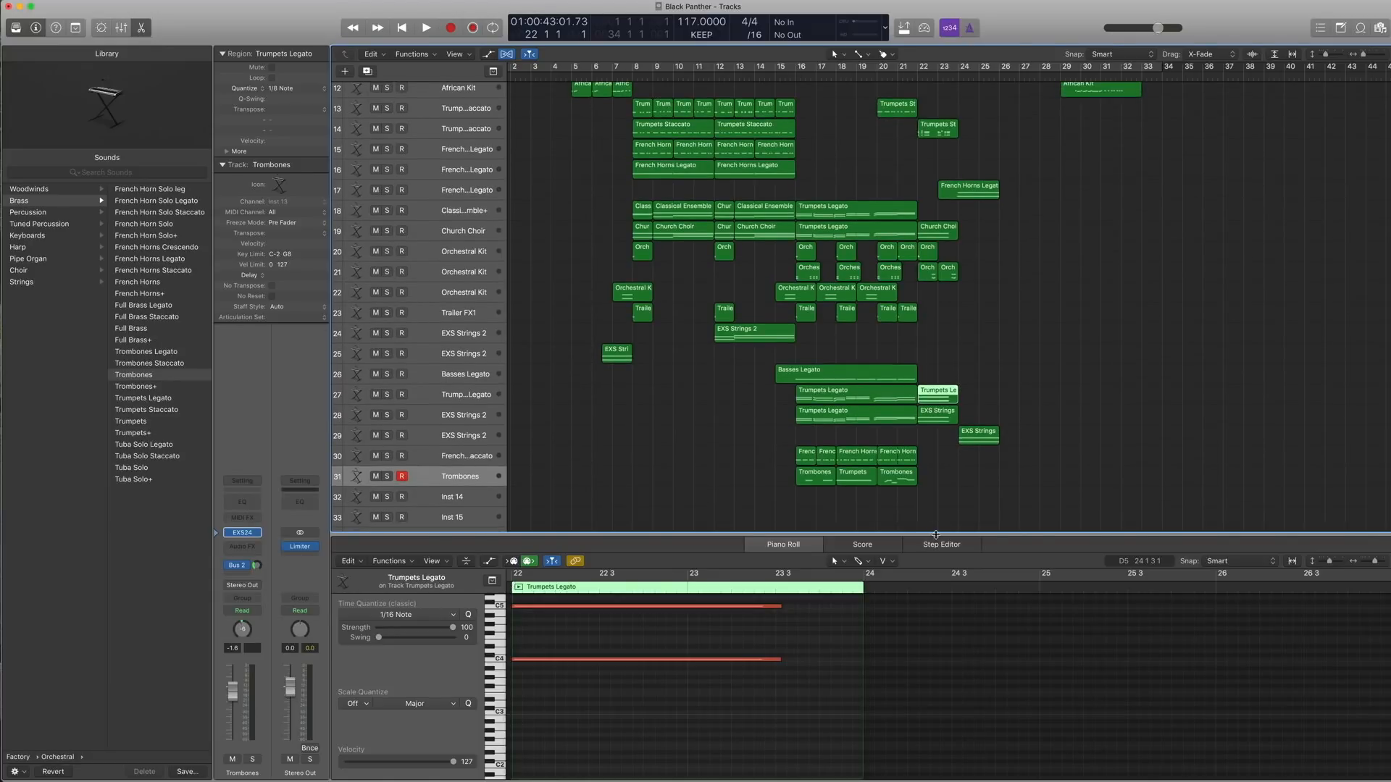
key(e)
Step: Select the French Horns Legato region at bar 23 with its track 17 and show the track's volume automation
click(977, 357)
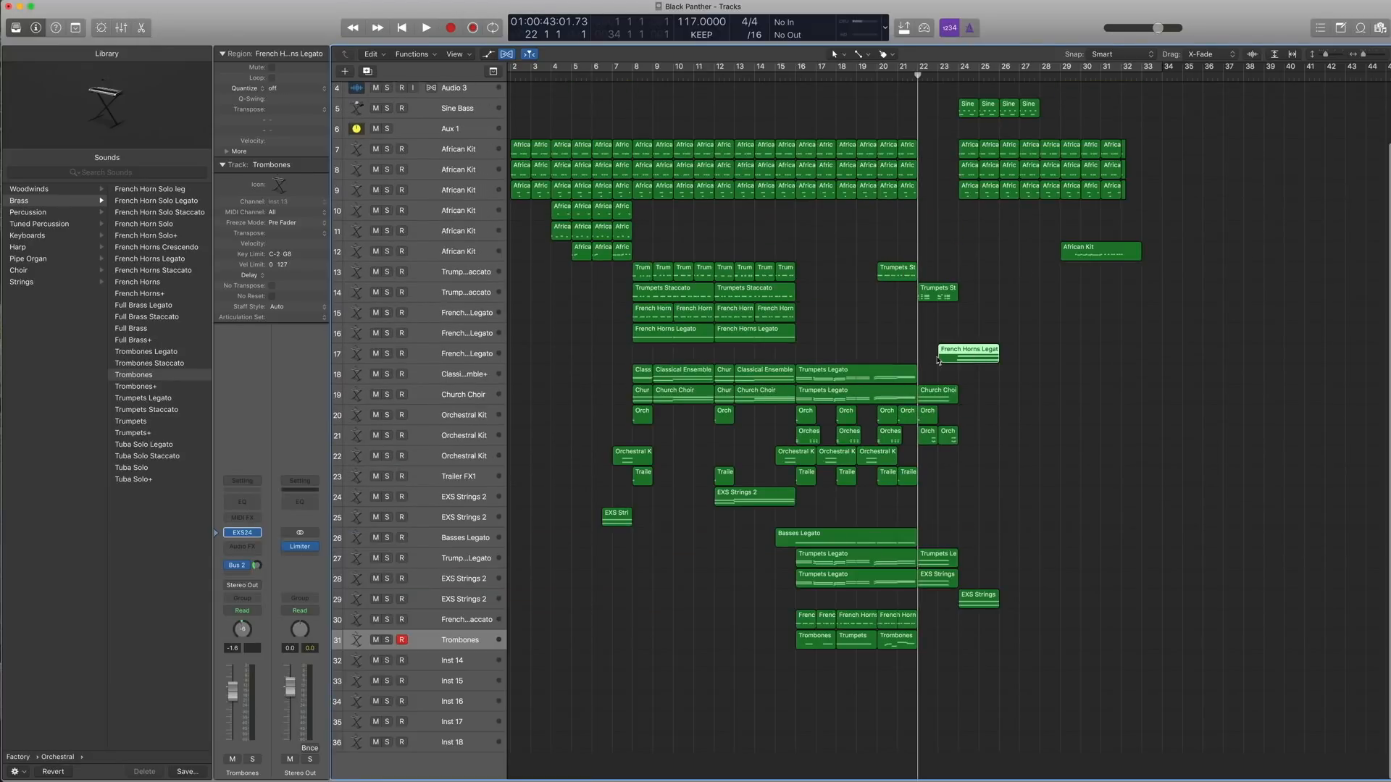
click(467, 357)
drag(1082, 496, 892, 204)
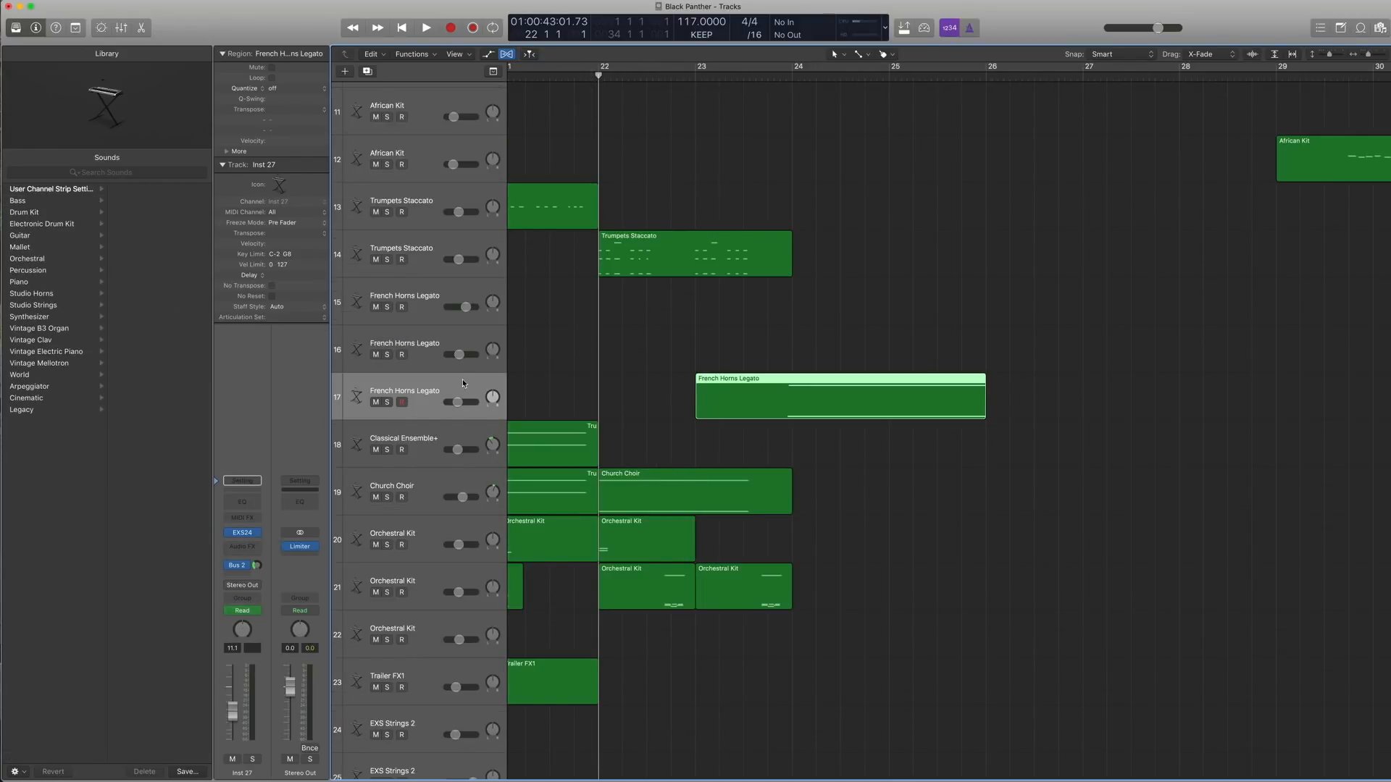
key(a)
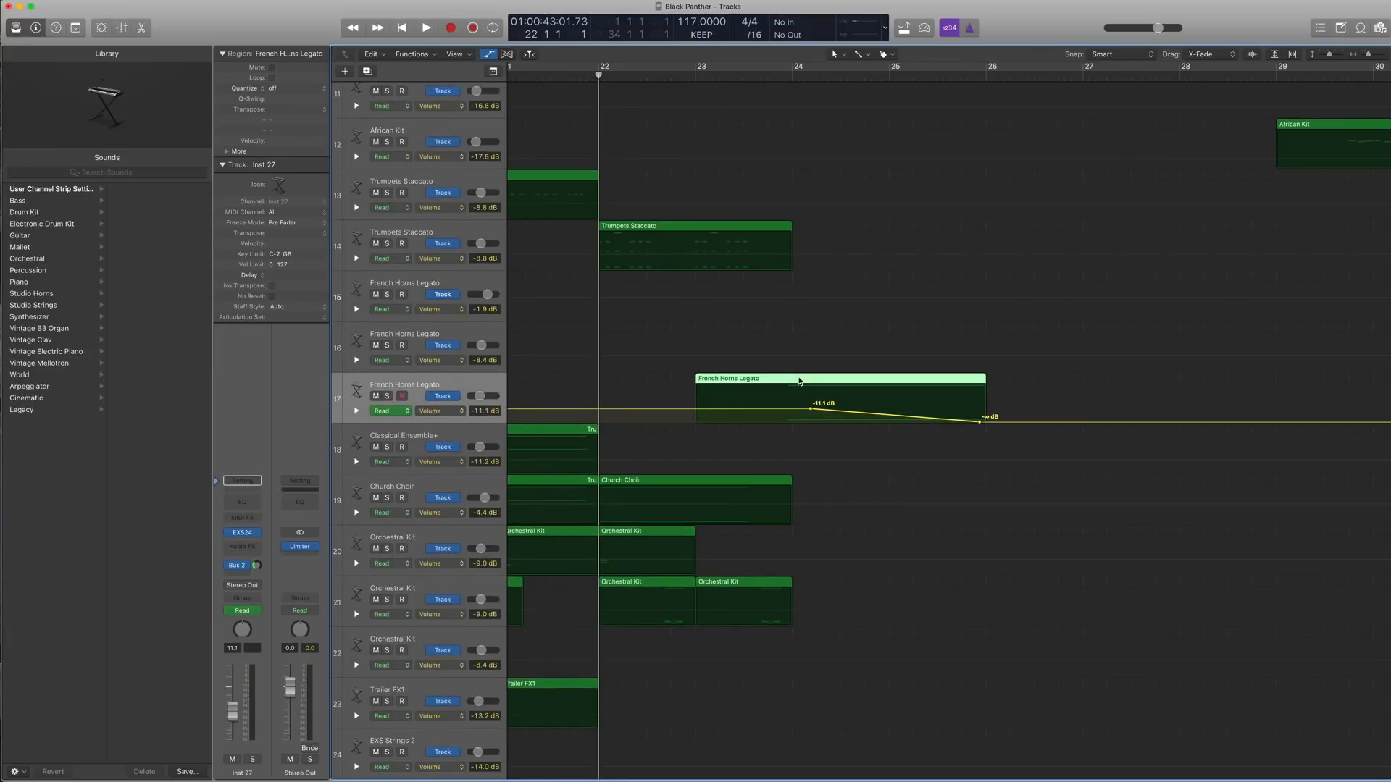
Step: Play the French Horns Legato region of track 17 in solo to near the end of bar 25
key(ctrl+s)
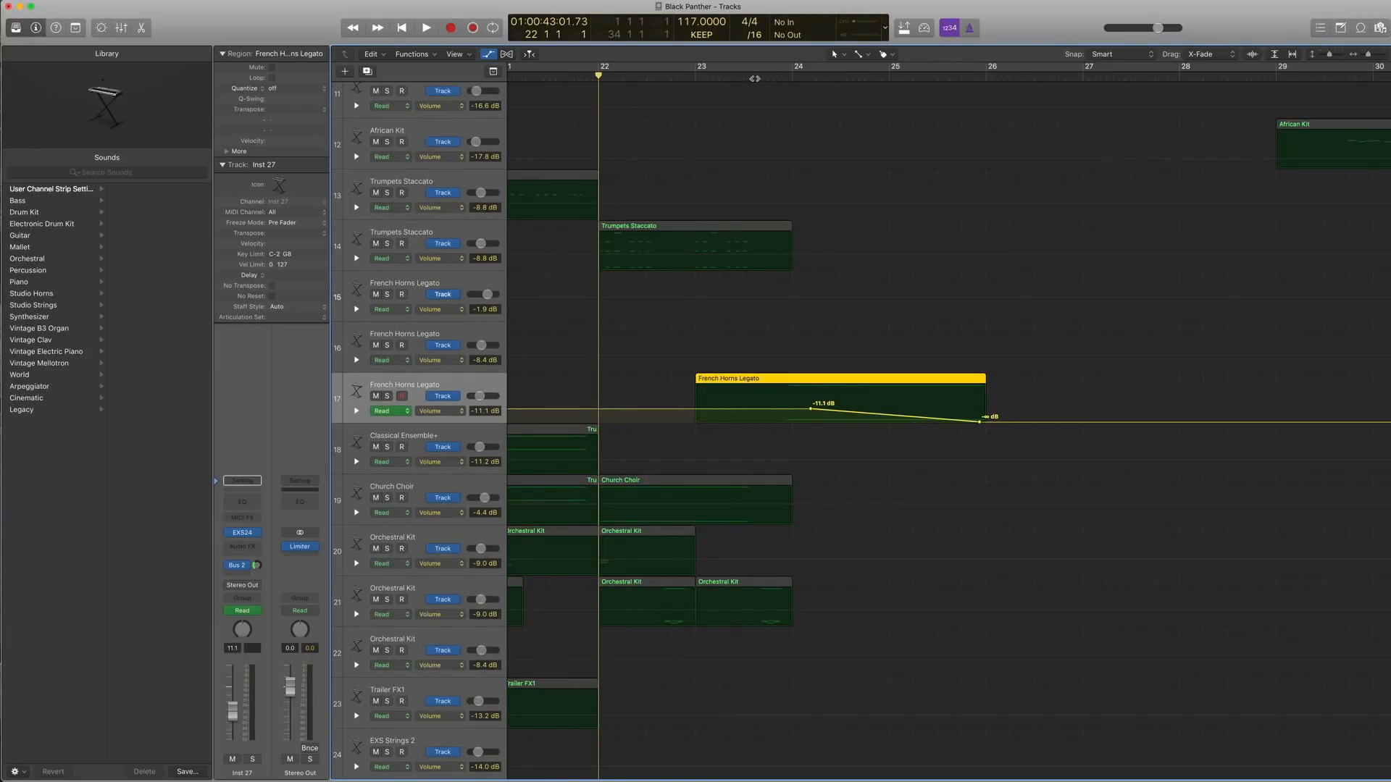
key(space)
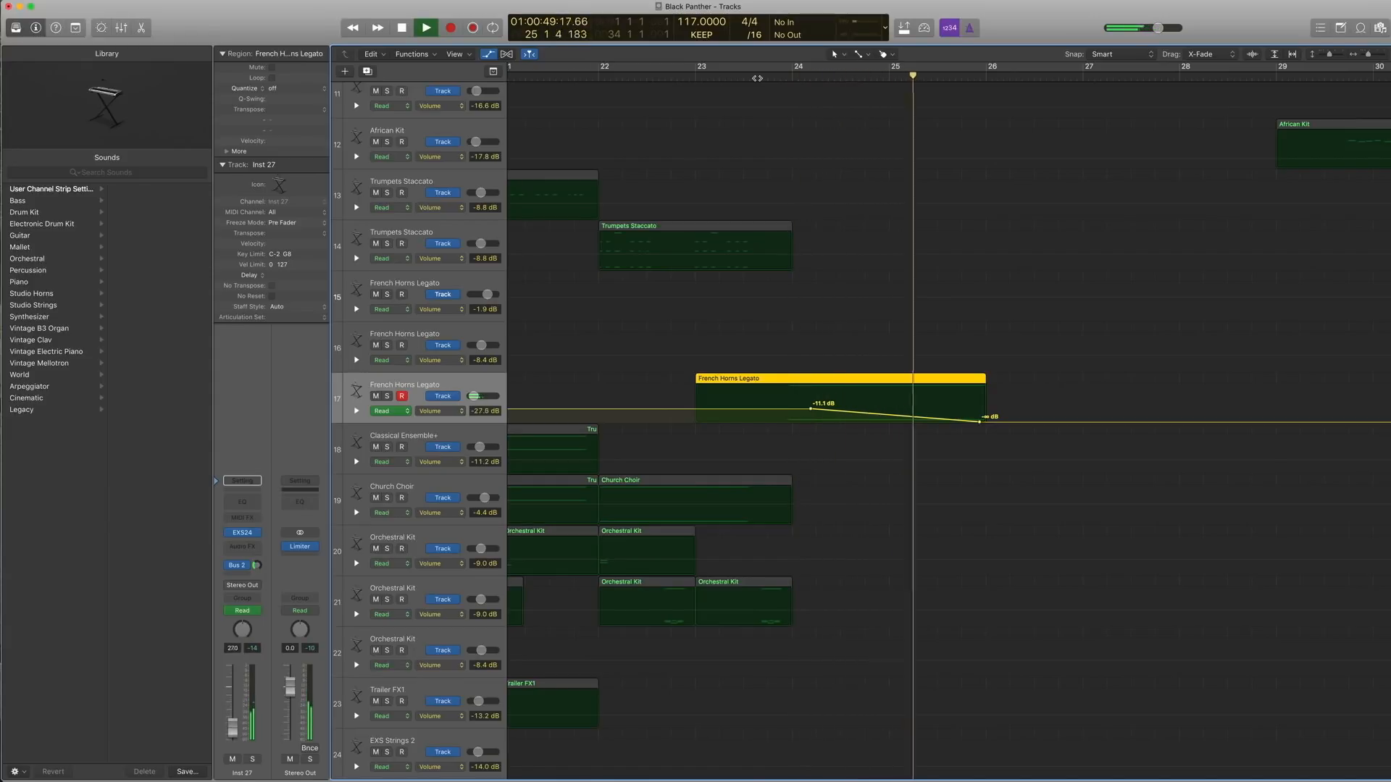
key(space)
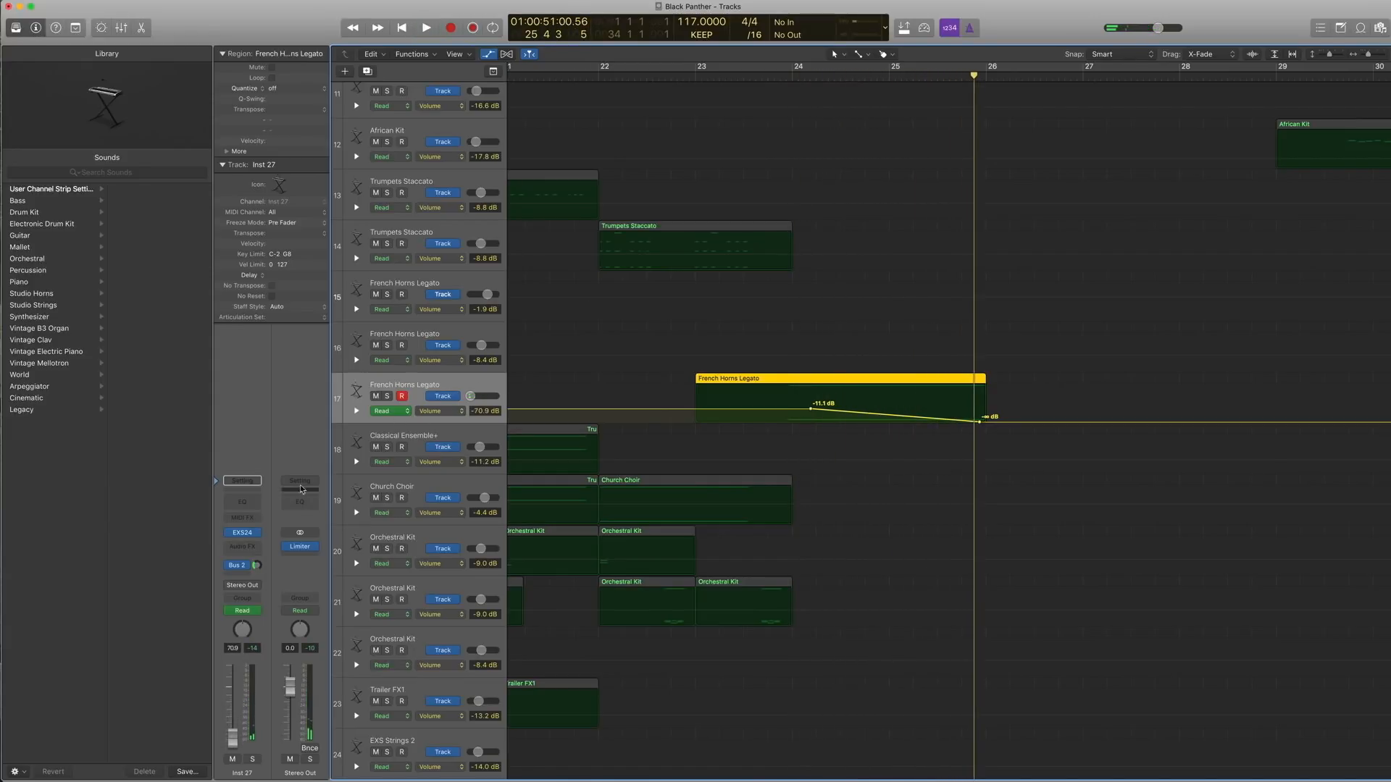
Step: Show the Brass patch French Horns Legato of track 17 in the Library with its parent categories, and hide the automation
click(217, 536)
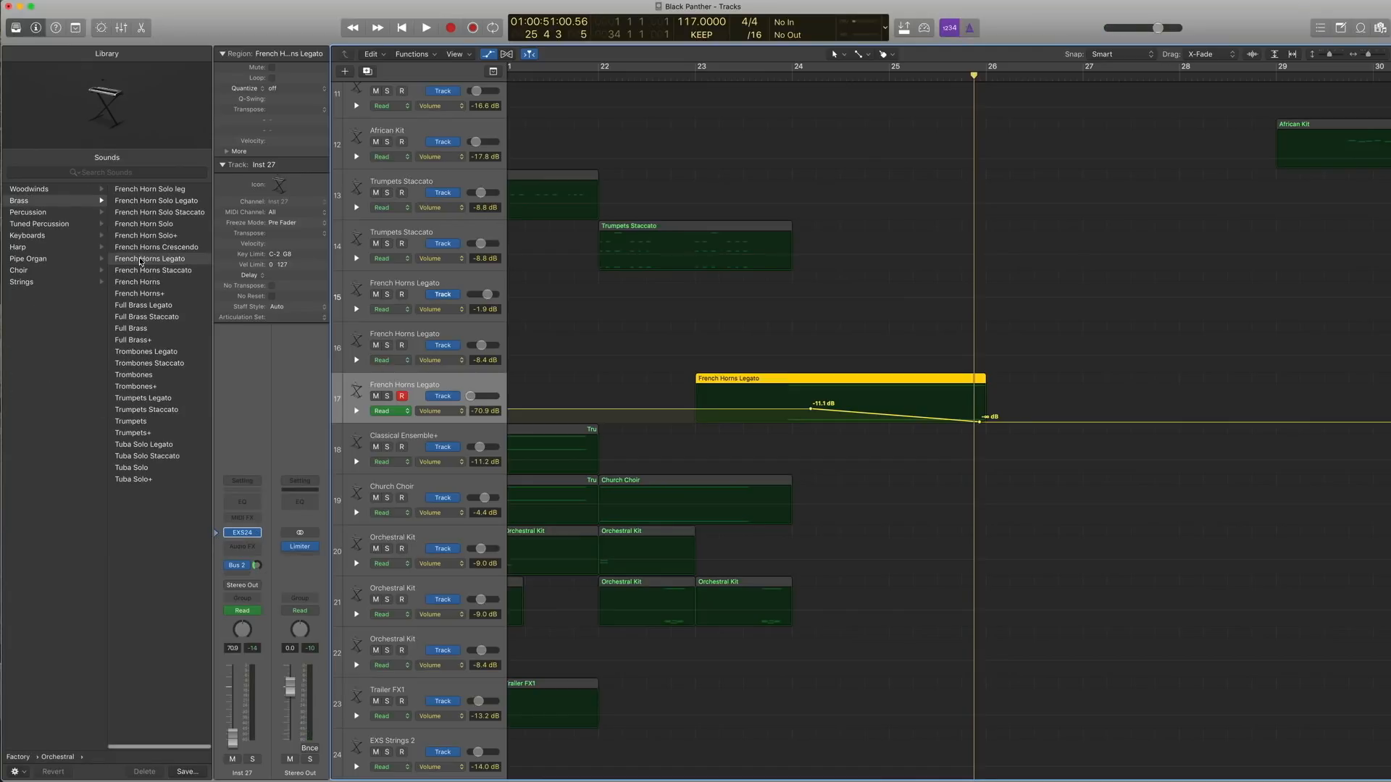
scroll(52, 208, left, 5)
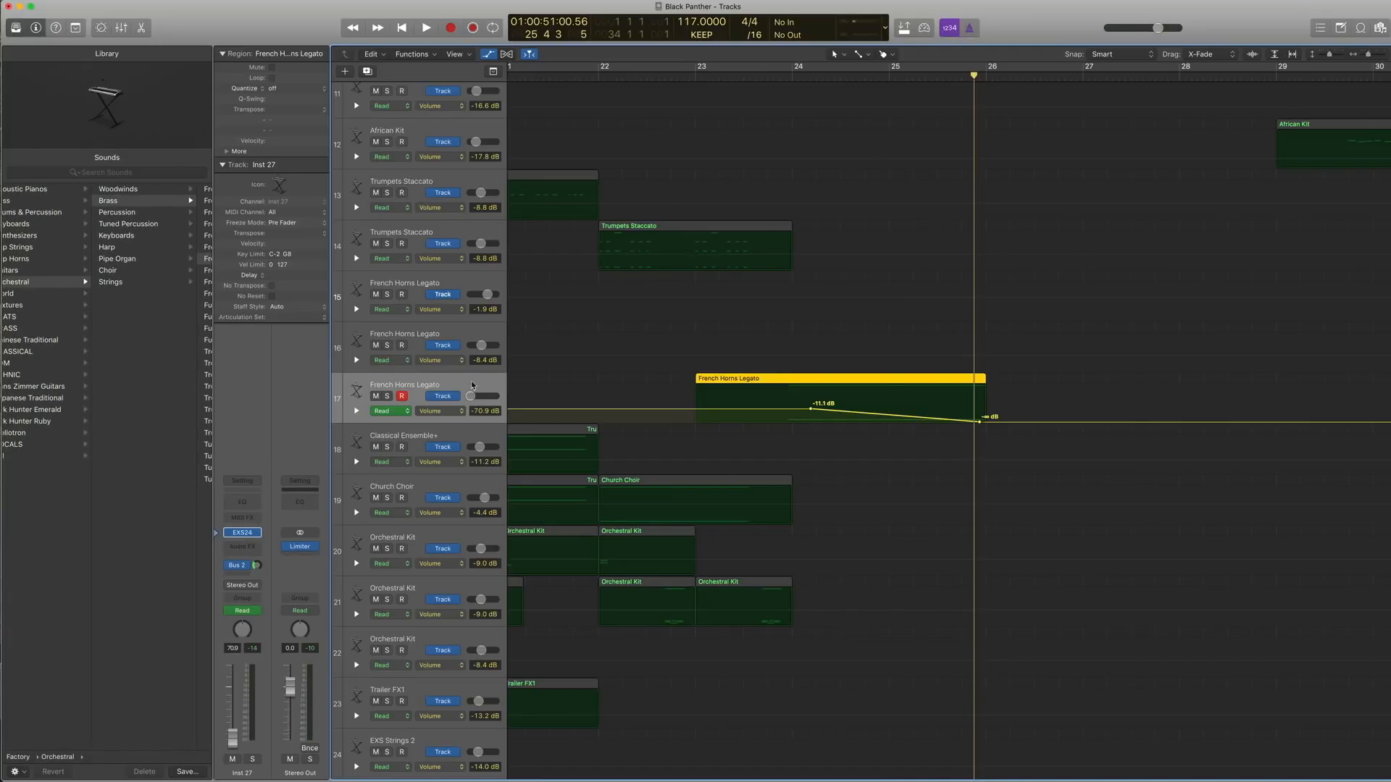
key(super+f)
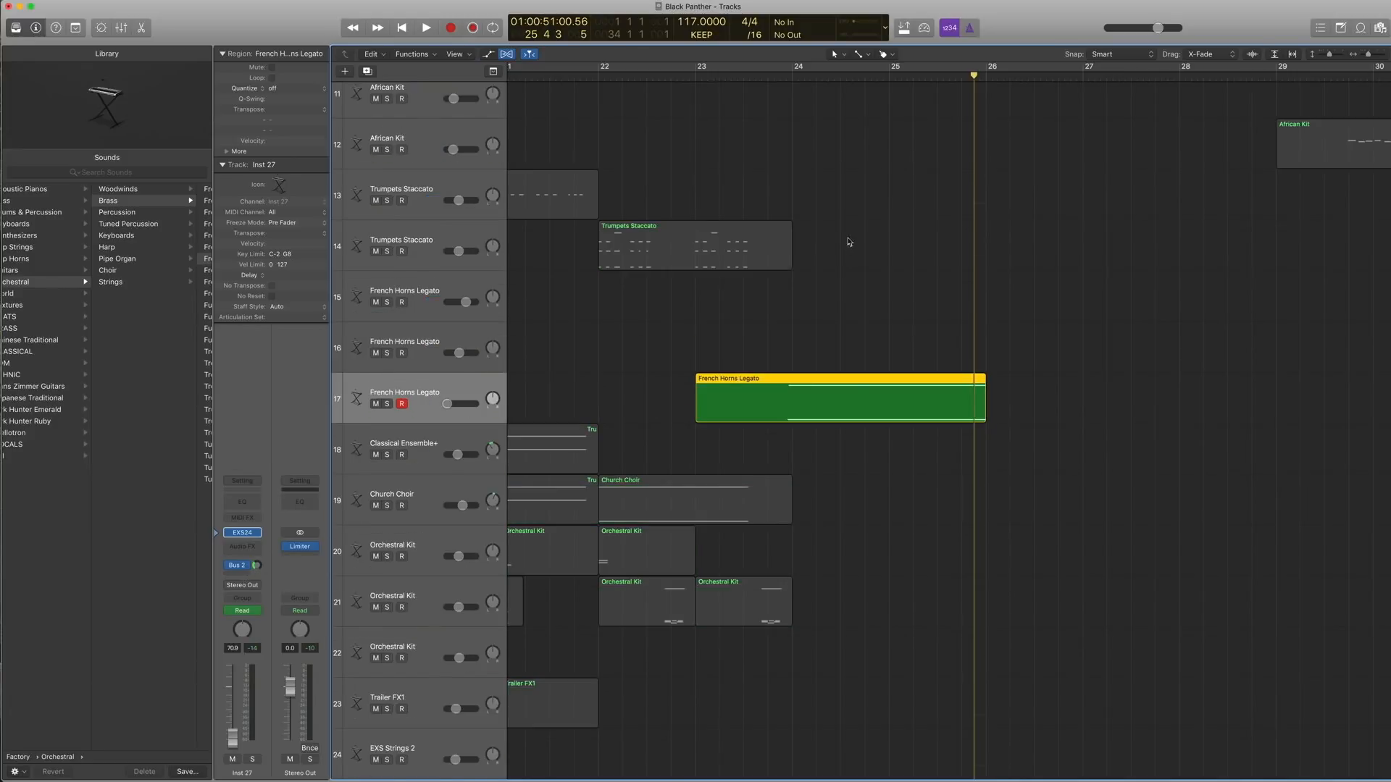
Step: Select the EXS Strings 2 region at bar 24 together with its track 29
scroll(837, 250, down, 8)
click(826, 594)
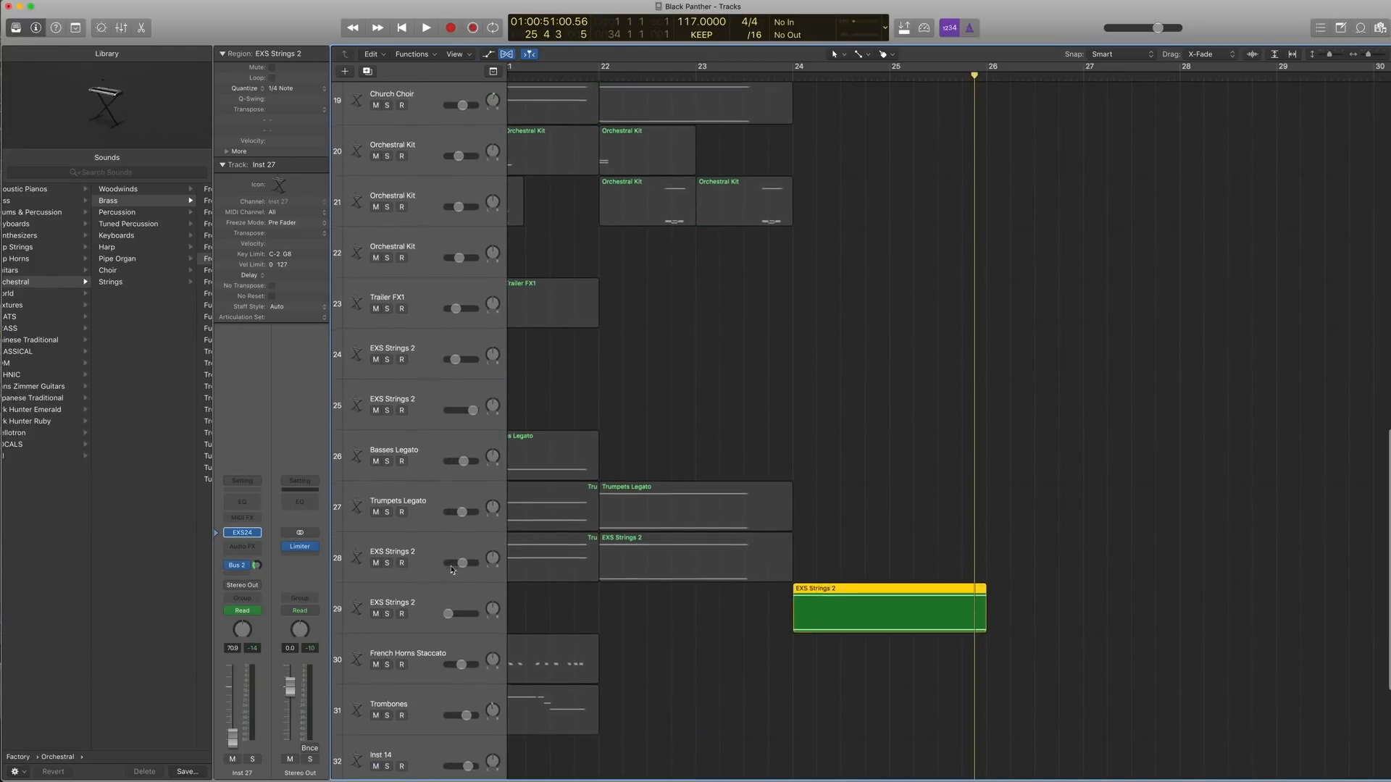
scroll(753, 590, down, 1)
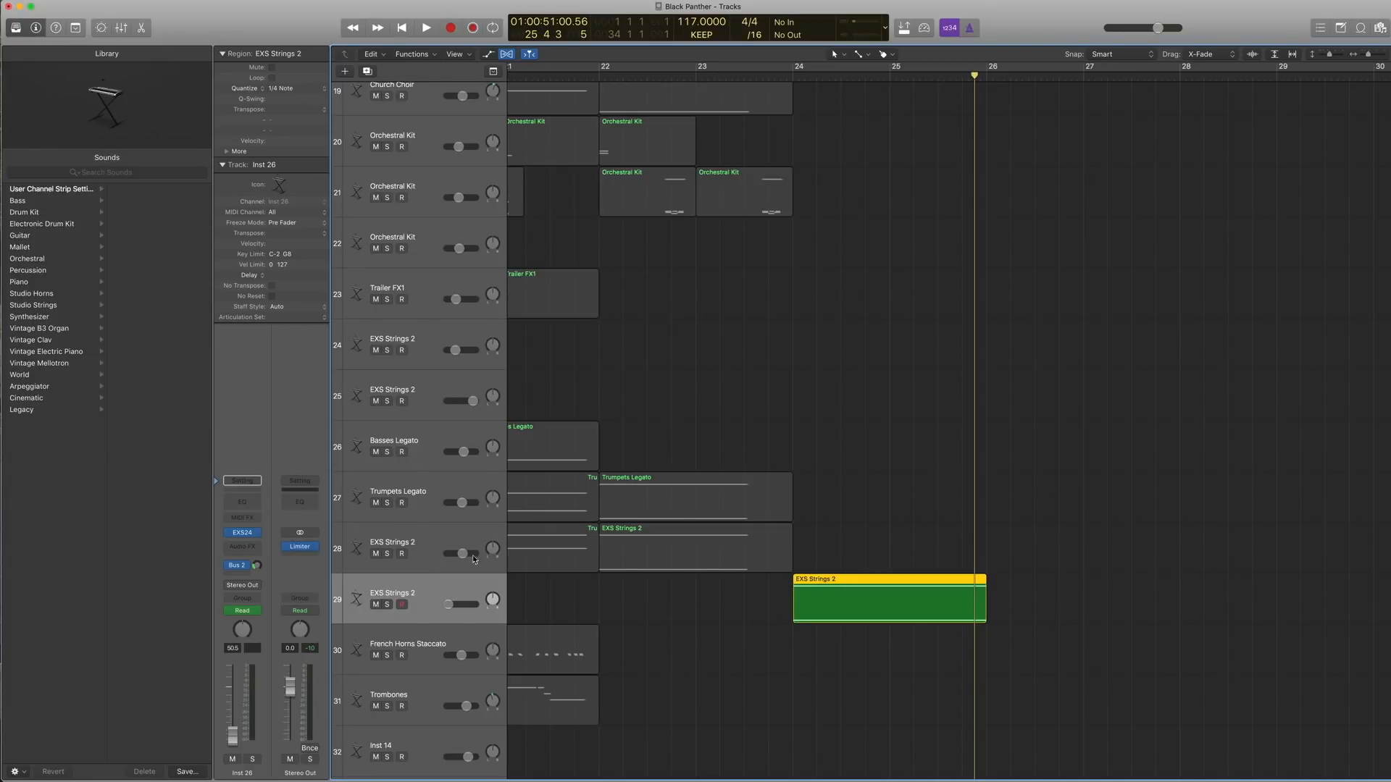
click(427, 540)
click(423, 603)
Step: Show the volume automation of the EXS Strings 2 region on track 29
key(super+Up)
key(super+Up)
key(super+Up)
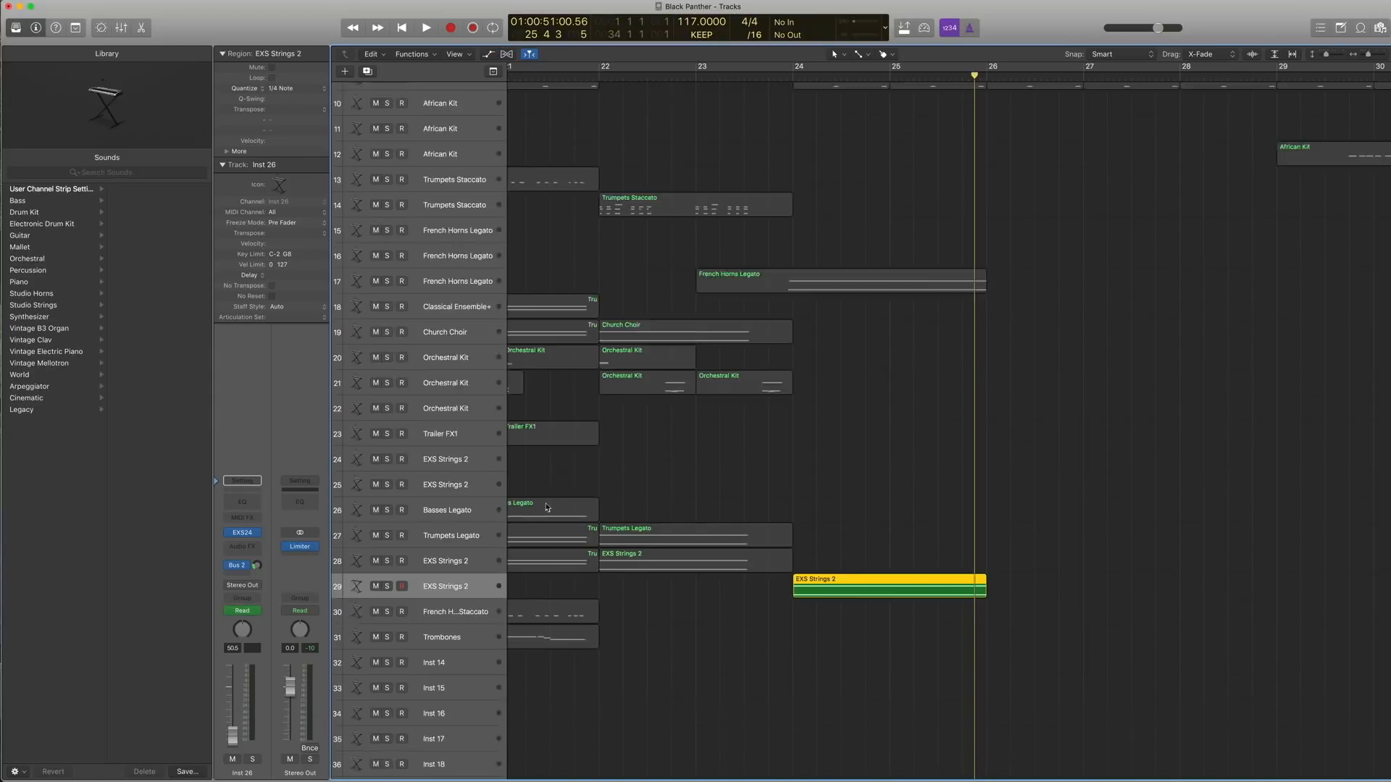
key(super+Down)
key(super+Down)
key(super+Down)
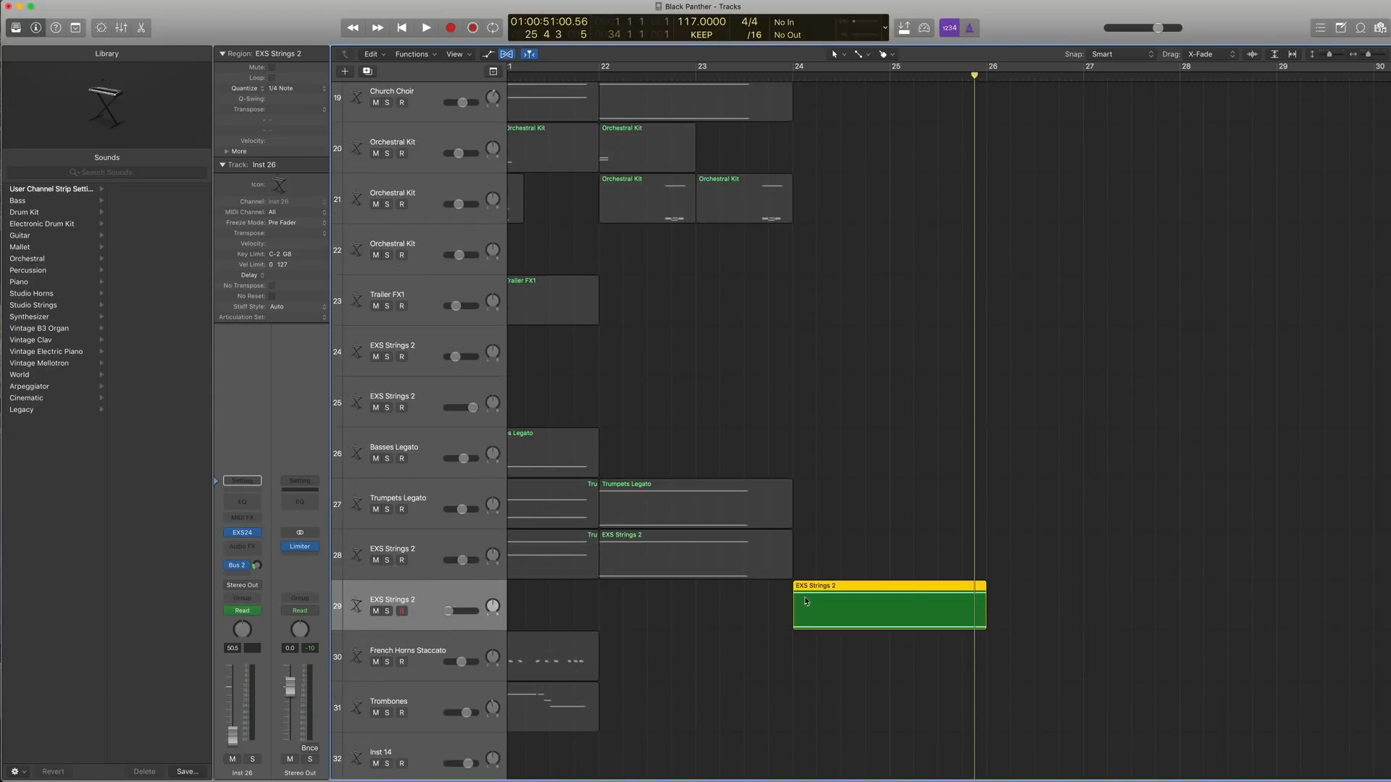
key(a)
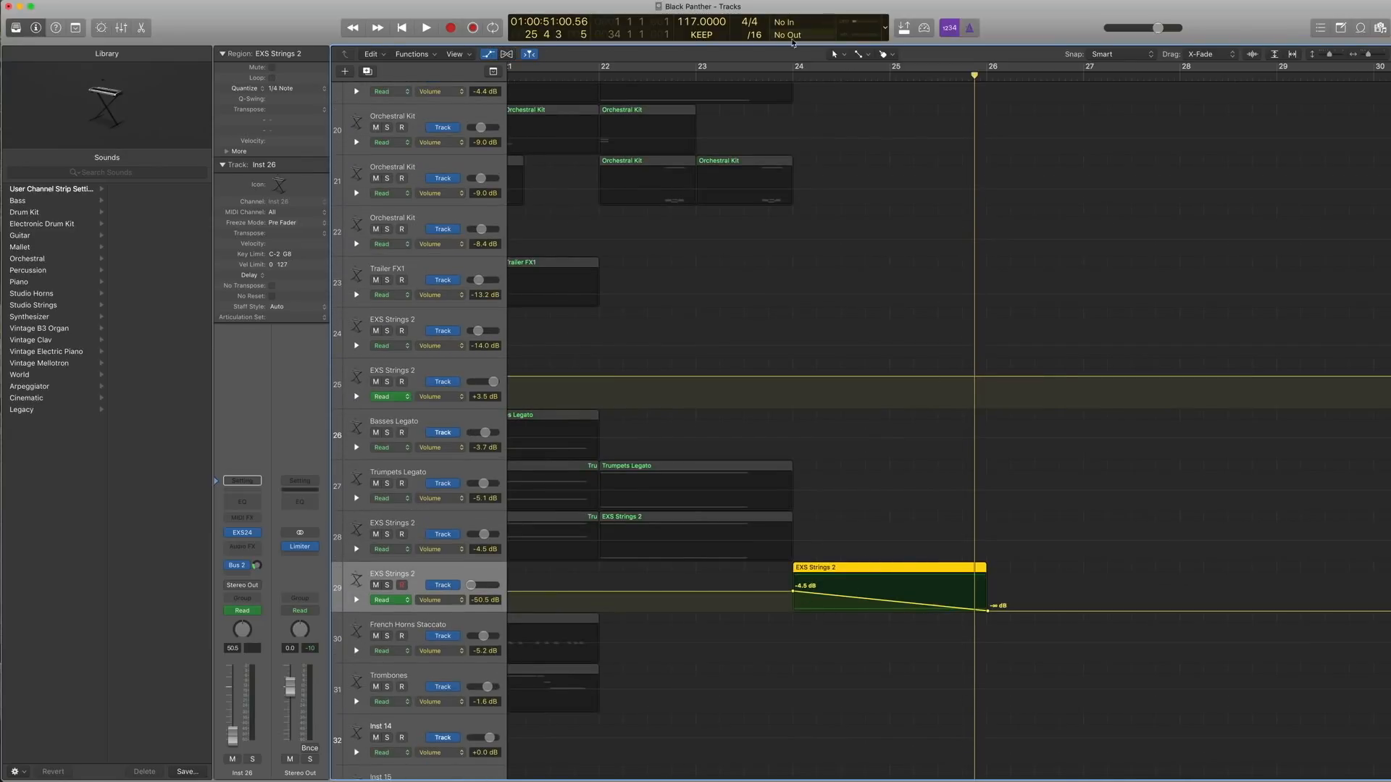
Step: Play the EXS Strings 2 region of track 29 in solo to near the end of bar 25 and hide the automation
key(shift+space)
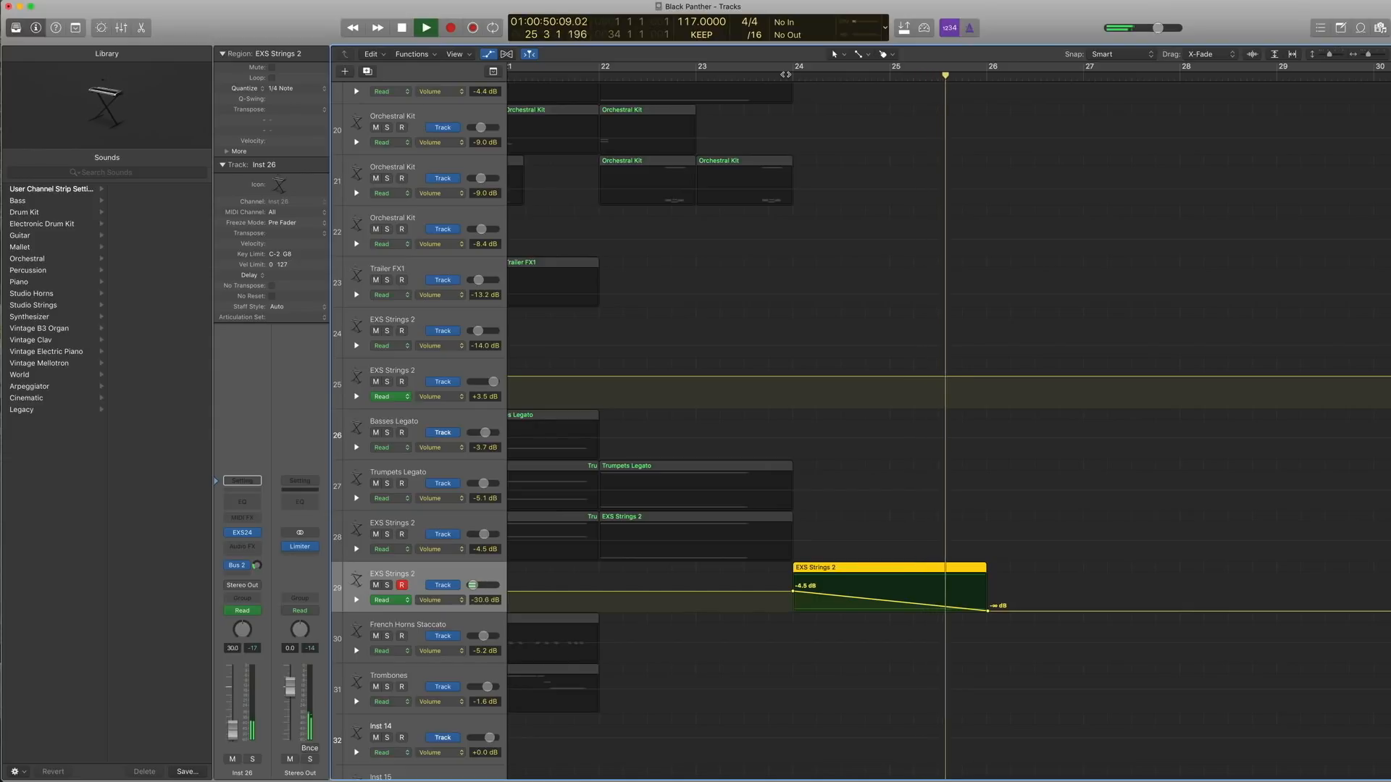
key(space)
key(a)
Step: Turn solo off and select all regions between bars 22 and 26 on tracks 14 to 29
scroll(935, 237, down, 5)
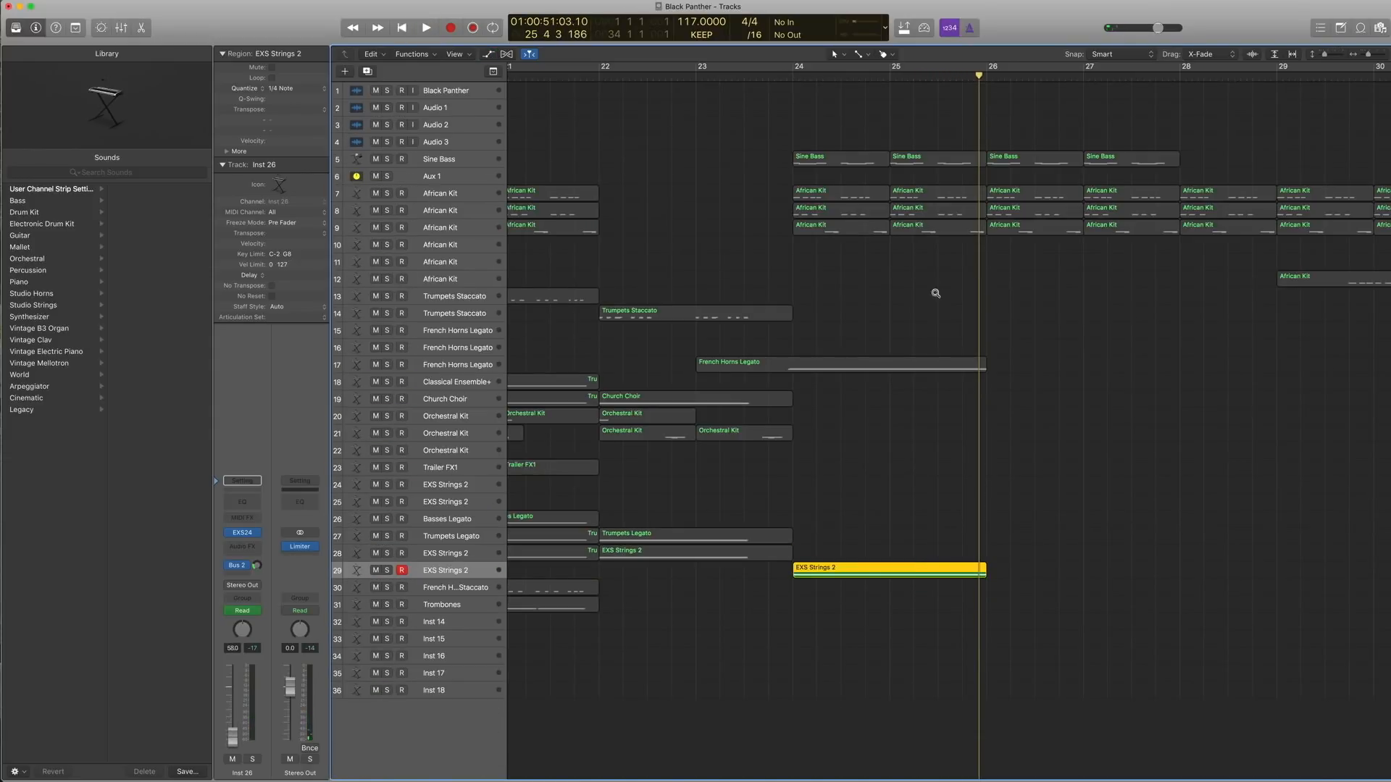
scroll(935, 294, left, 8)
key(a)
drag(1072, 654, 942, 273)
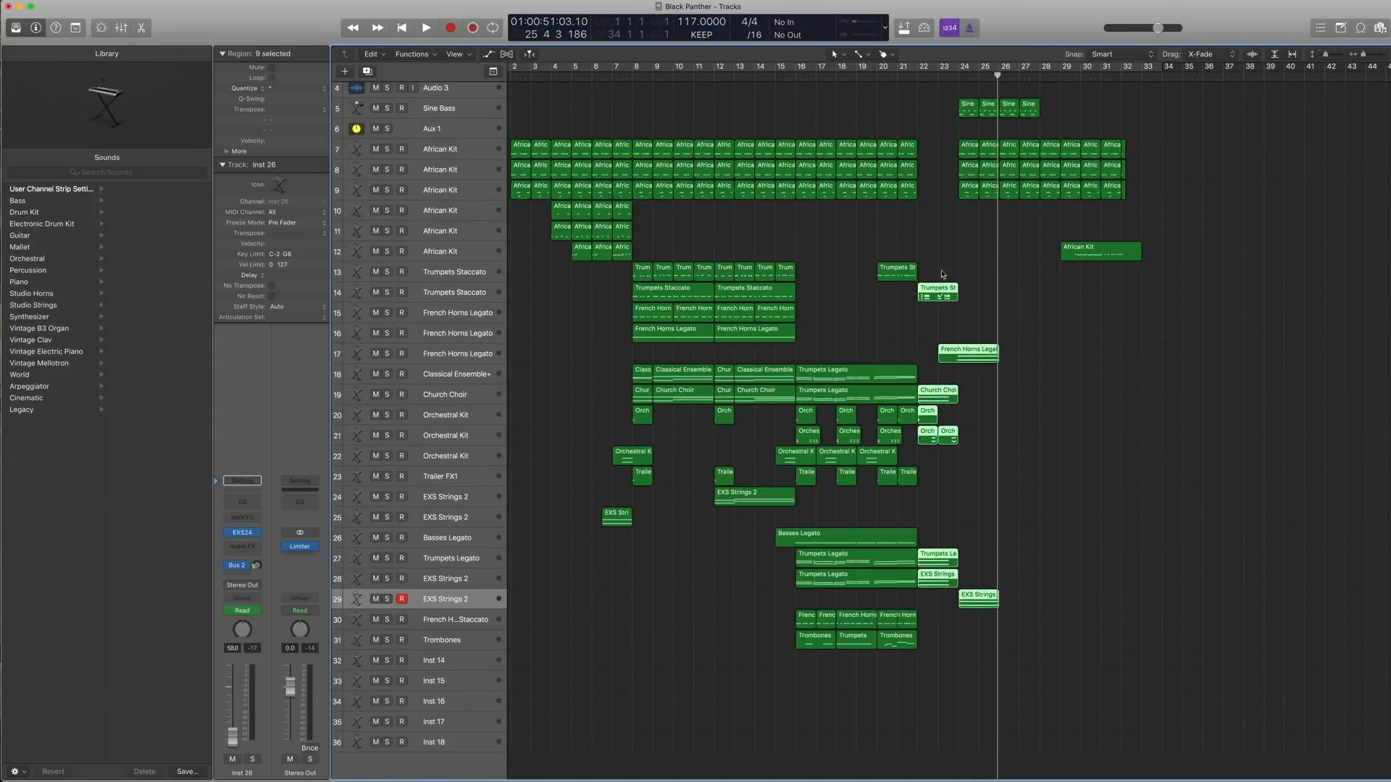
Step: Select the Sine Bass track with its four regions and play them in solo to near the end of bar 26
click(451, 108)
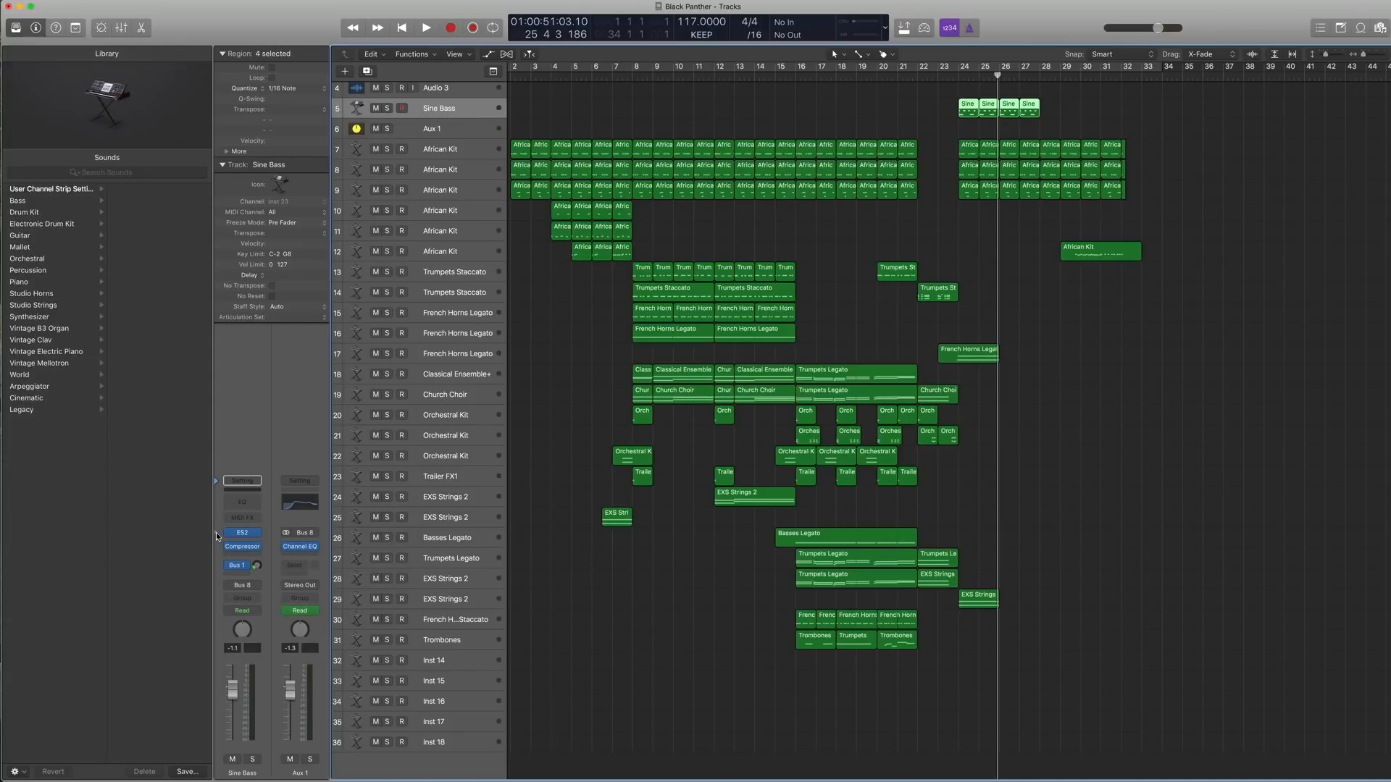
key(a)
double_click(958, 75)
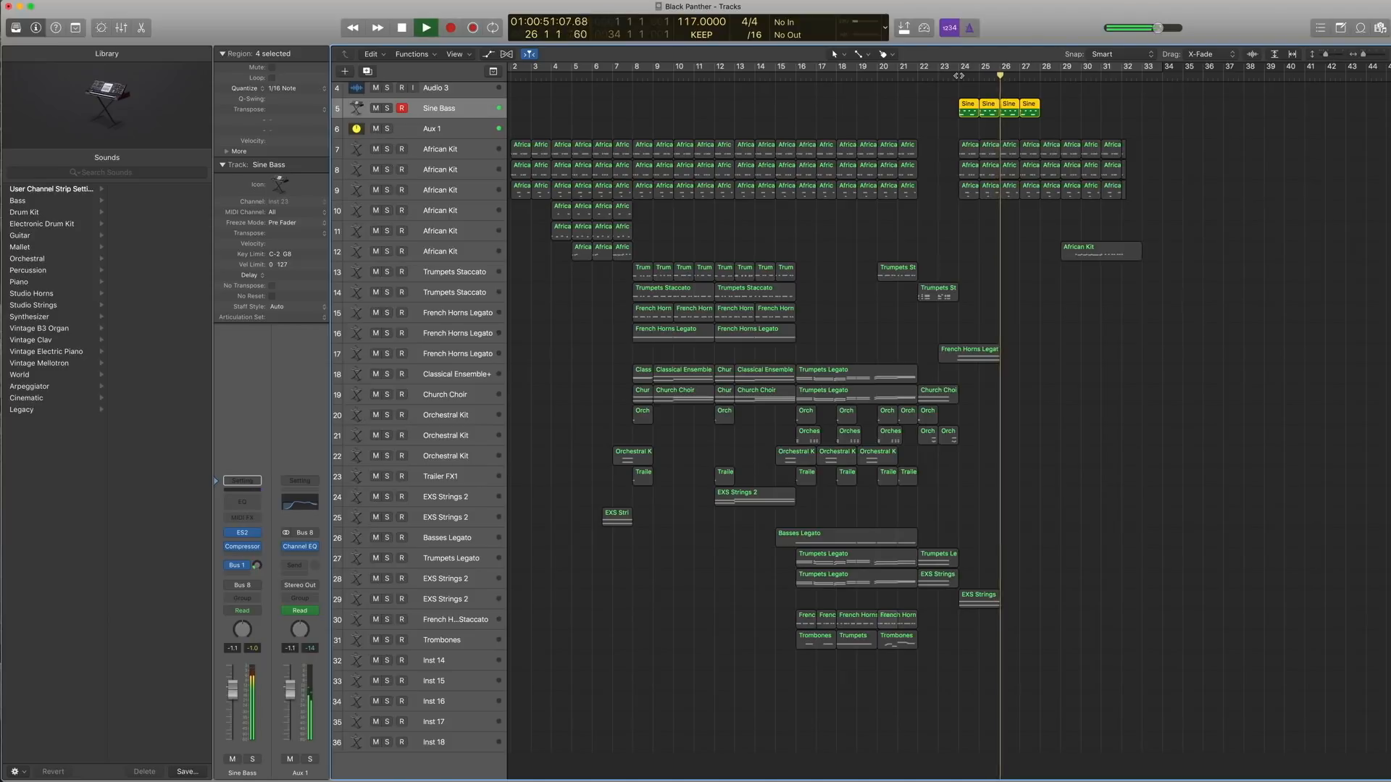
key(space)
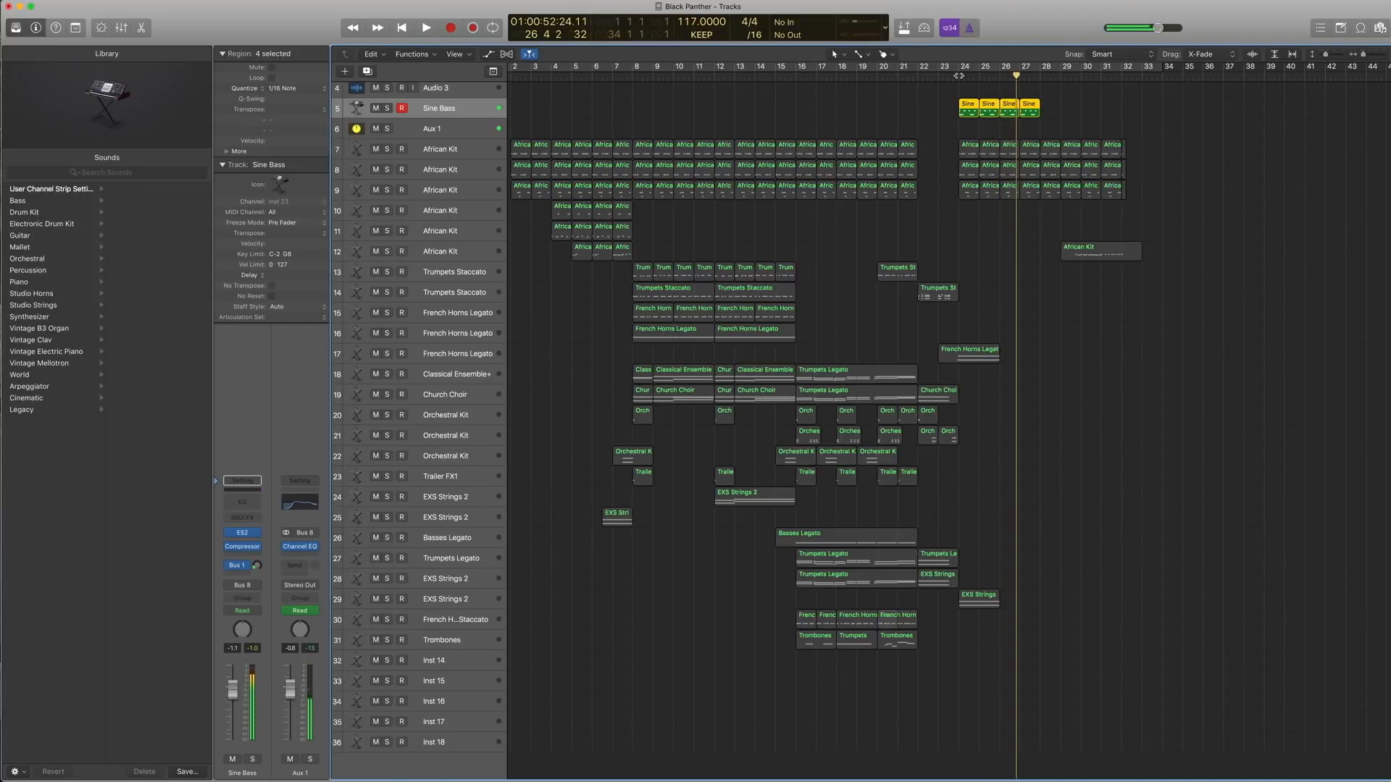
Step: Show the Sine Bass preset among the ES2's Synth Bass presets, close the plug-in window and reopen the ES2
click(224, 536)
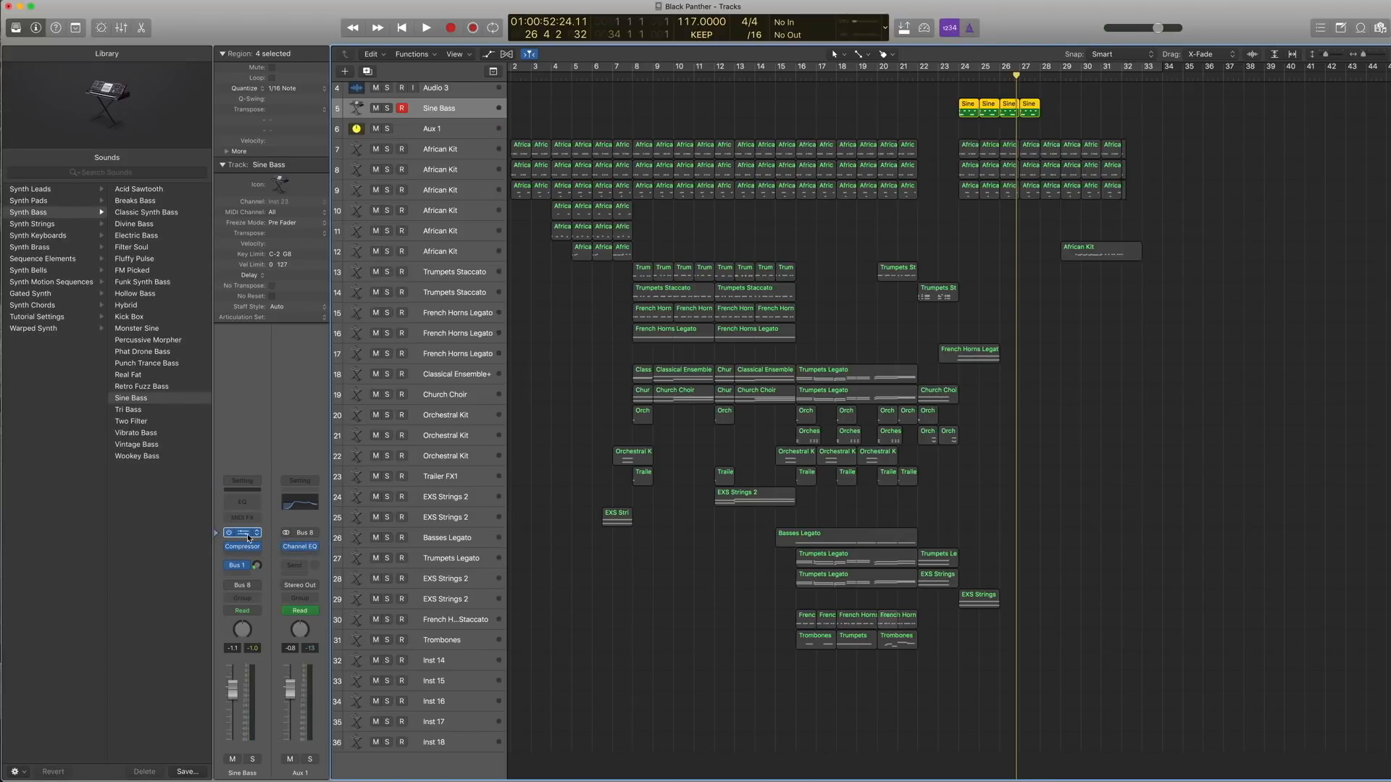
click(111, 34)
mouse_move(131, 267)
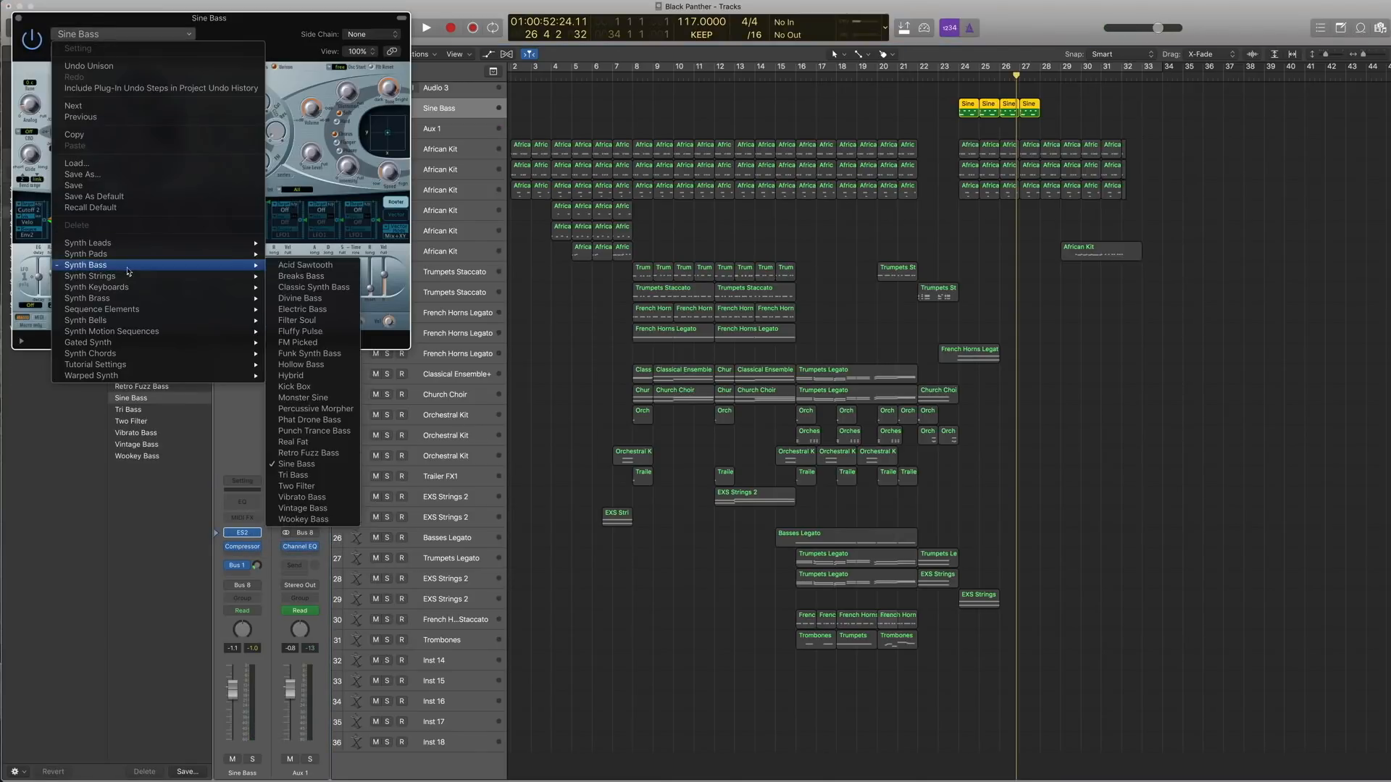
click(216, 22)
click(19, 18)
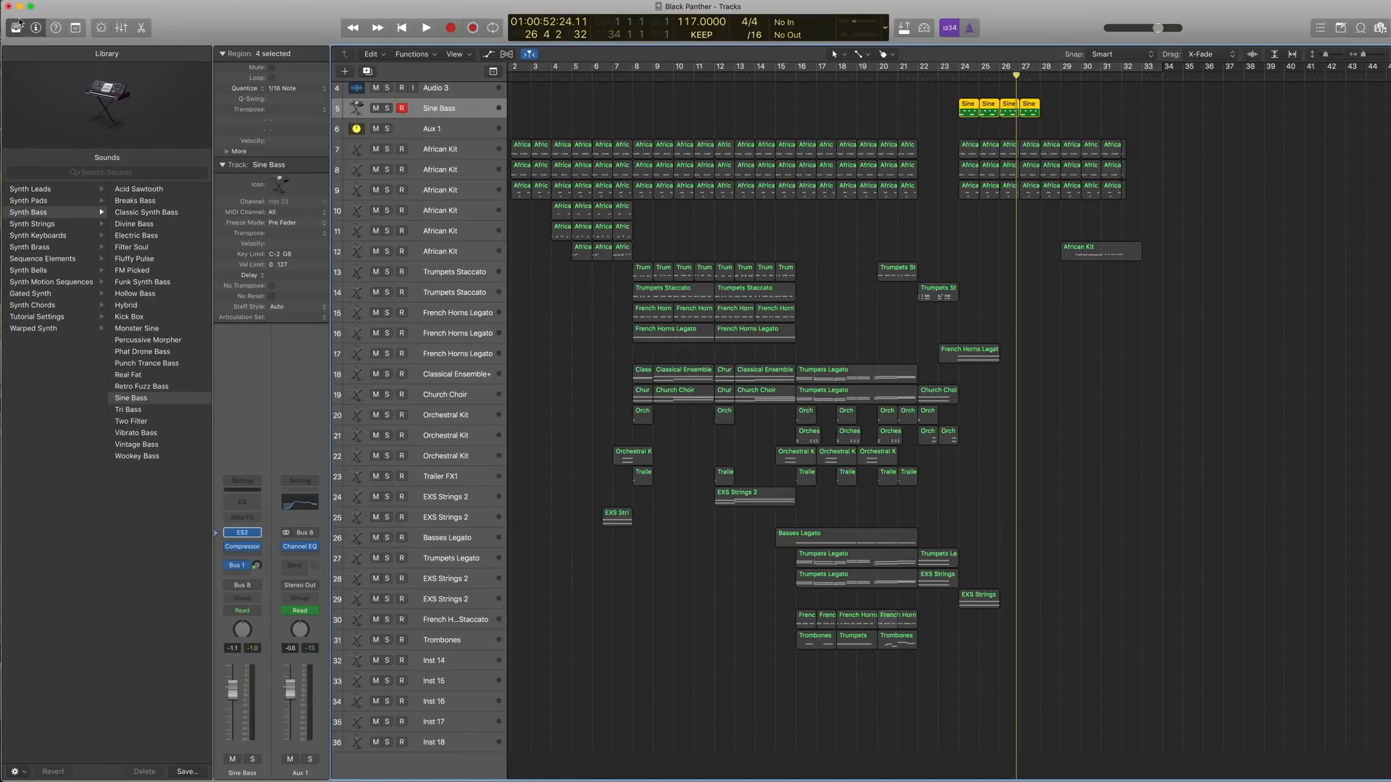
click(246, 533)
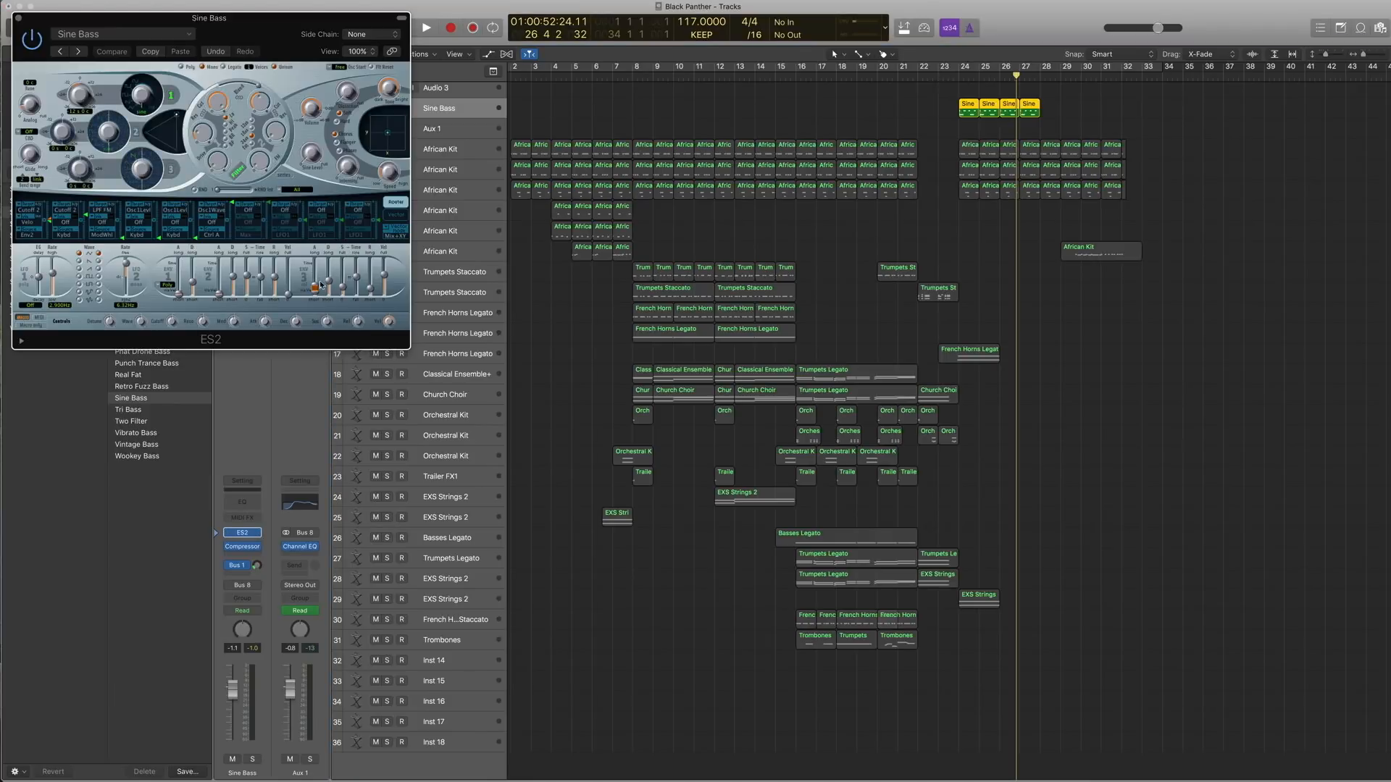
Step: Close the ES2, show the Compressor settings on the Sine Bass channel and close that window as well
click(19, 18)
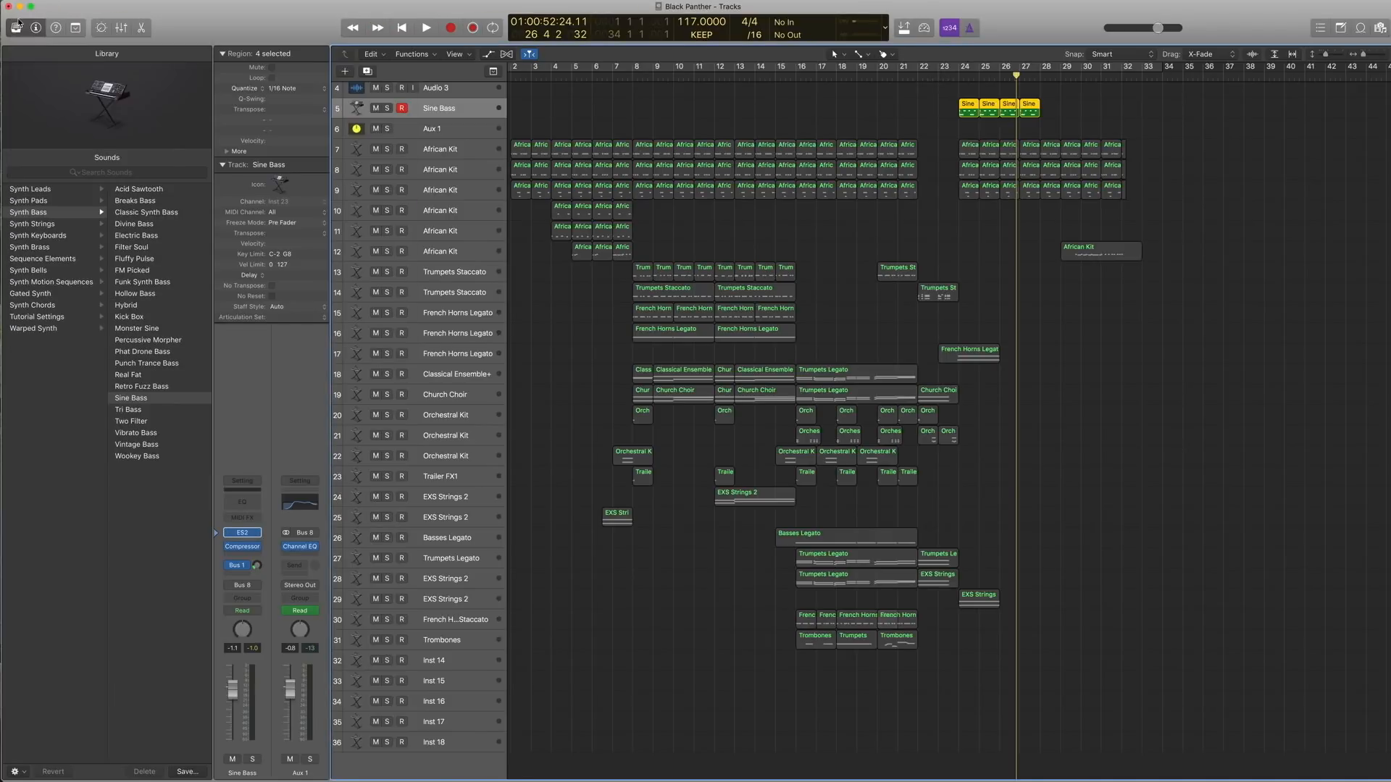
click(244, 549)
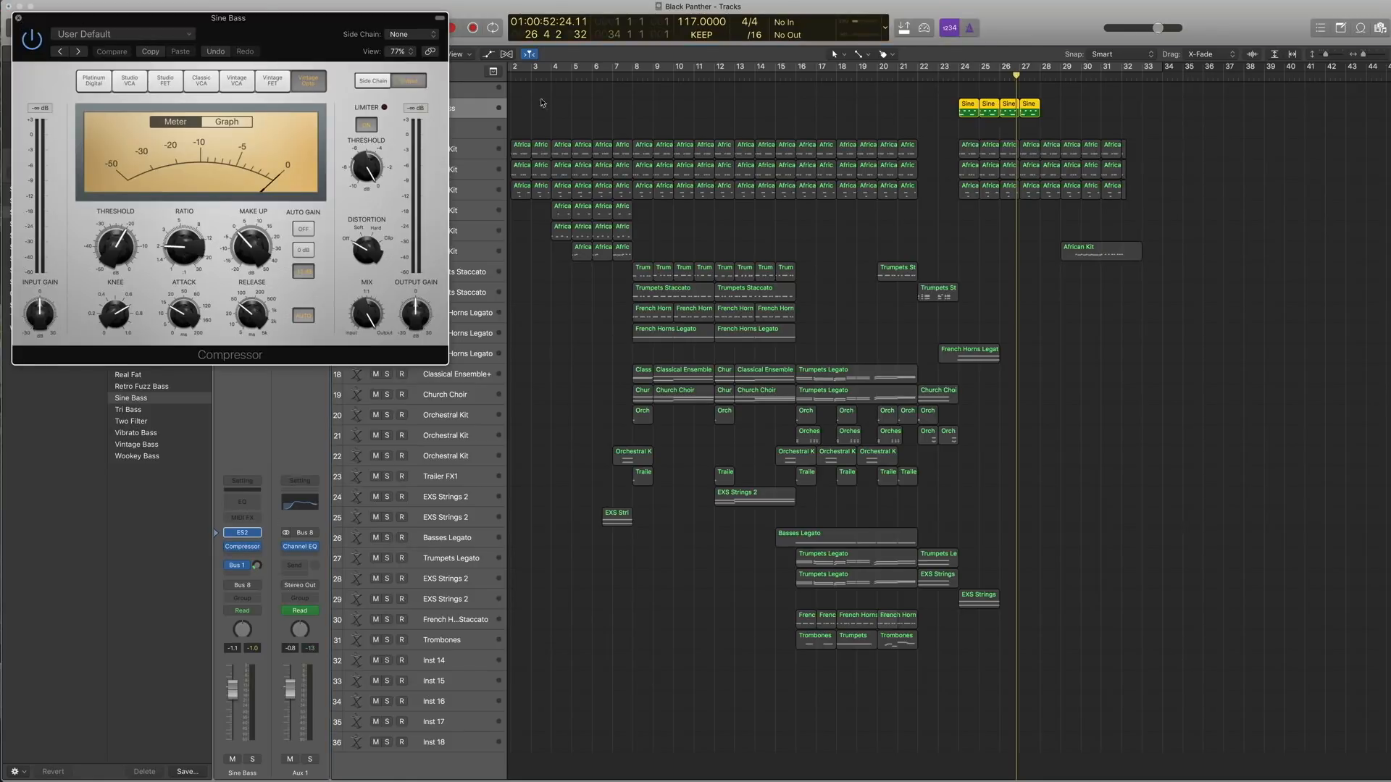
key(super+w)
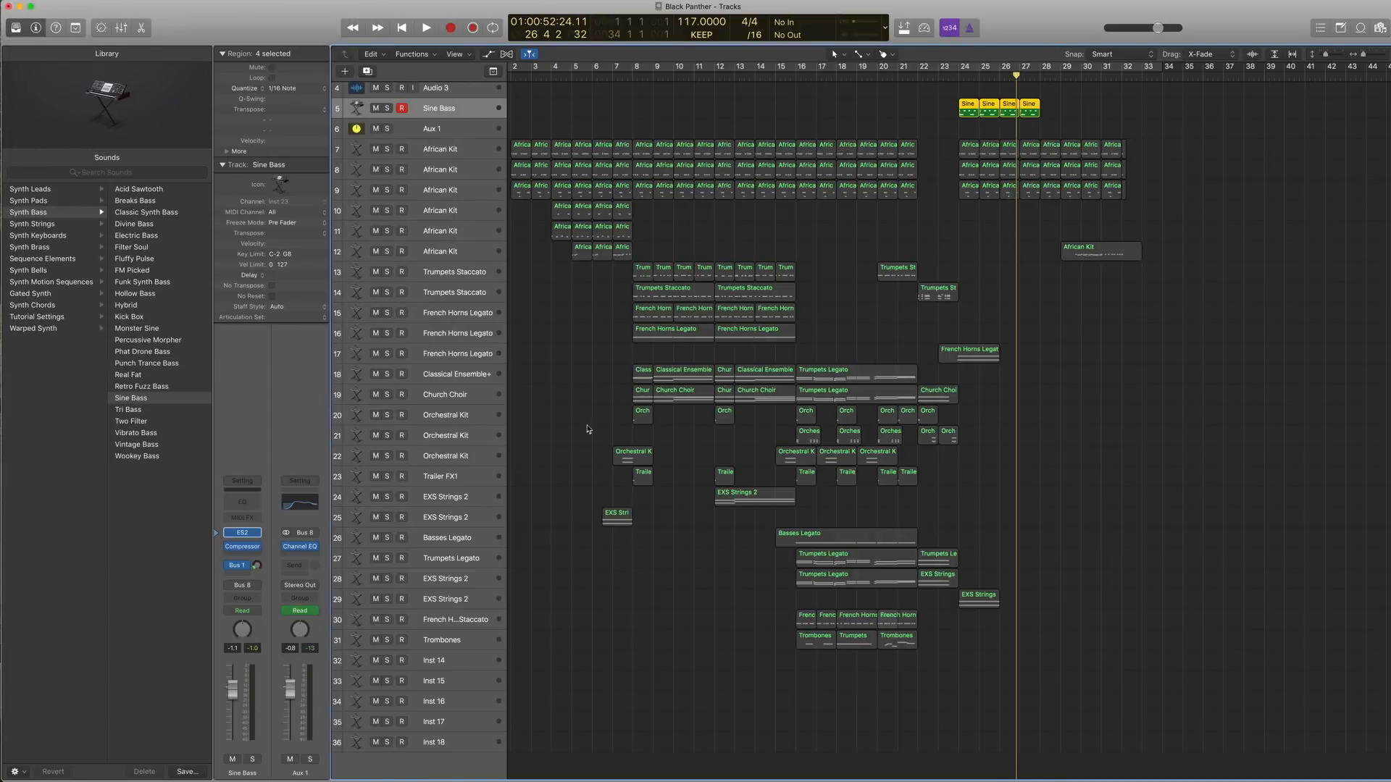
Step: Play the soloed Sine Bass from bar 24, add the African Kit regions of tracks 7 to 9 below it and play them together into bar 26
key(space)
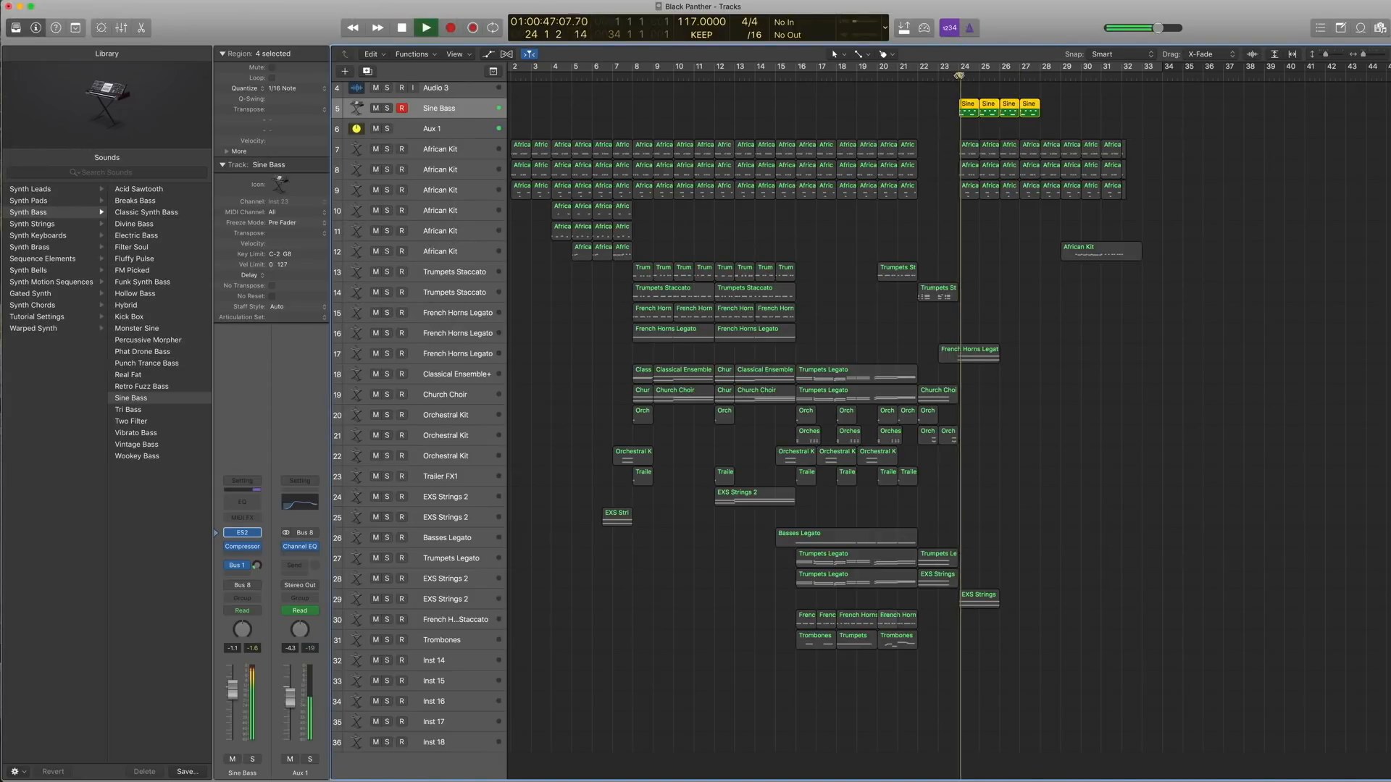
key(space)
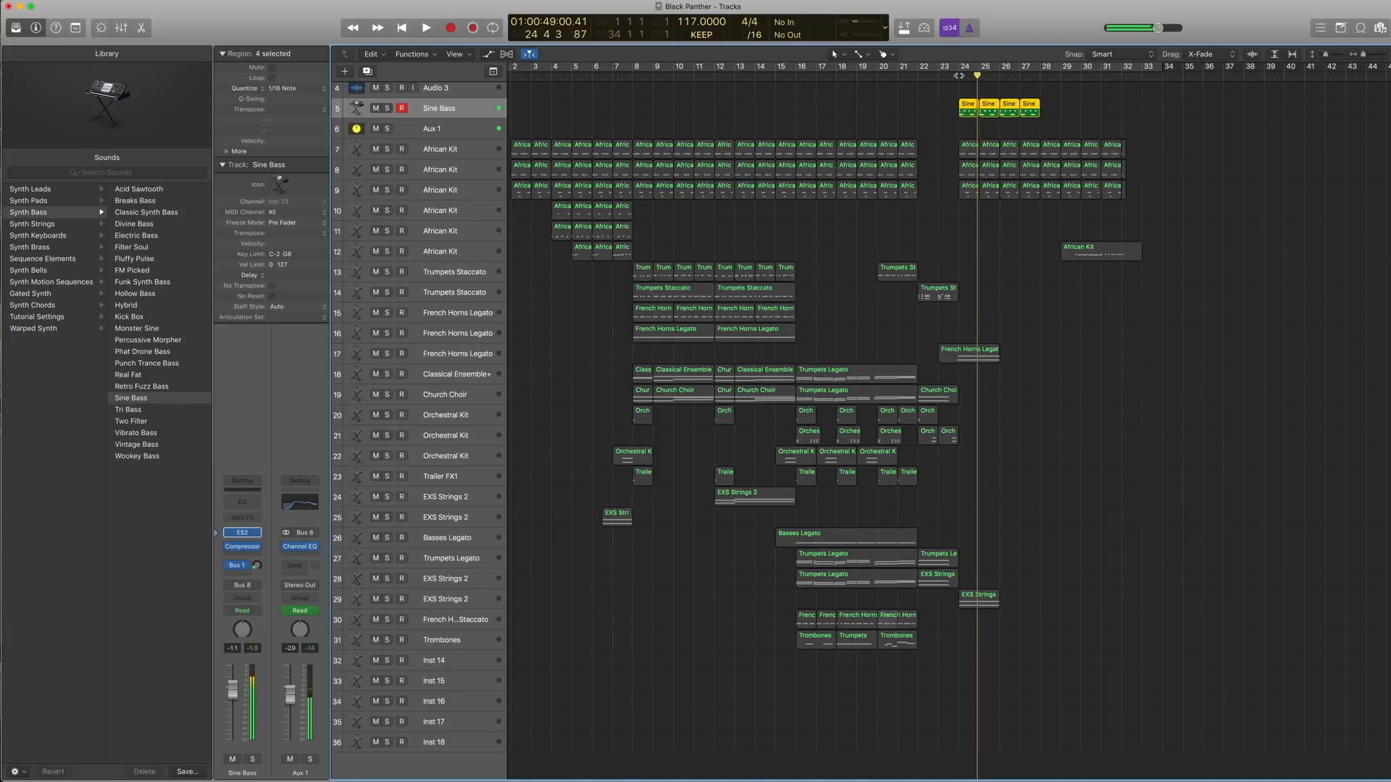
drag(1031, 239, 968, 95)
key(space)
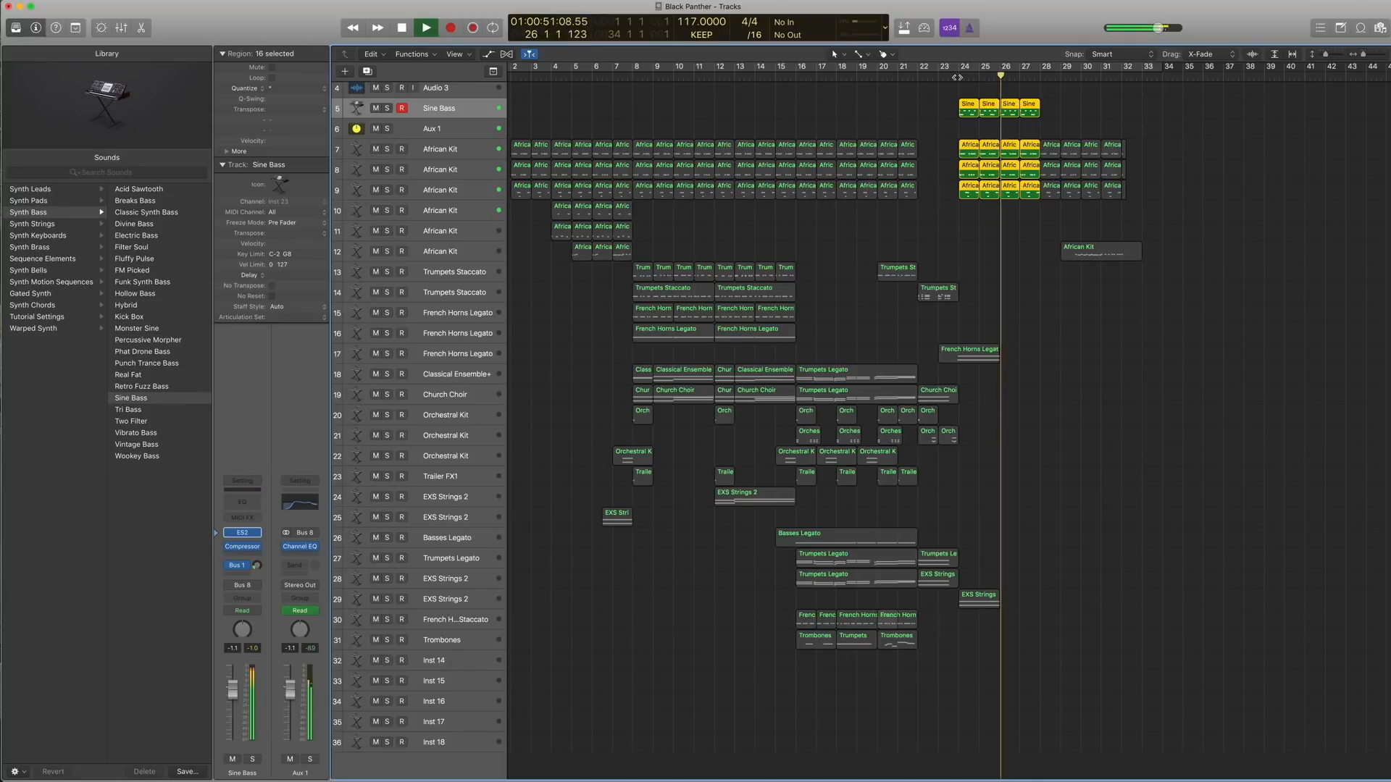
key(space)
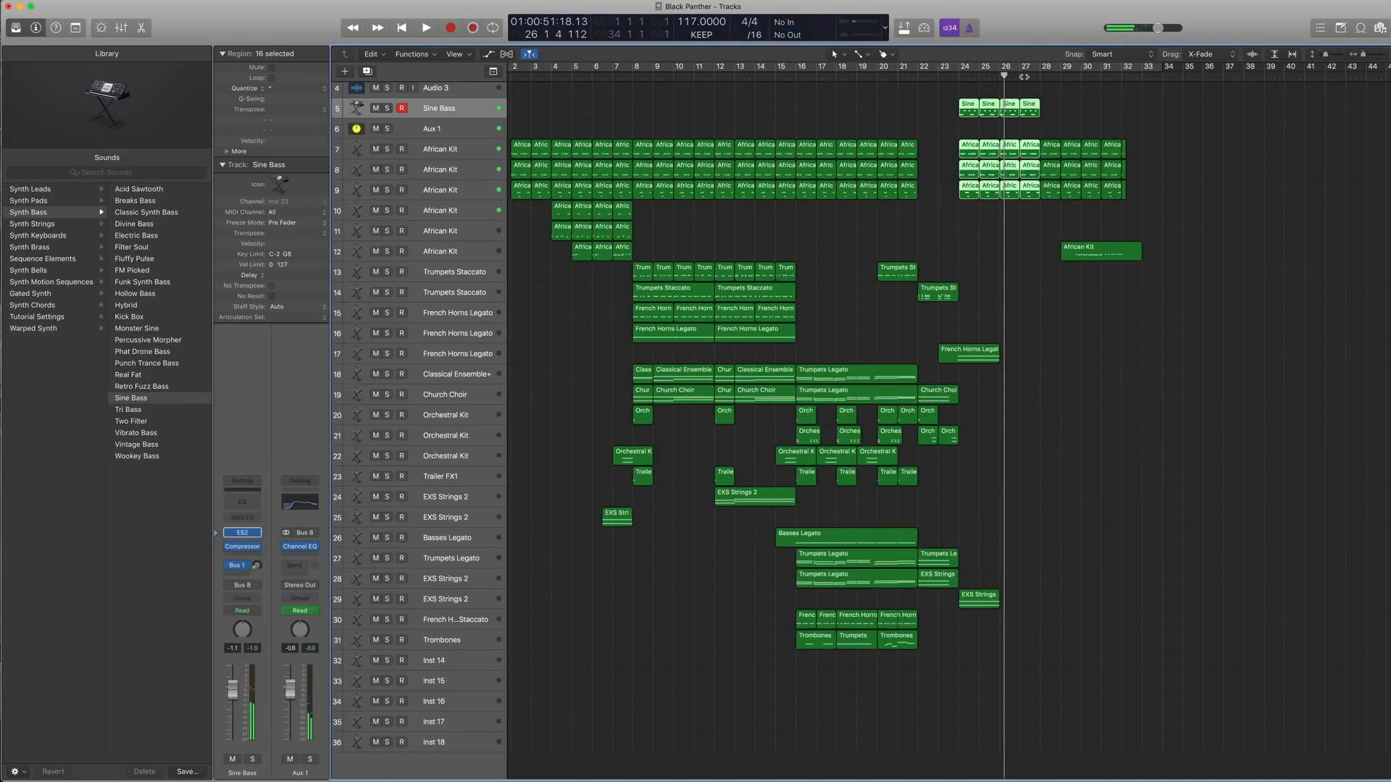
Step: Play the full arrangement without solo from about bar 27 into bar 30
click(1021, 77)
key(space)
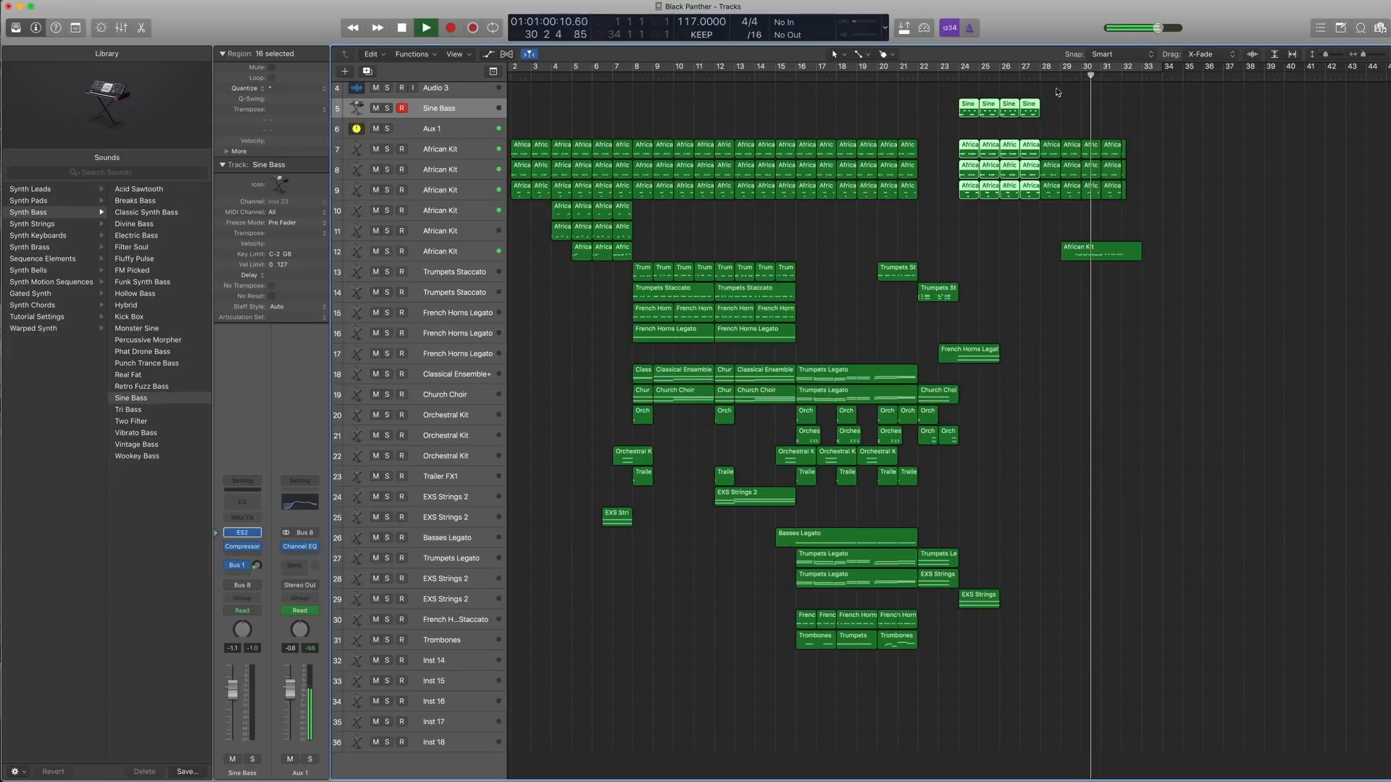
key(space)
Step: Select the Aux 1 track, show the Create Track option for its channel strip in the Mixer and close the Mixer
click(463, 133)
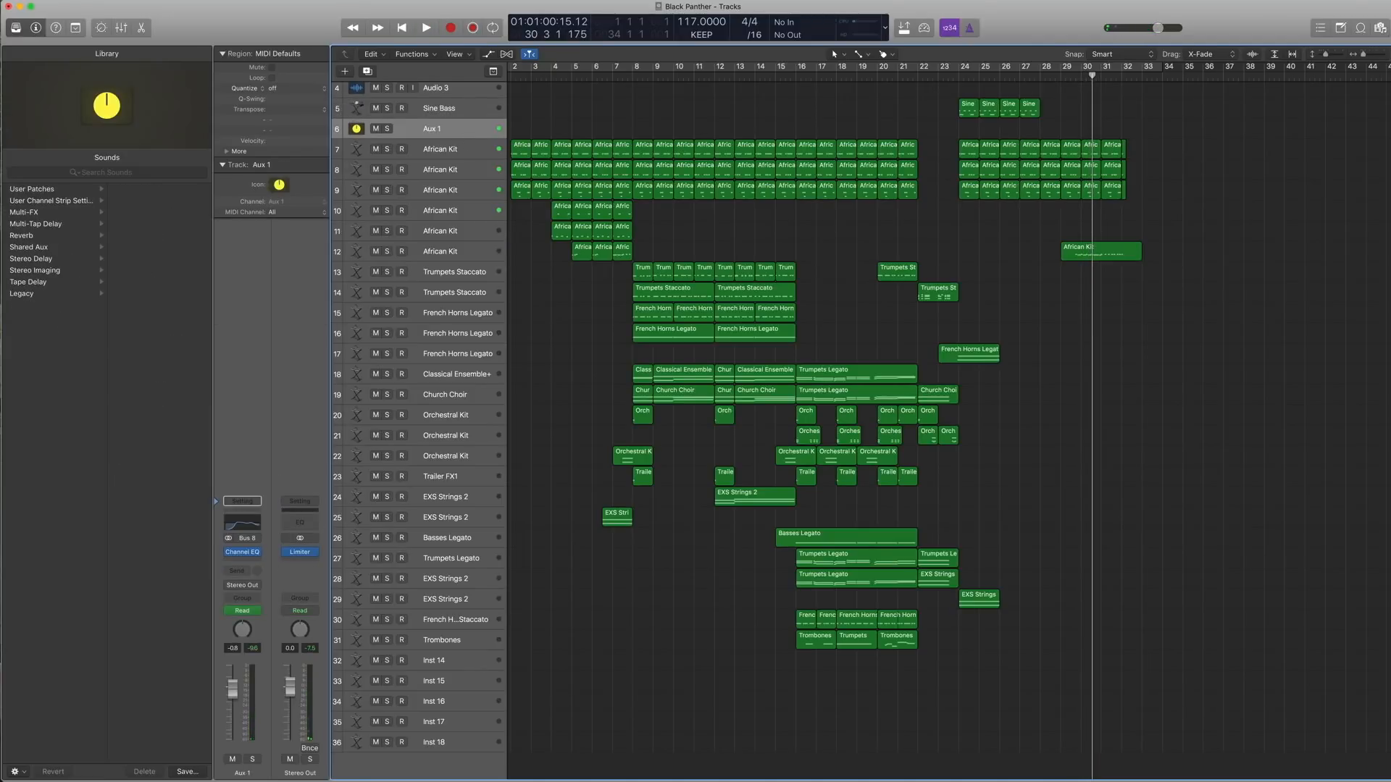
key(super+2)
drag(739, 188, 1000, 356)
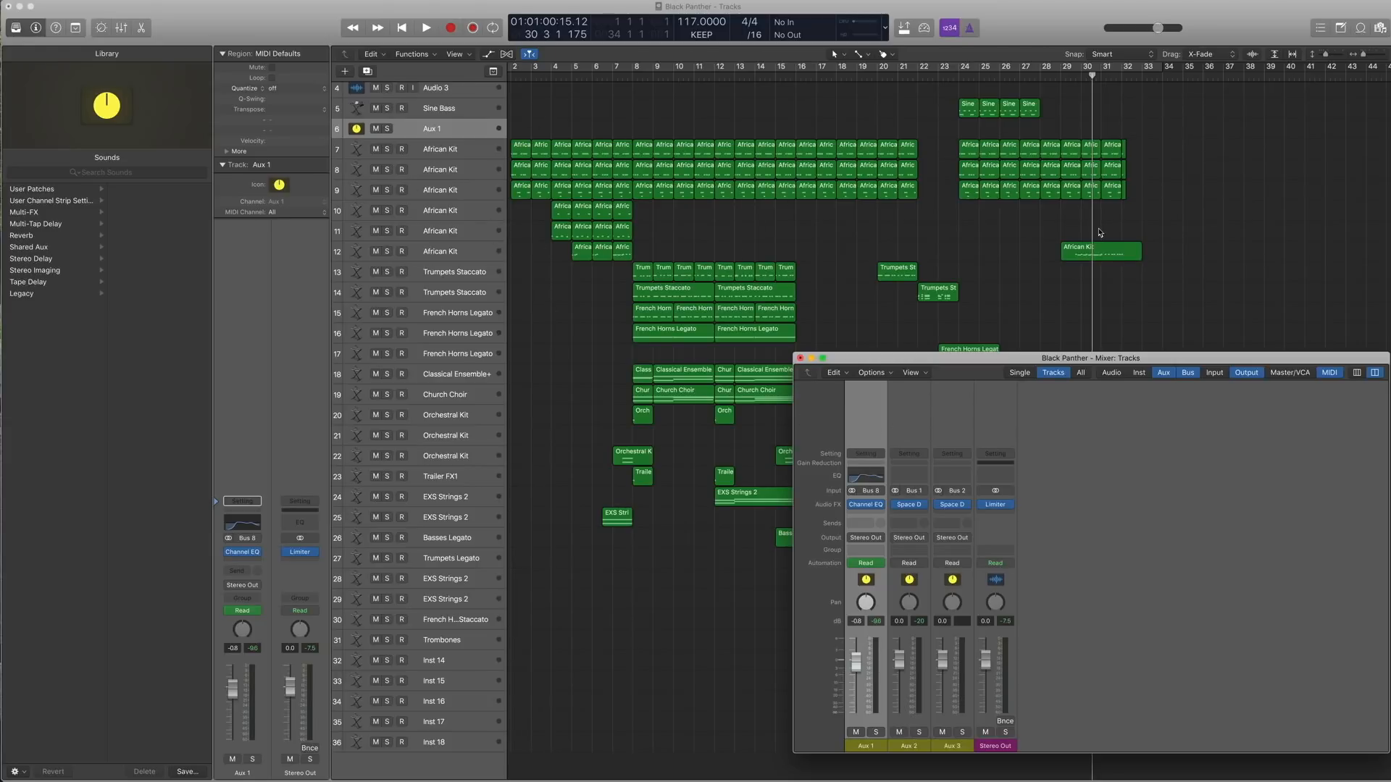
right_click(867, 434)
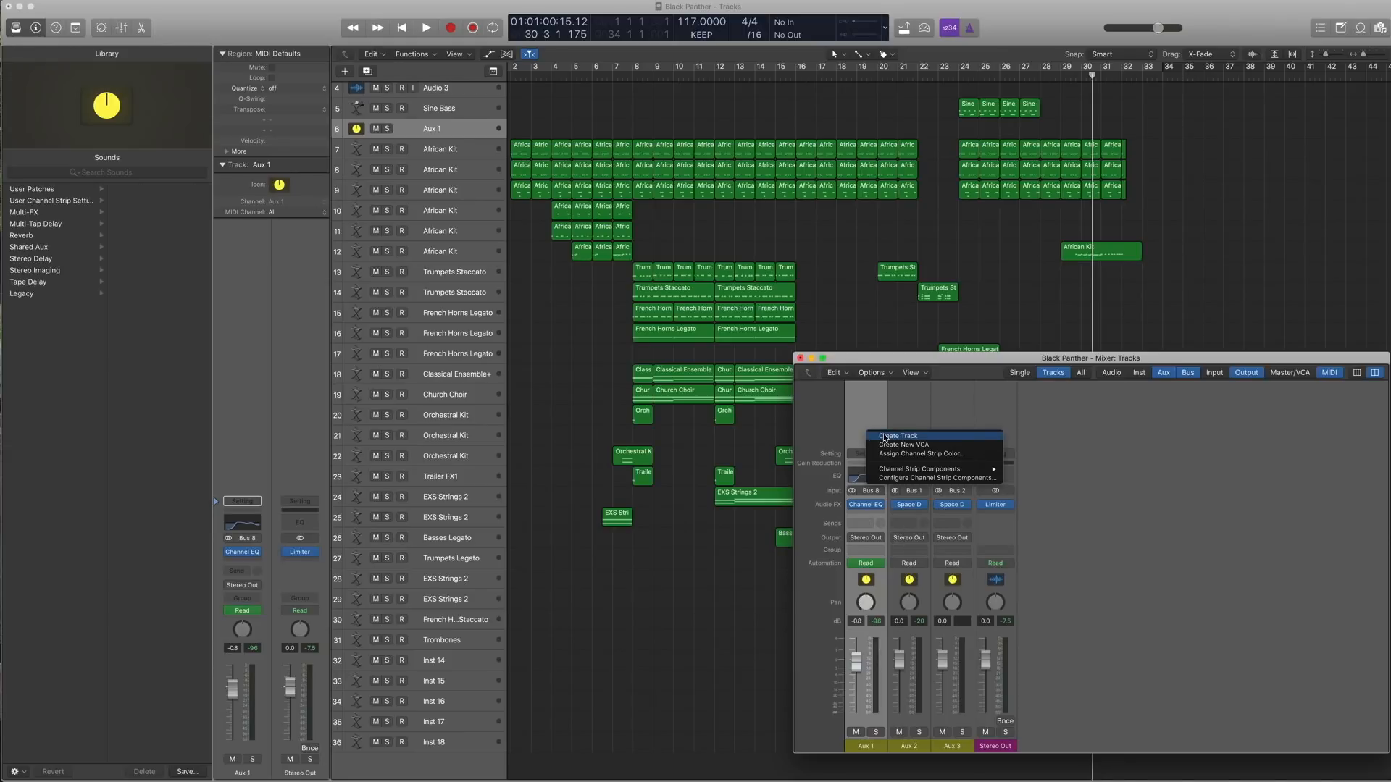
click(800, 362)
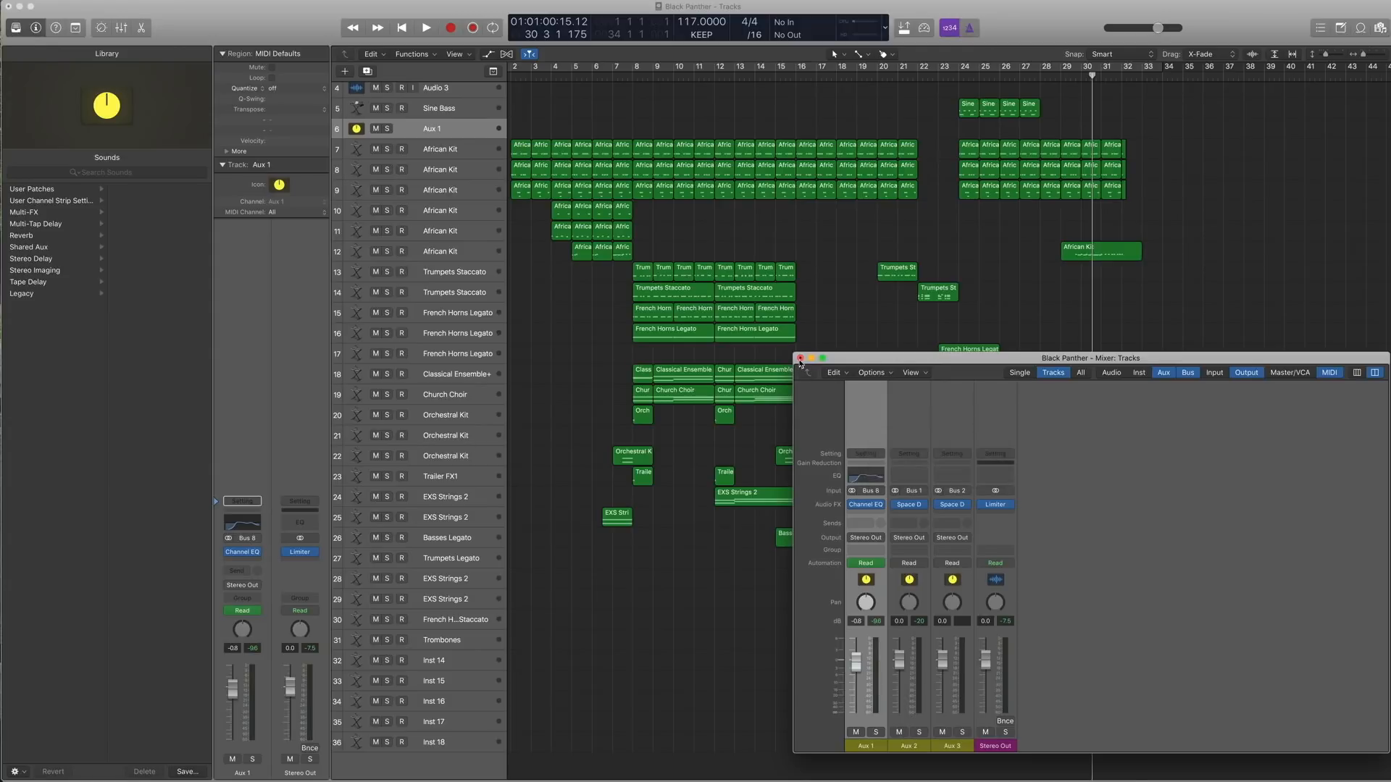
click(799, 358)
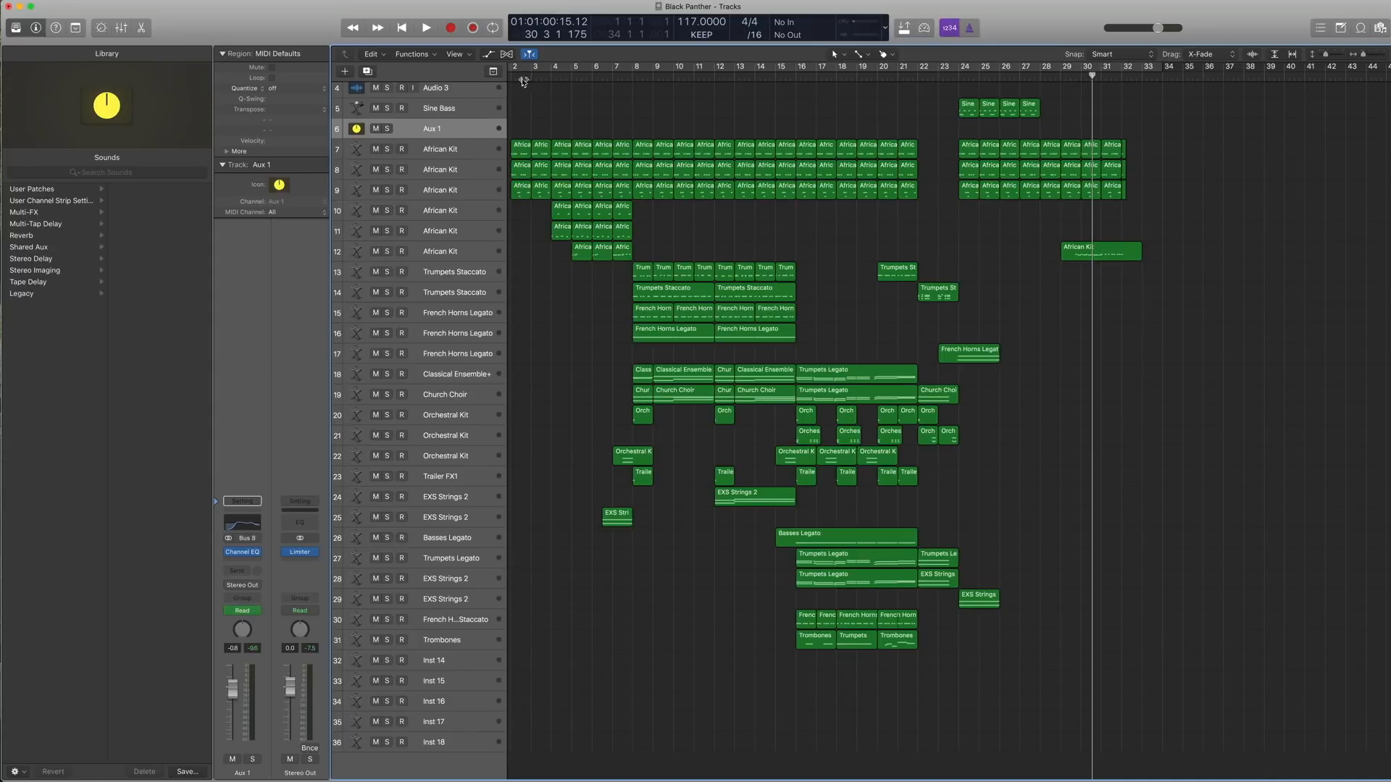
Step: Show the volume automation of the Aux 1 track, return to the first tracks and switch from automation to the Flex view
key(a)
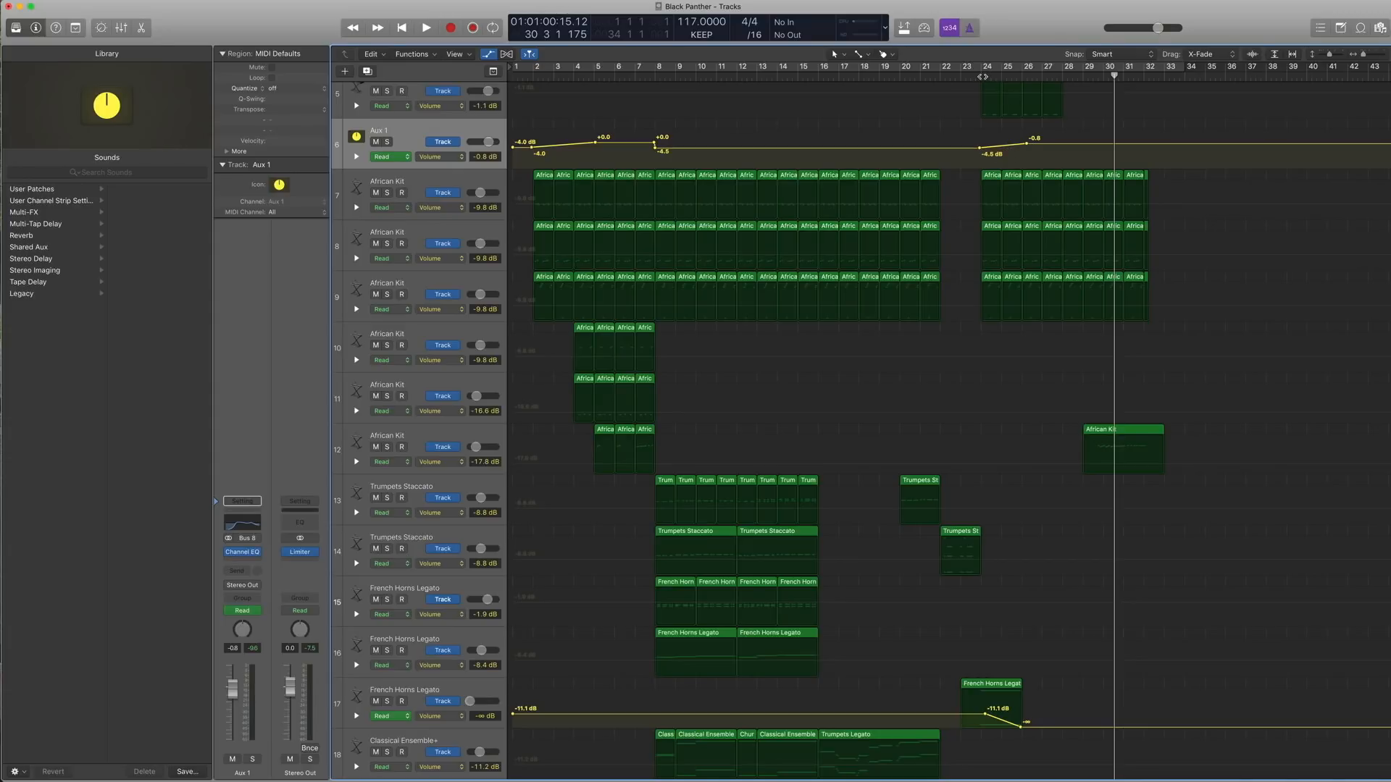
scroll(978, 119, up, 6)
key(super+f)
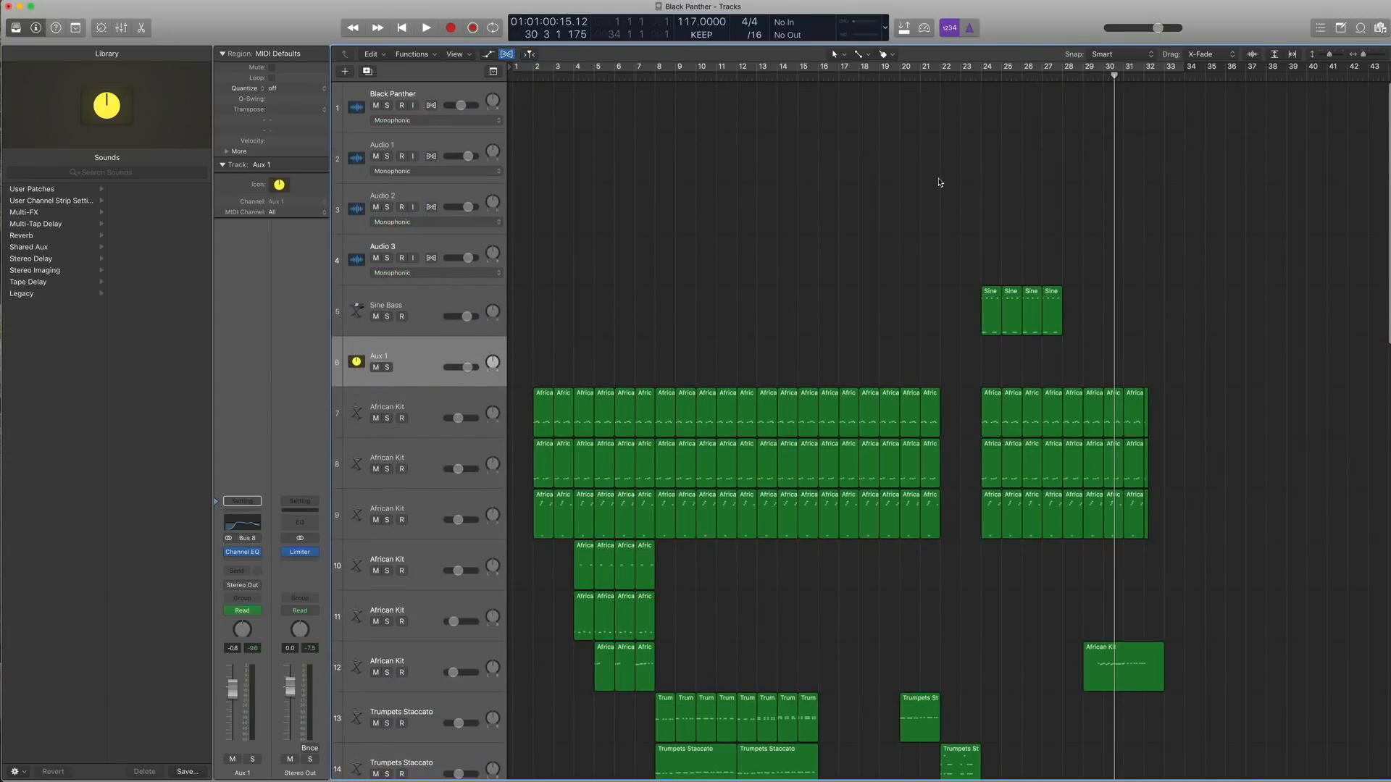
Step: Zoom out vertically in the Tracks area to get an overview of the whole arrangement
key(super+Up)
key(super+Up)
key(super+Up)
key(super+Up)
key(super+Up)
key(super+Up)
key(super+Up)
scroll(910, 194, down, 4)
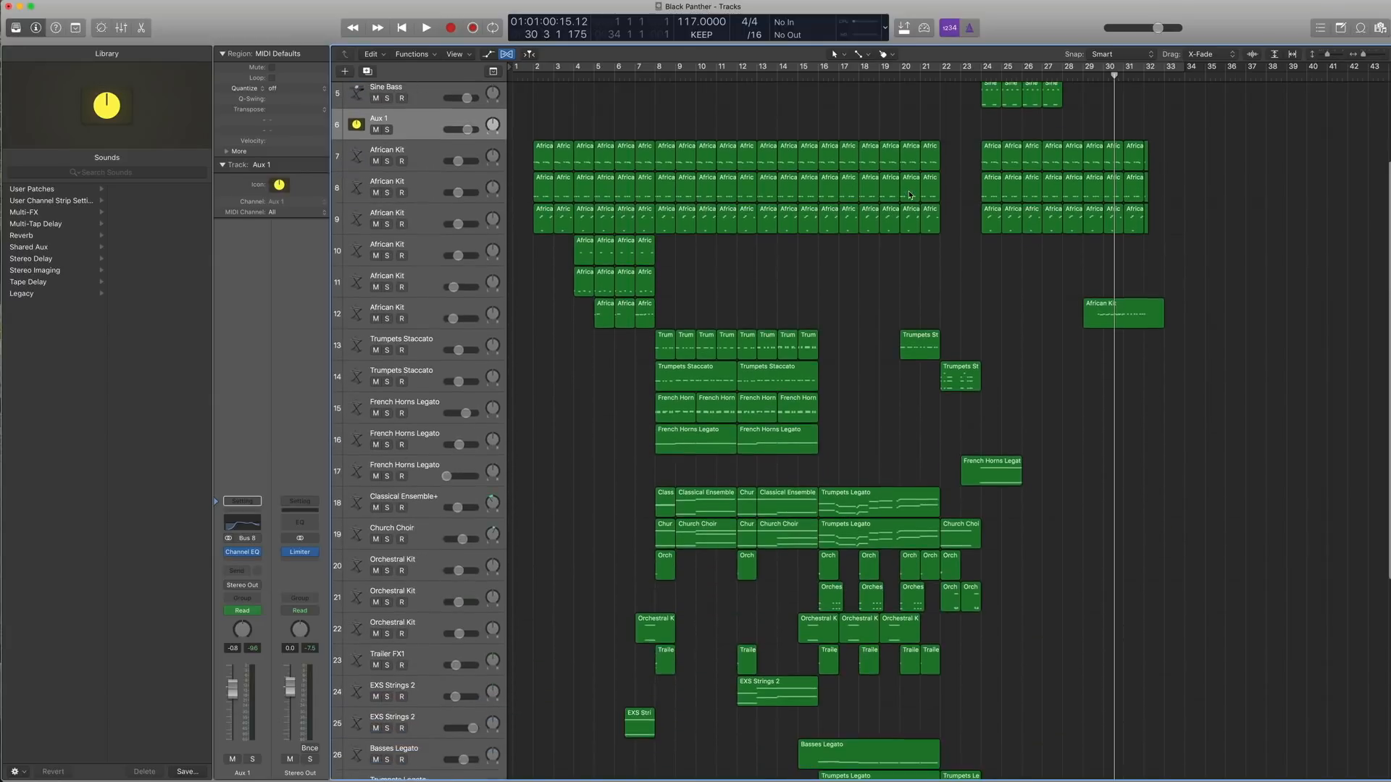
key(super+Up)
key(super+Up)
key(super+Up)
key(super+Up)
key(super+Up)
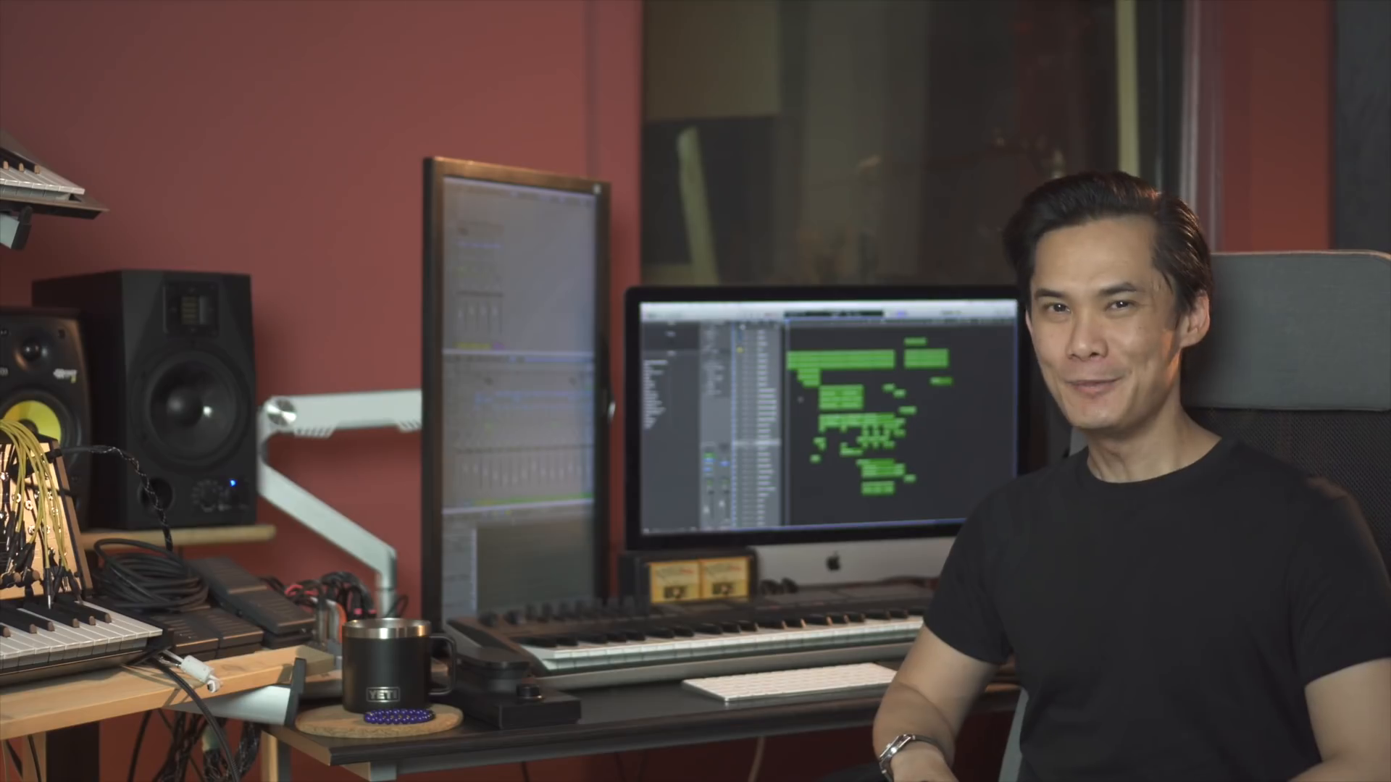